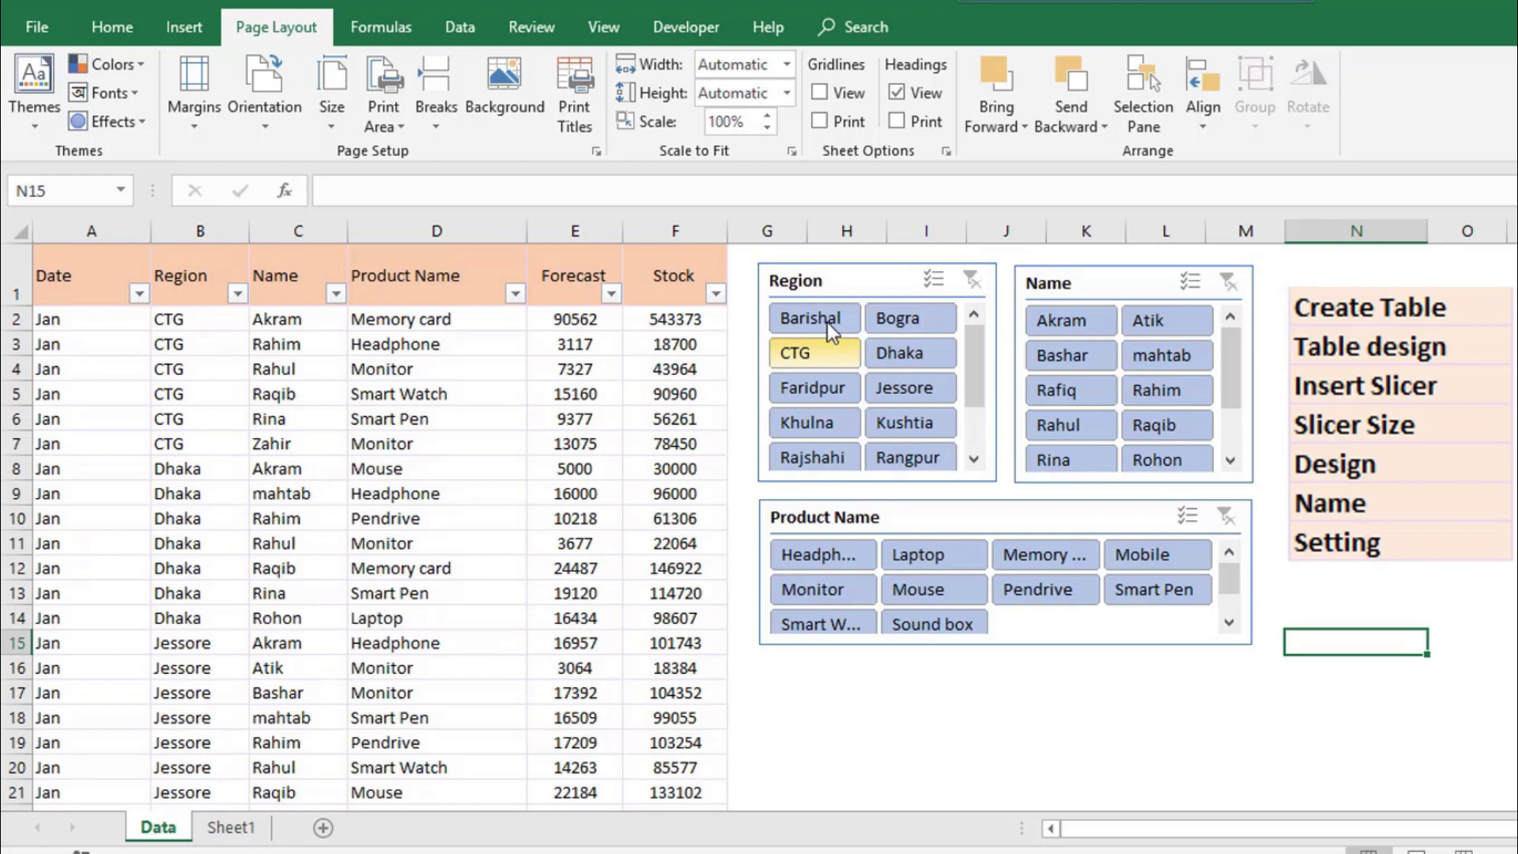
Filter the table with the slicers to Khulna, one salesperson, and the Sound box product.
mouse_move(974, 353)
left_mouse_down()
mouse_move(971, 373)
mouse_move(965, 320)
left_mouse_up()
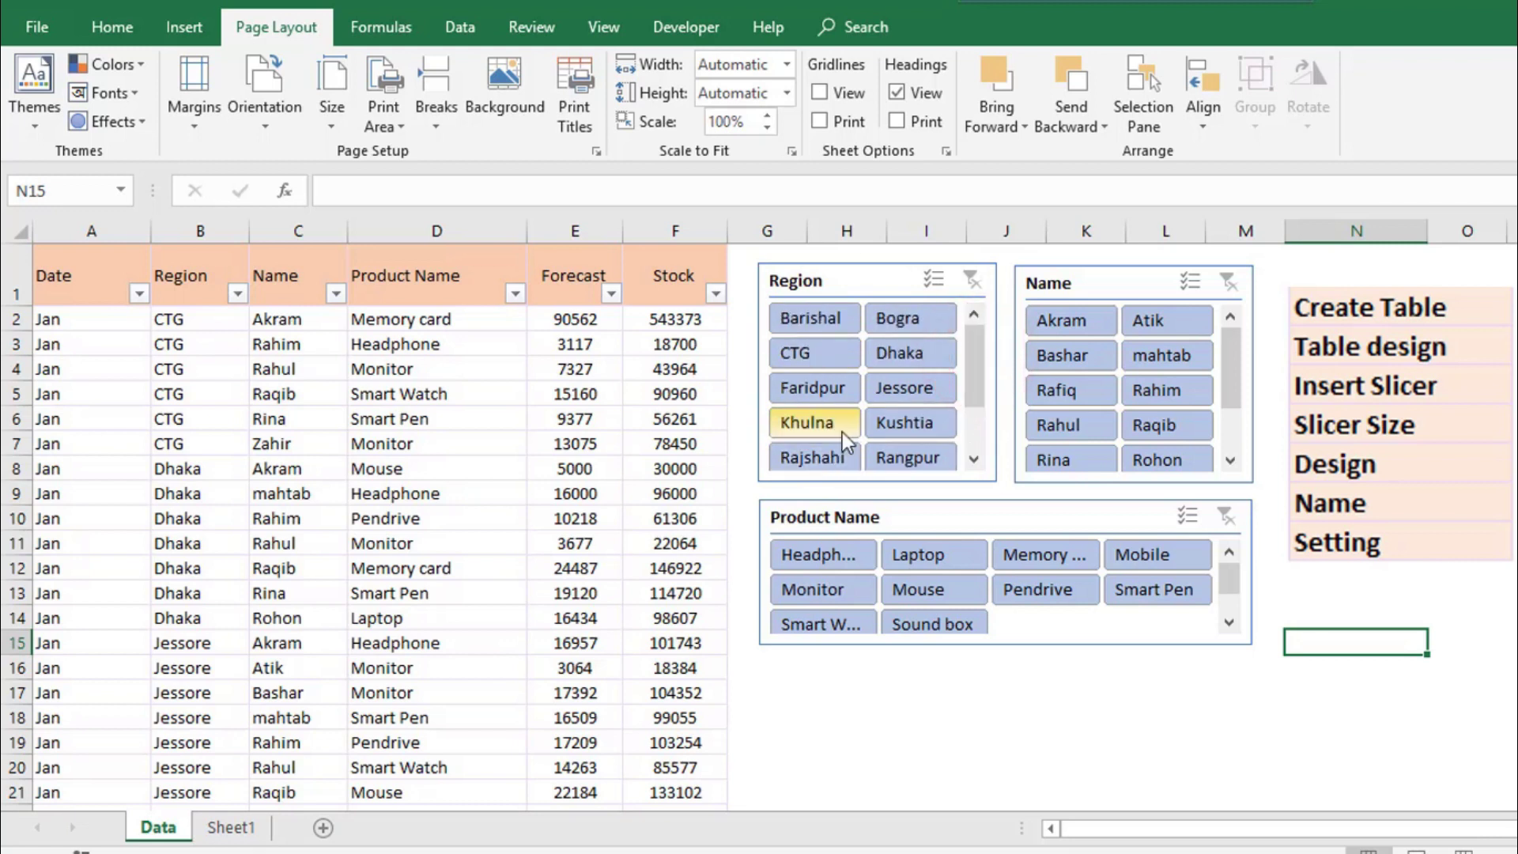
left_click(819, 425)
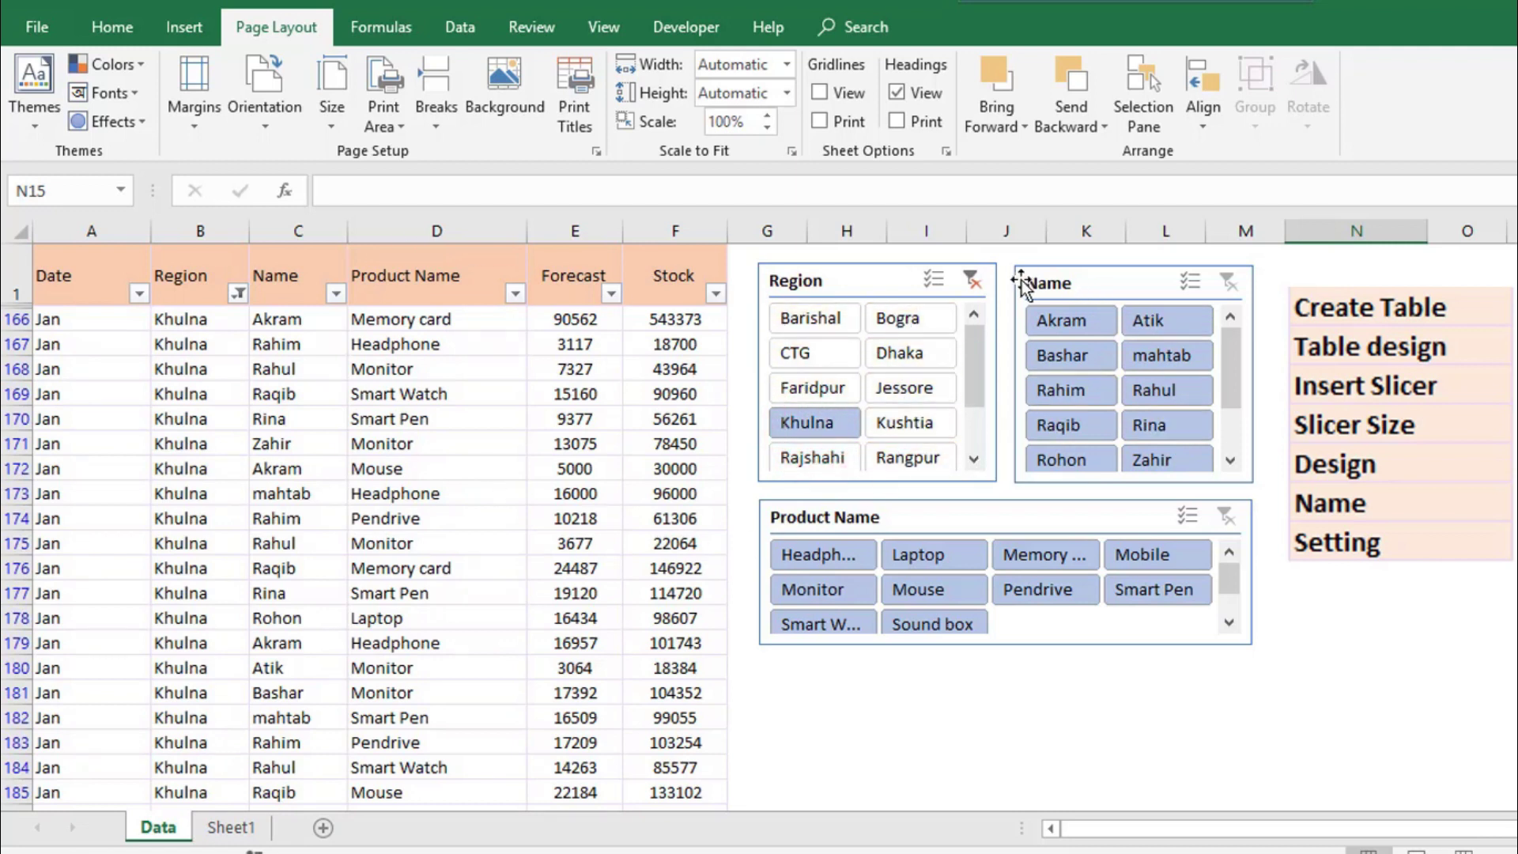
left_click(1148, 425)
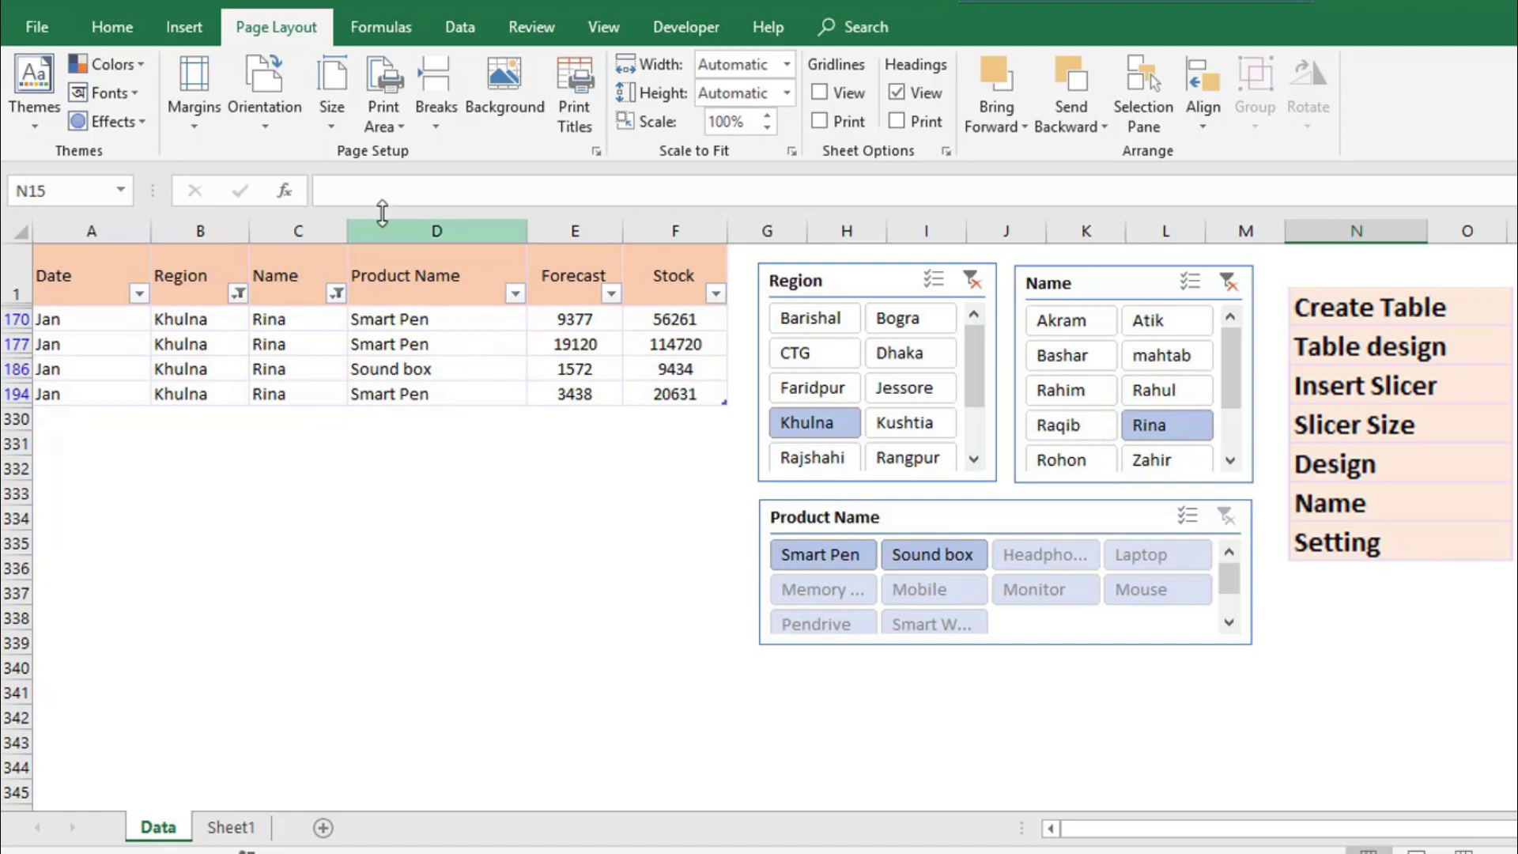
left_click(943, 563)
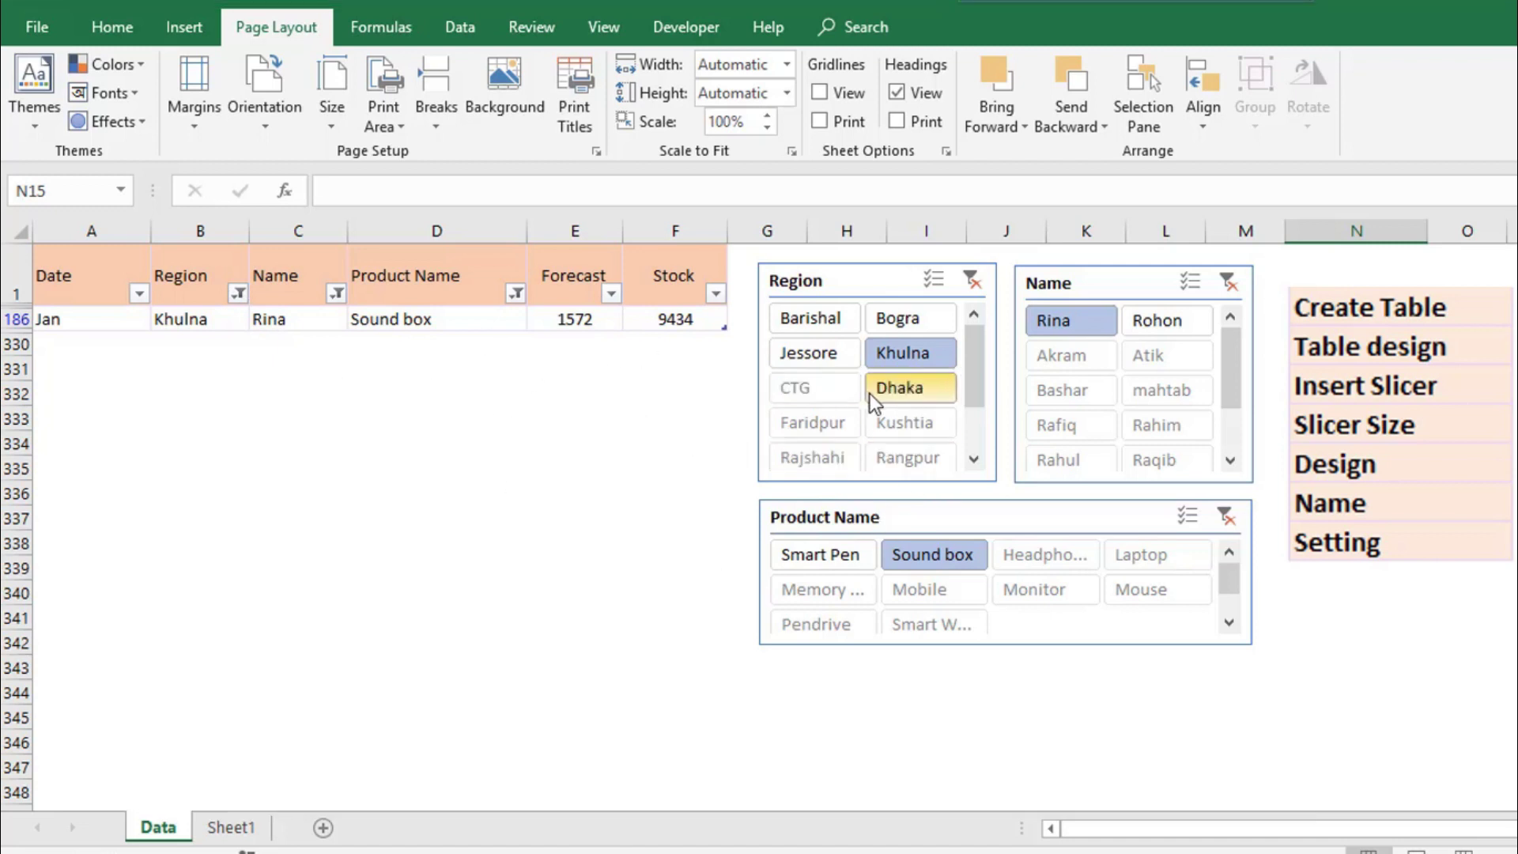
Clear the Region slicer filter and select all regions in the Region column's AutoFilter list.
left_click(971, 280)
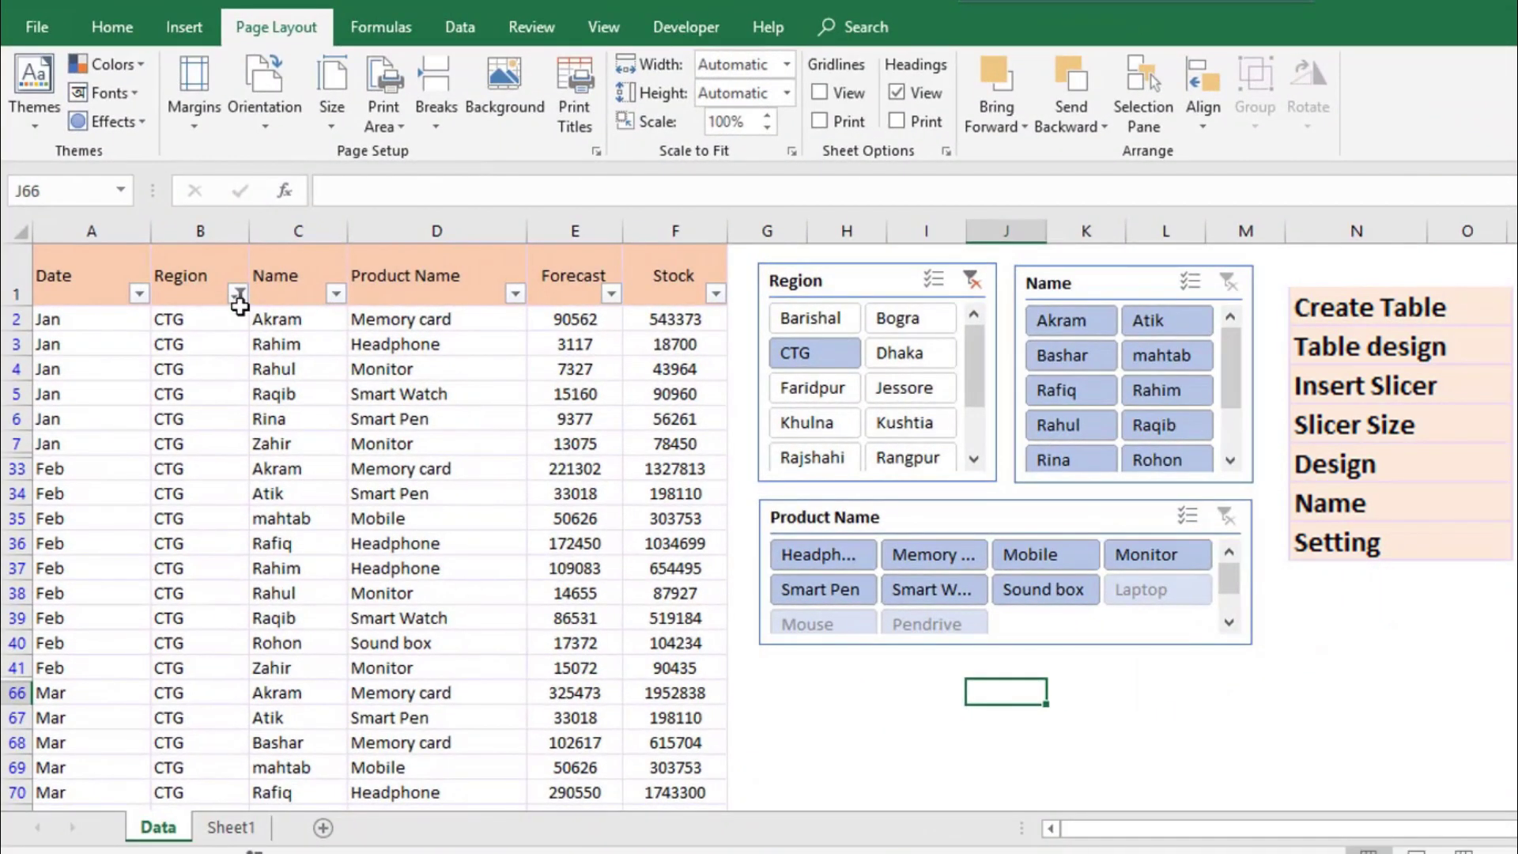
left_click(238, 293)
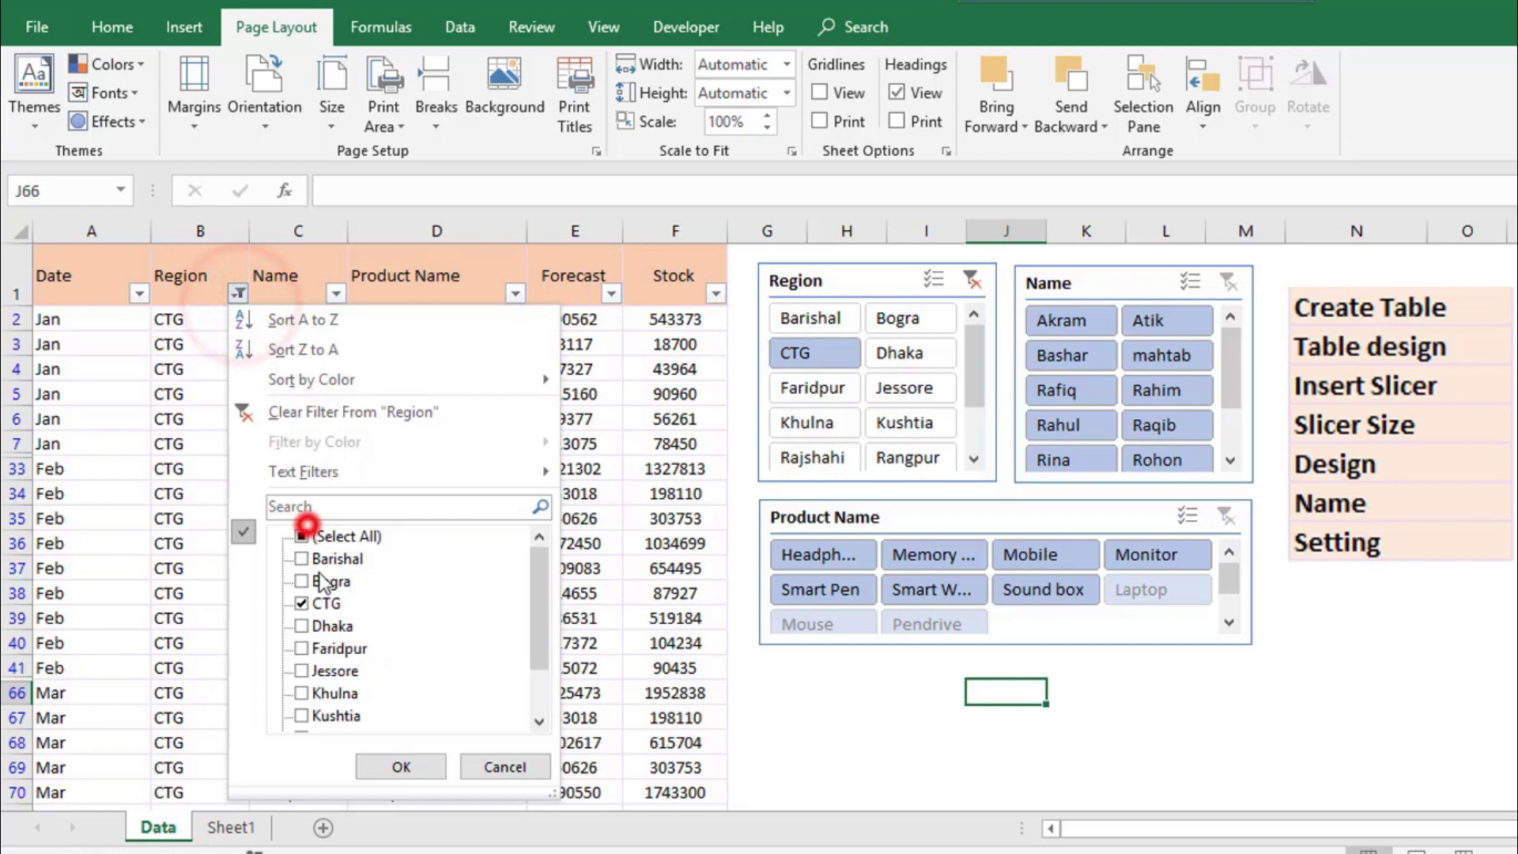
left_click(305, 538)
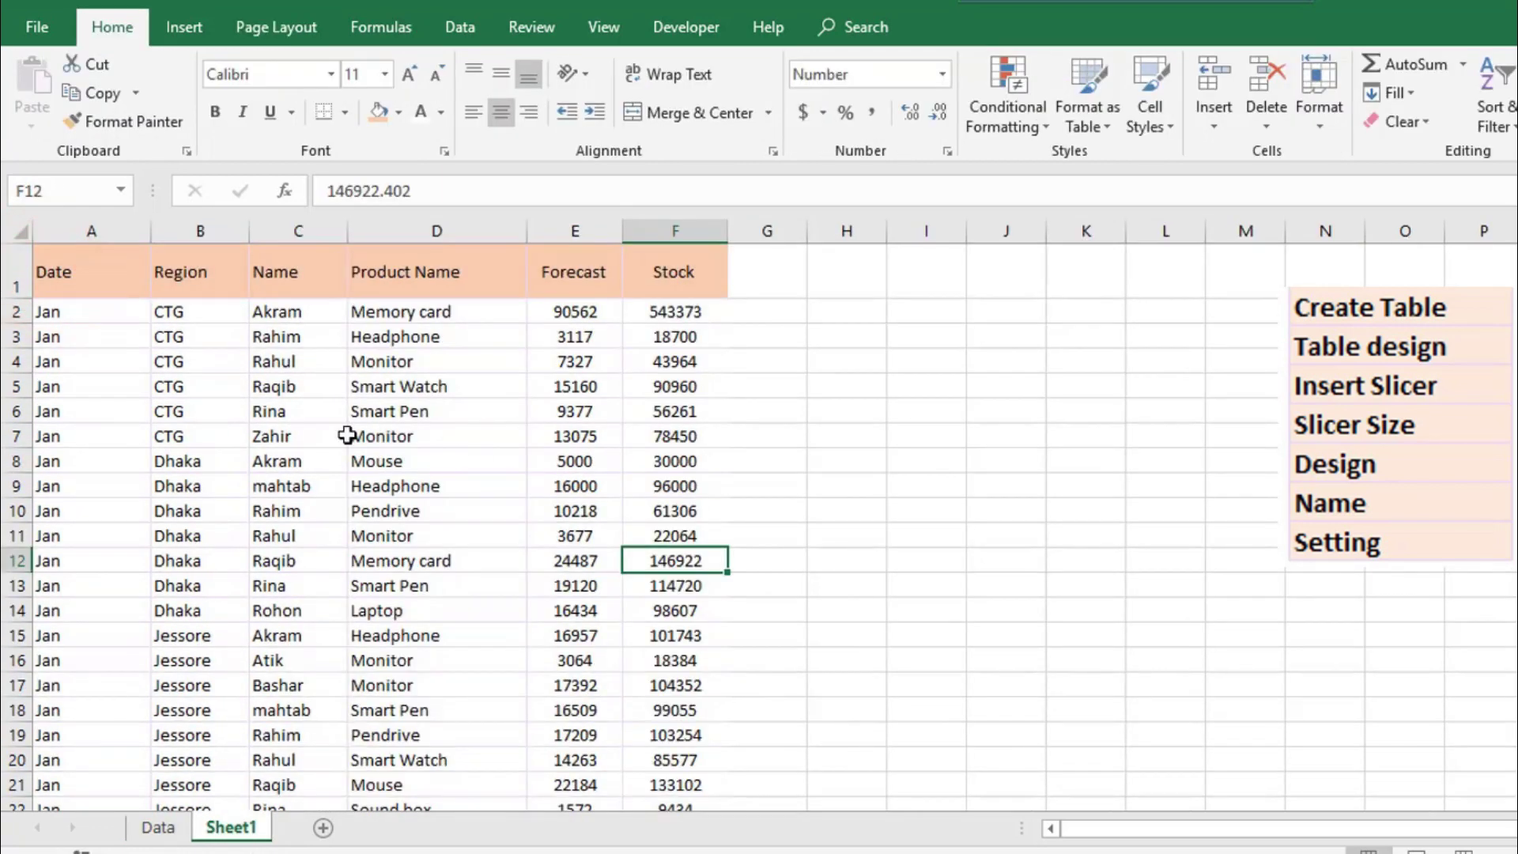
AutoFit column F to its contents, then check the topic list in column N on the Data sheet.
left_click(401, 458)
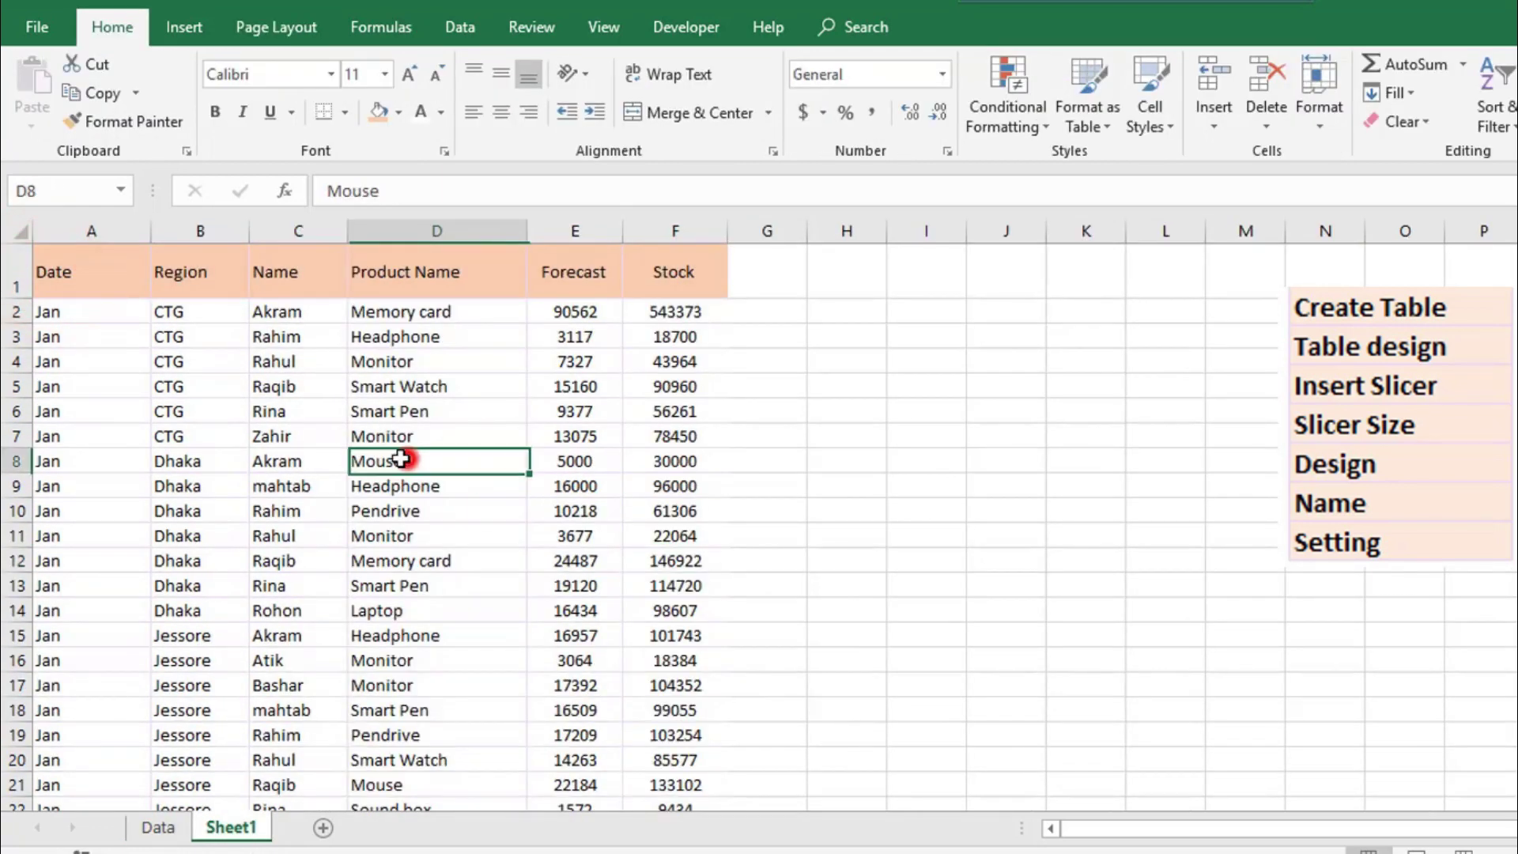
double_click(728, 231)
left_click(158, 827)
left_click(1224, 571)
left_click_drag(1360, 316, 1360, 469)
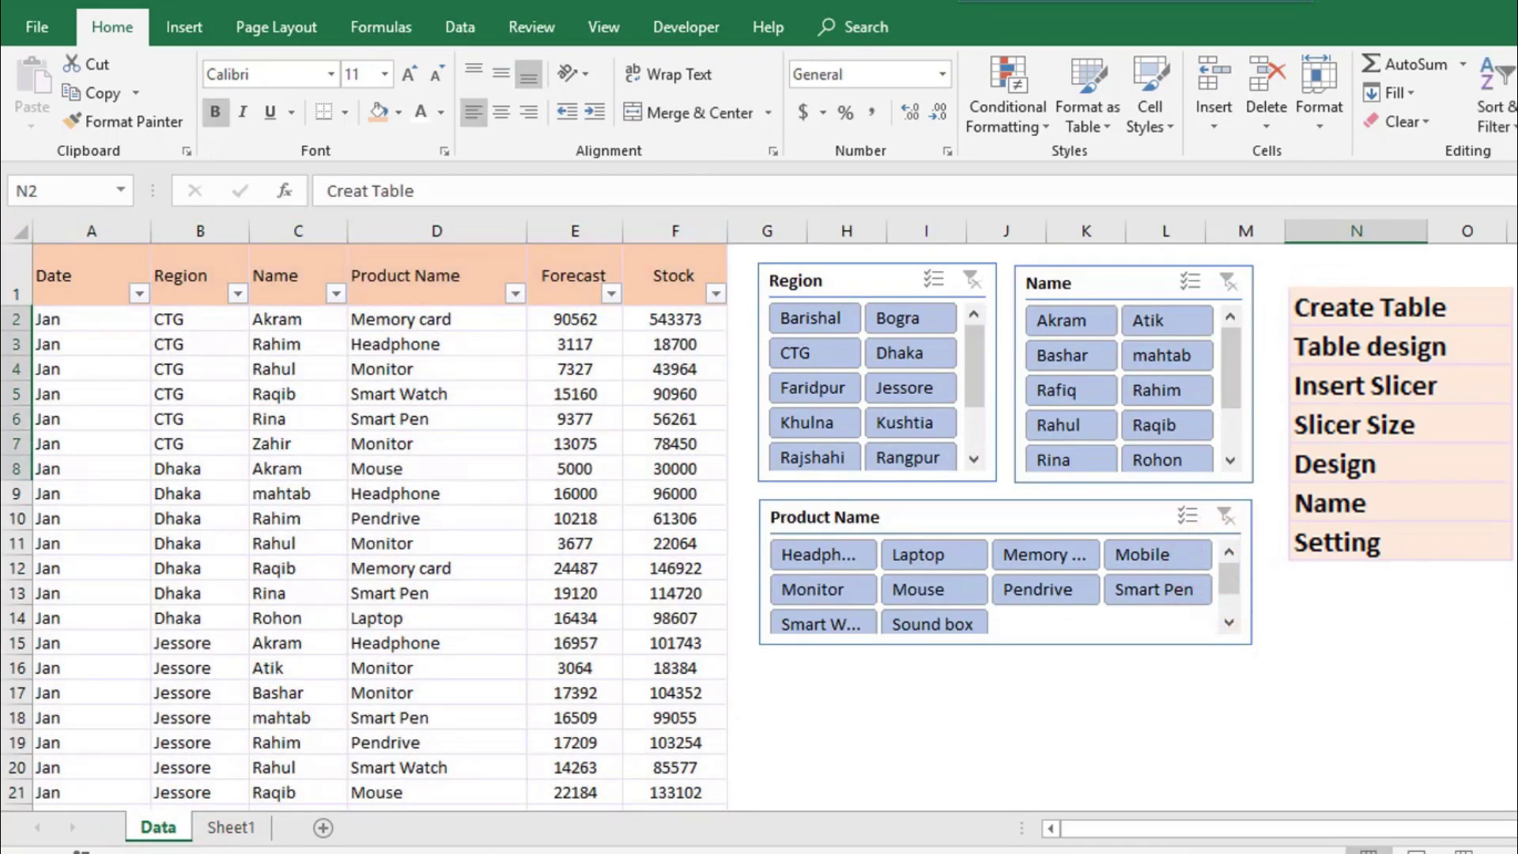
Return to Sheet1, select an empty cell beside the list, and bring up the View ribbon.
left_click(229, 828)
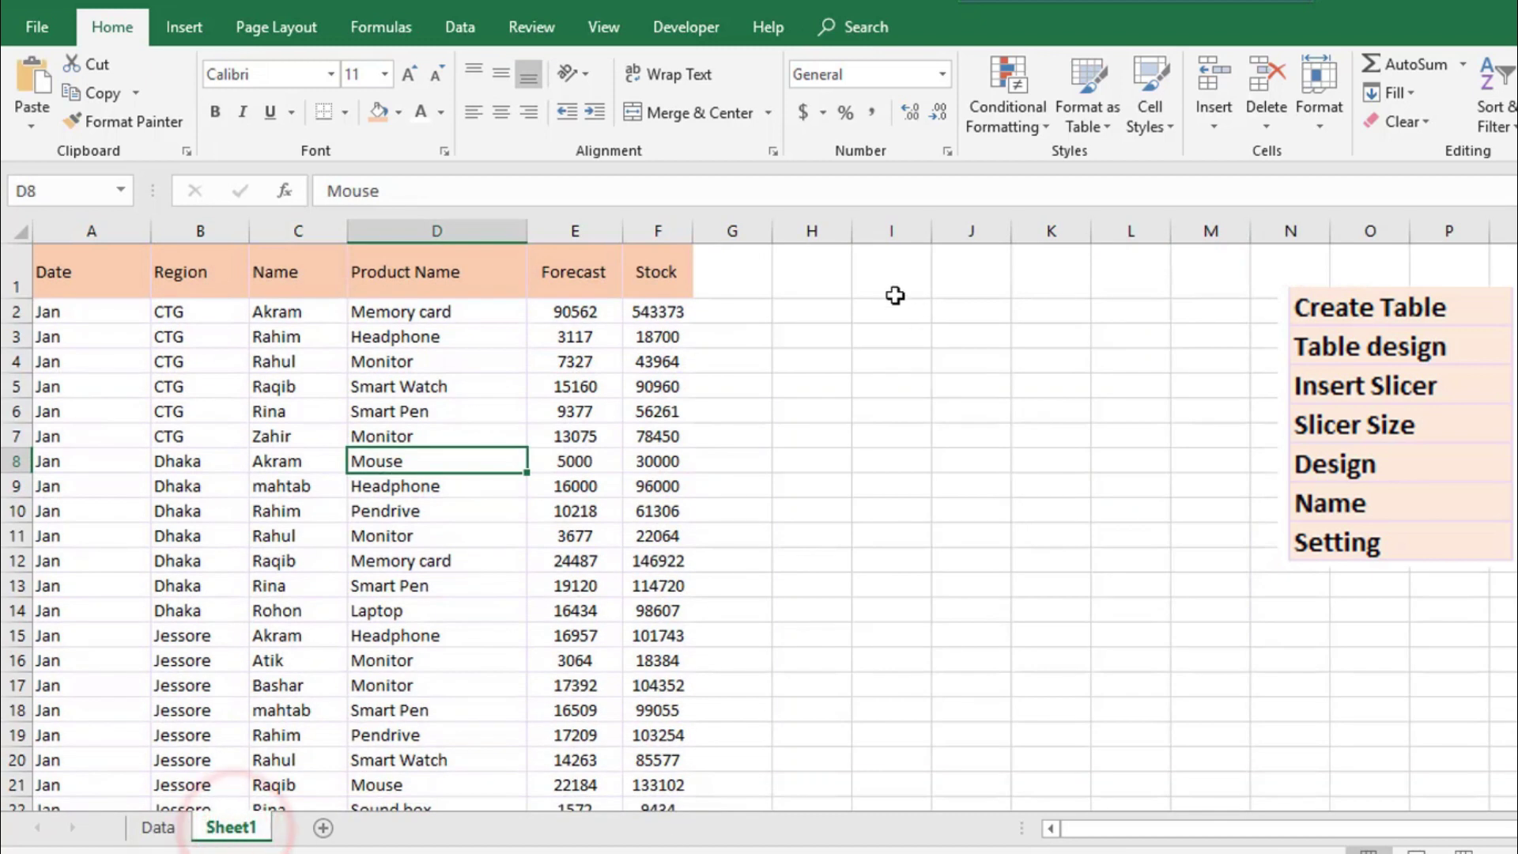
left_click(1452, 272)
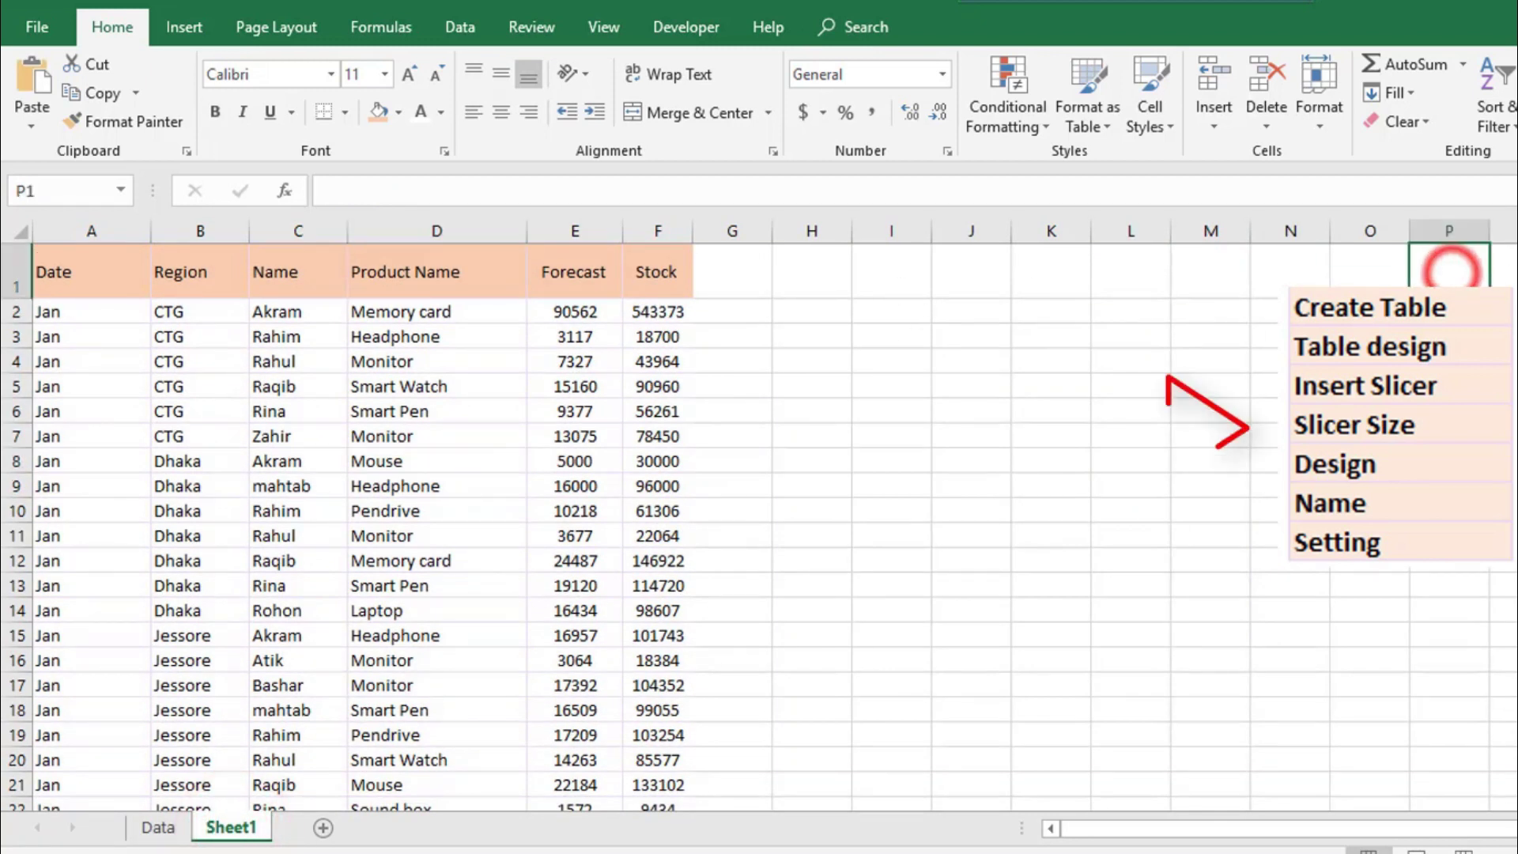
left_click(1437, 279)
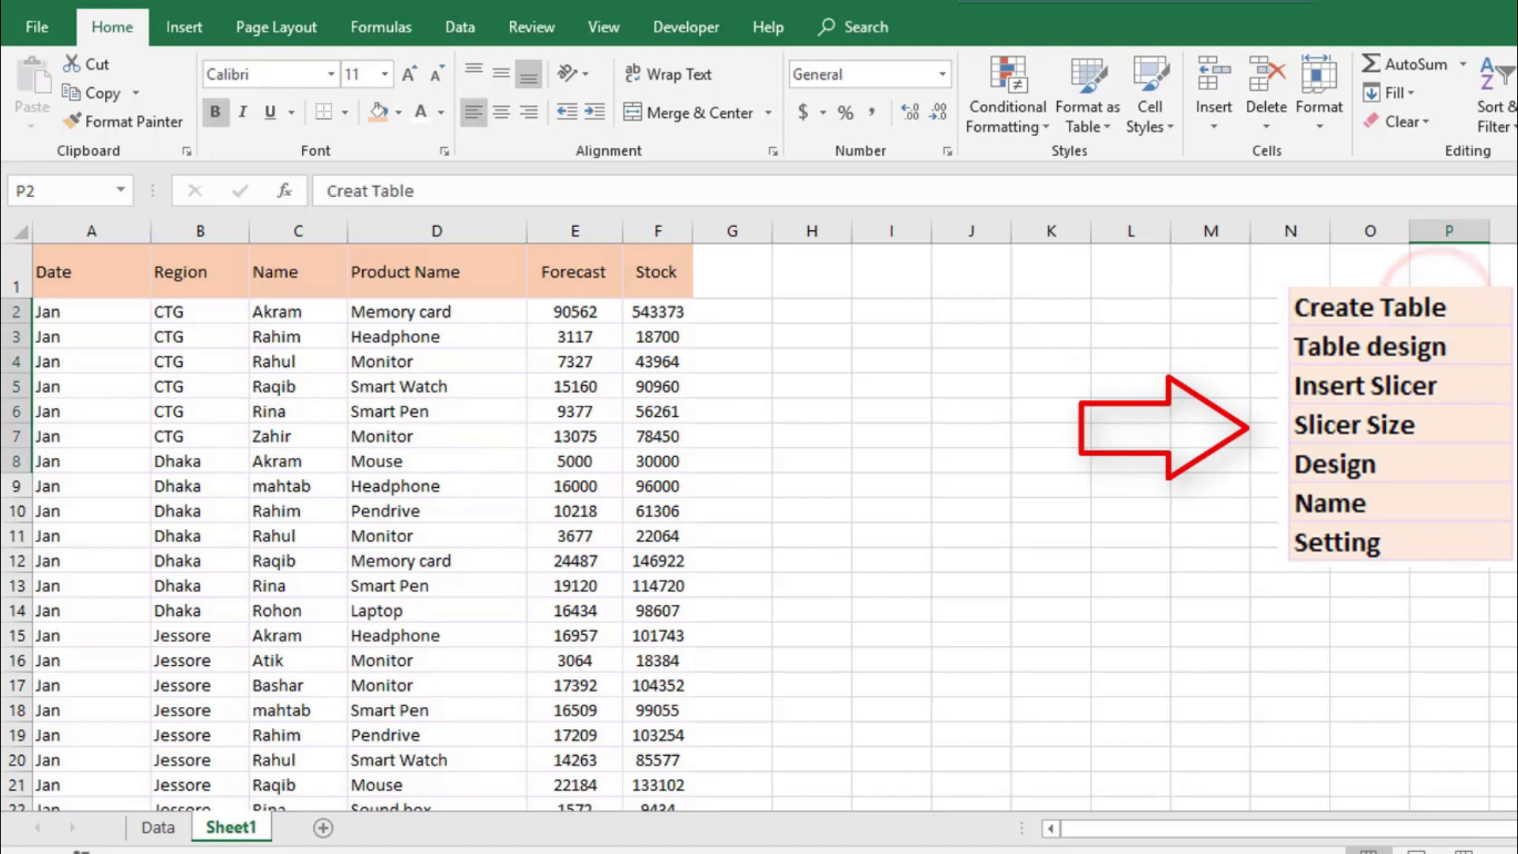
left_click(1371, 536)
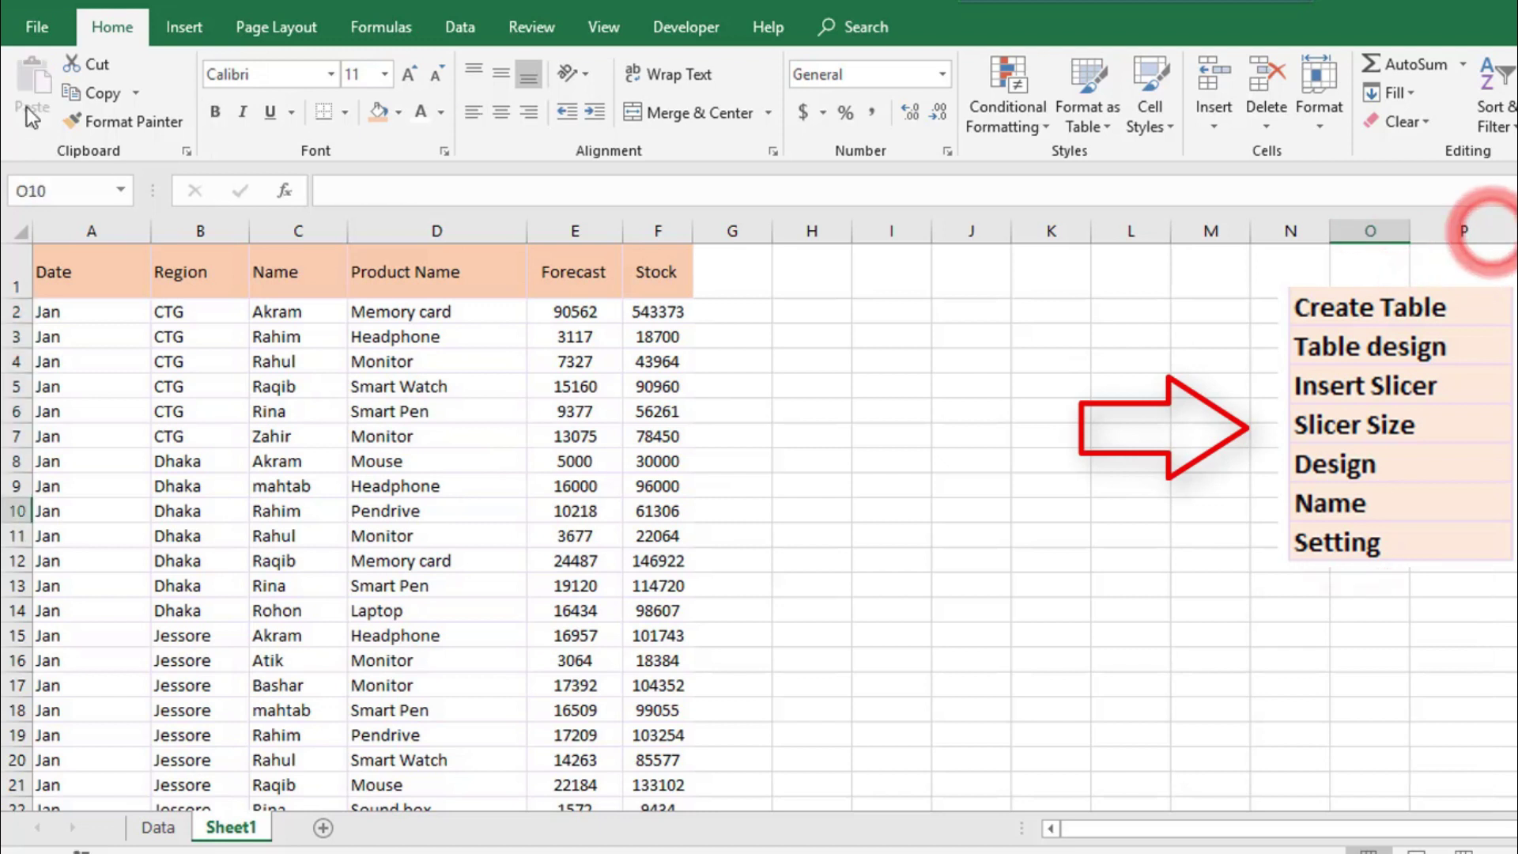
left_click(601, 28)
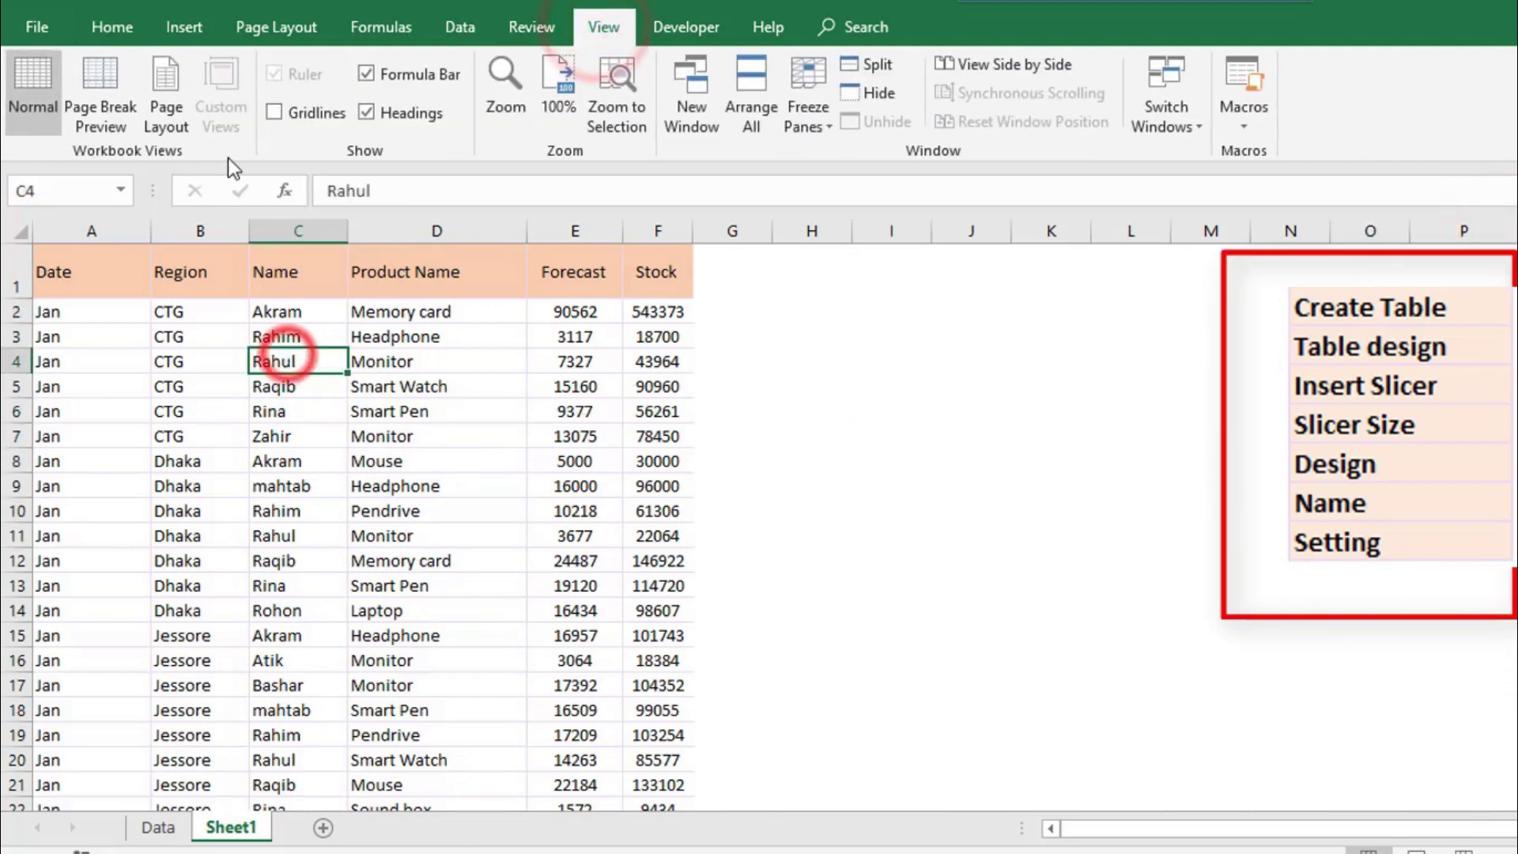
left_click(381, 378)
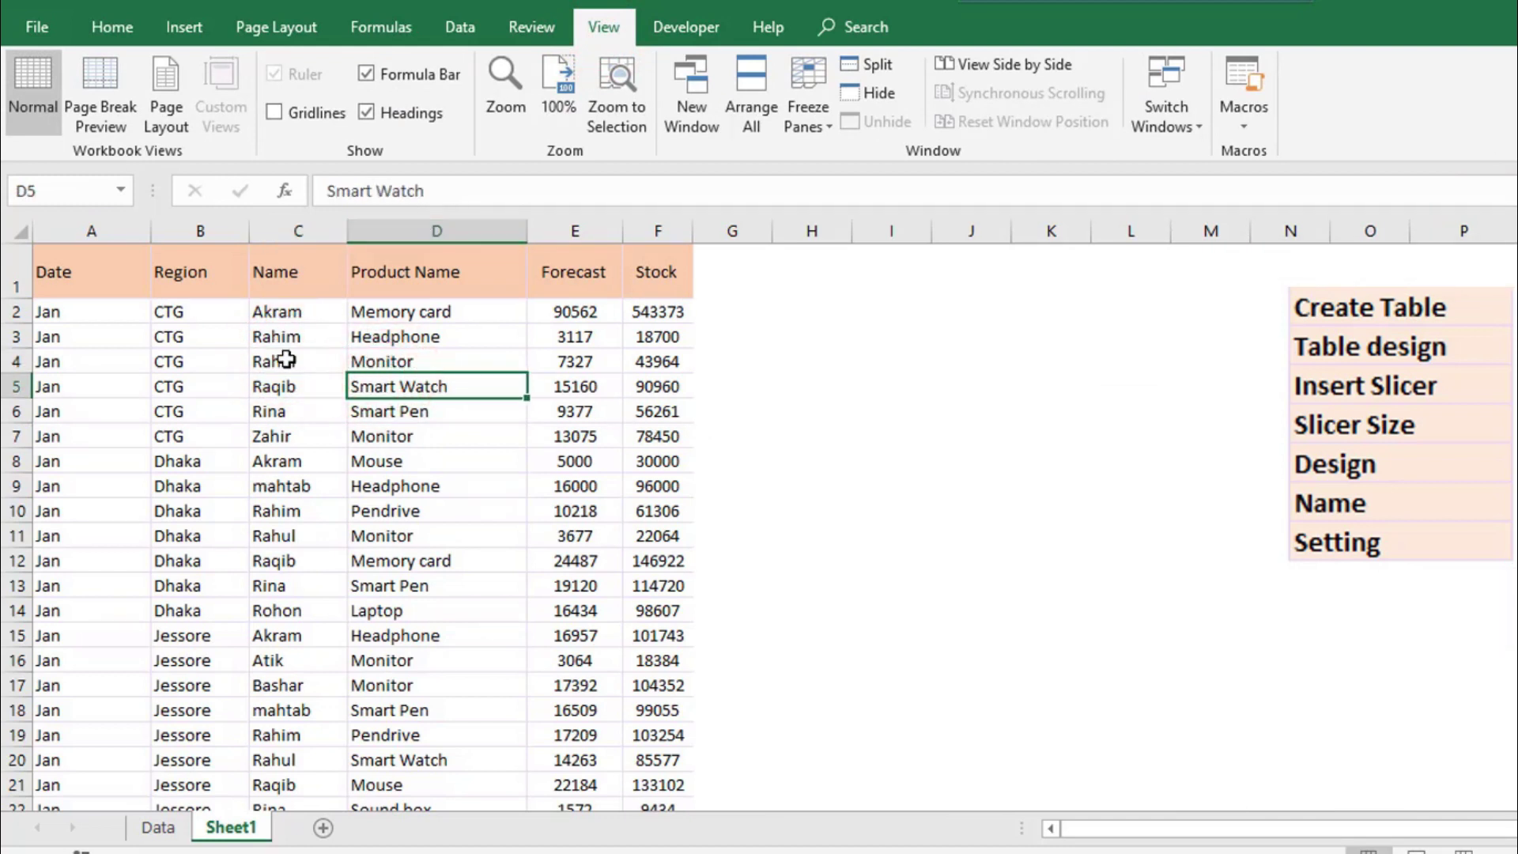
left_click(191, 29)
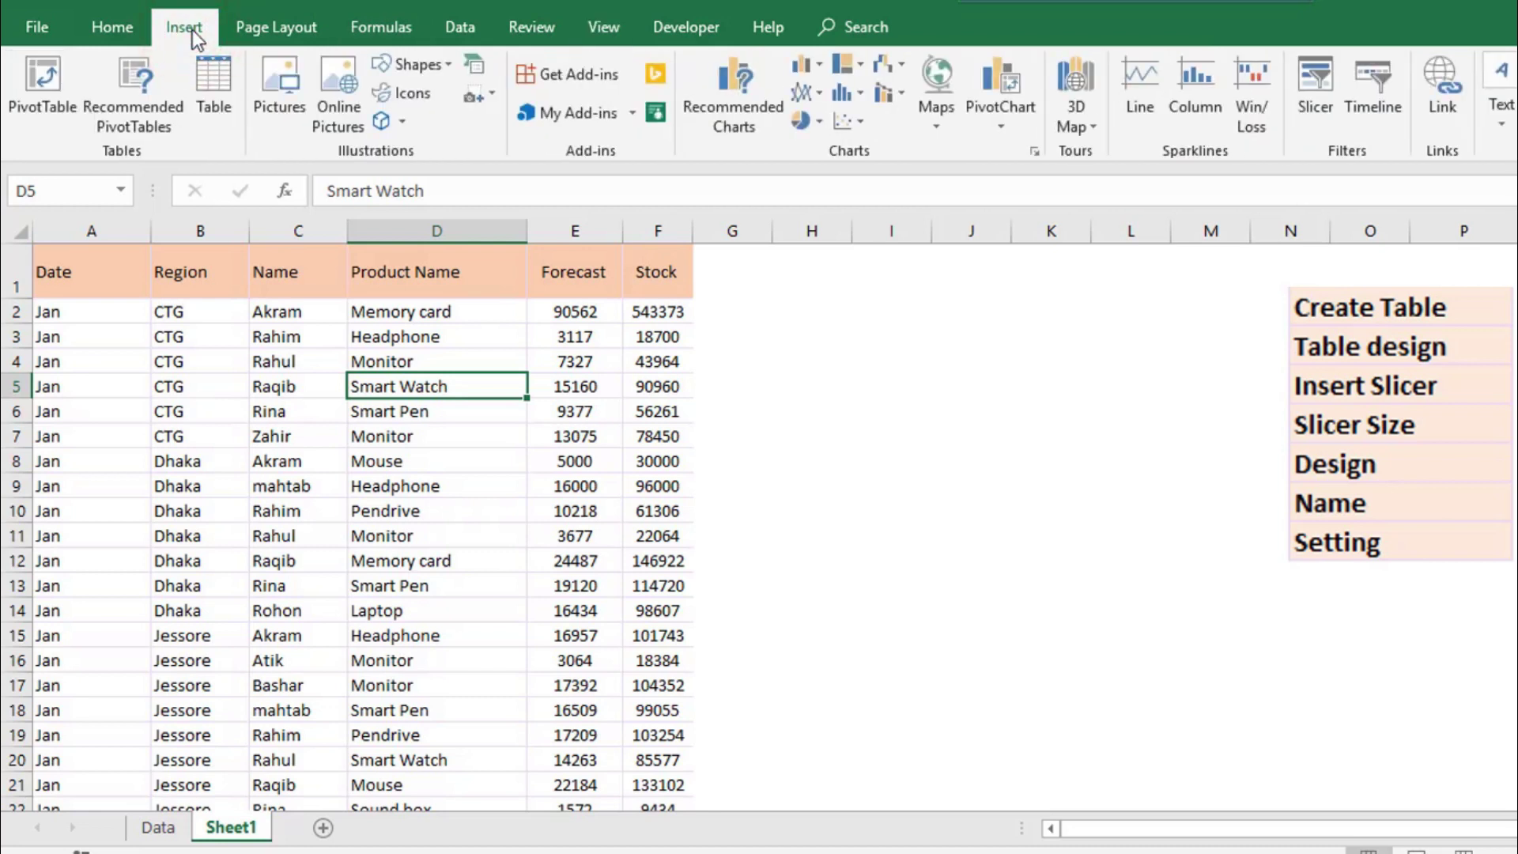
left_click(1327, 80)
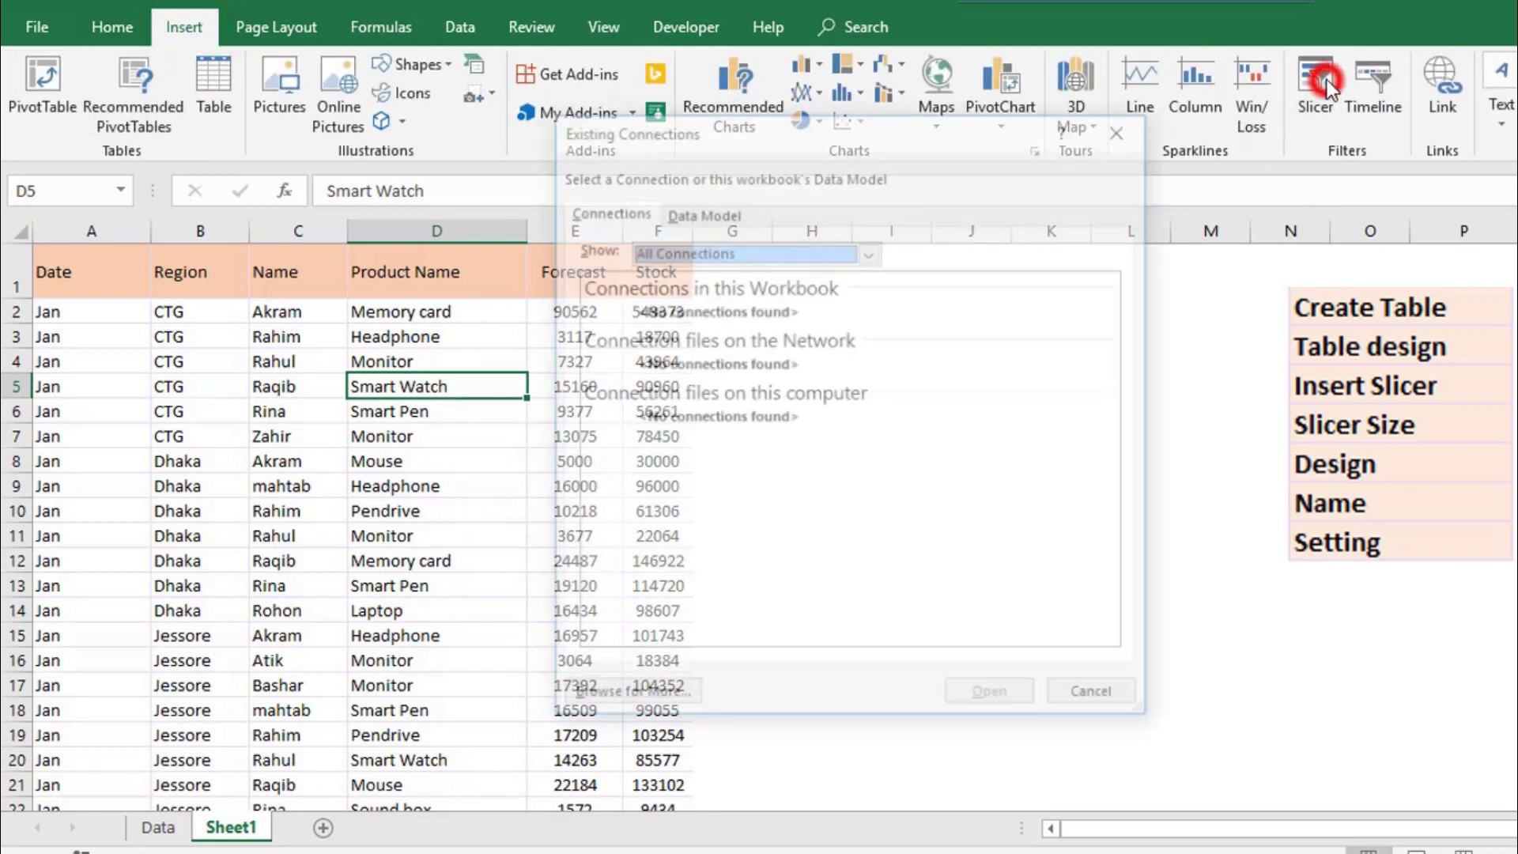
left_click_drag(786, 128, 1011, 156)
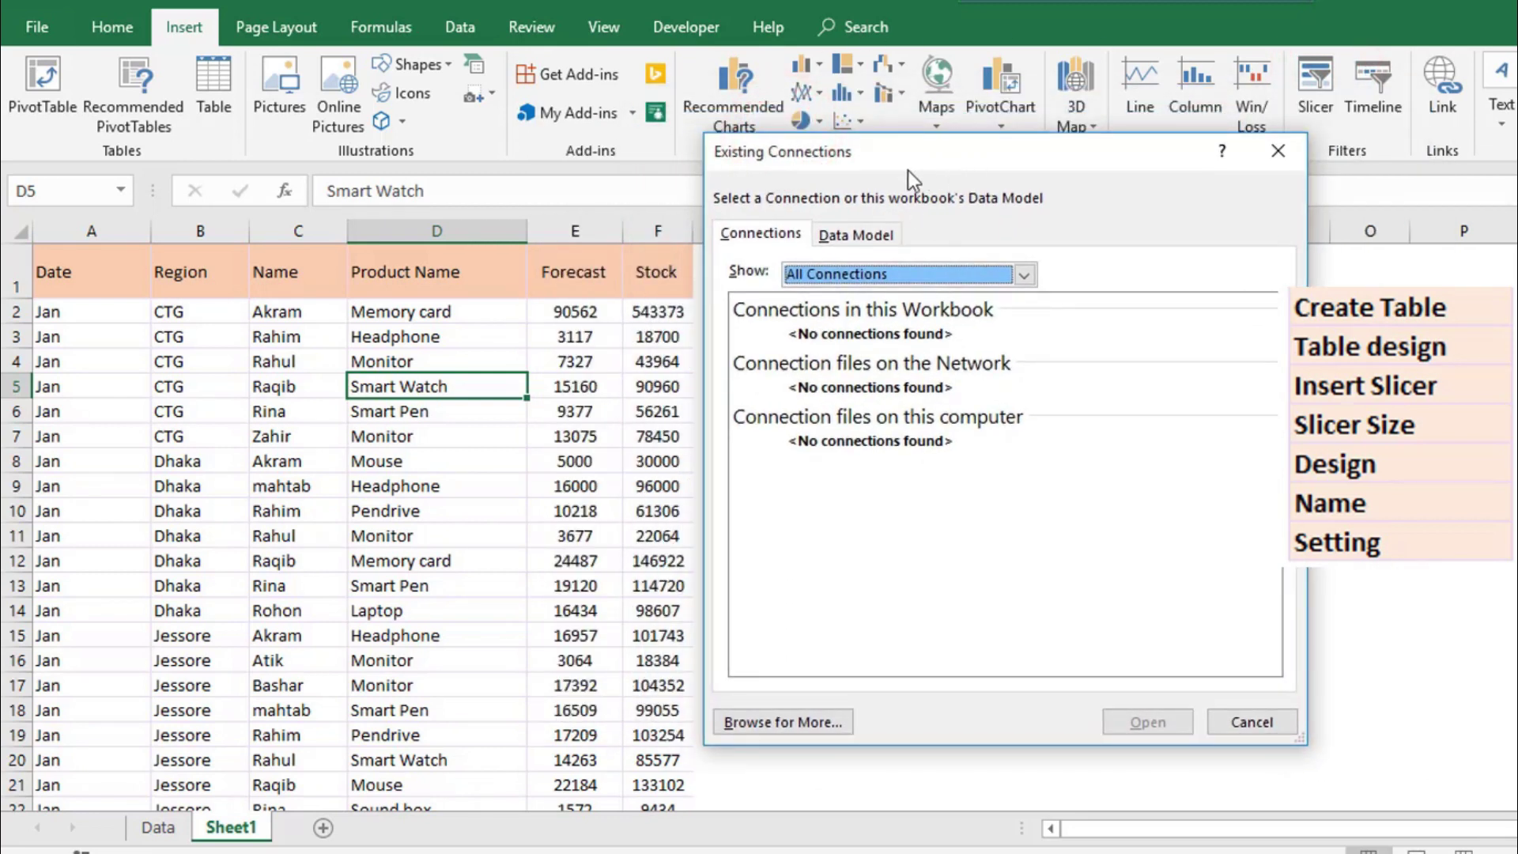
left_click(1251, 722)
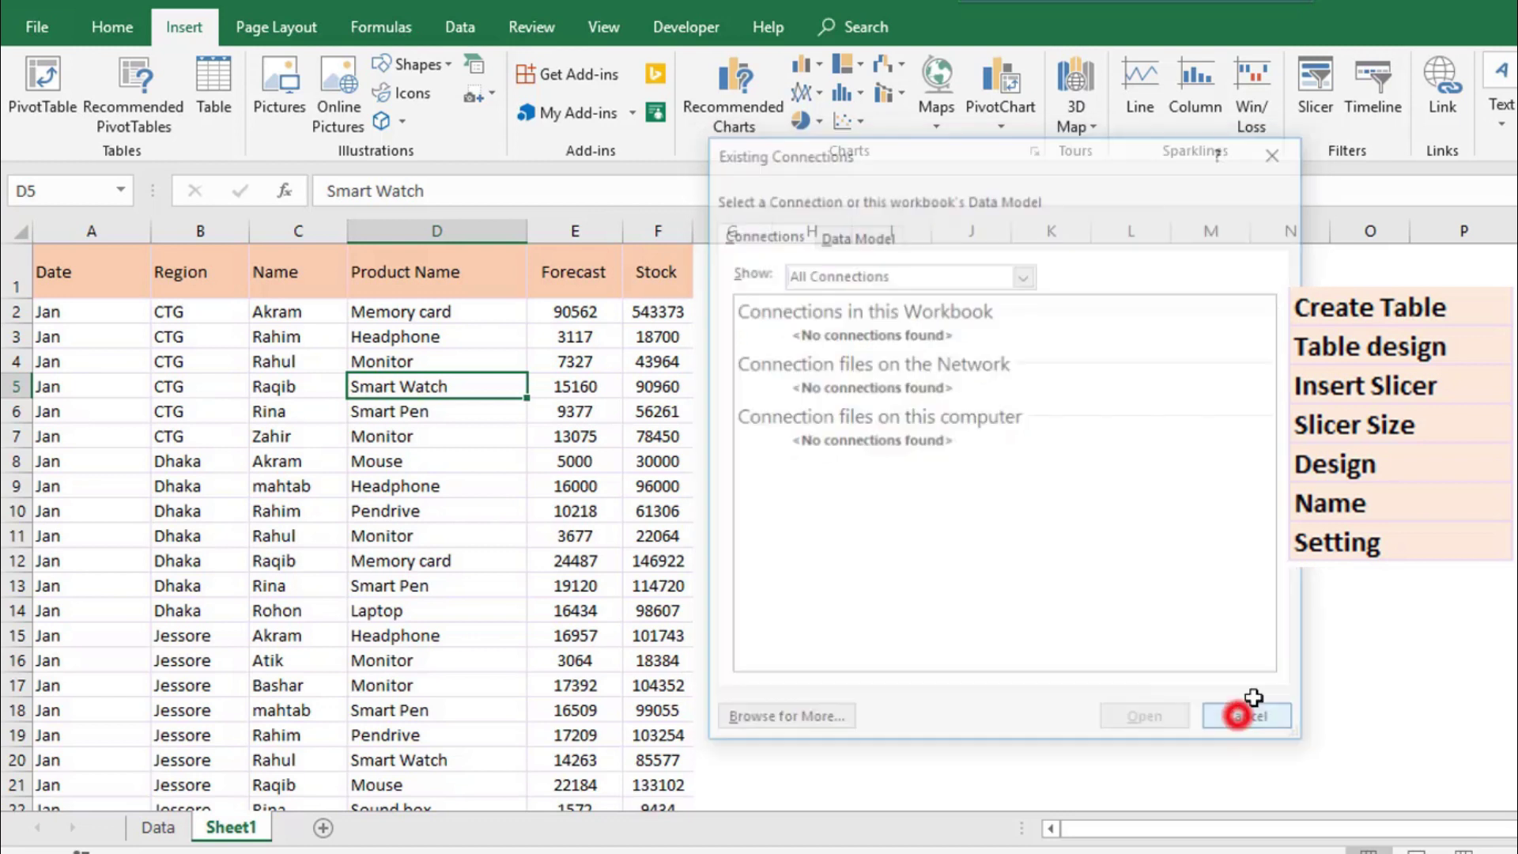
left_click(241, 482)
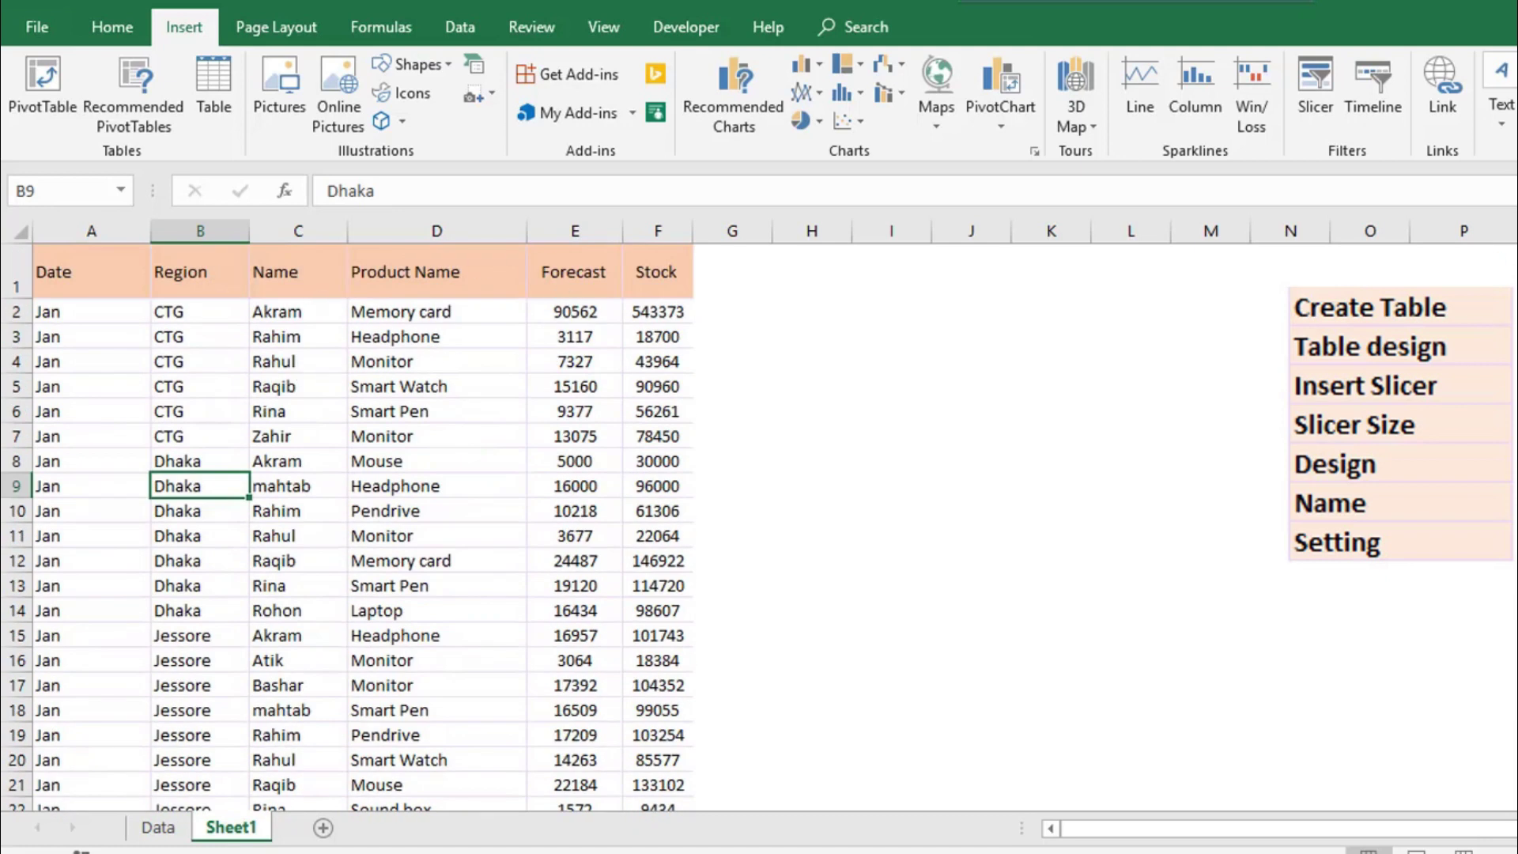
Select the whole sales data range A1:F329 from cell A1.
scroll(348, 526, "down", 20)
scroll(348, 525, "down", 20)
scroll(348, 526, "down", 4)
scroll(348, 526, "up", 20)
scroll(867, 264, "up", 20)
key("ctrl+Home")
key("ctrl+shift+Right")
key("ctrl+shift+Down")
scroll(490, 696, "down", 5)
scroll(553, 656, "down", 1)
scroll(554, 655, "up", 3)
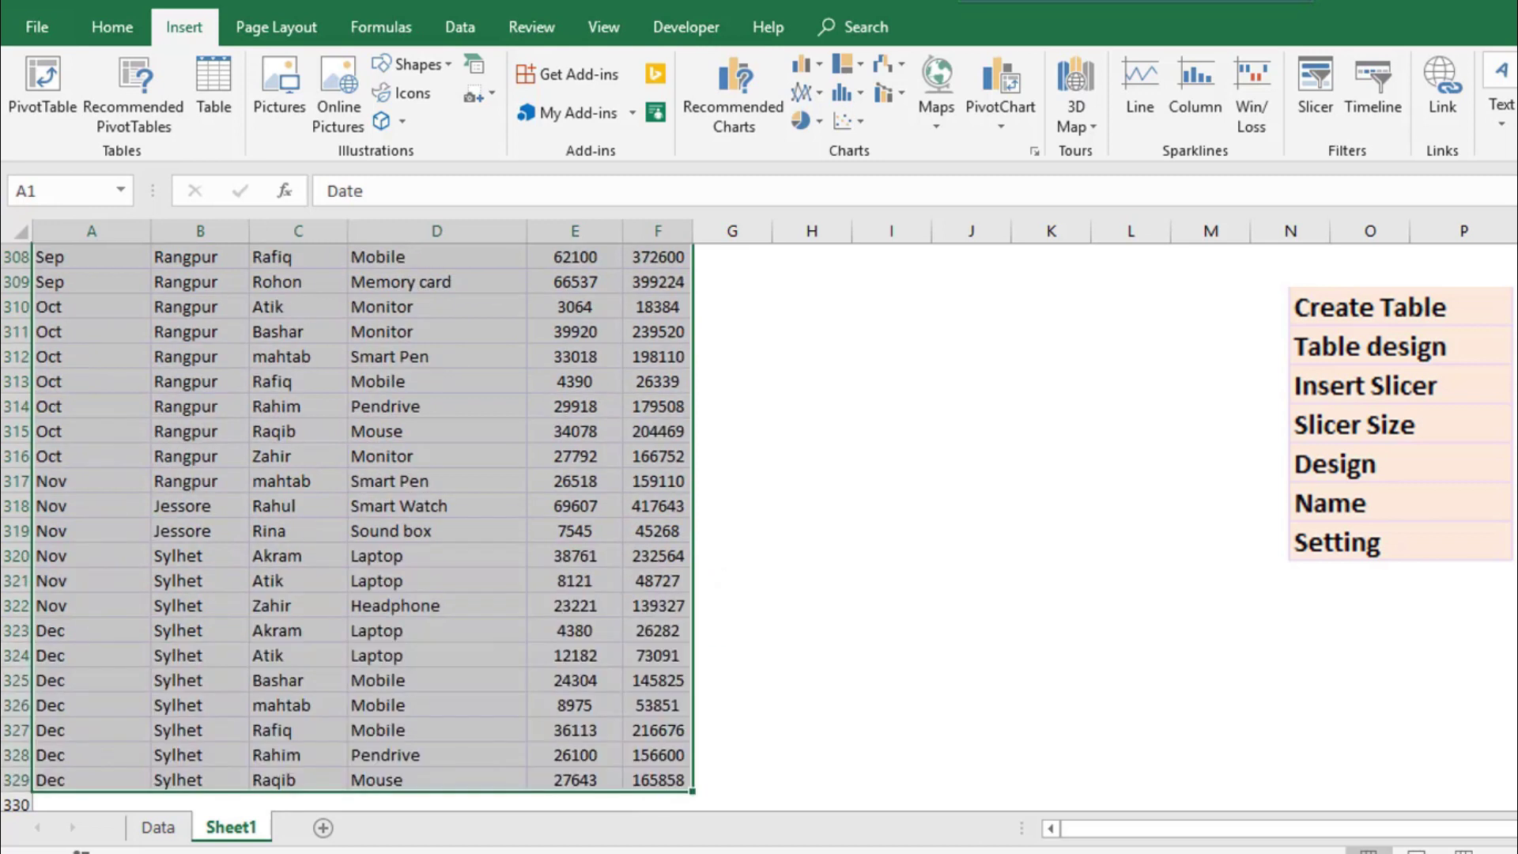
scroll(348, 526, "up", 20)
Convert the selection into a table with the first row as headers, using Ctrl+T.
key("ctrl+t")
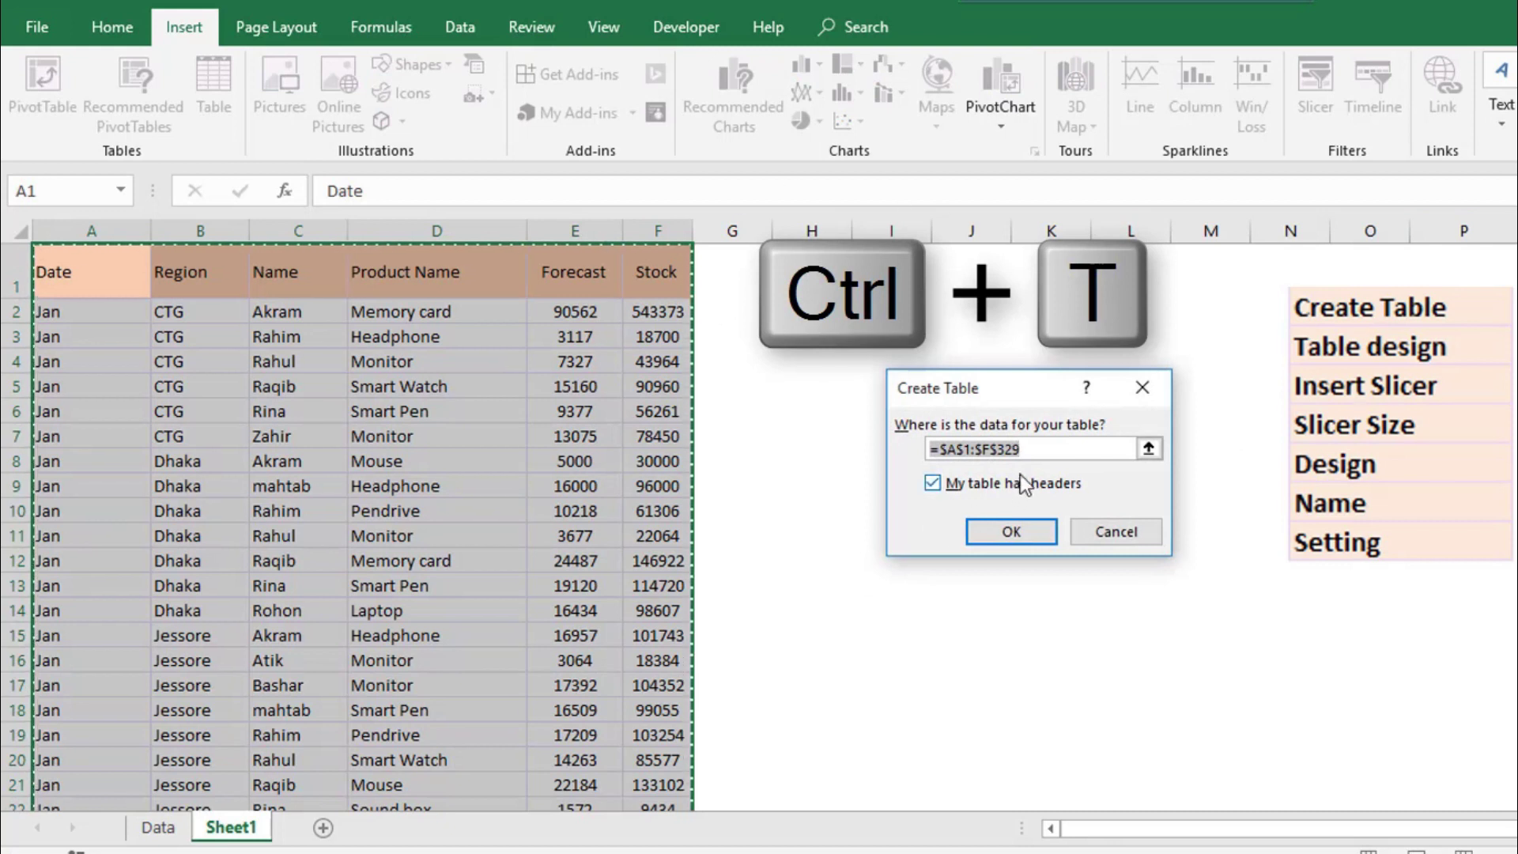
left_click(934, 486)
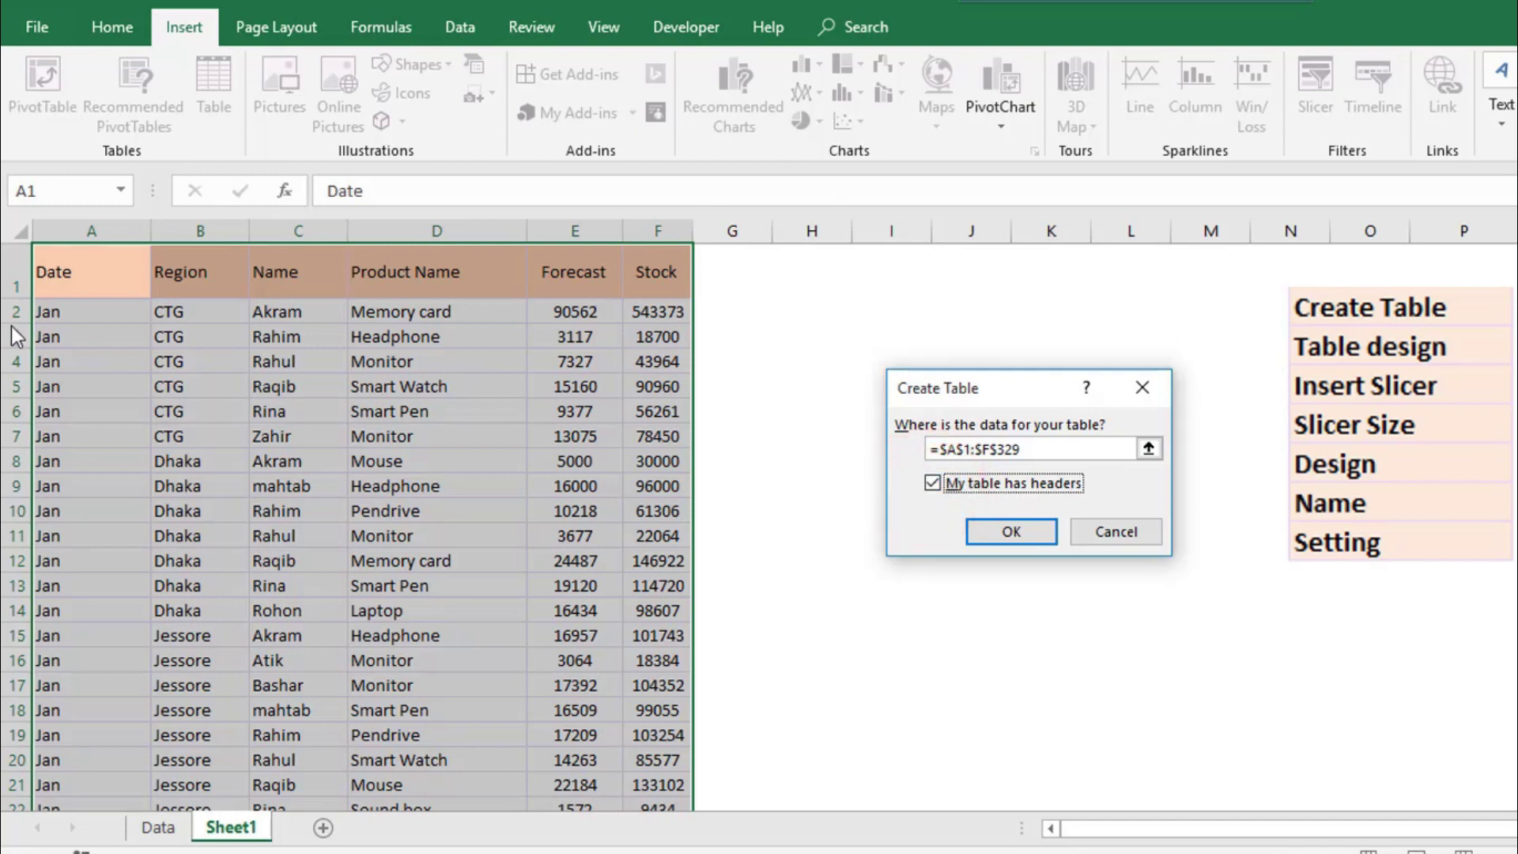
left_click(1015, 537)
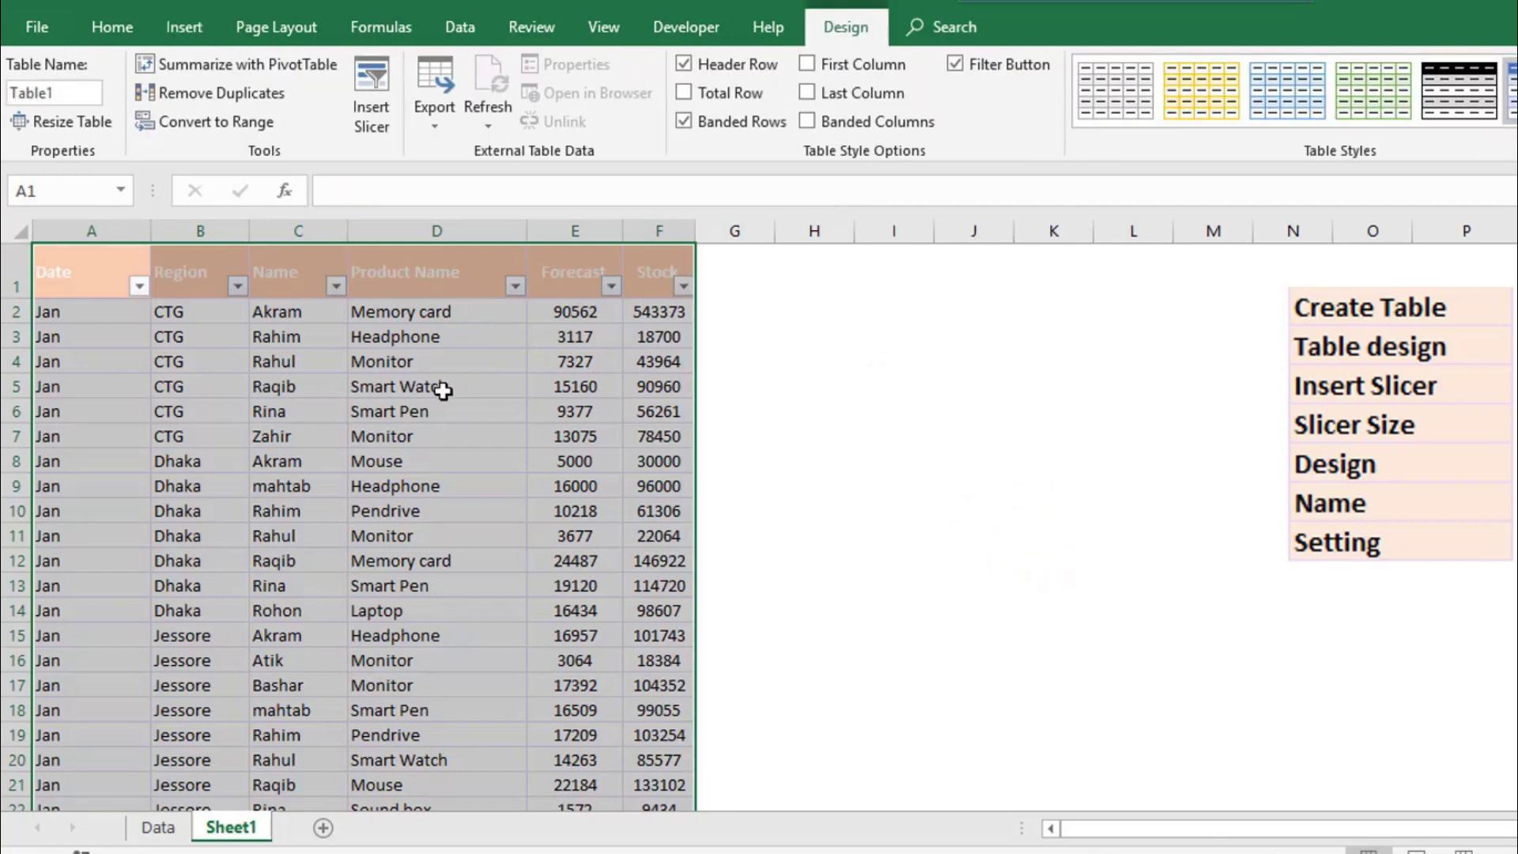
Select a cell in Table1 and expand the full Table Styles gallery on Table Design.
left_click(443, 388)
left_click(355, 561)
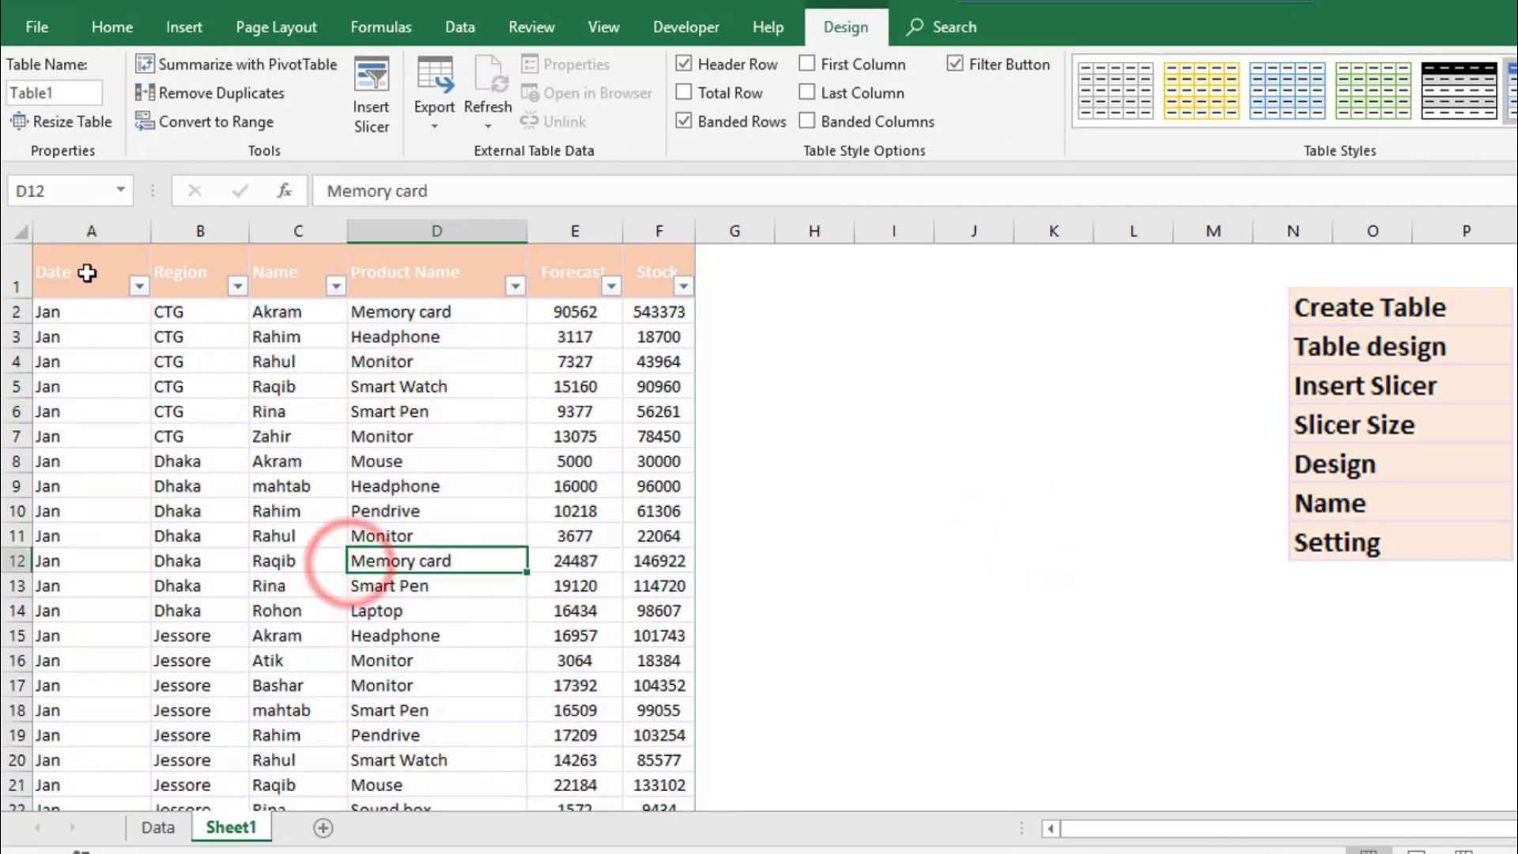
left_click_drag(87, 273, 658, 413)
left_click(460, 537)
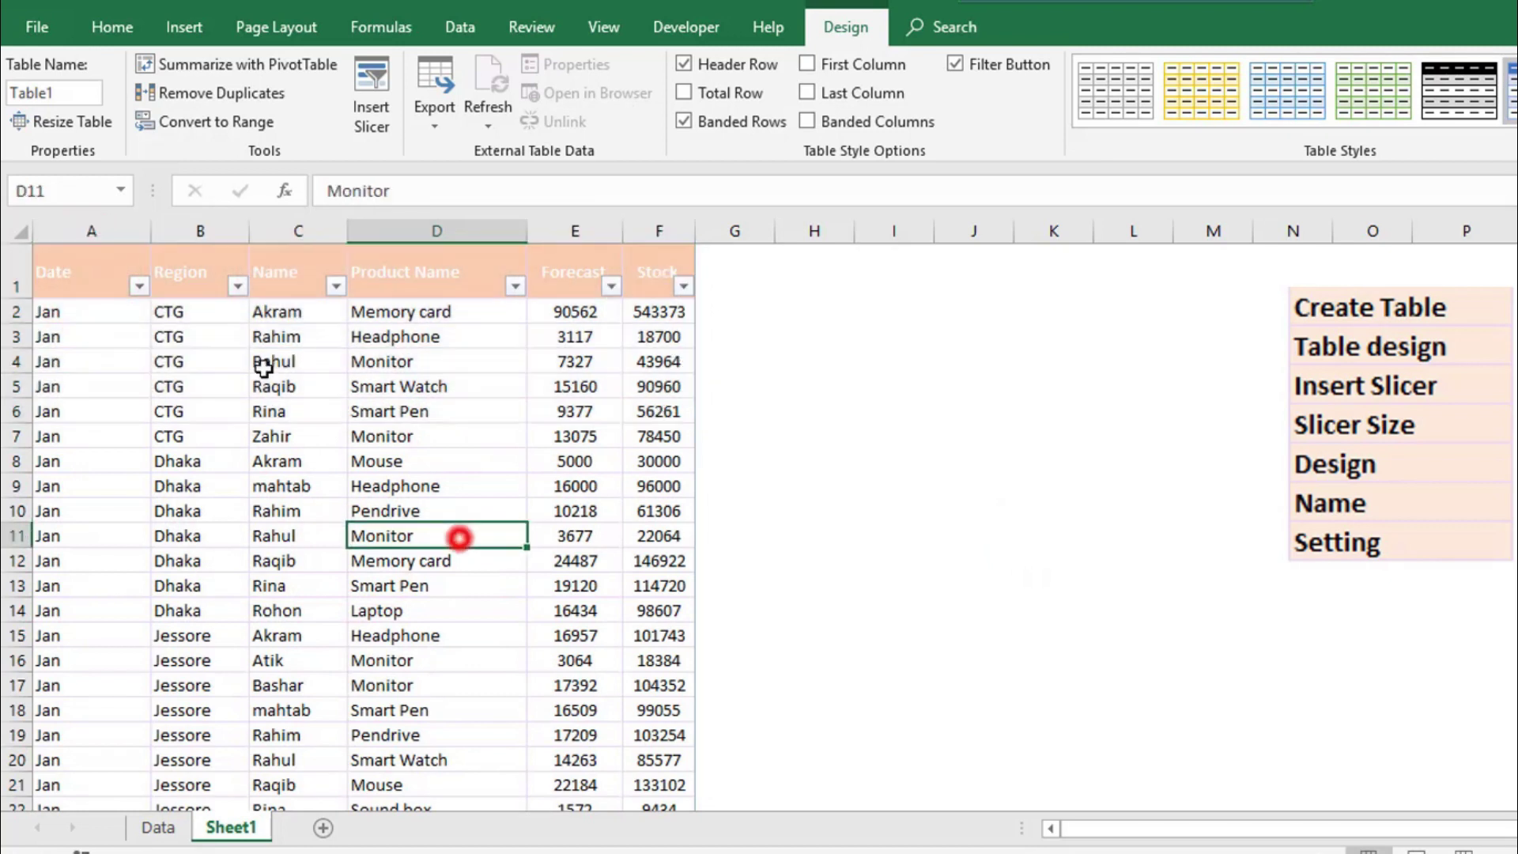
left_click_drag(61, 273, 657, 277)
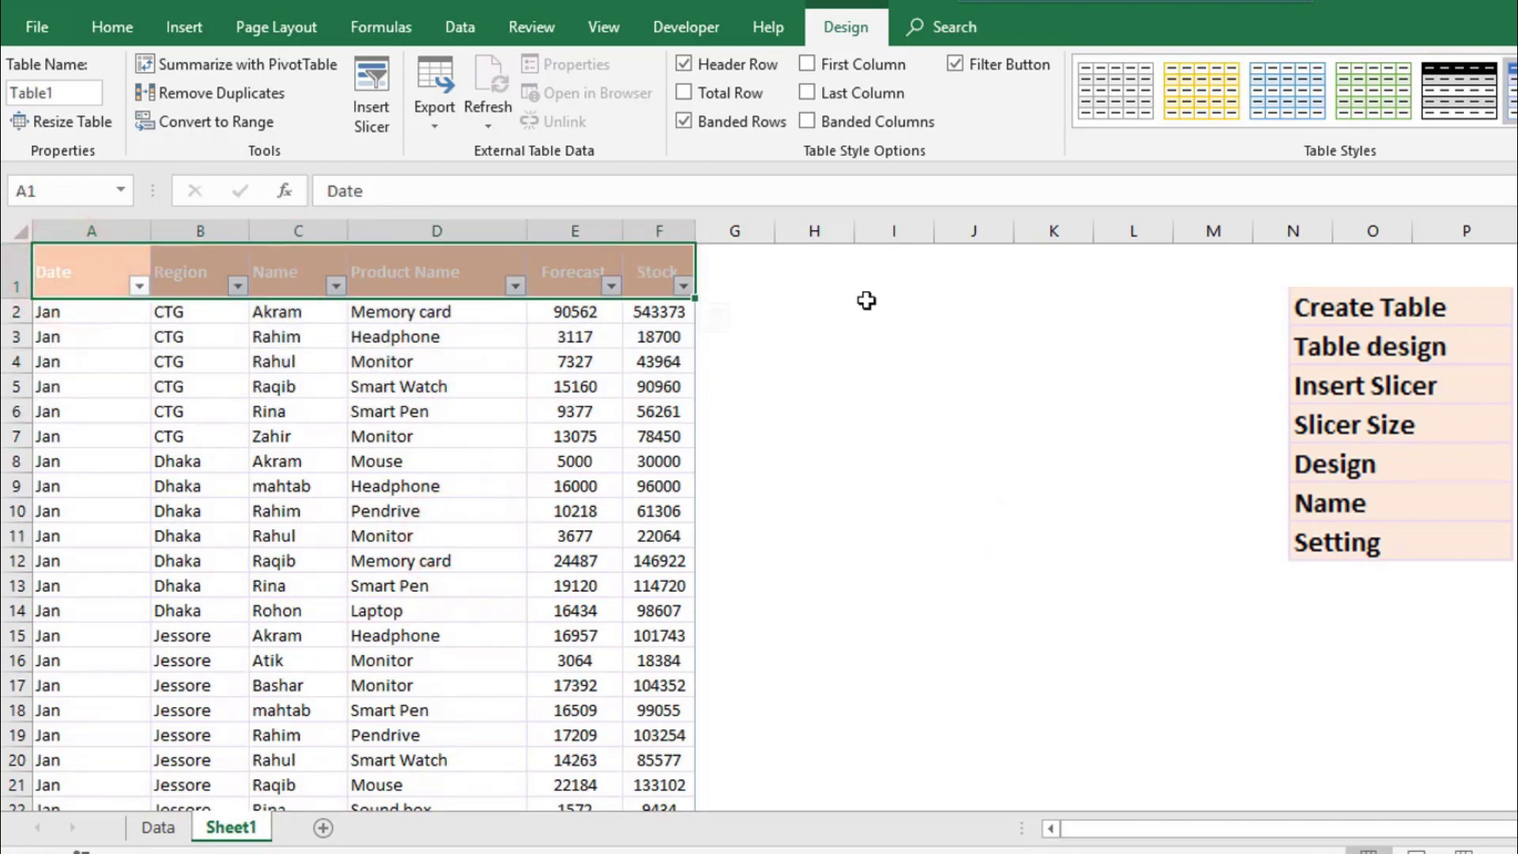
left_click(488, 485)
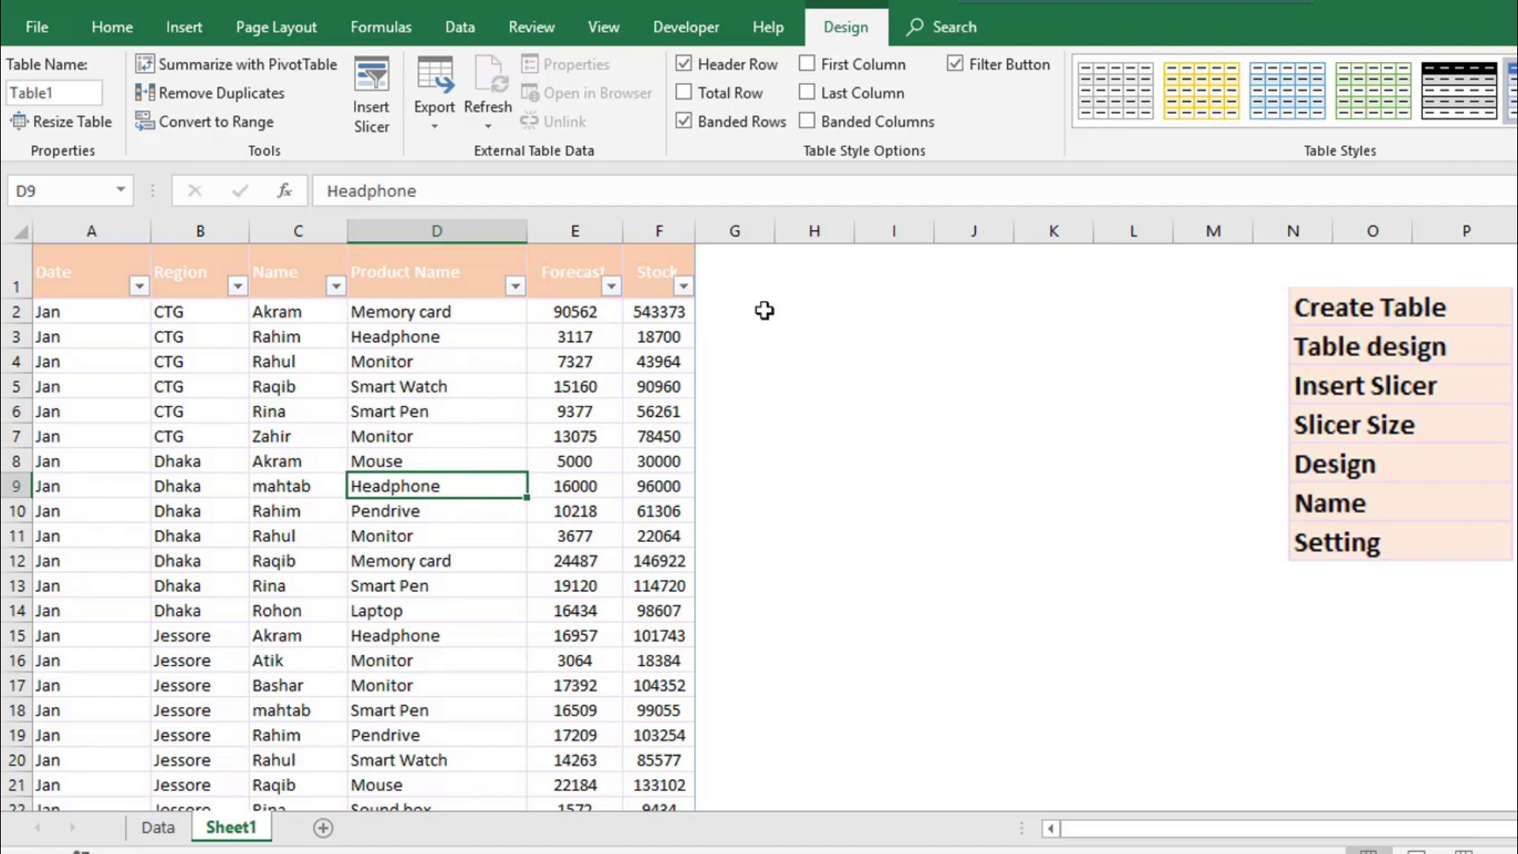
left_click(506, 411)
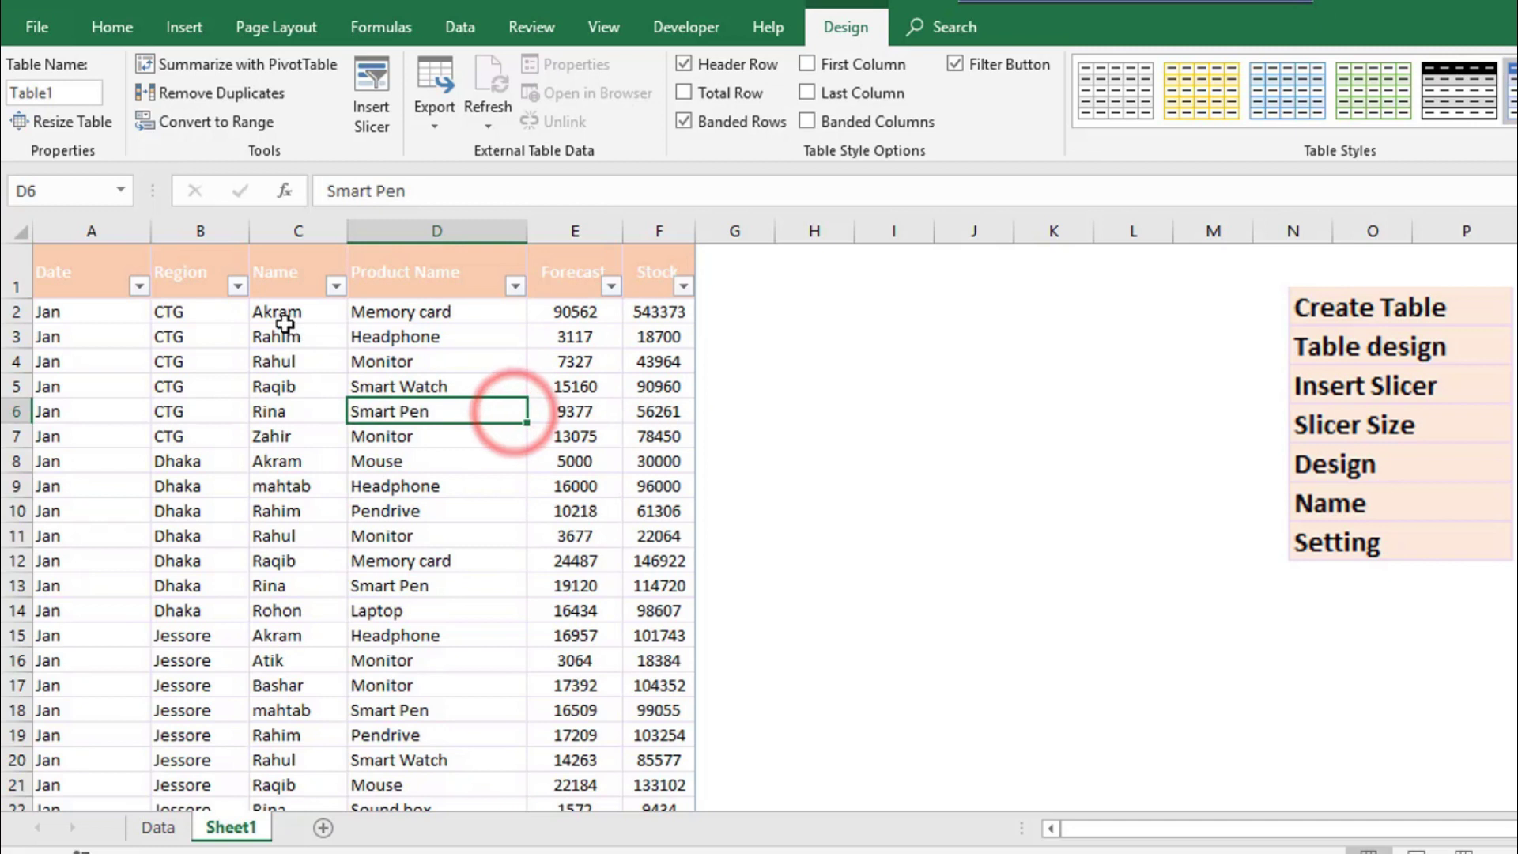
left_click(96, 269)
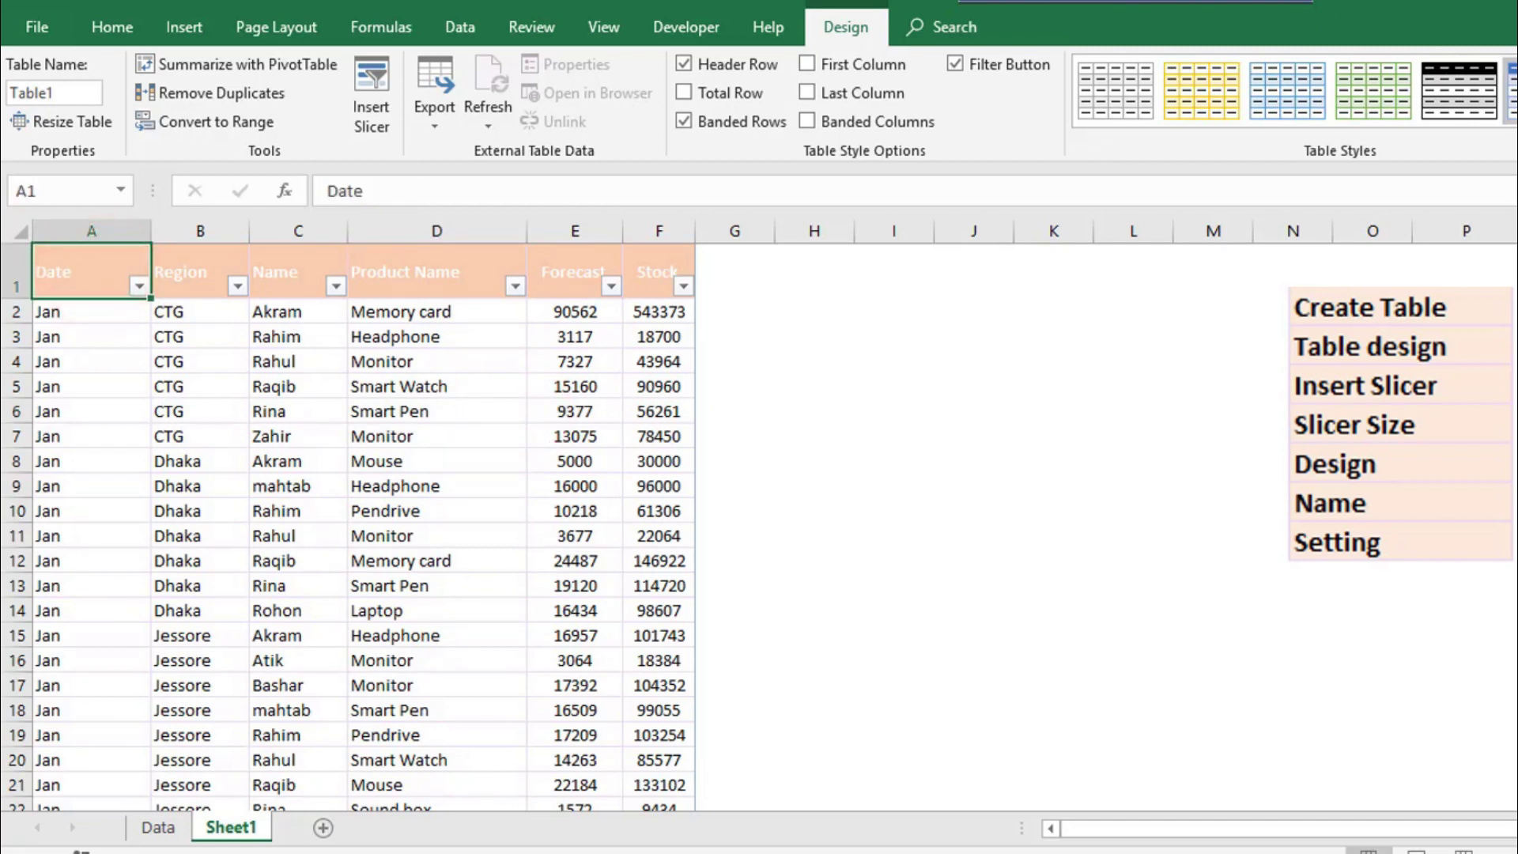
left_click(1511, 136)
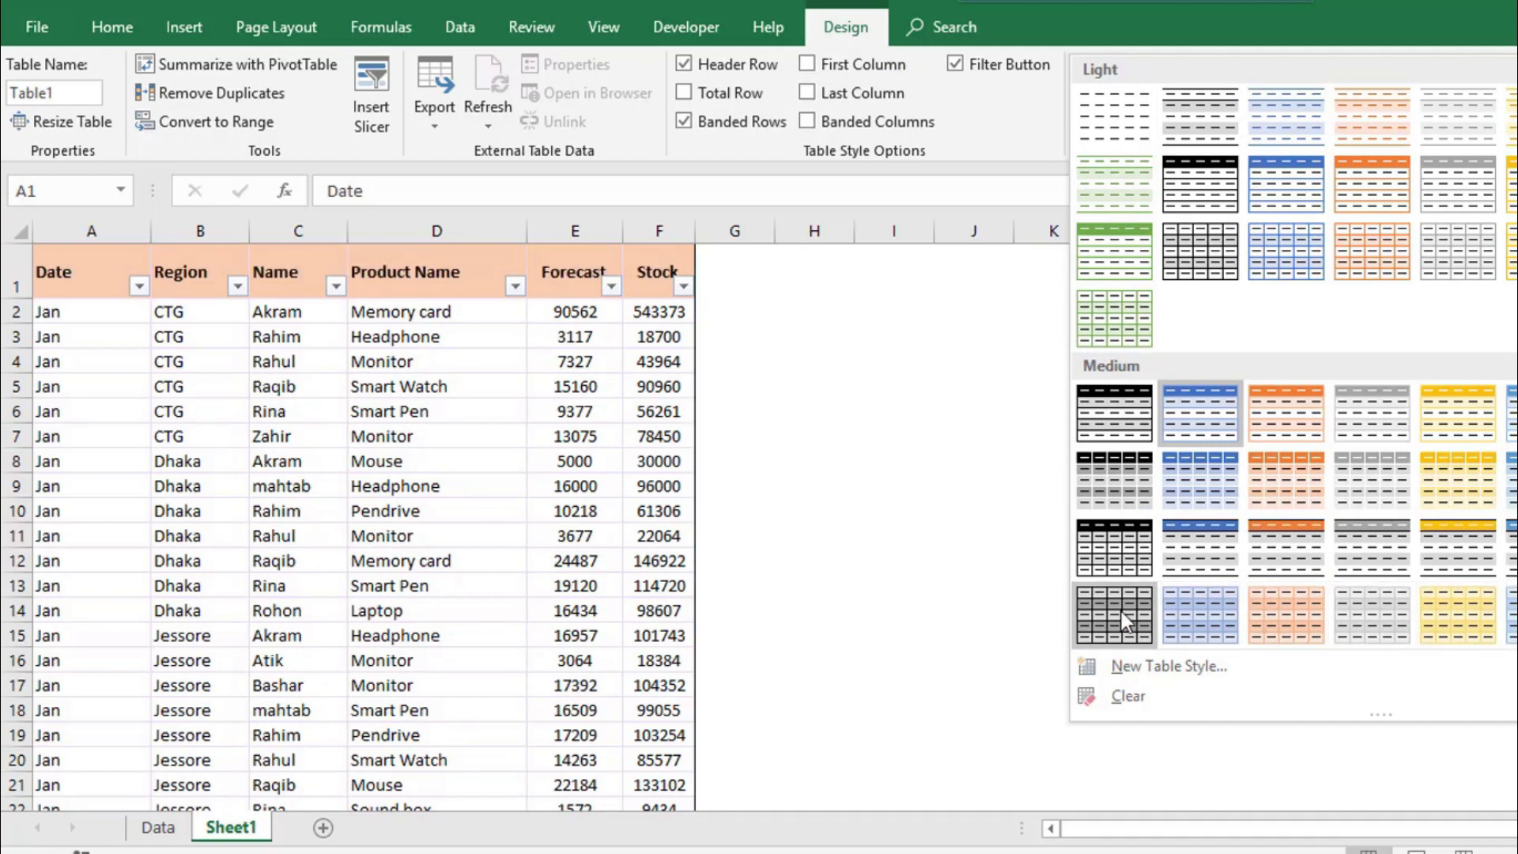
Apply a different table style so the header labels show dark text.
left_click(1117, 117)
left_click(833, 437)
left_click(127, 336)
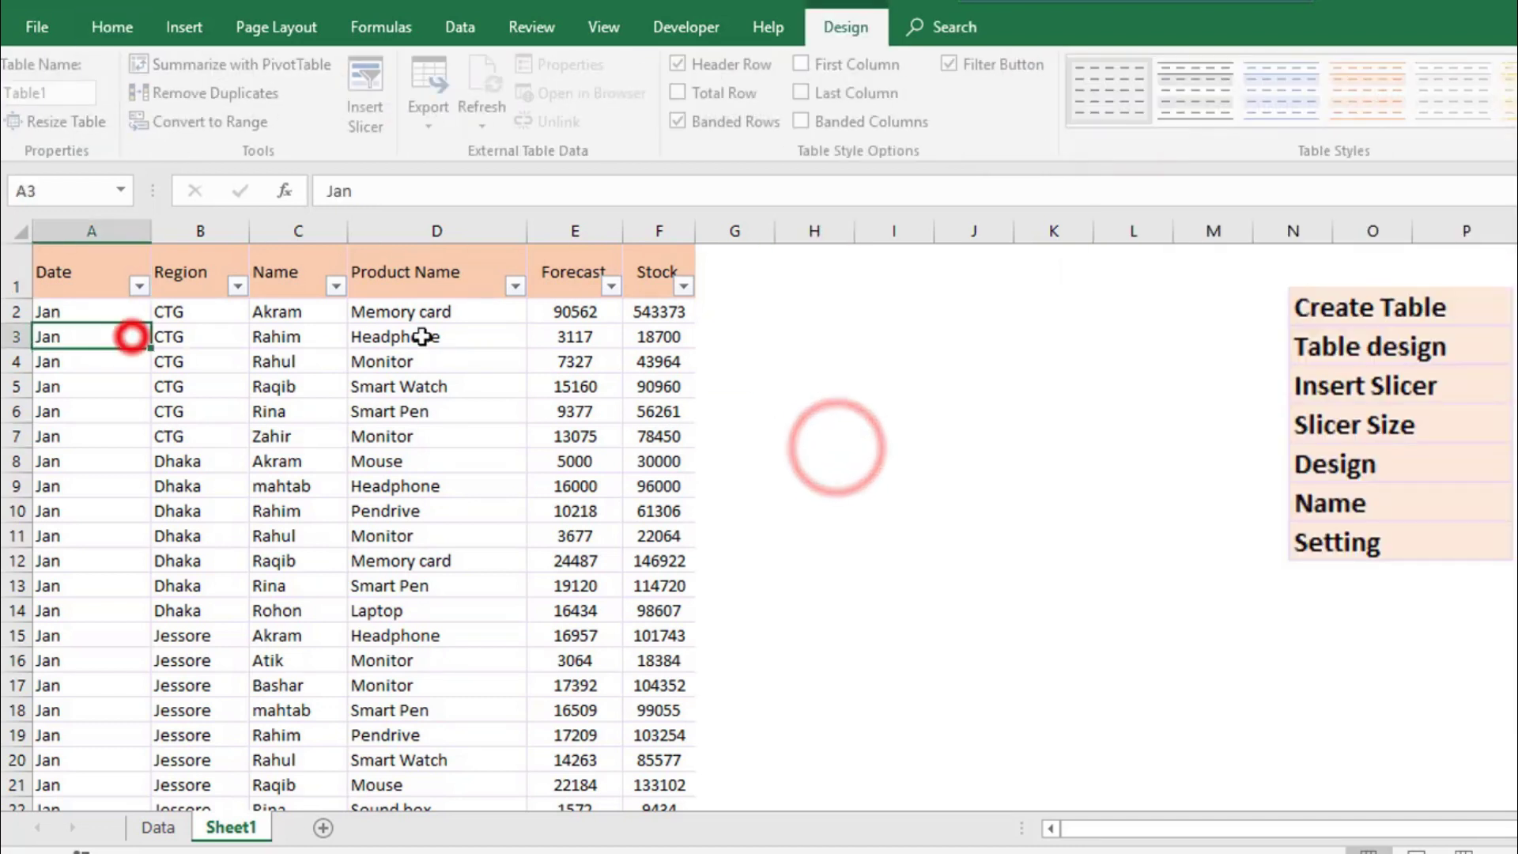
left_click(94, 283)
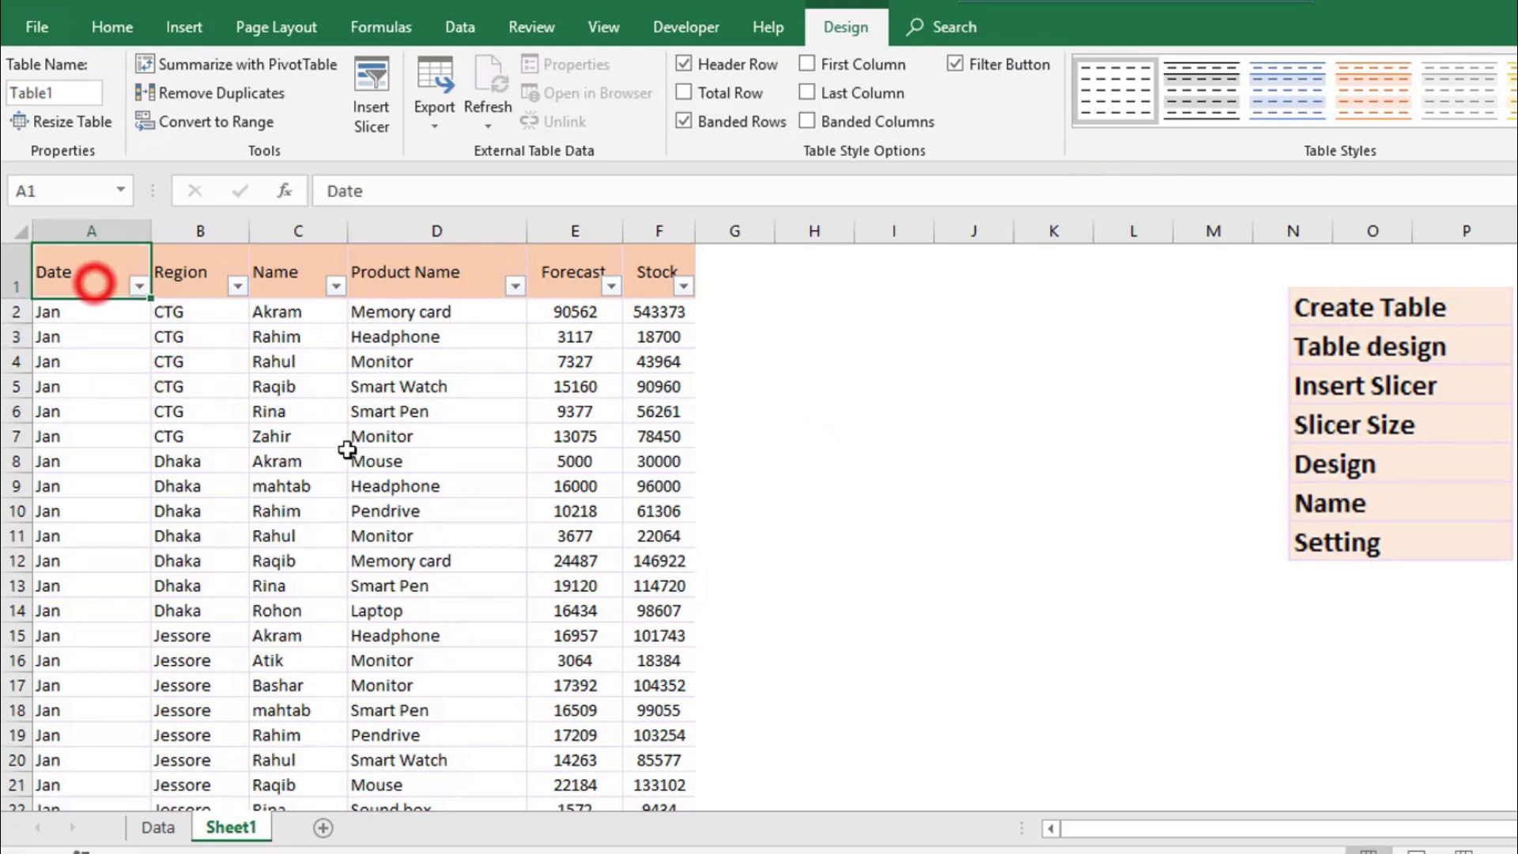
left_click(340, 459)
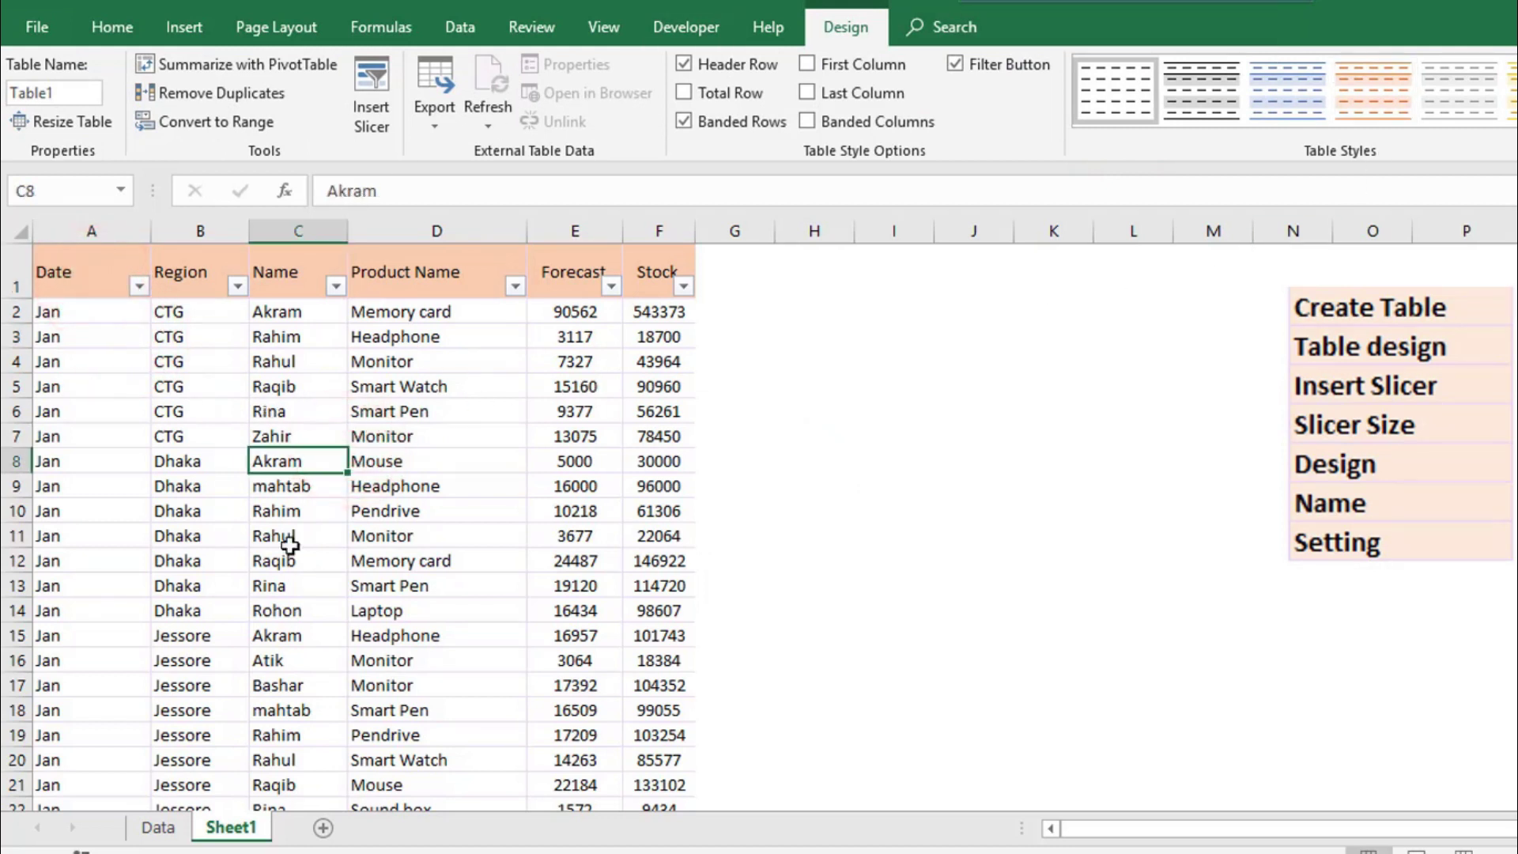
left_click(337, 461)
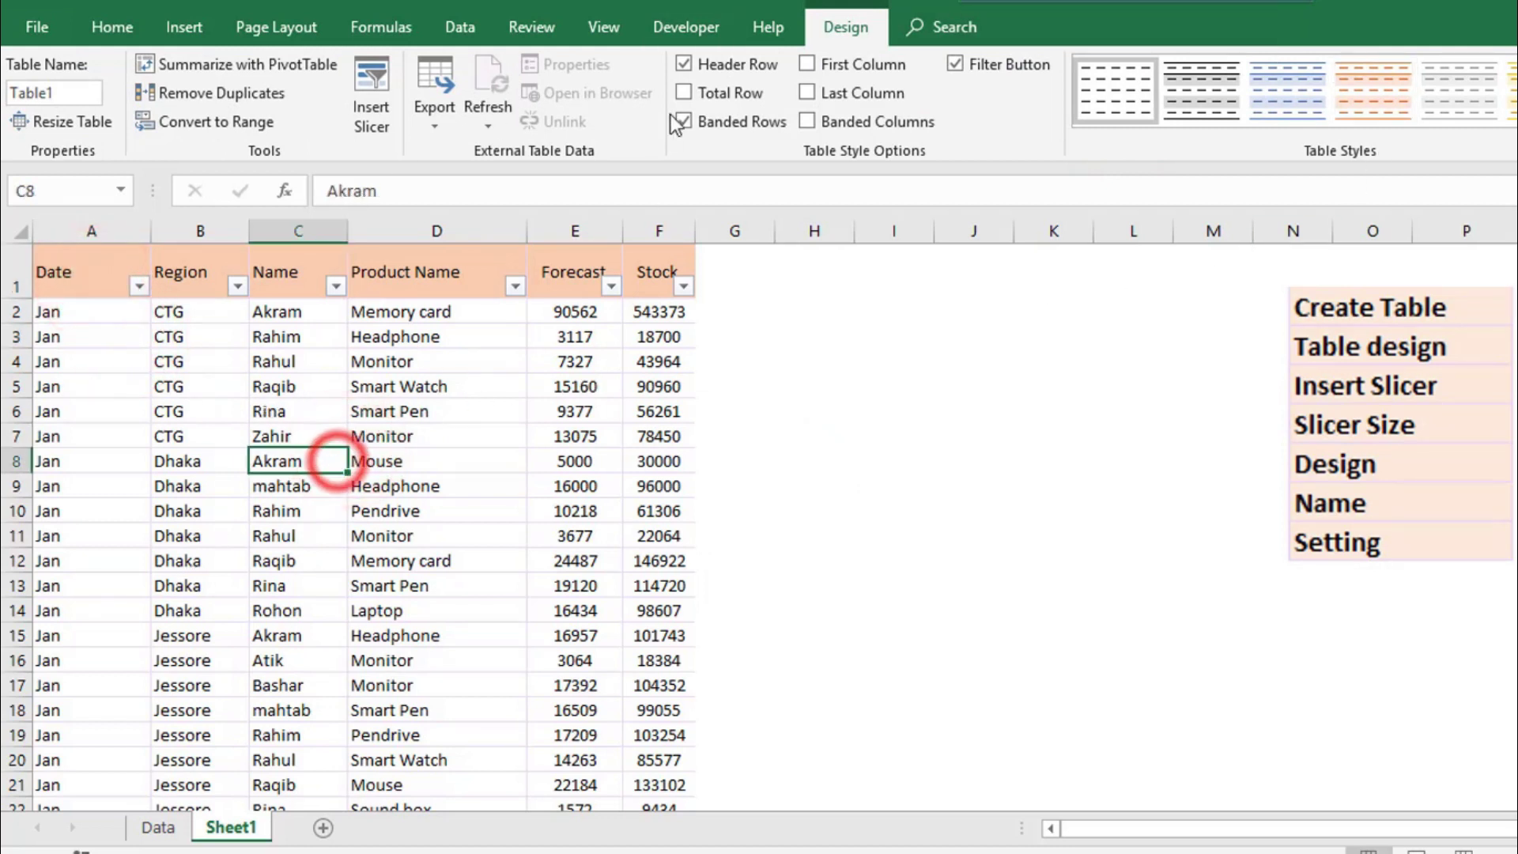
Turn Header Row and Banded Rows off and back on in Table Style Options.
left_click(683, 63)
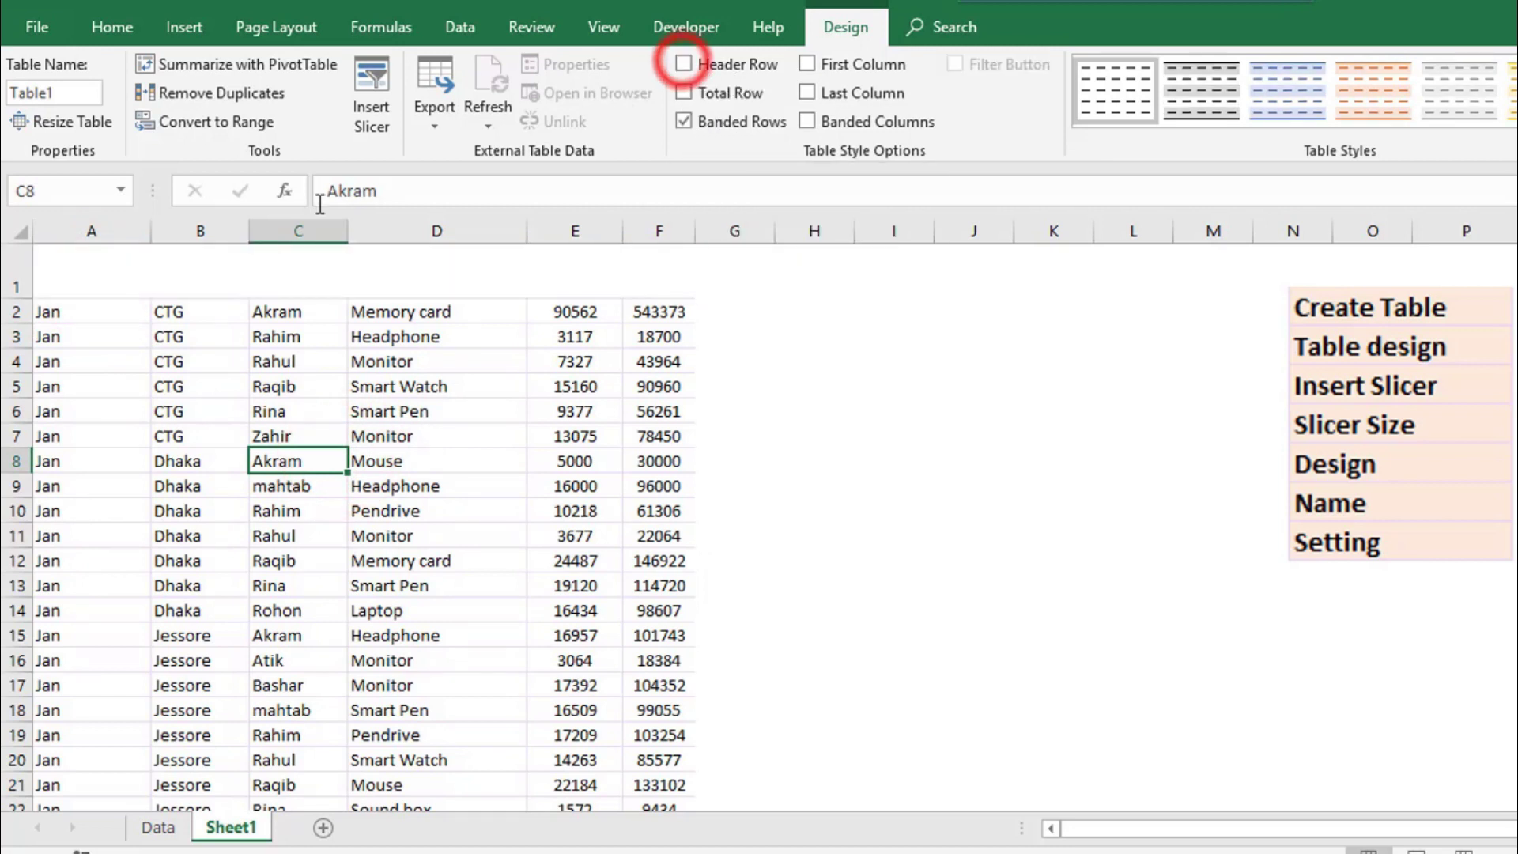
left_click(685, 64)
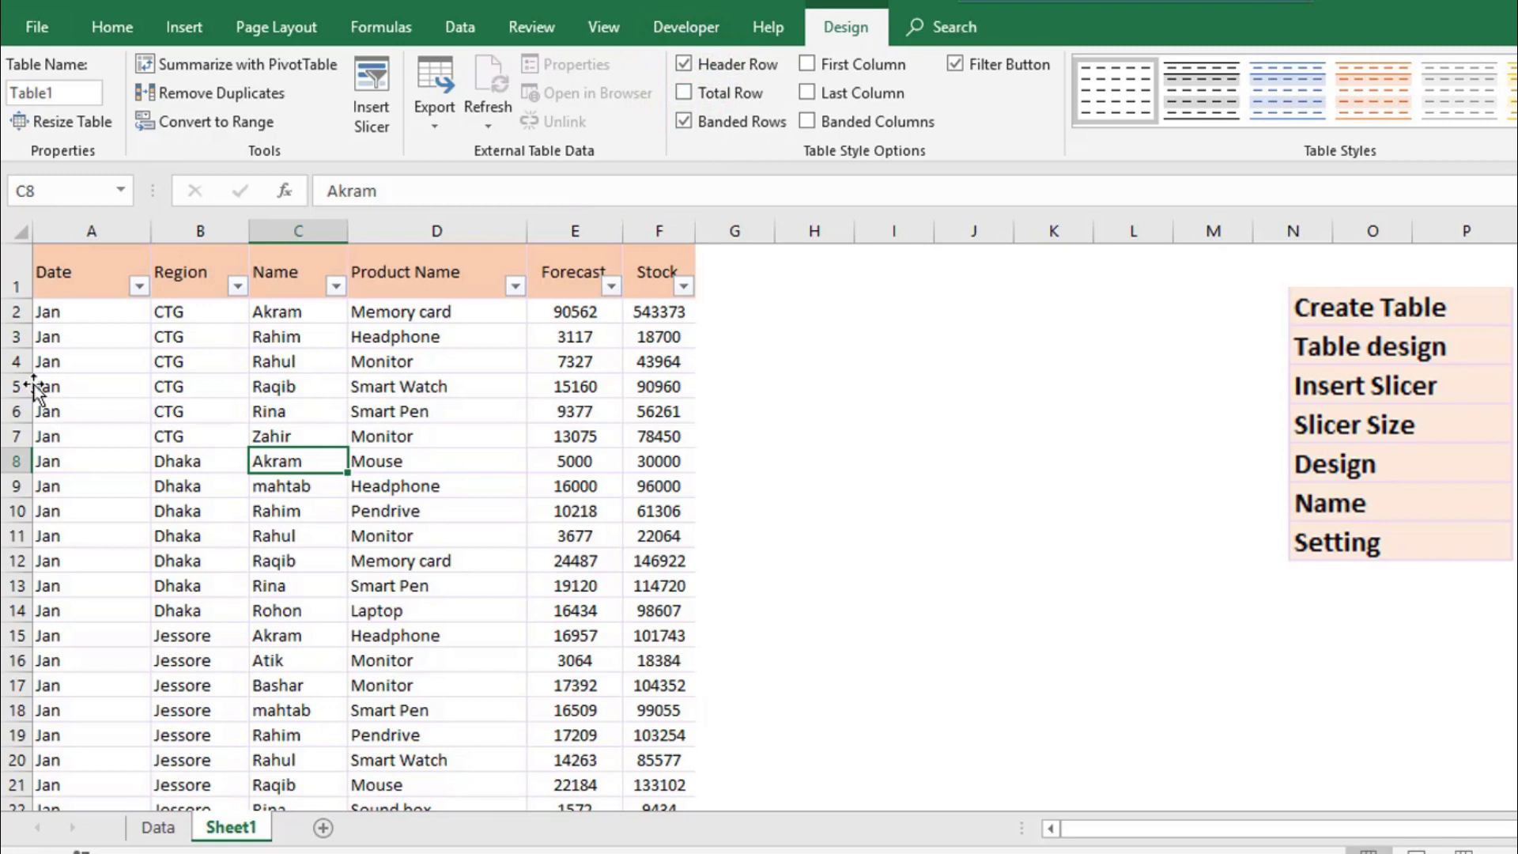
left_click(690, 126)
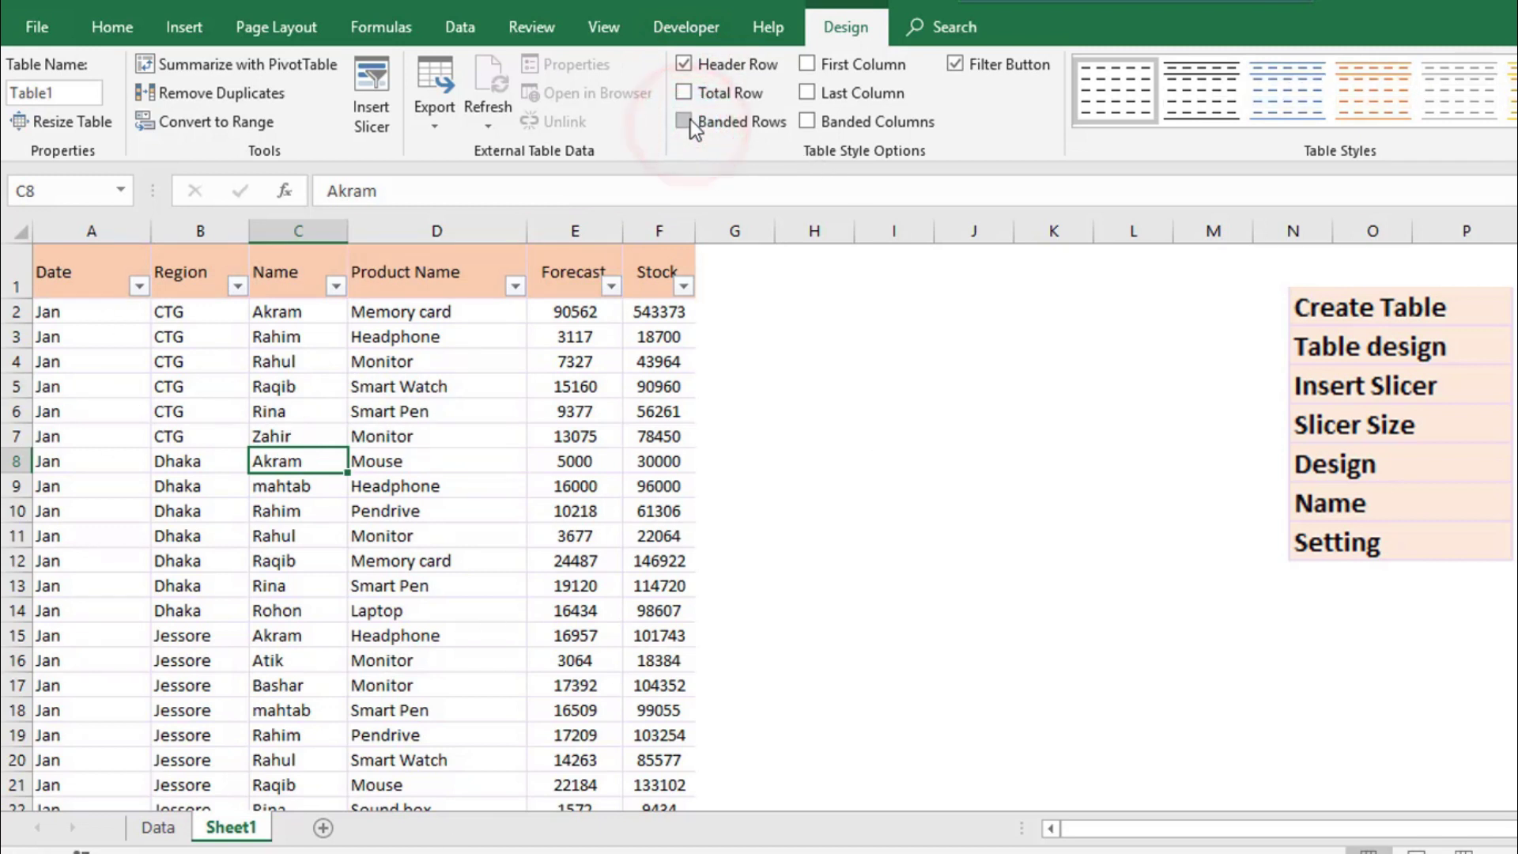
left_click(690, 120)
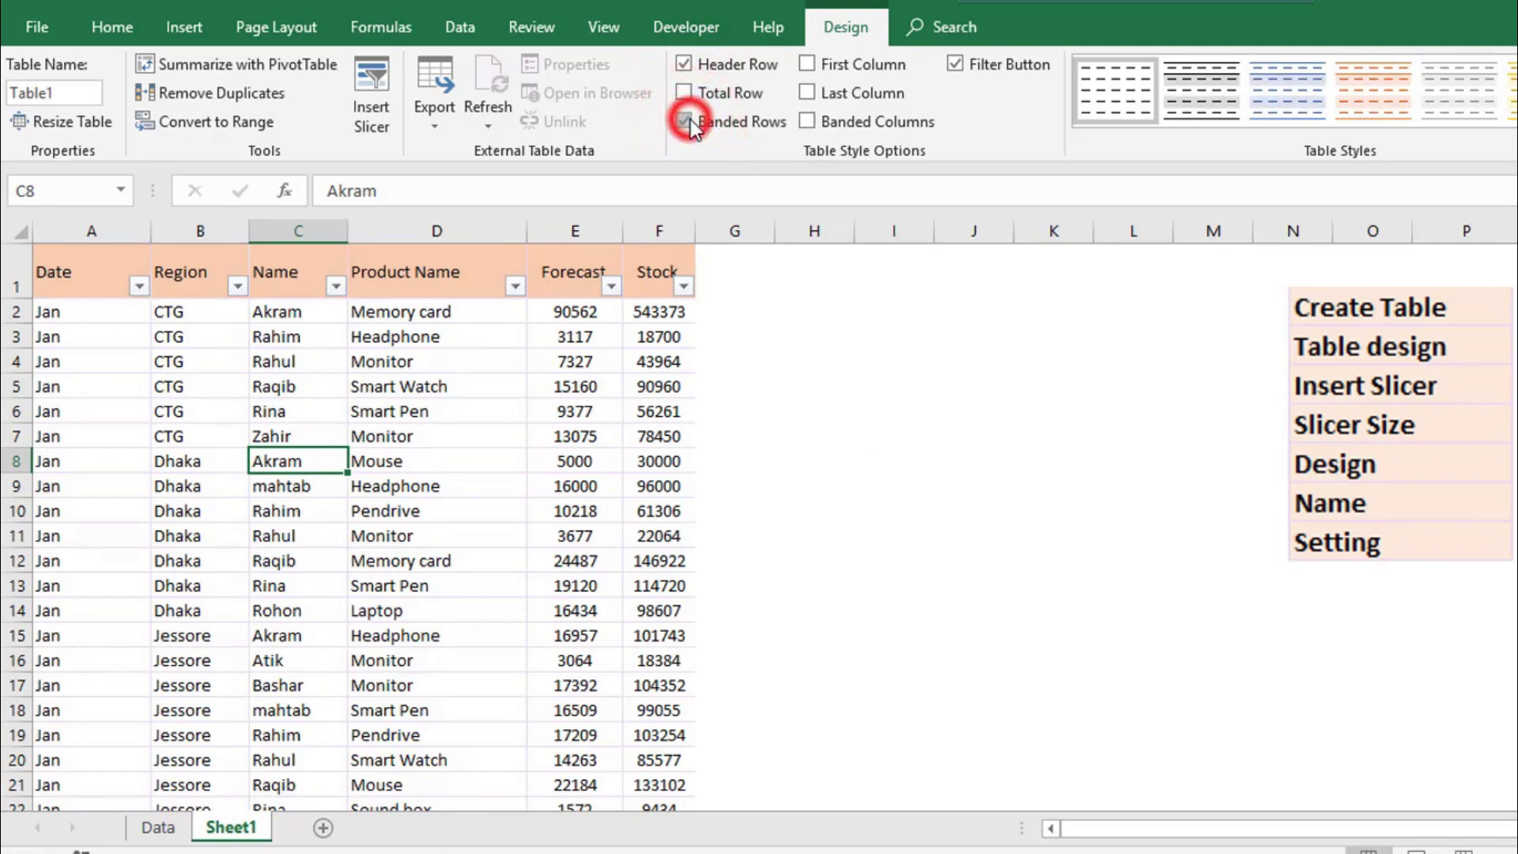
left_click(241, 368)
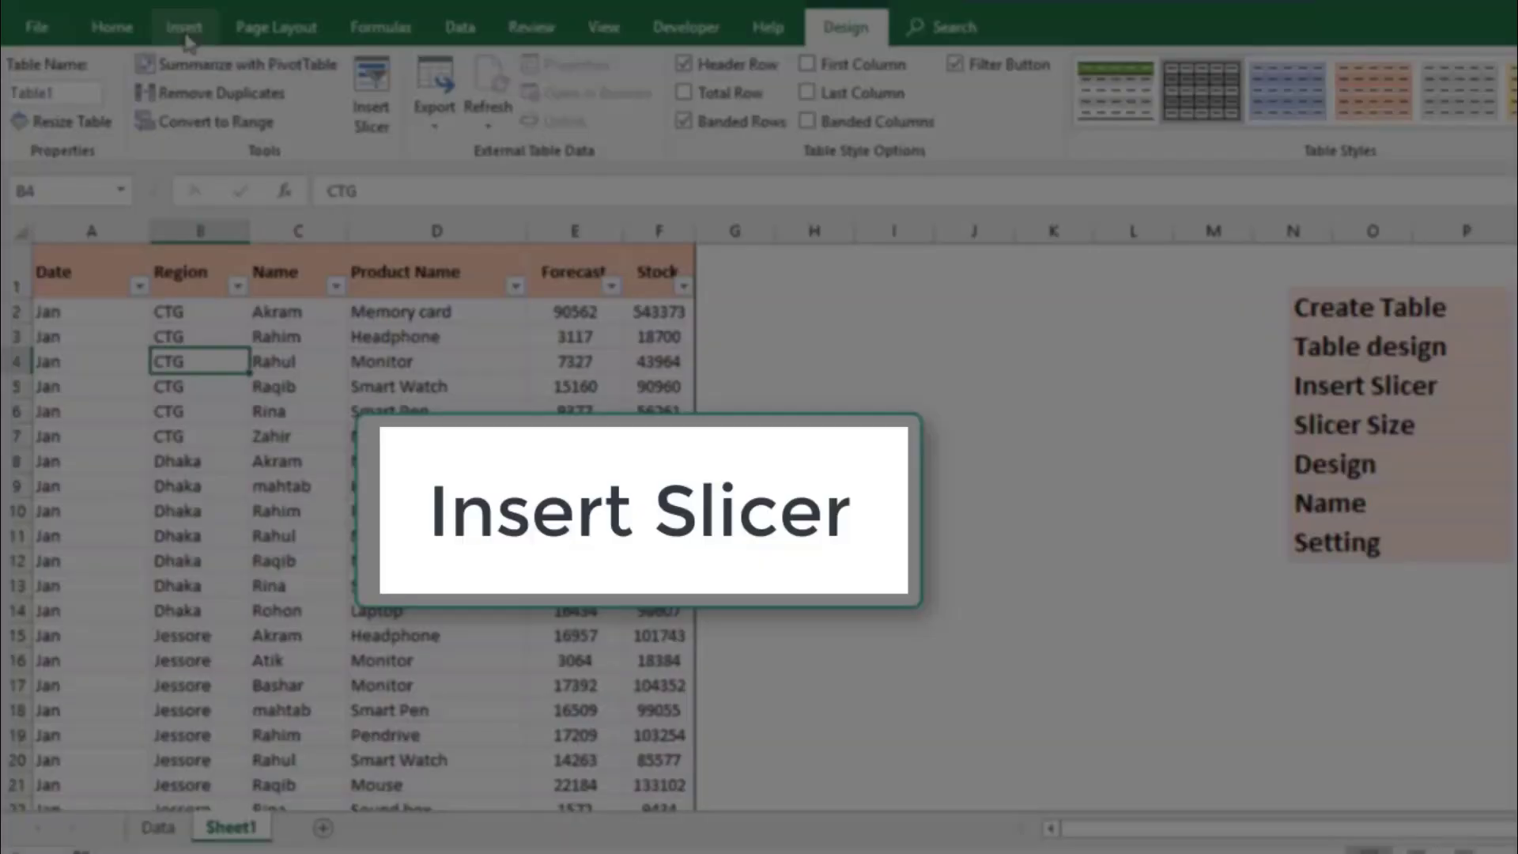
From a cell in Table1, insert slicers for the Region, Name and Product Name fields.
left_click(1133, 463)
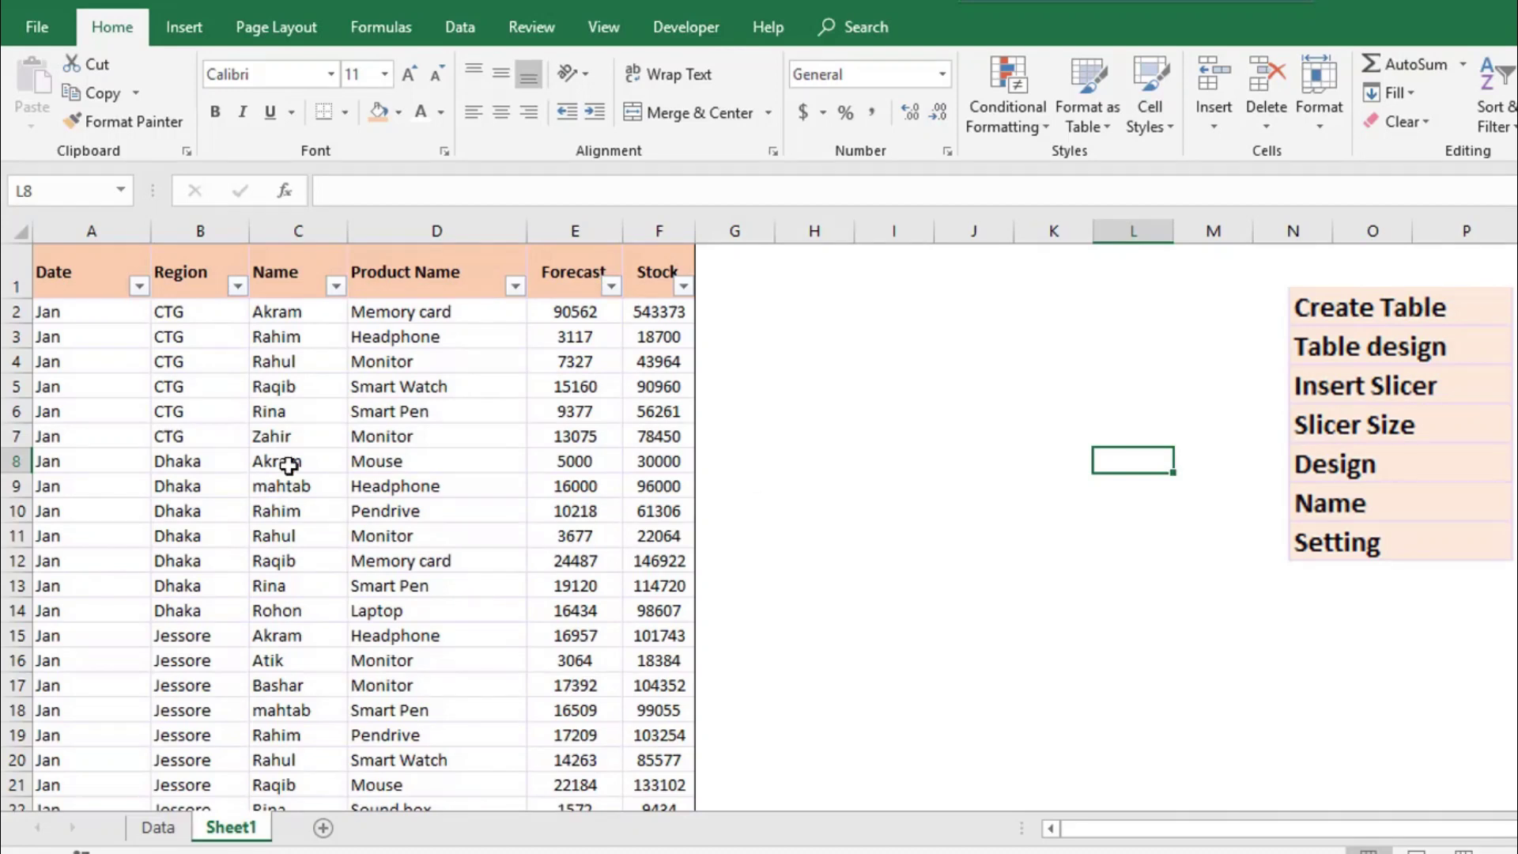
left_click(289, 465)
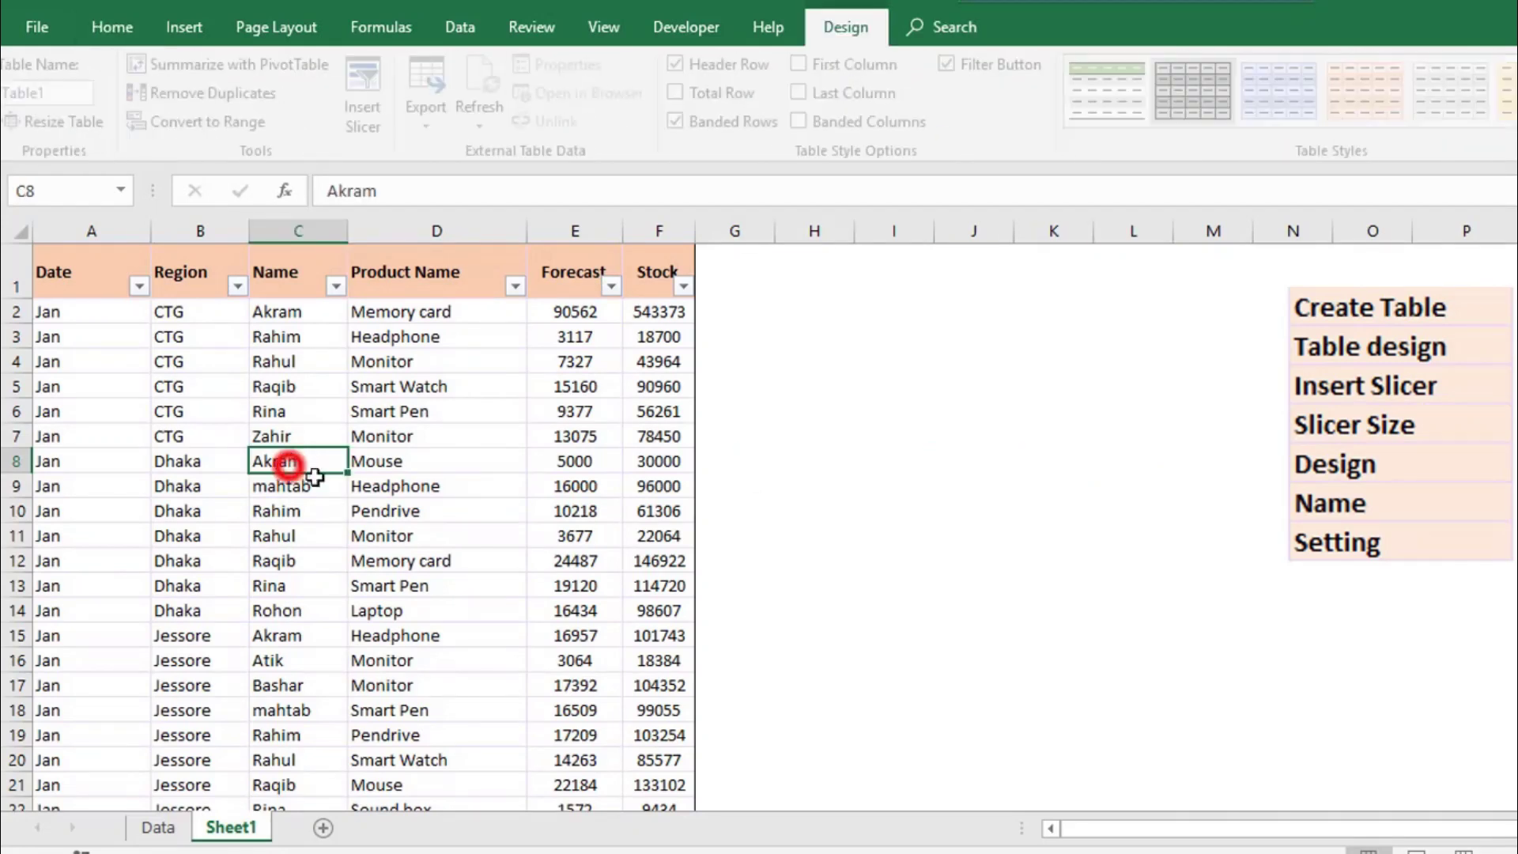
left_click(187, 32)
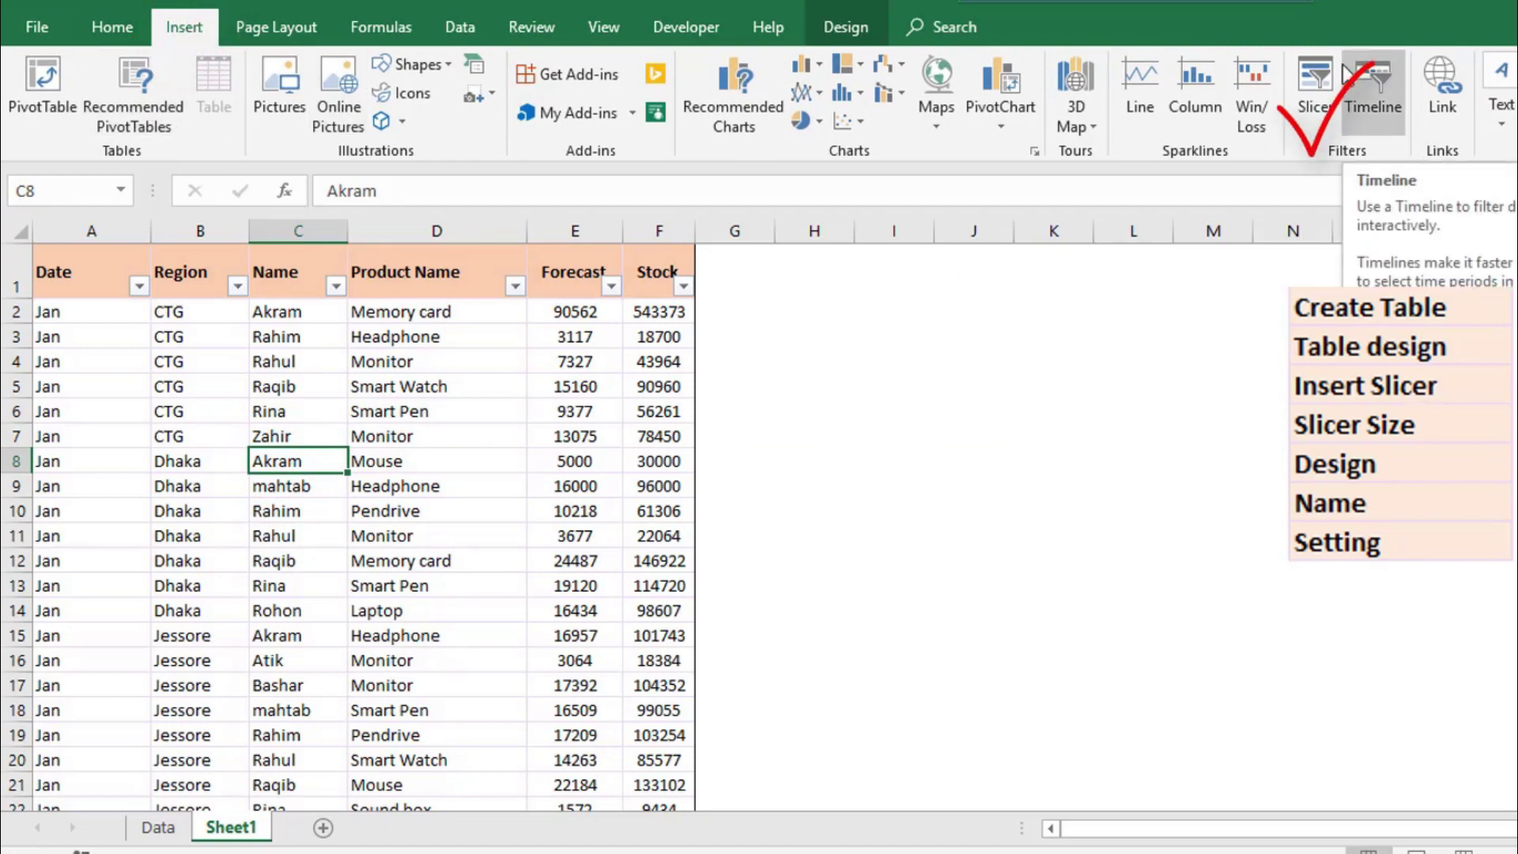
left_click(1315, 77)
left_click_drag(1014, 250, 1059, 248)
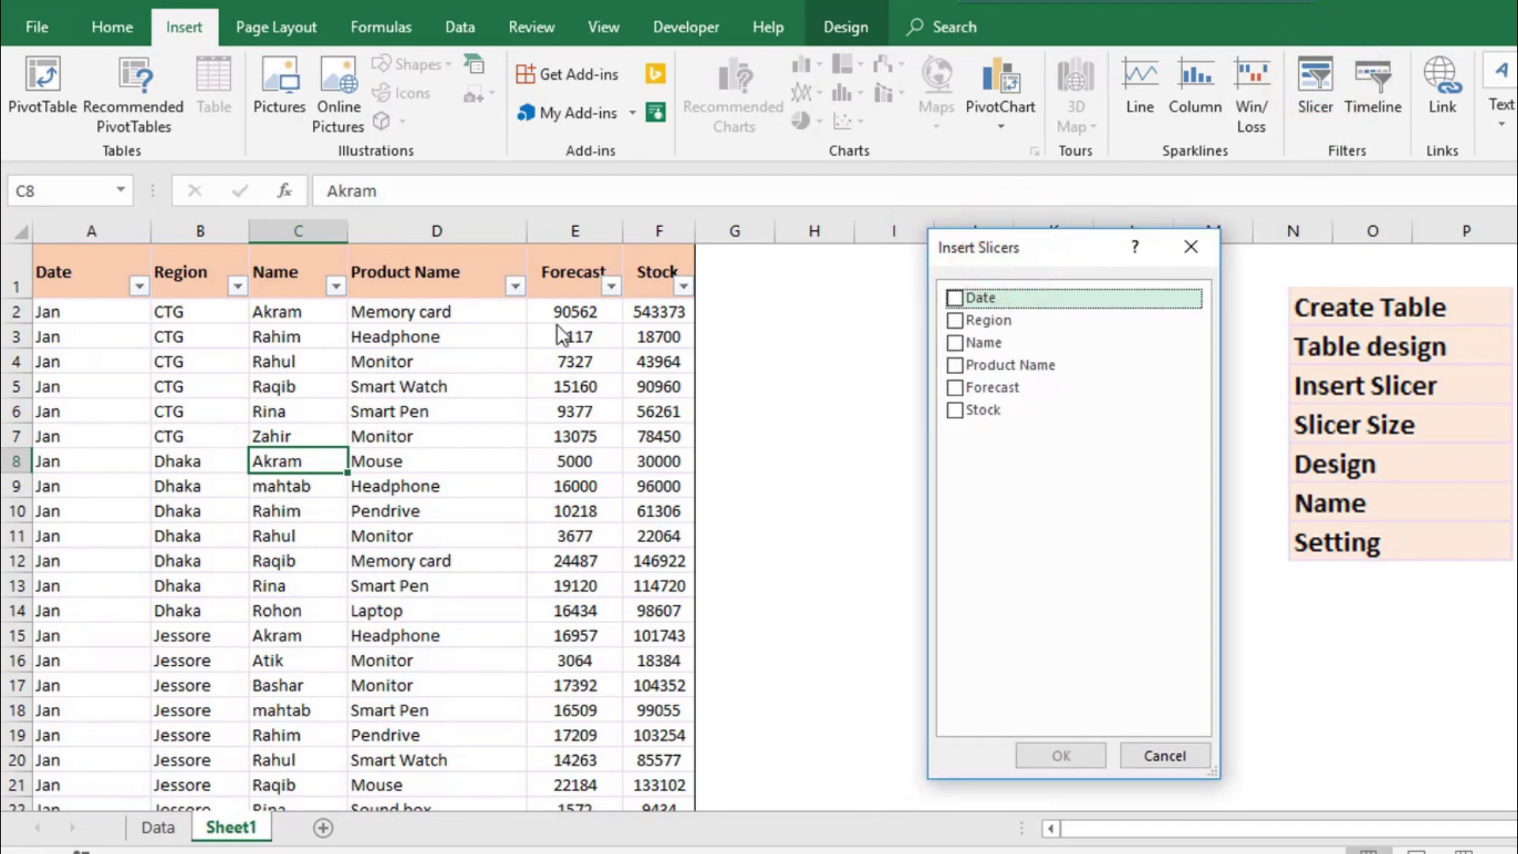
left_click(1028, 252)
left_click(966, 320)
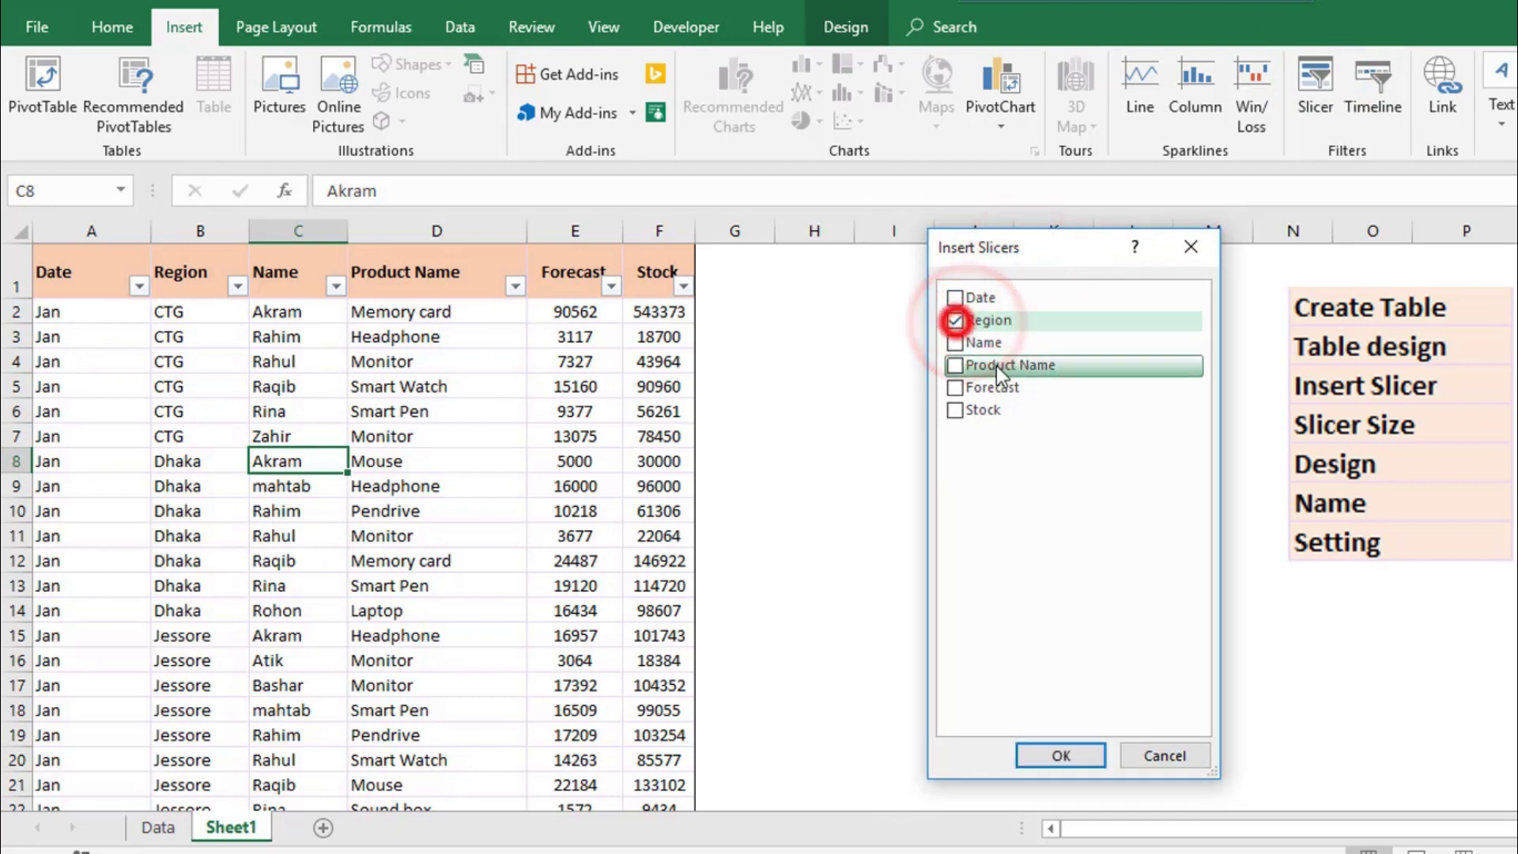
left_click(958, 343)
left_click(956, 365)
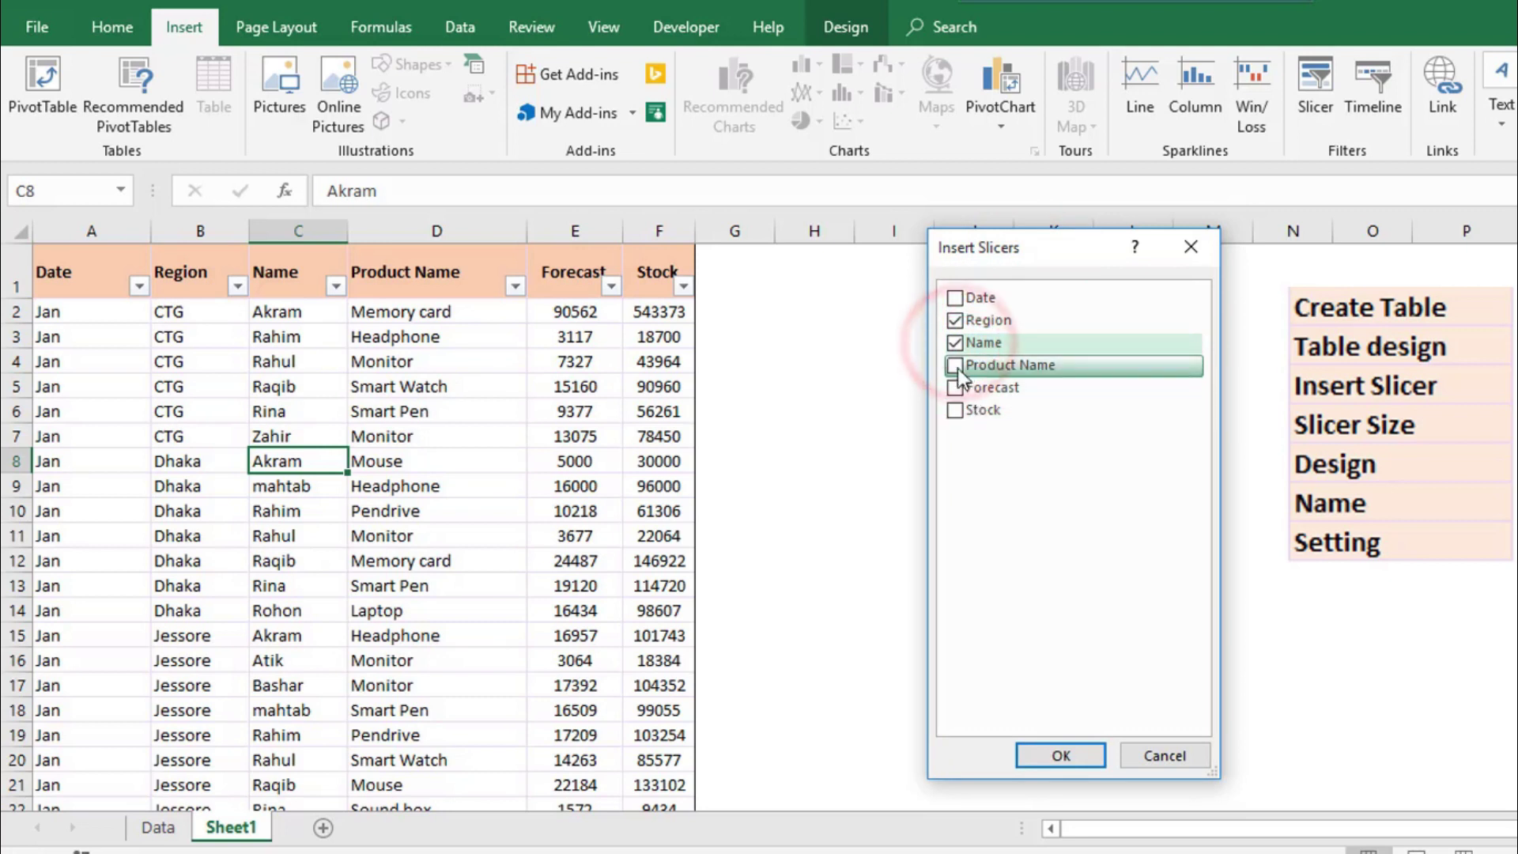
left_click_drag(1034, 247, 972, 237)
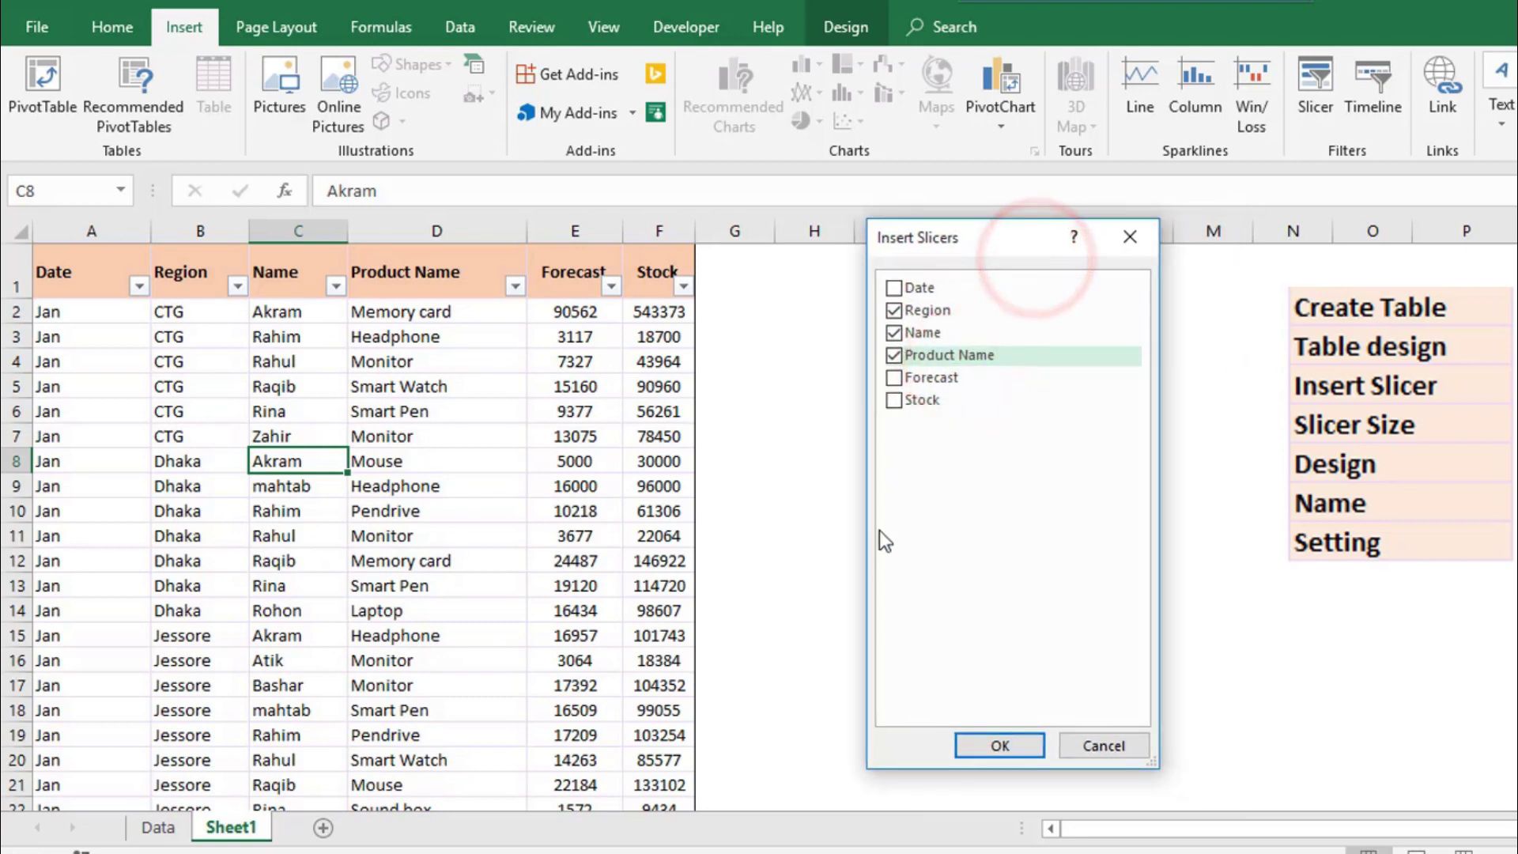
left_click(1003, 746)
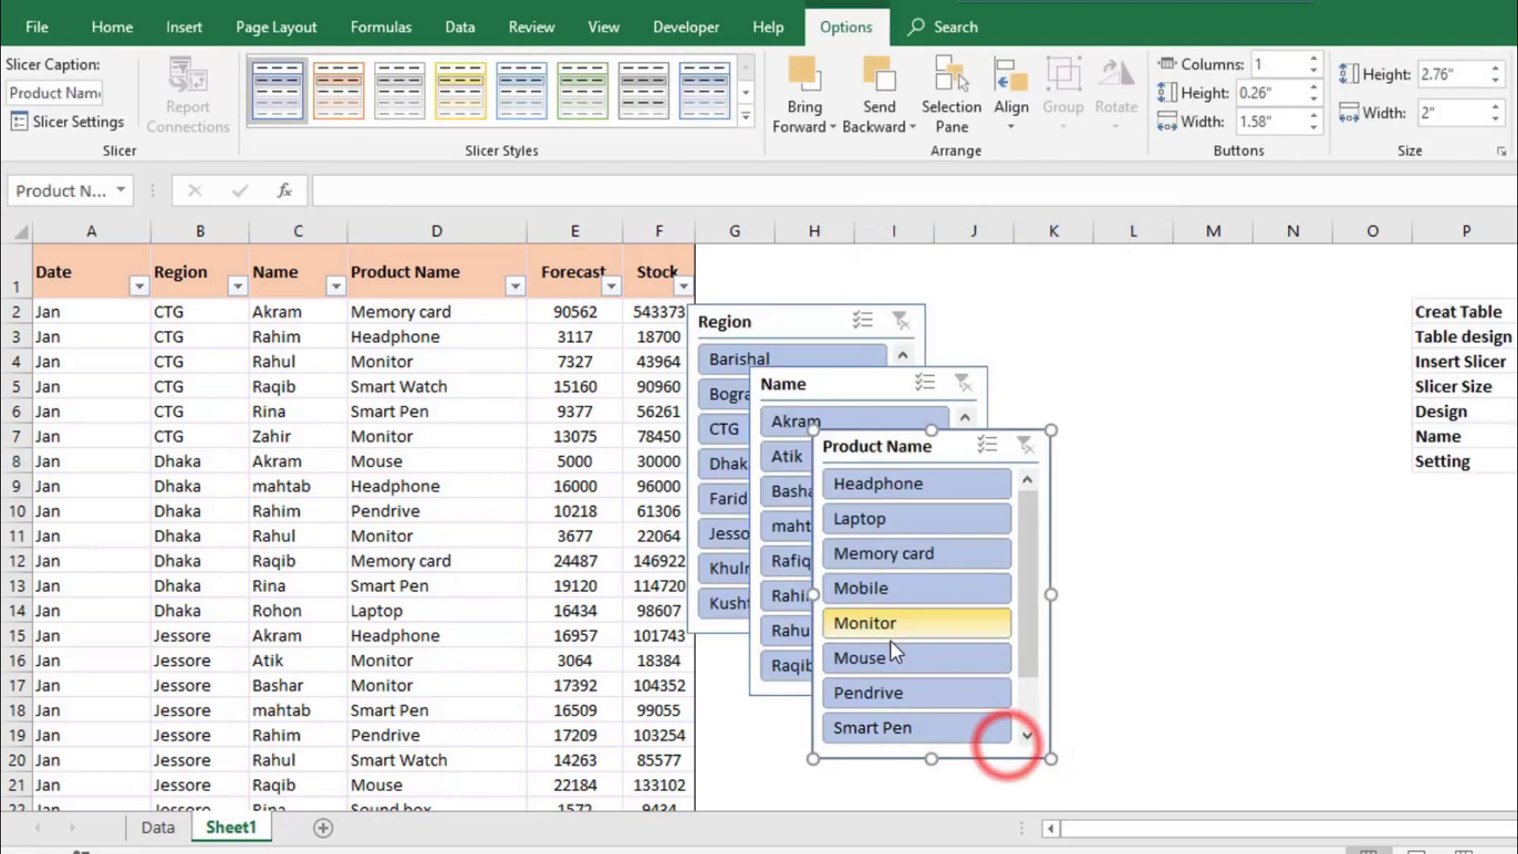
Move the Product Name slicer to columns M–O and the Name slicer up beside it.
left_click_drag(869, 447, 1209, 293)
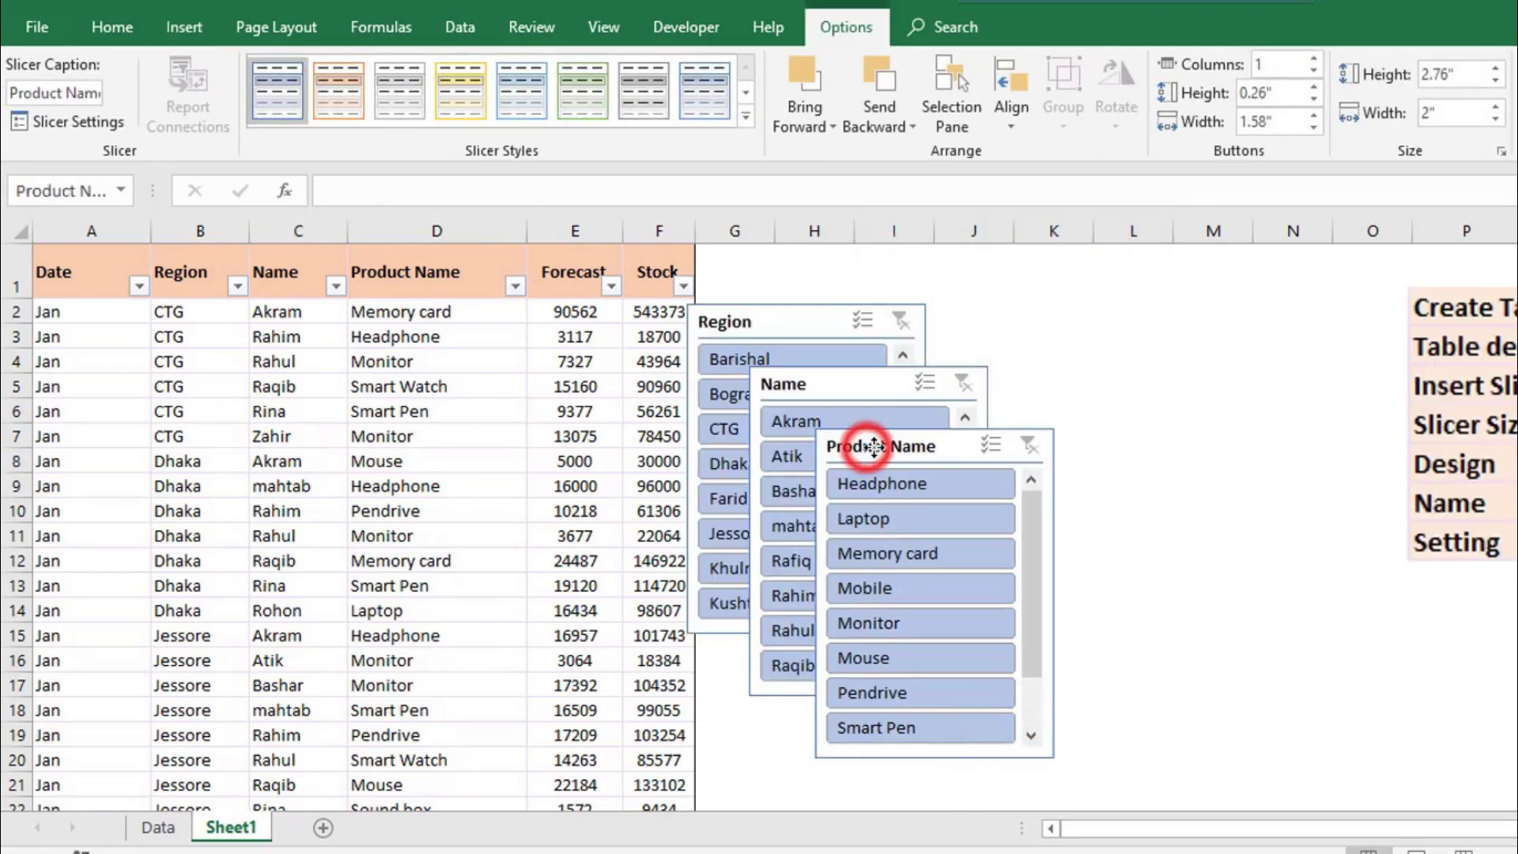
left_click_drag(850, 399, 1046, 310)
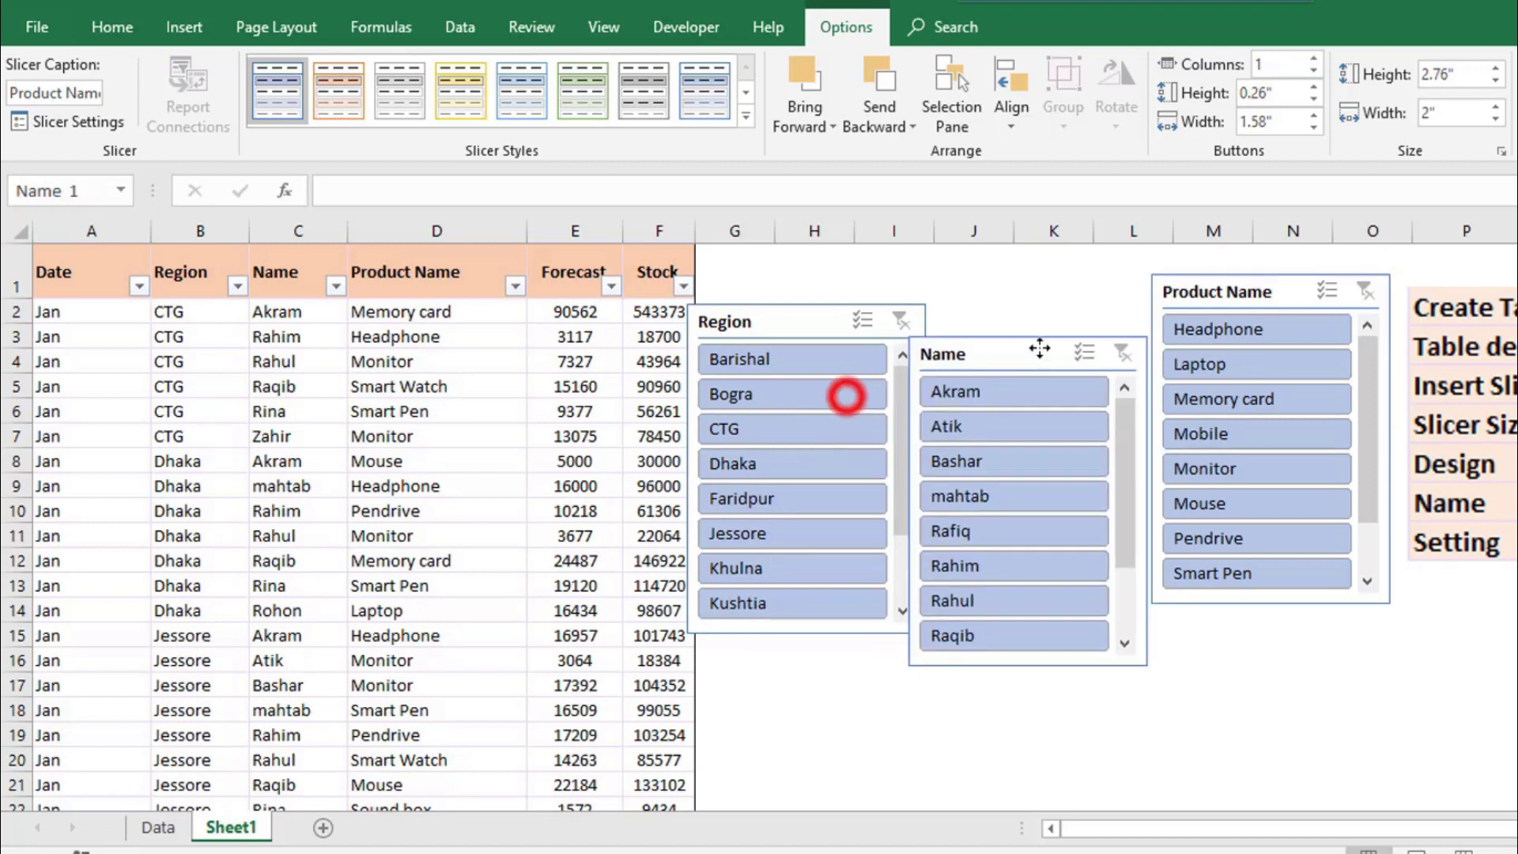
left_click(1440, 231)
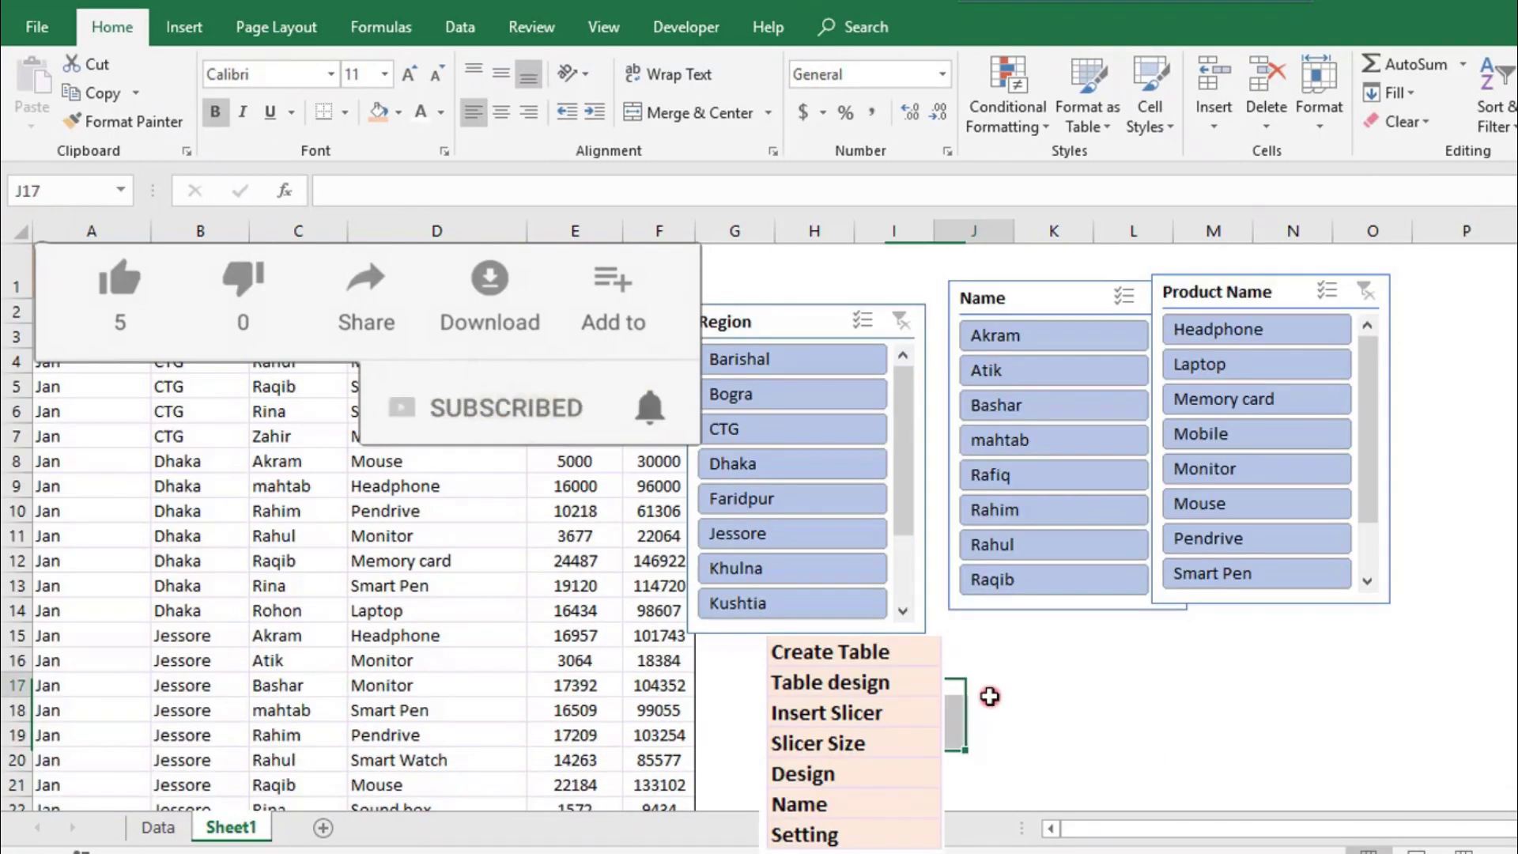
left_click(990, 696)
Nudge the Region, Name and Product Name slicers into a non-overlapping row, then reselect Region.
left_click(807, 317)
left_click_drag(808, 318, 825, 282)
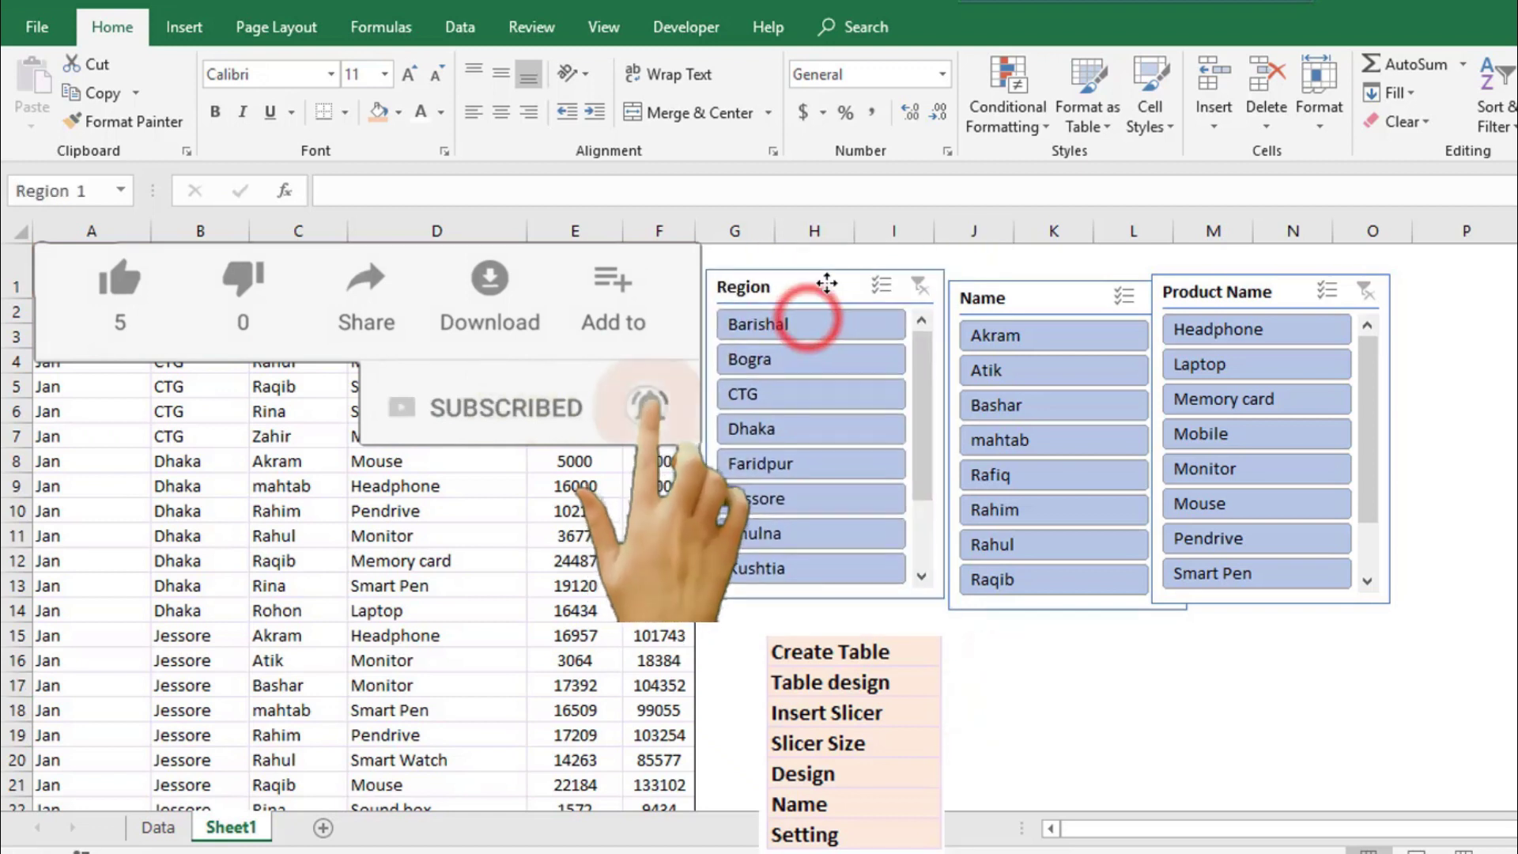
left_click_drag(1019, 297, 1036, 286)
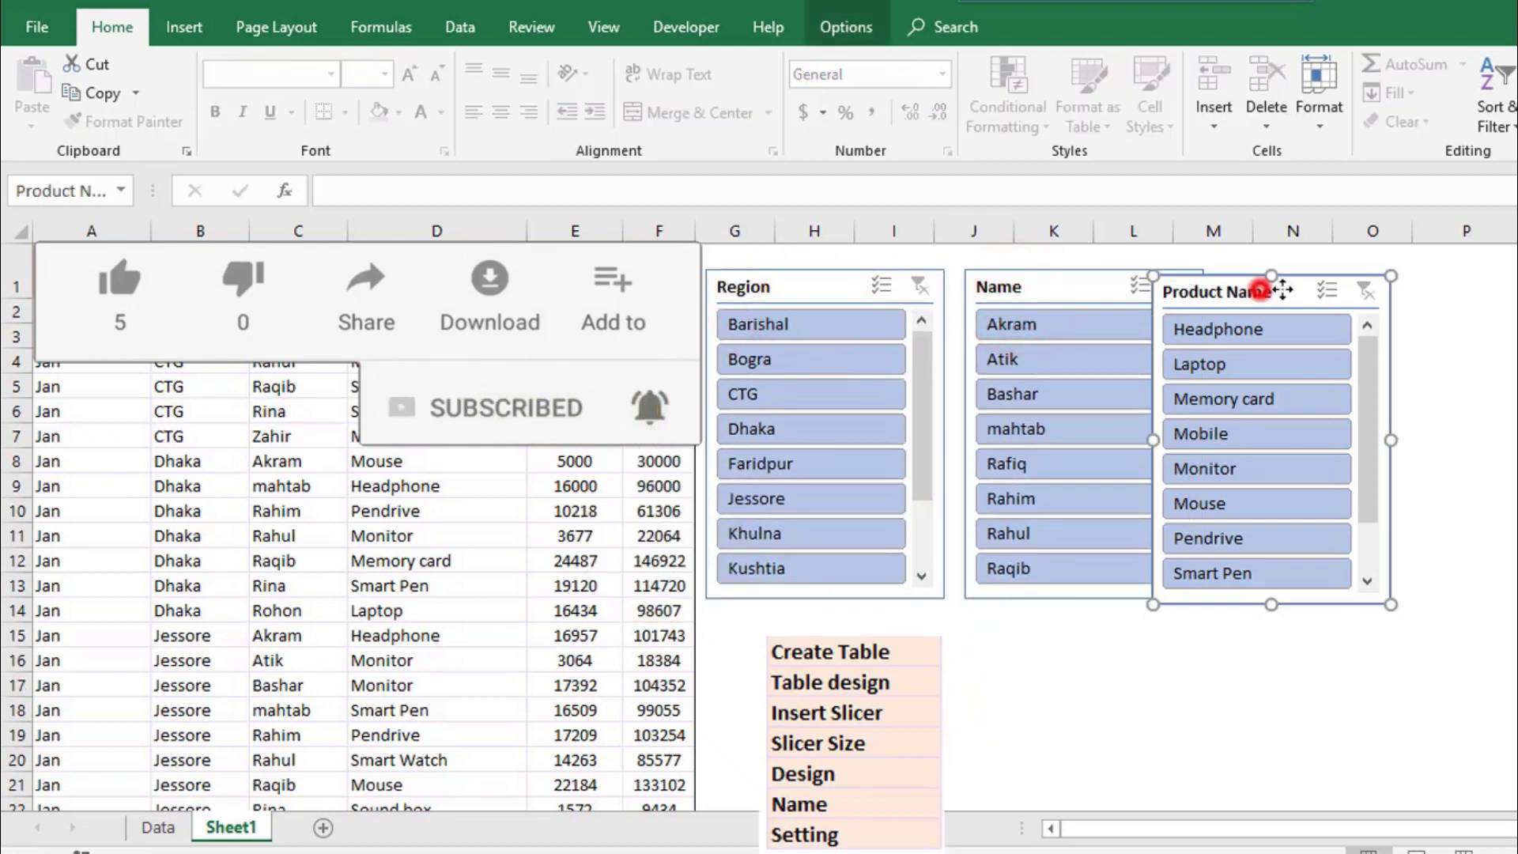
left_click_drag(1294, 302, 1373, 297)
left_click_drag(1101, 285, 1123, 285)
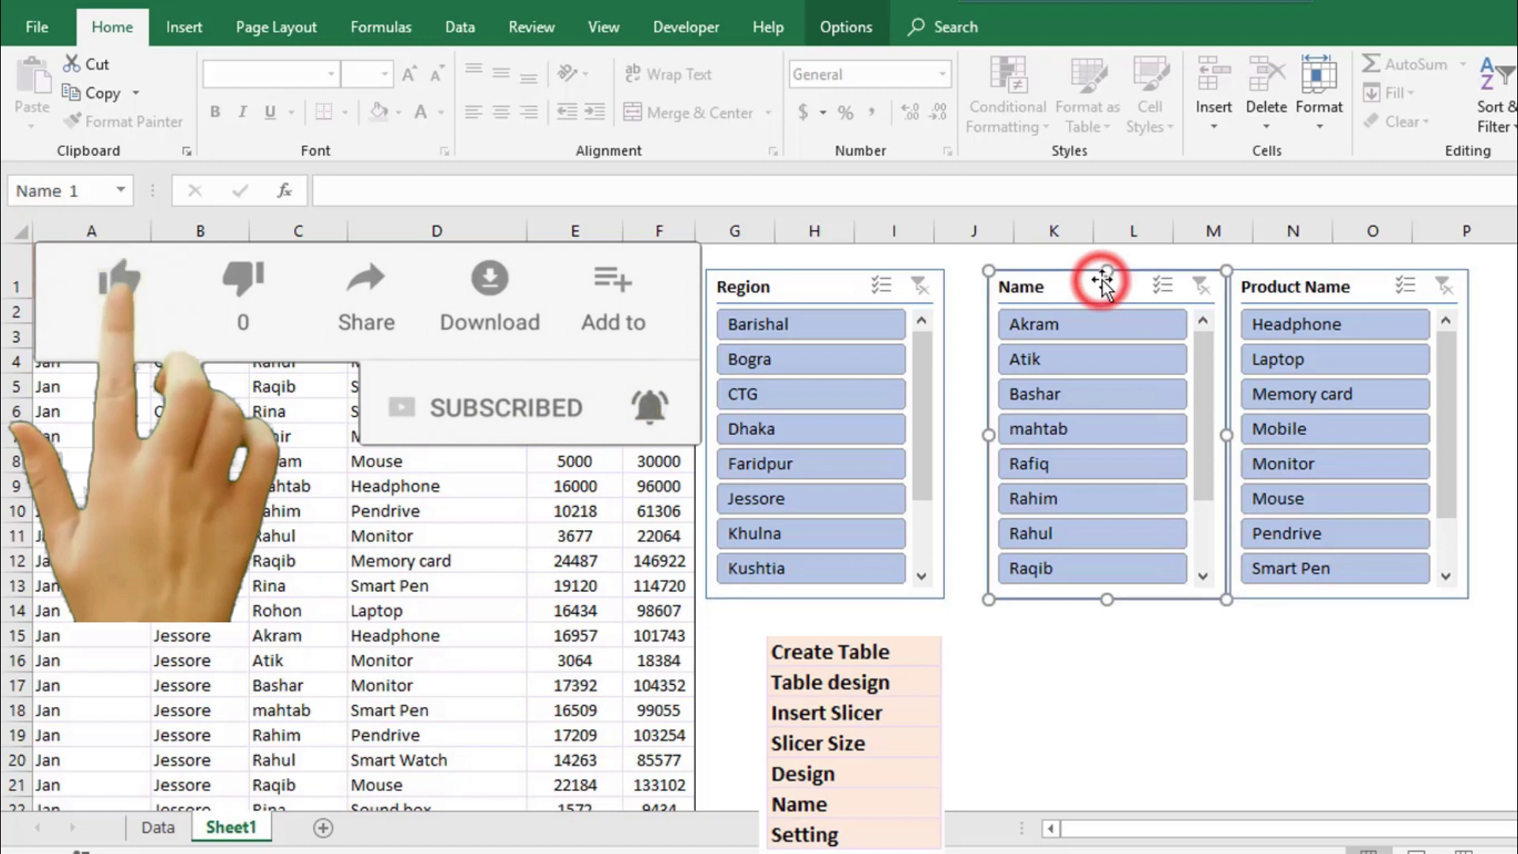
left_click_drag(822, 286, 856, 289)
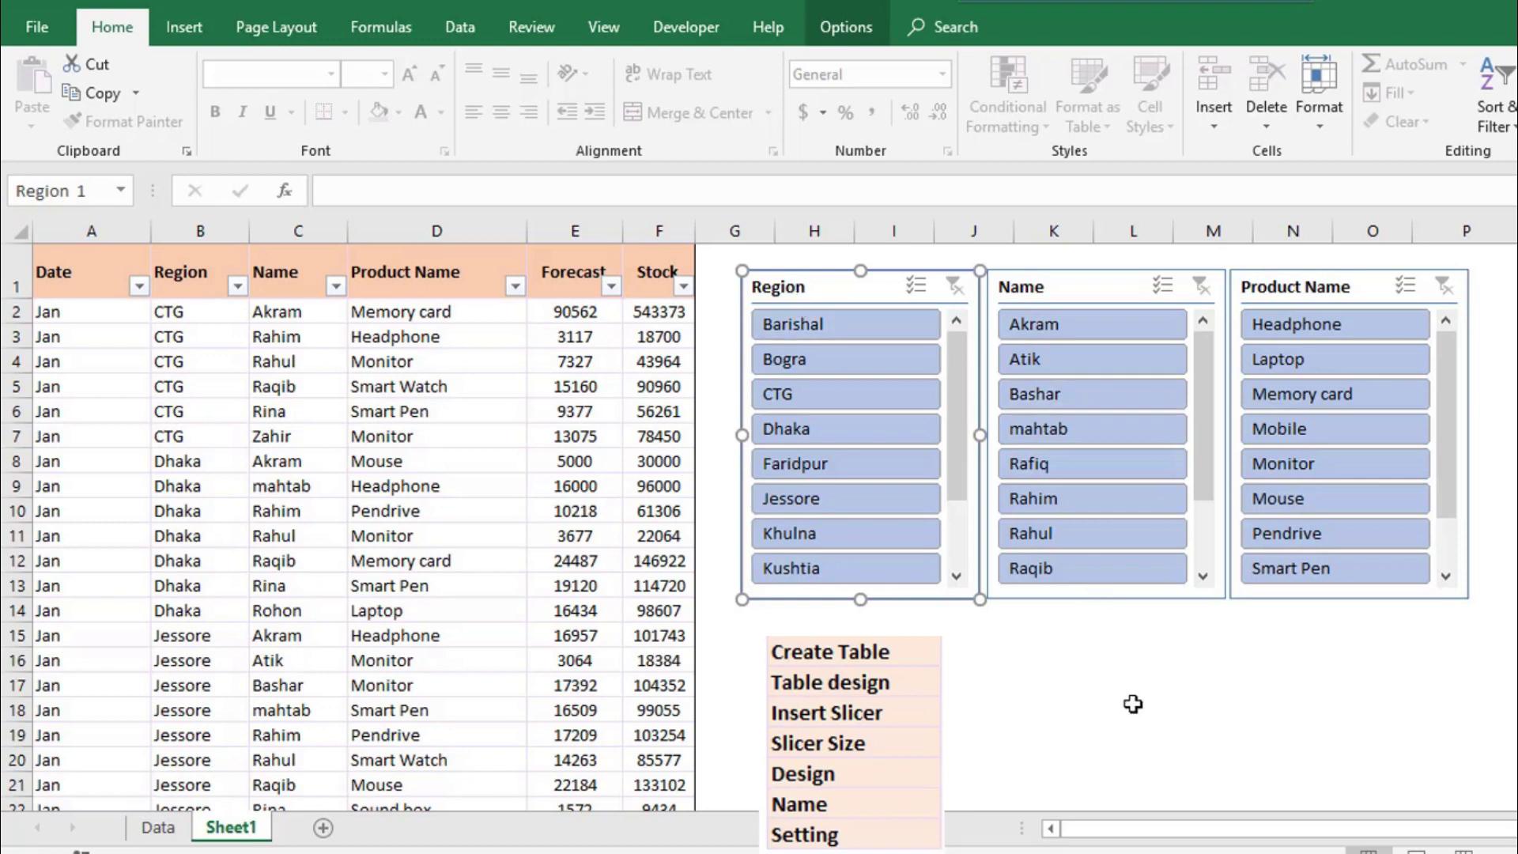
left_click(1155, 735)
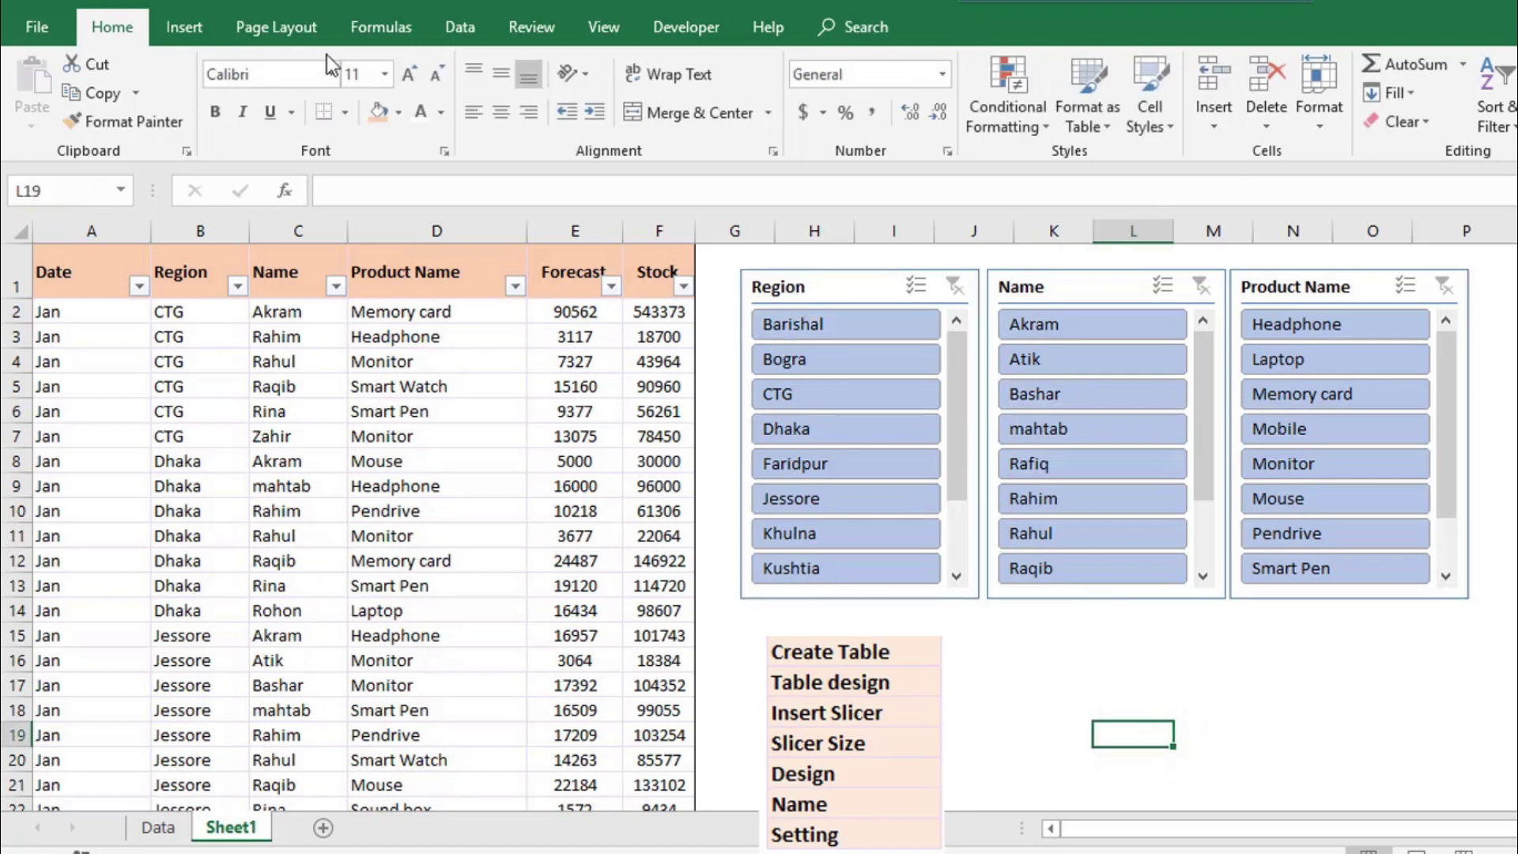
left_click(843, 302)
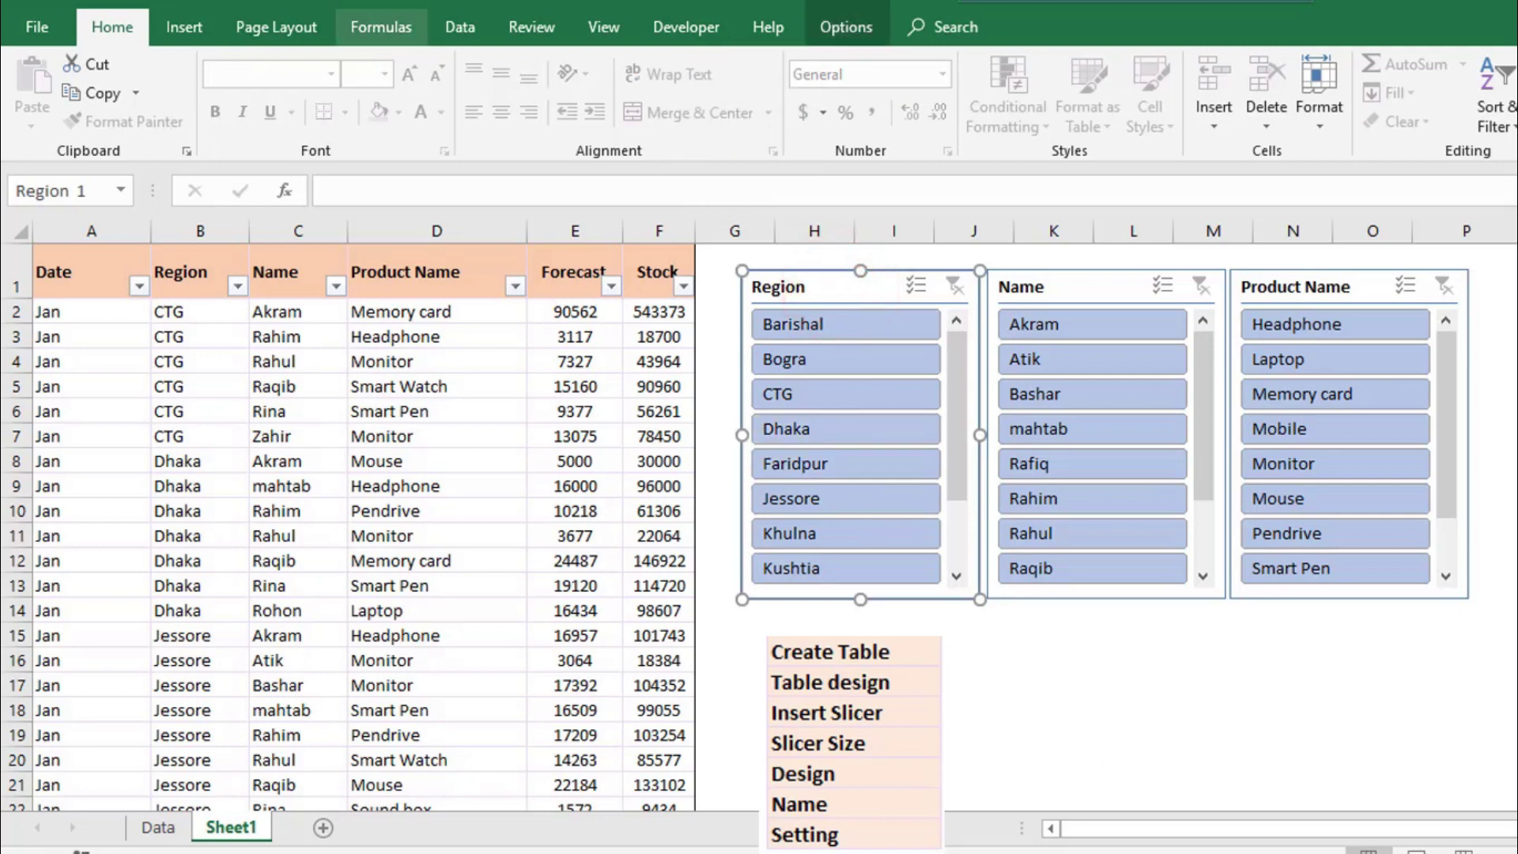
left_click(847, 26)
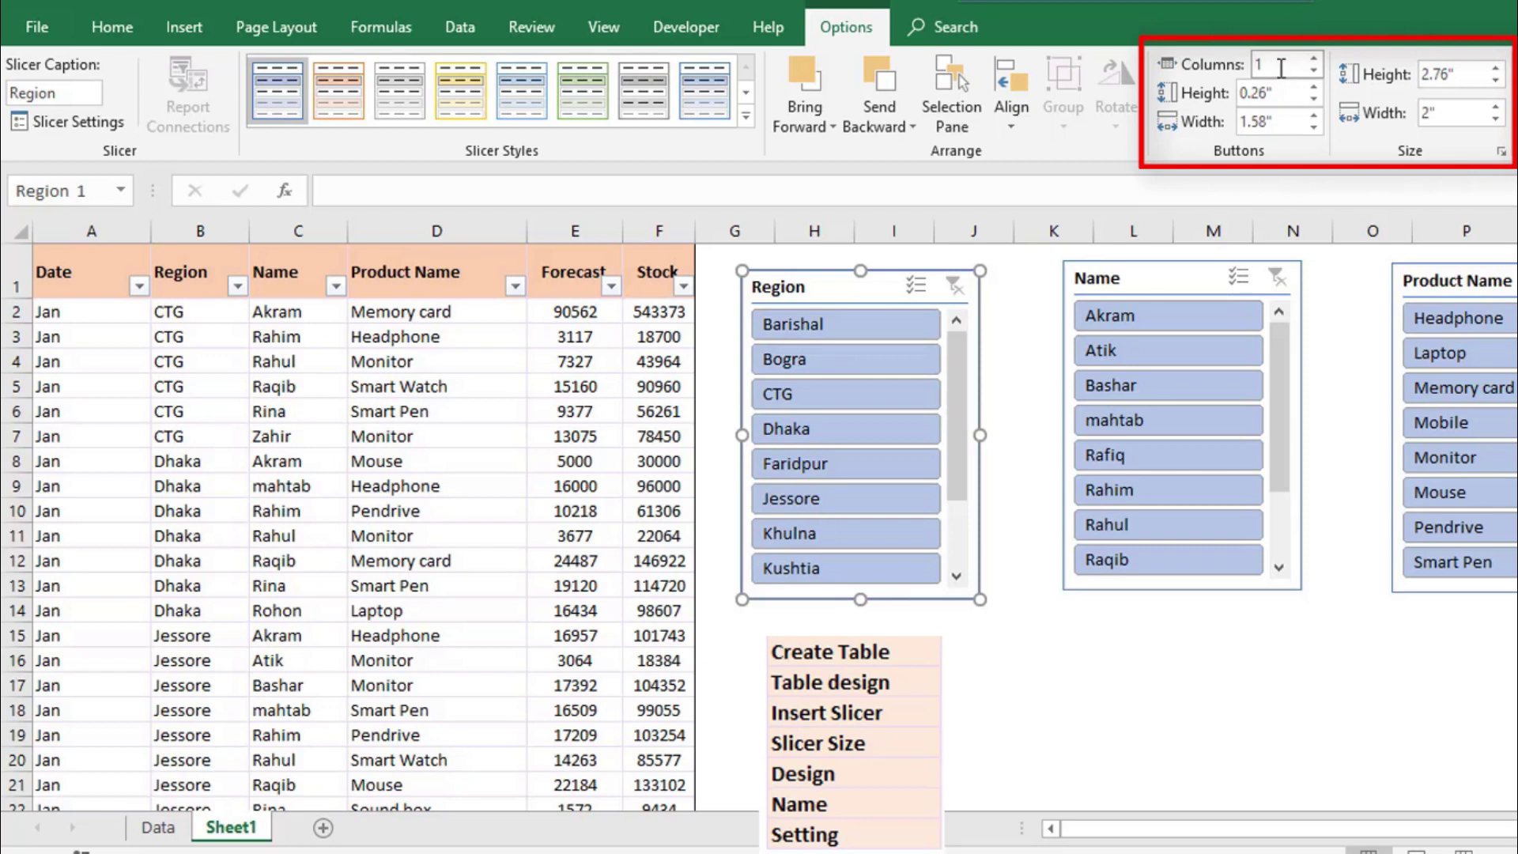
Set the Region slicer's buttons to 2 columns.
left_click_drag(1278, 66, 1248, 64)
type("2")
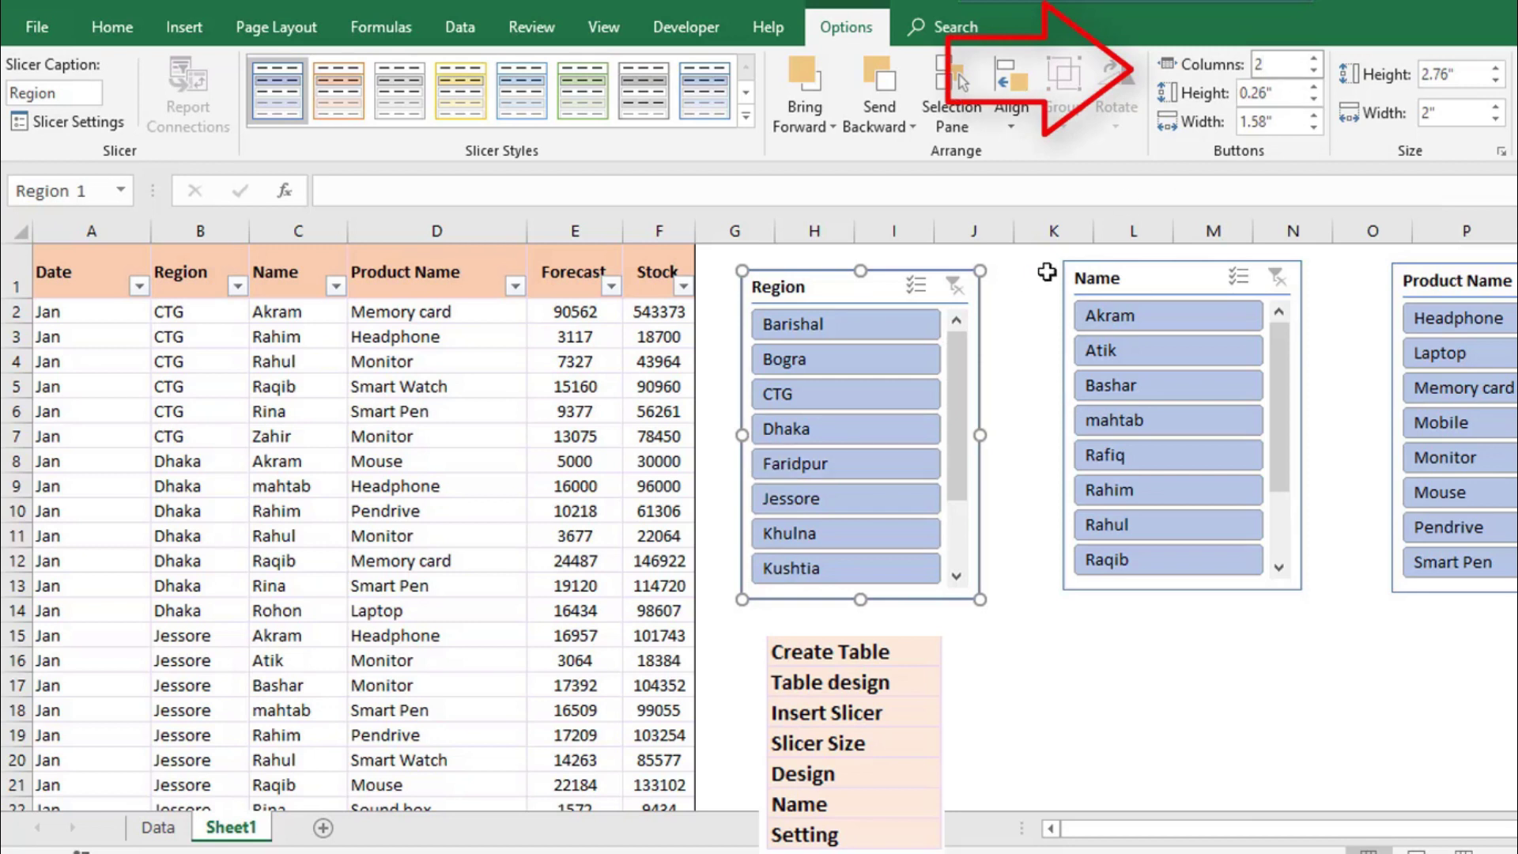
key("Return")
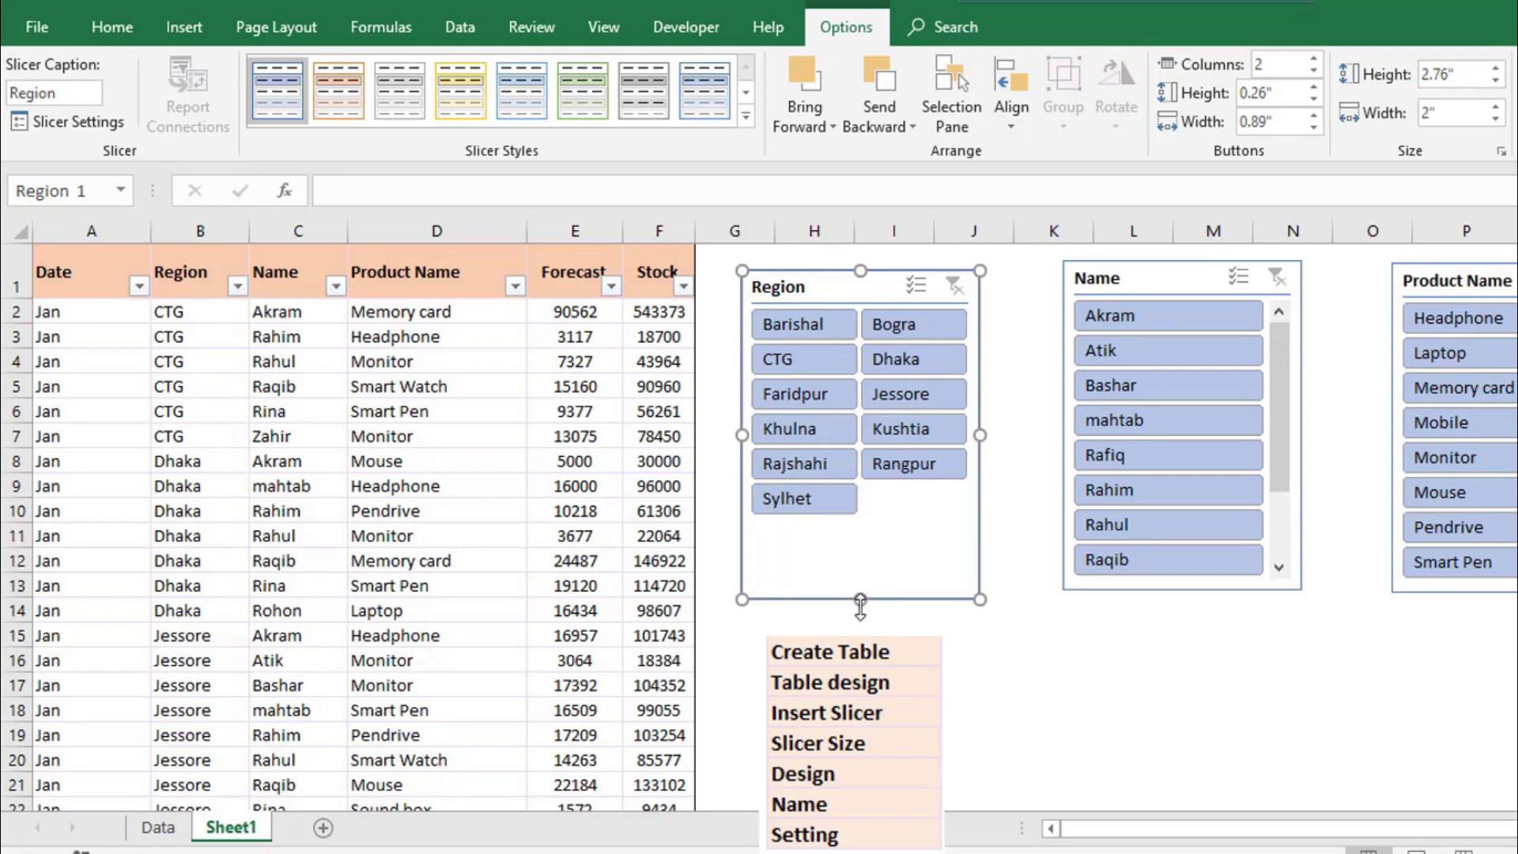
Shorten the Region slicer to fit its buttons and move the Name slicer next to it.
left_click_drag(861, 602, 867, 492)
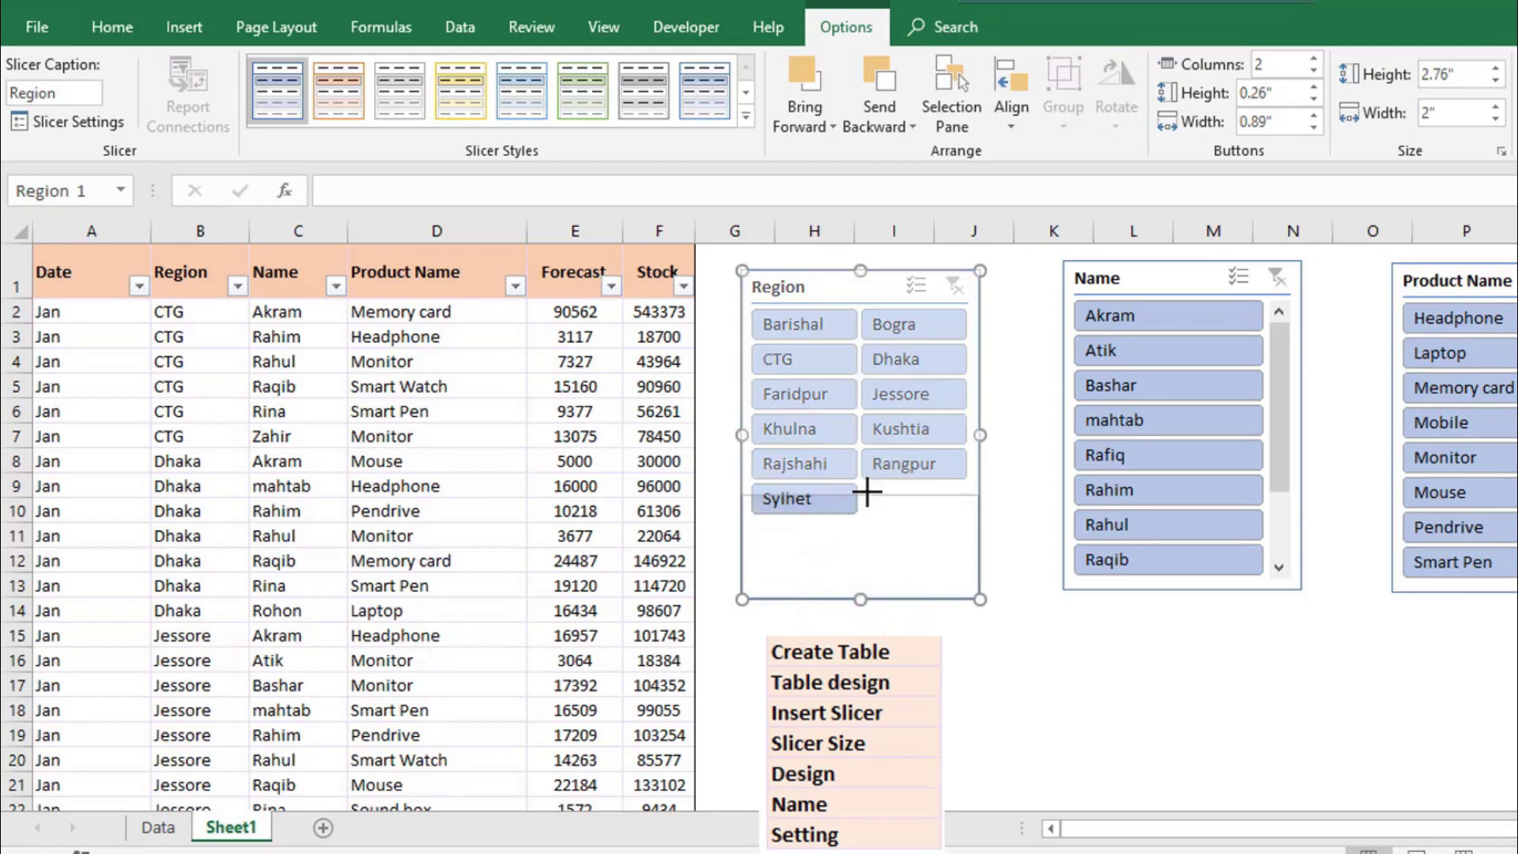
left_click_drag(866, 484, 867, 484)
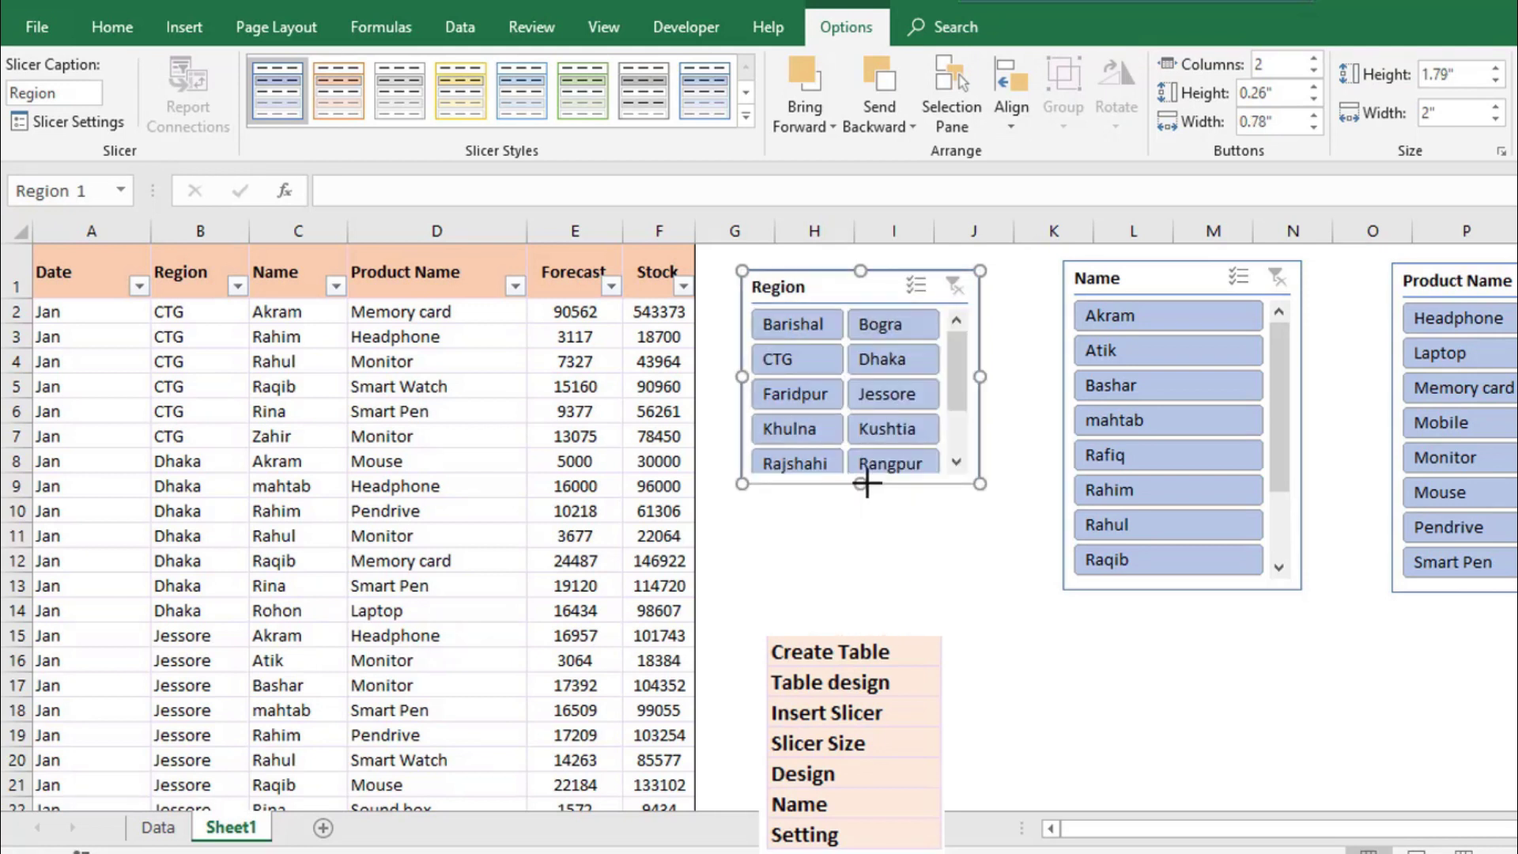
mouse_move(959, 372)
left_mouse_down()
mouse_move(972, 430)
mouse_move(971, 356)
left_mouse_up()
left_click_drag(1154, 283, 1083, 288)
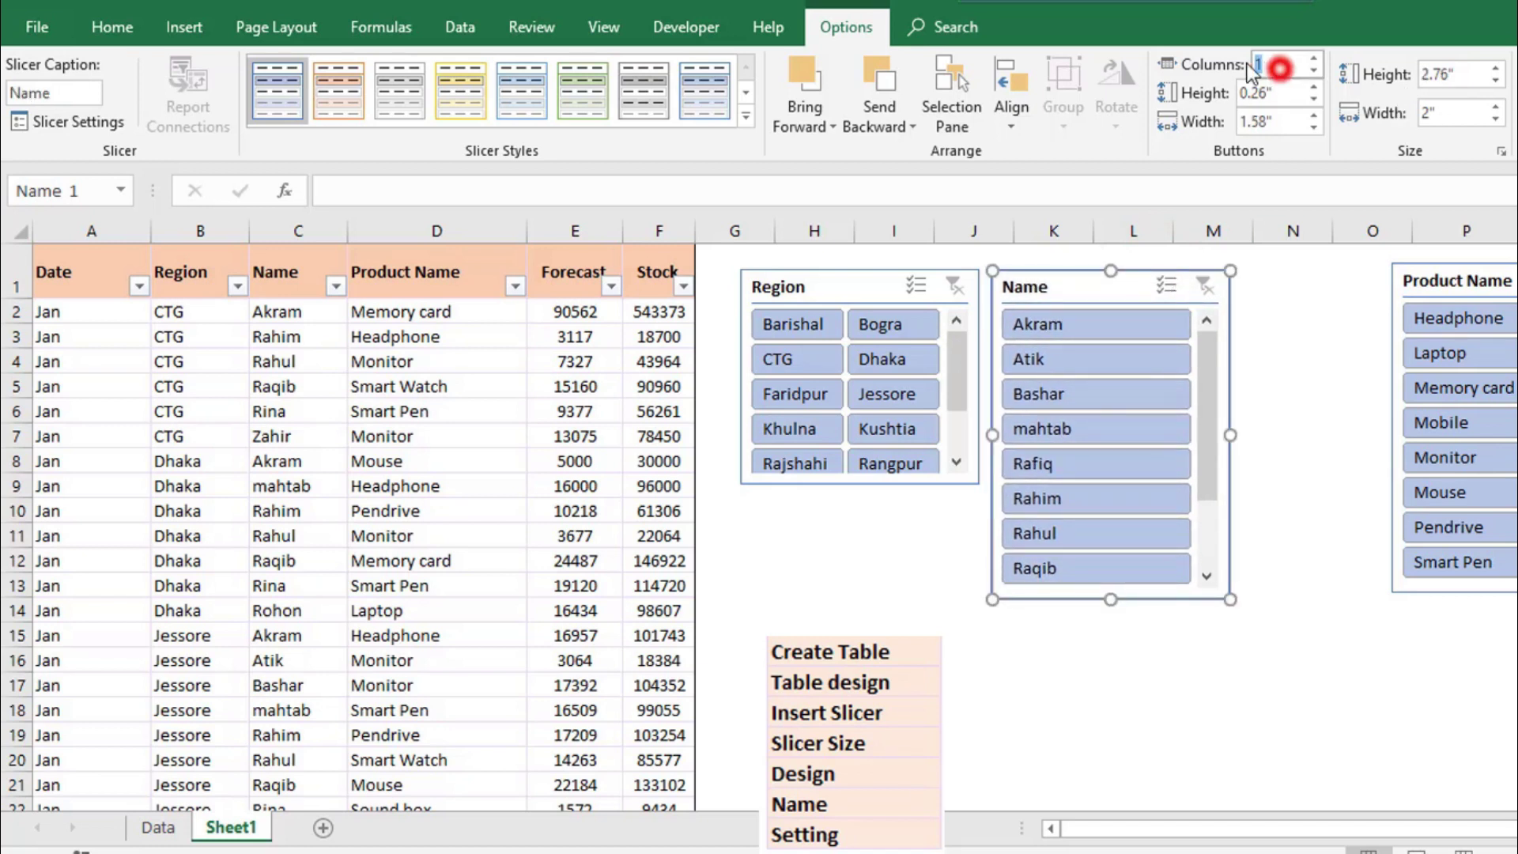
type("2")
Apply 2 button columns to the Name slicer, shorten it, and make the Region slicer taller.
key("Return")
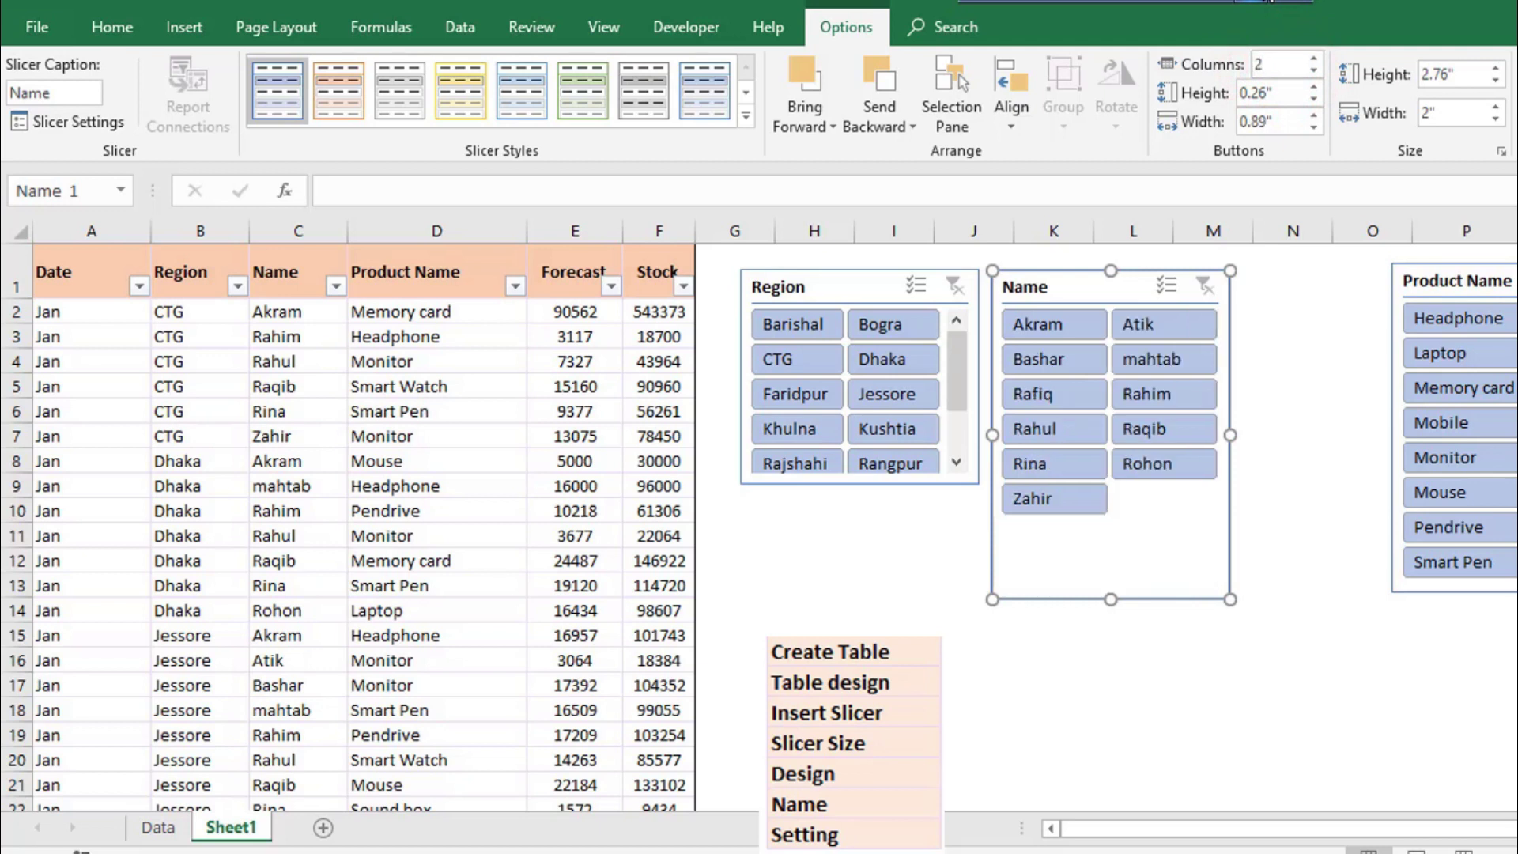
left_click_drag(1110, 599, 1116, 487)
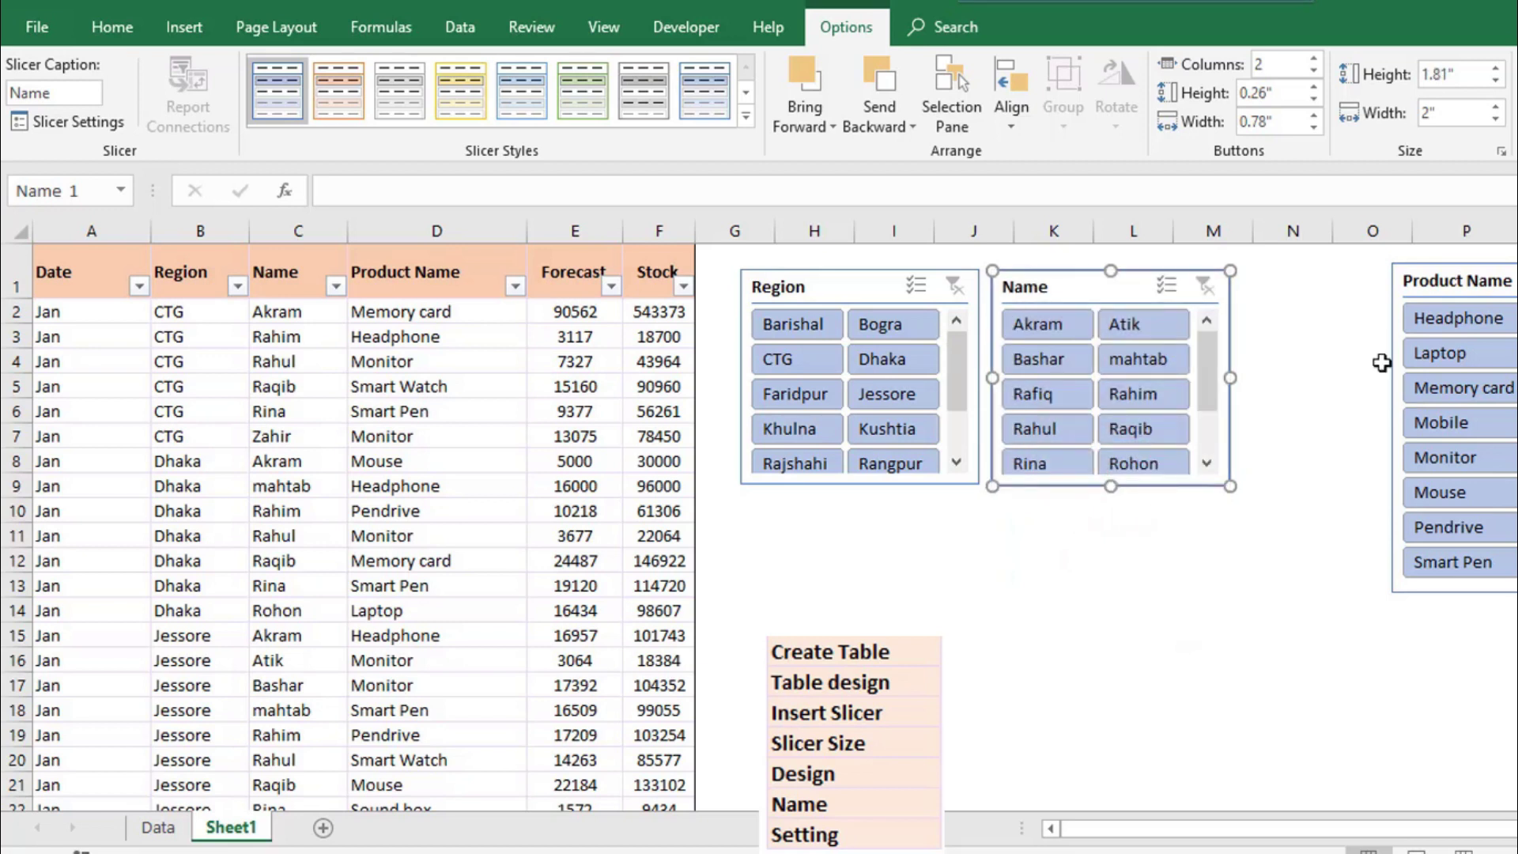
left_click_drag(1210, 398, 1218, 341)
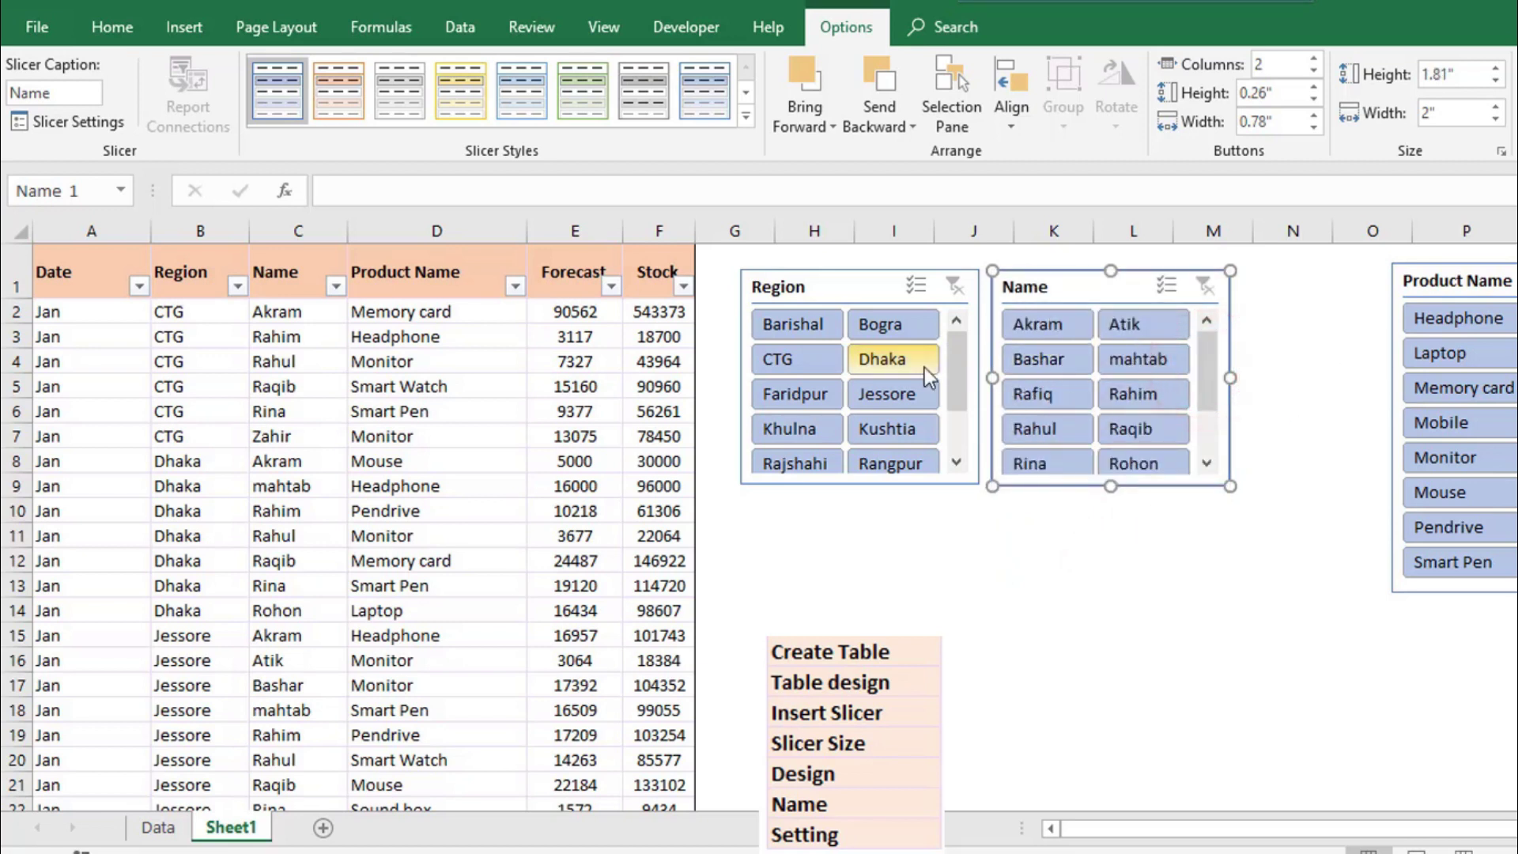
left_click_drag(861, 488, 861, 520)
Filter the table to one salesperson's rows and lengthen the Name slicer so all names show.
left_click(1132, 464)
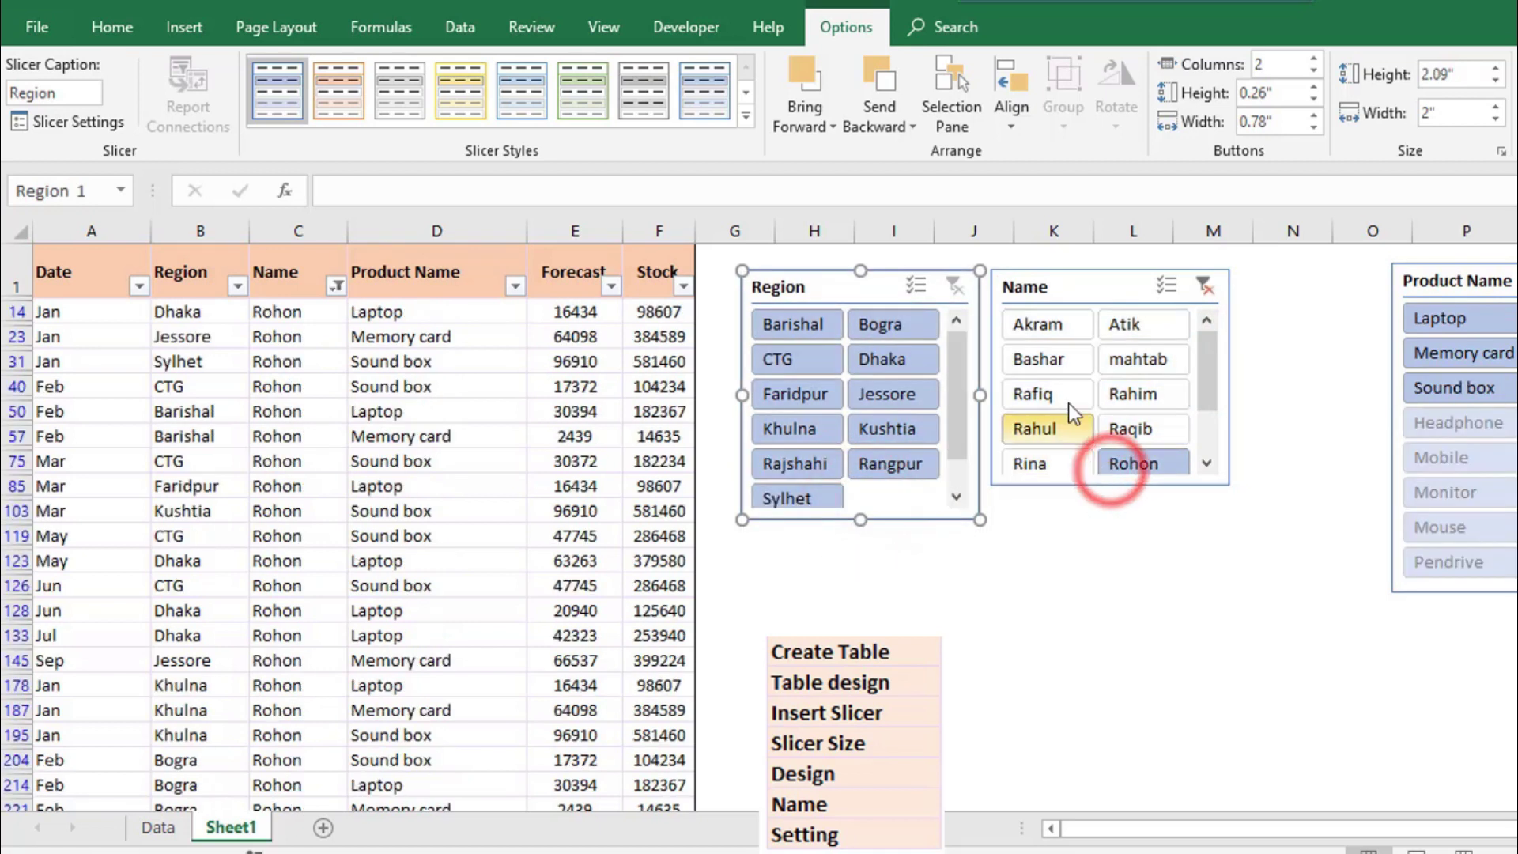
left_click(1060, 273)
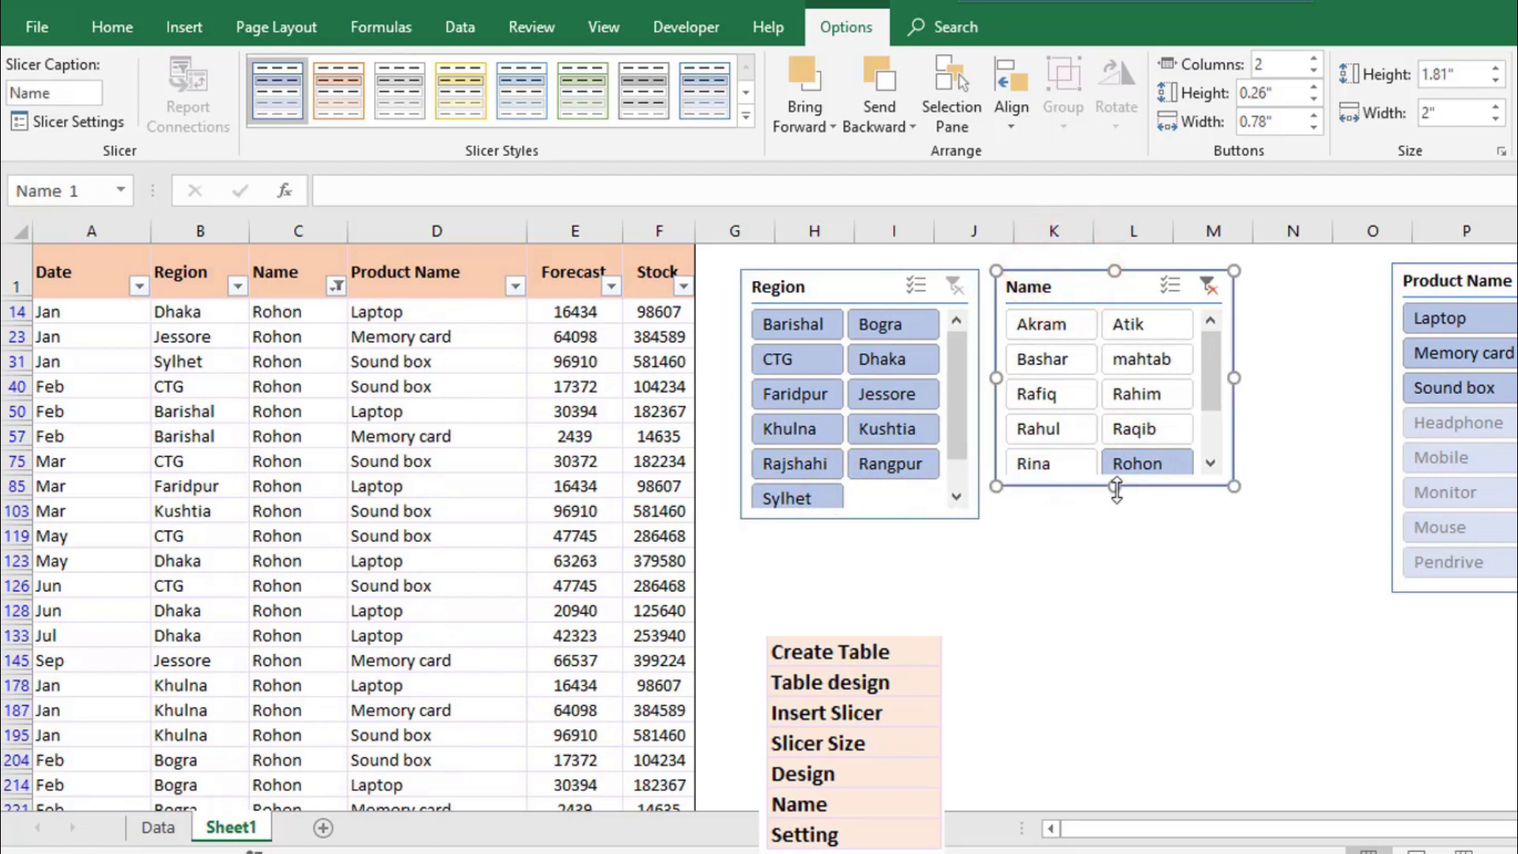
left_click_drag(1116, 491, 1116, 518)
Move the Product Name slicer below the Region slicer.
left_click(1224, 657)
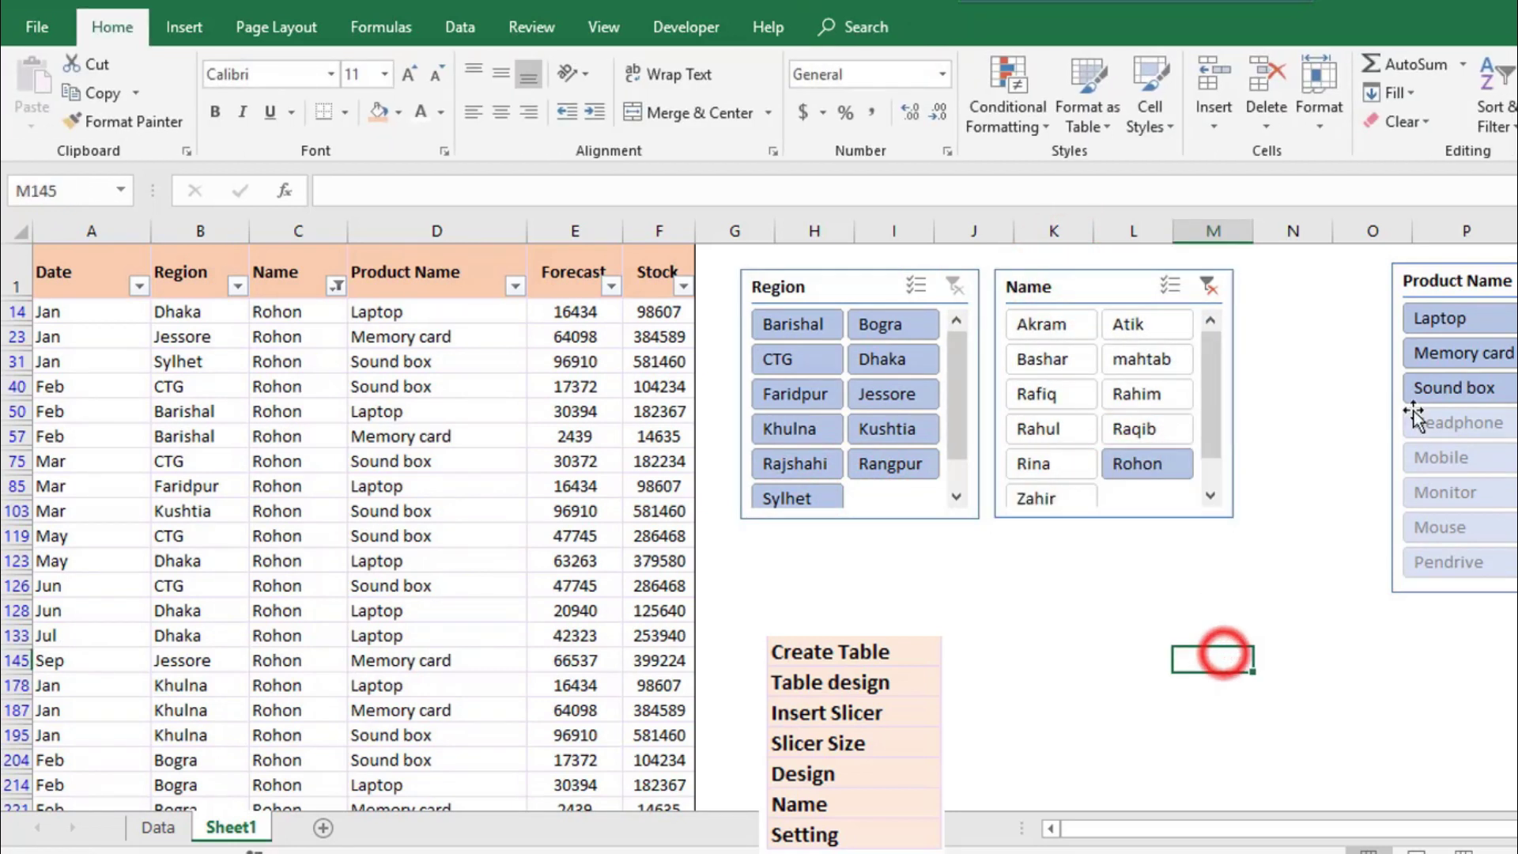
left_click_drag(1432, 281, 830, 543)
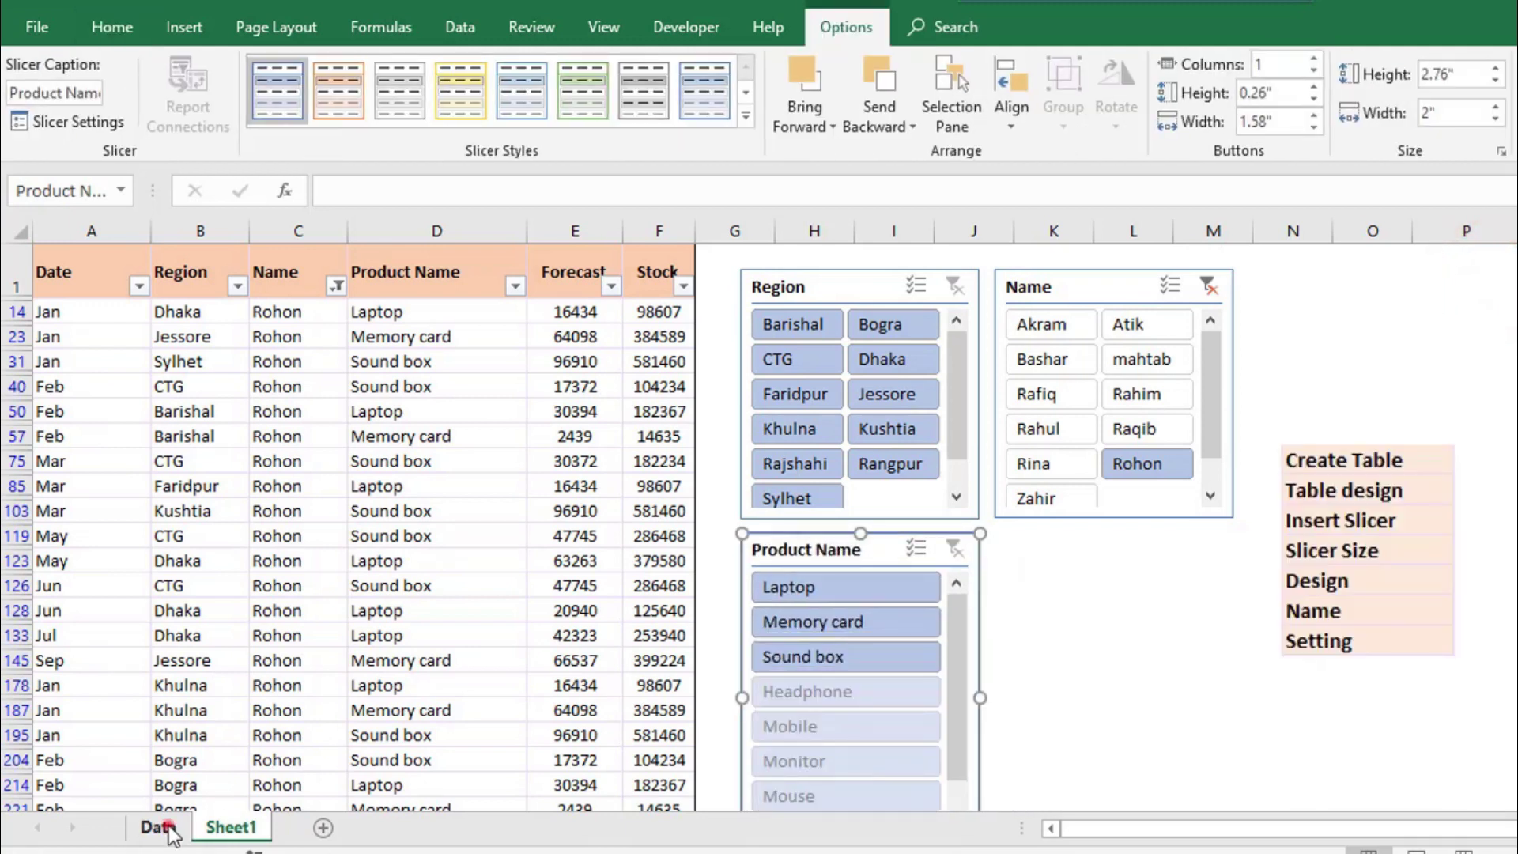
left_click(162, 828)
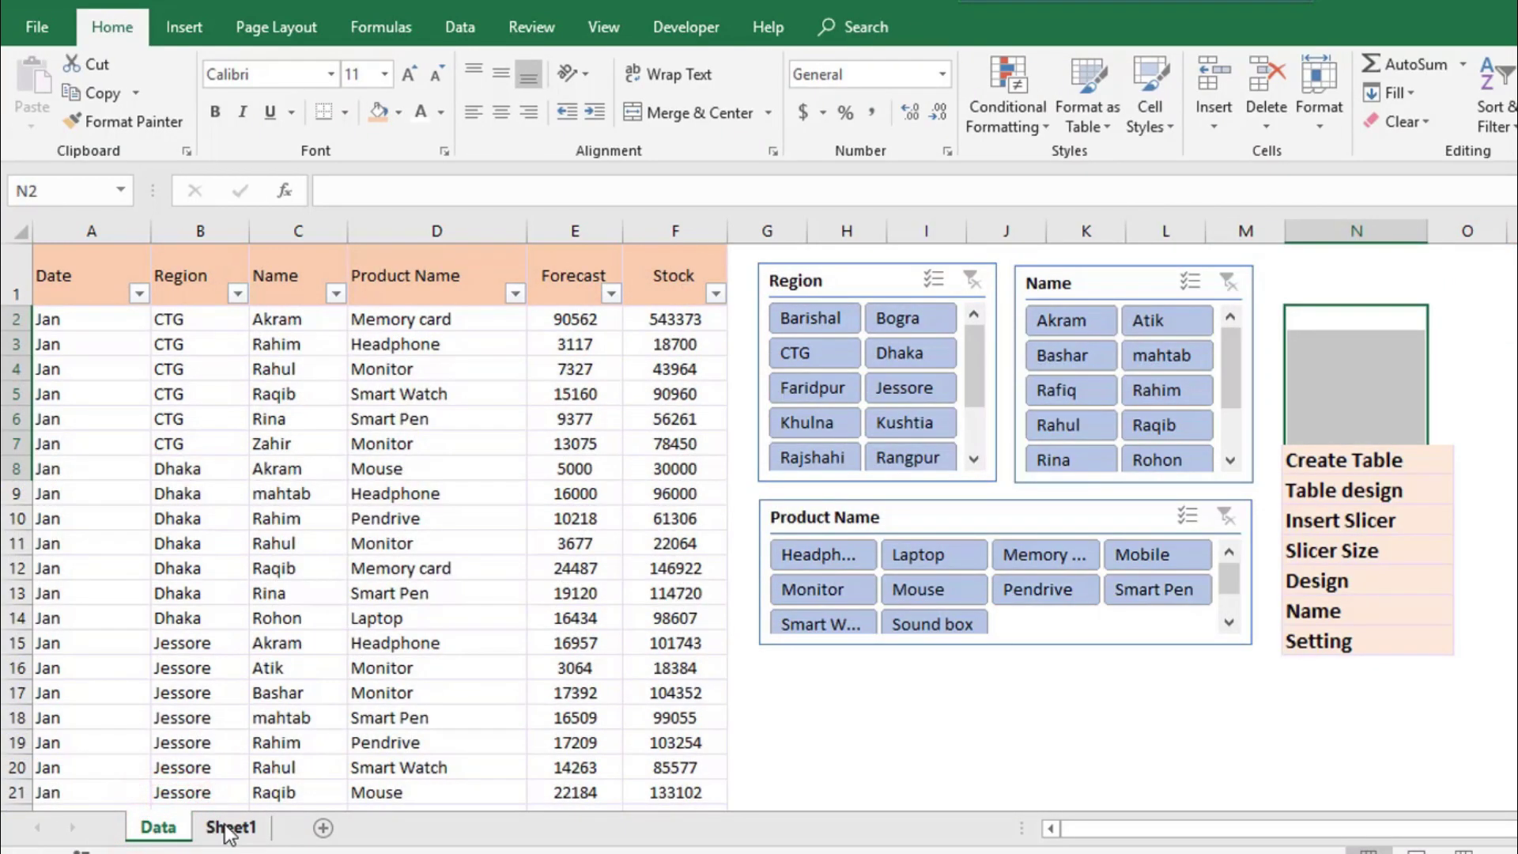
left_click(229, 828)
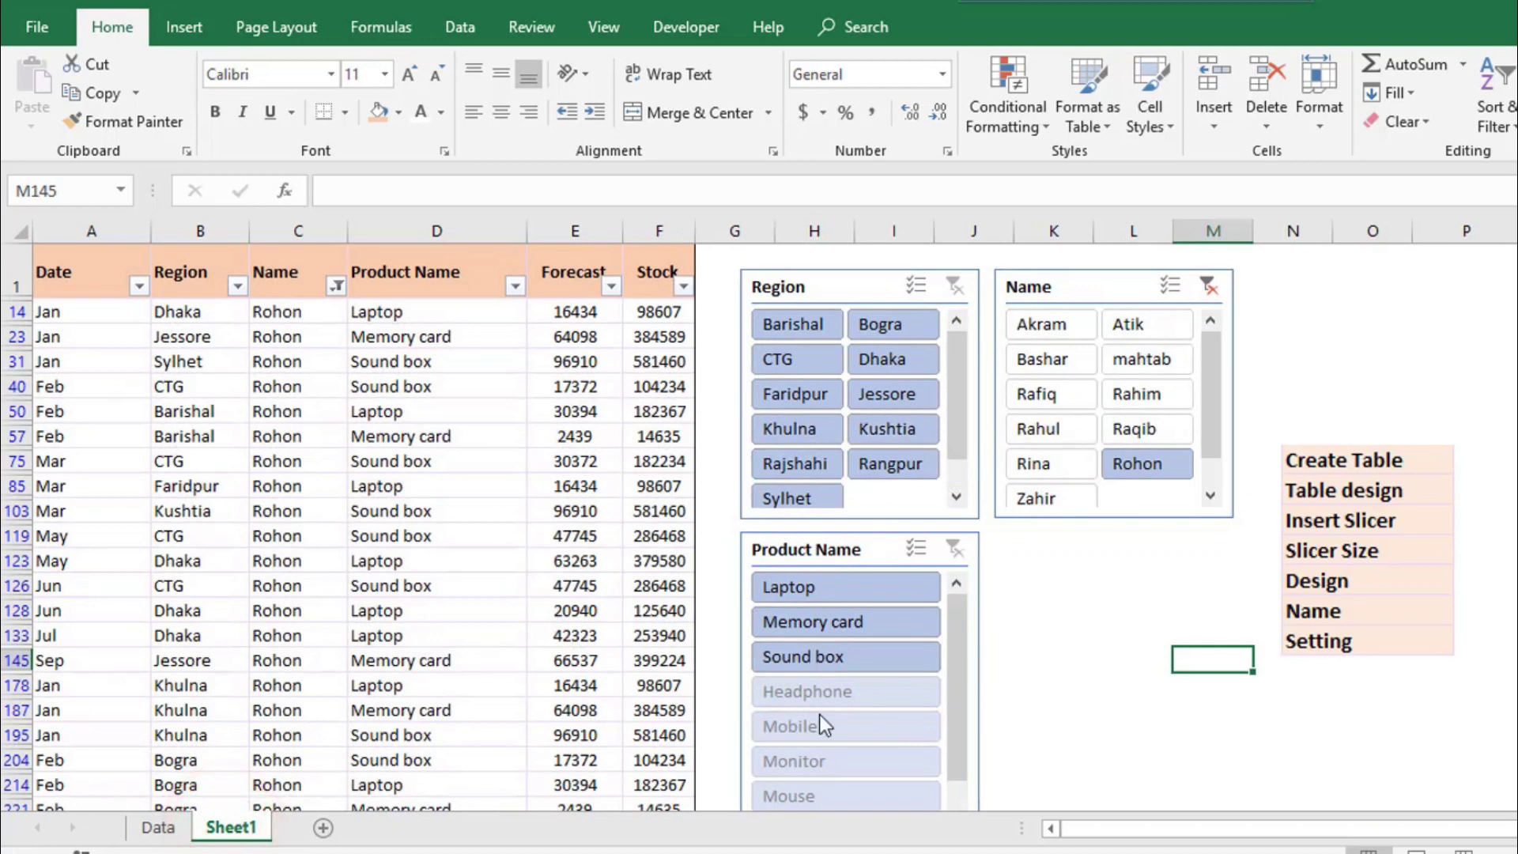
Set the Product Name slicer's buttons to 4 columns.
left_click(860, 552)
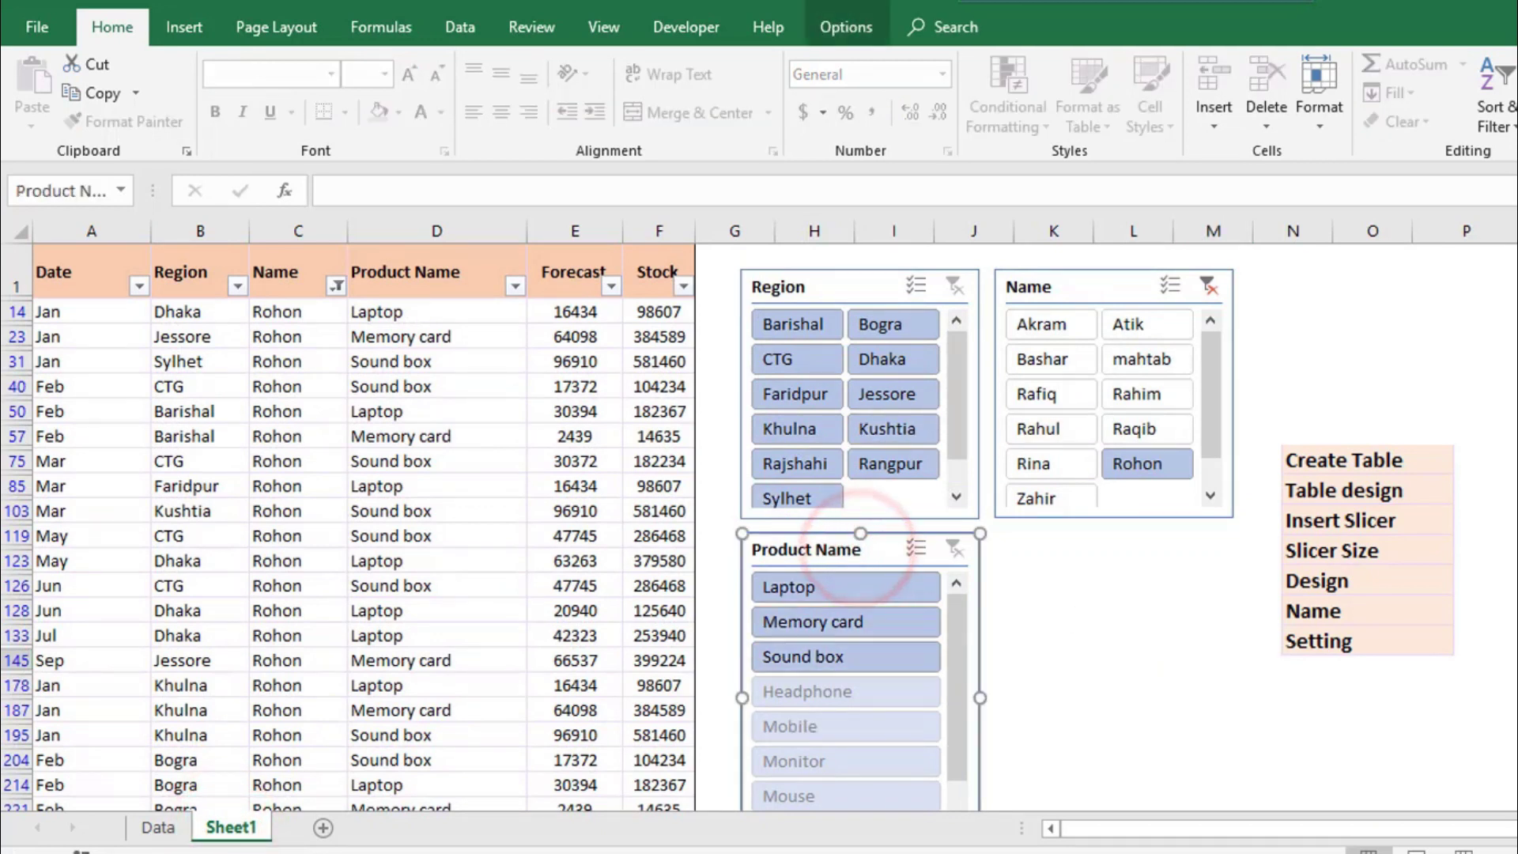
left_click(846, 28)
left_click(1250, 55)
key("Return")
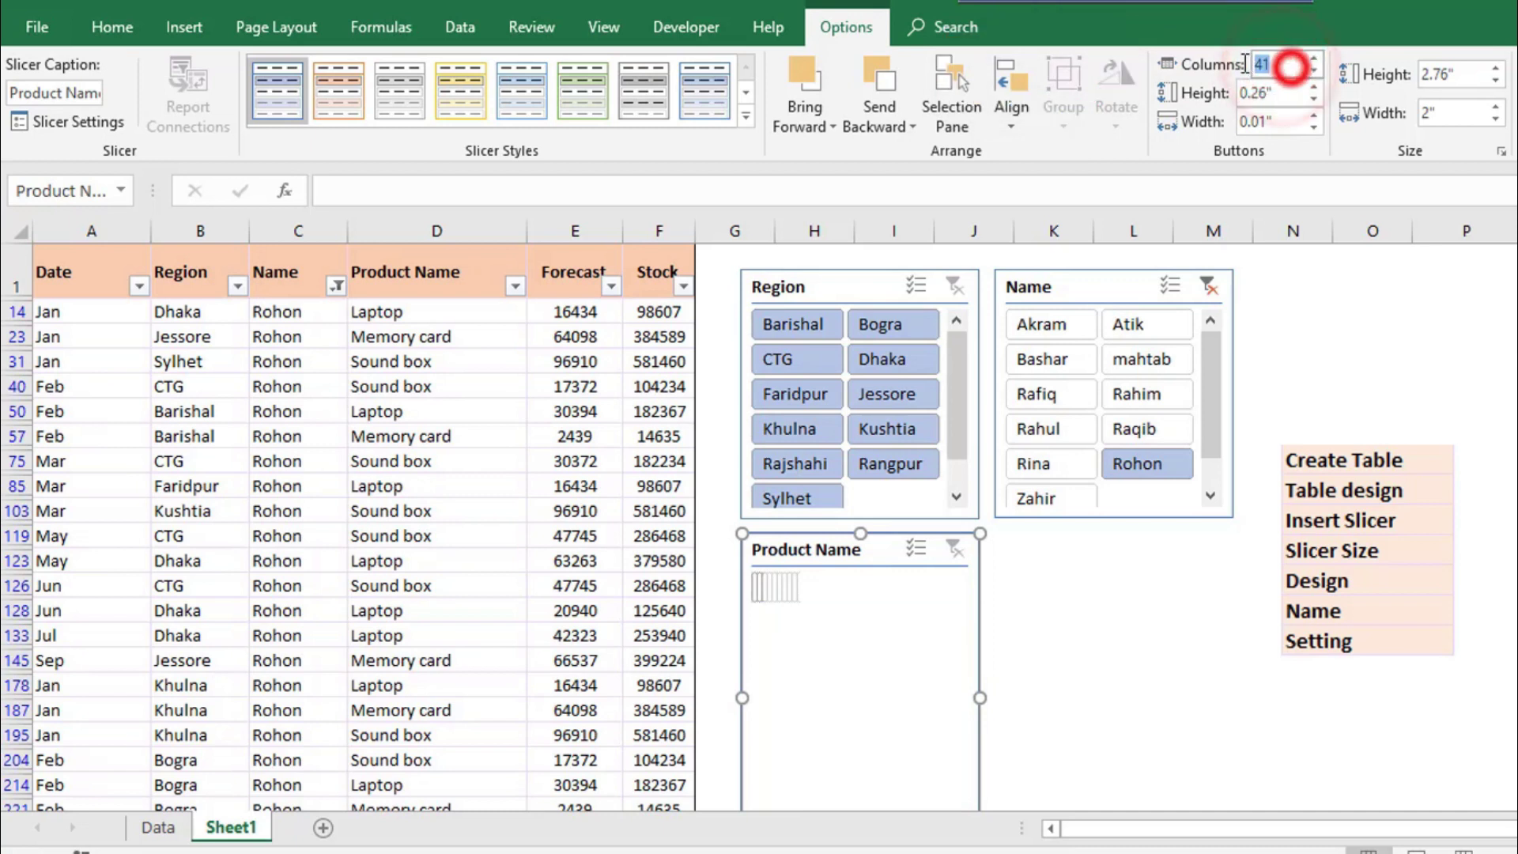
type("4")
key("Return")
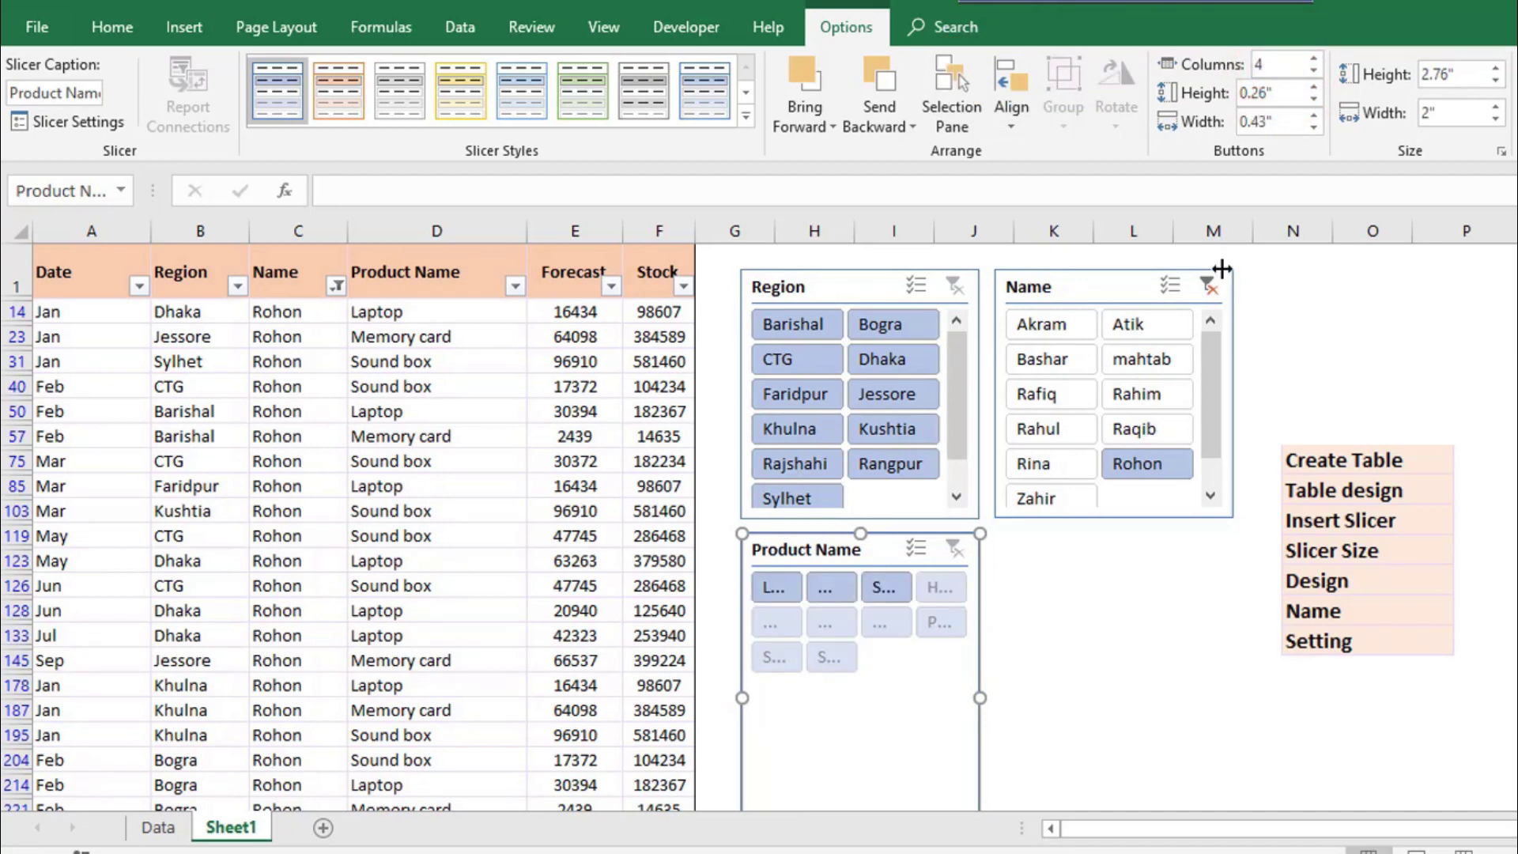
Widen the Product Name slicer to the right and shorten it to fit its buttons.
left_click_drag(979, 697, 1237, 652)
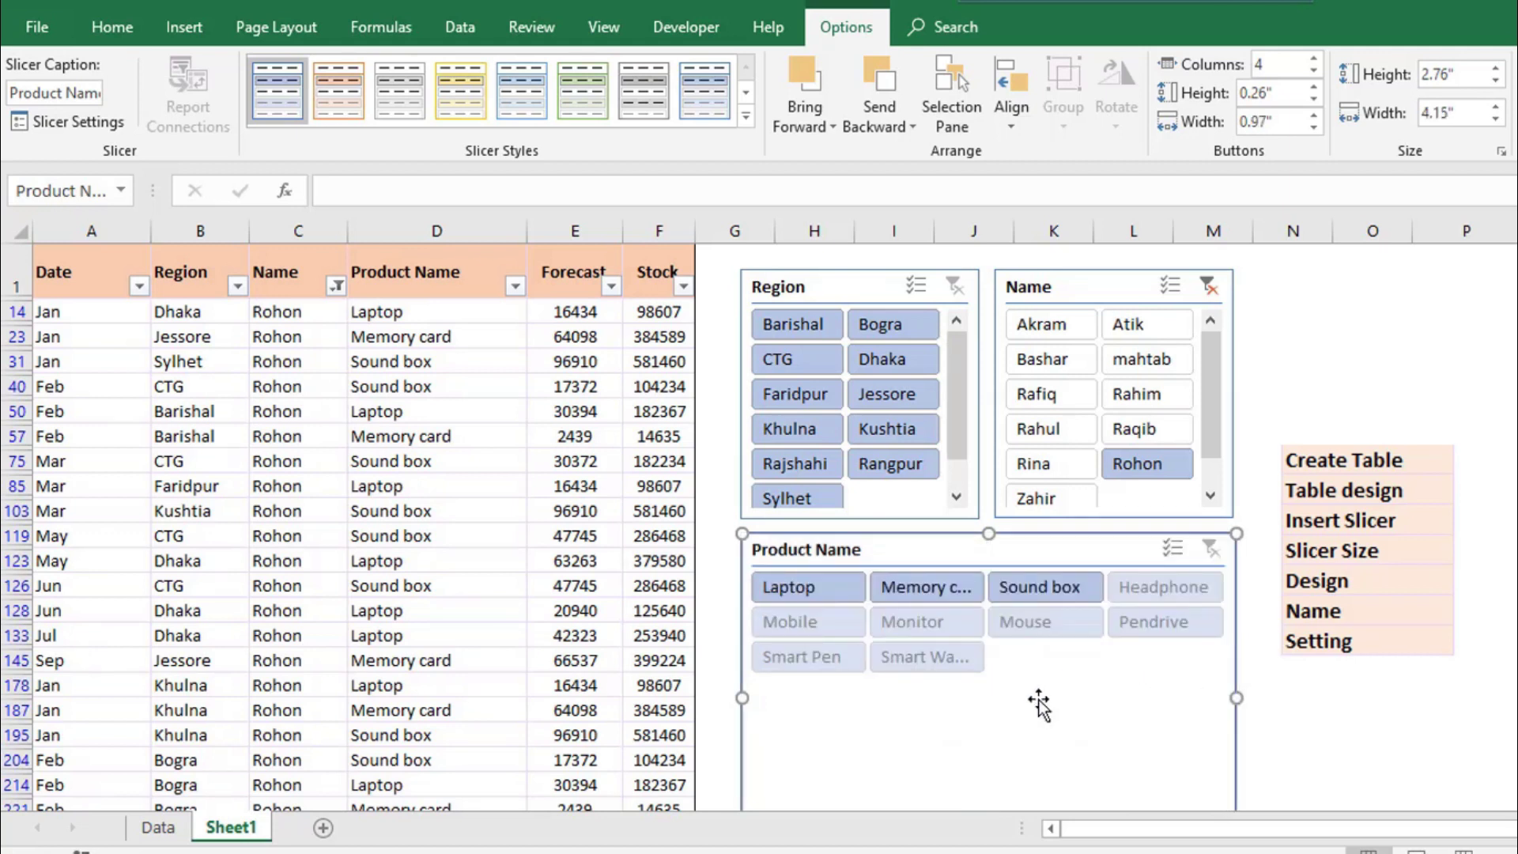
left_click(1269, 668)
scroll(1257, 664, "down", 1)
left_click(917, 696)
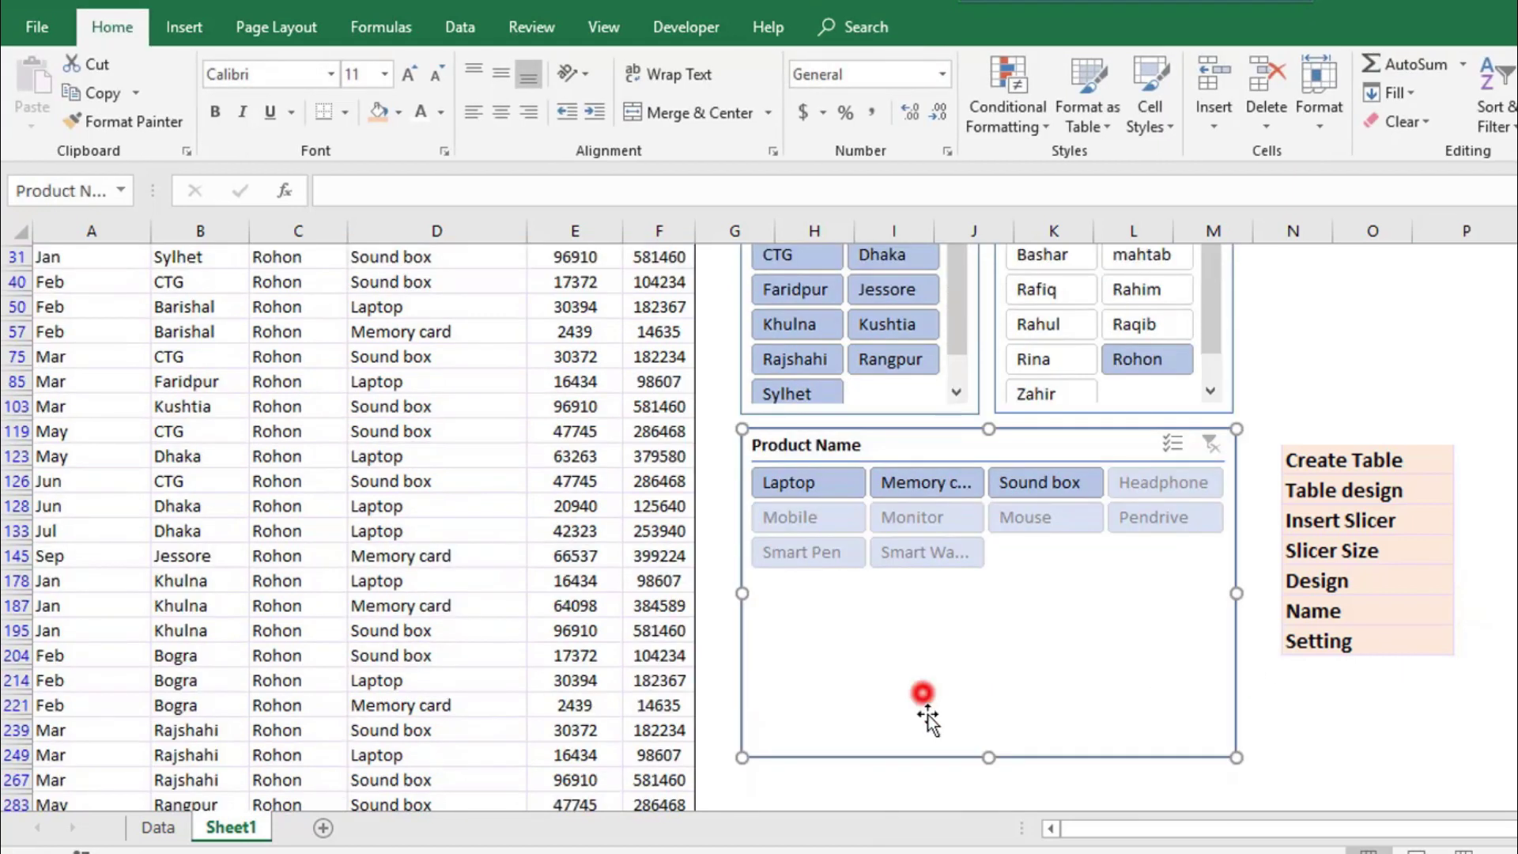
left_click_drag(990, 758, 989, 574)
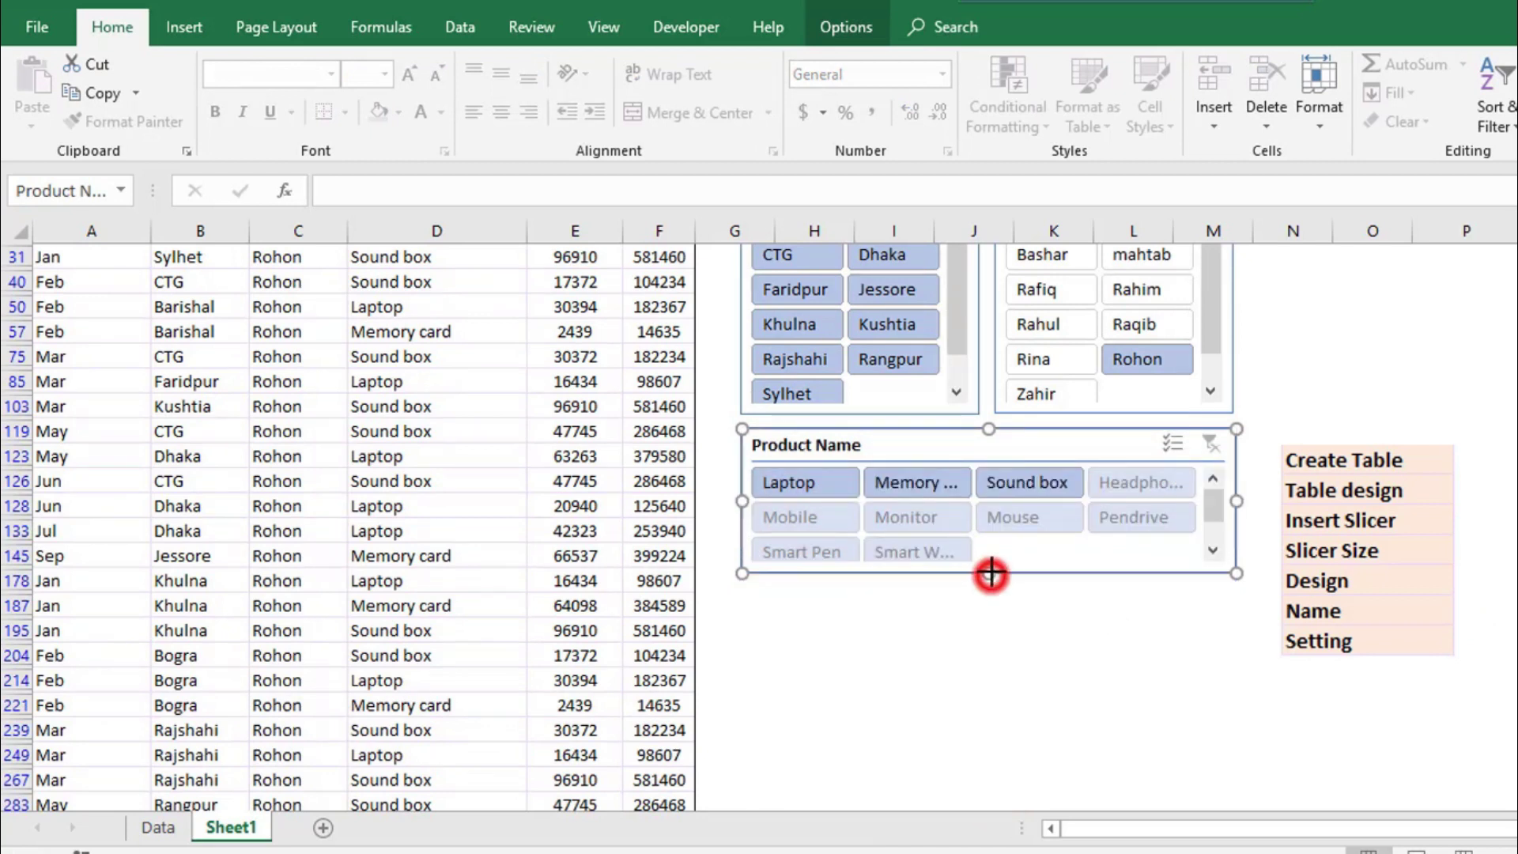
left_click_drag(991, 573, 991, 584)
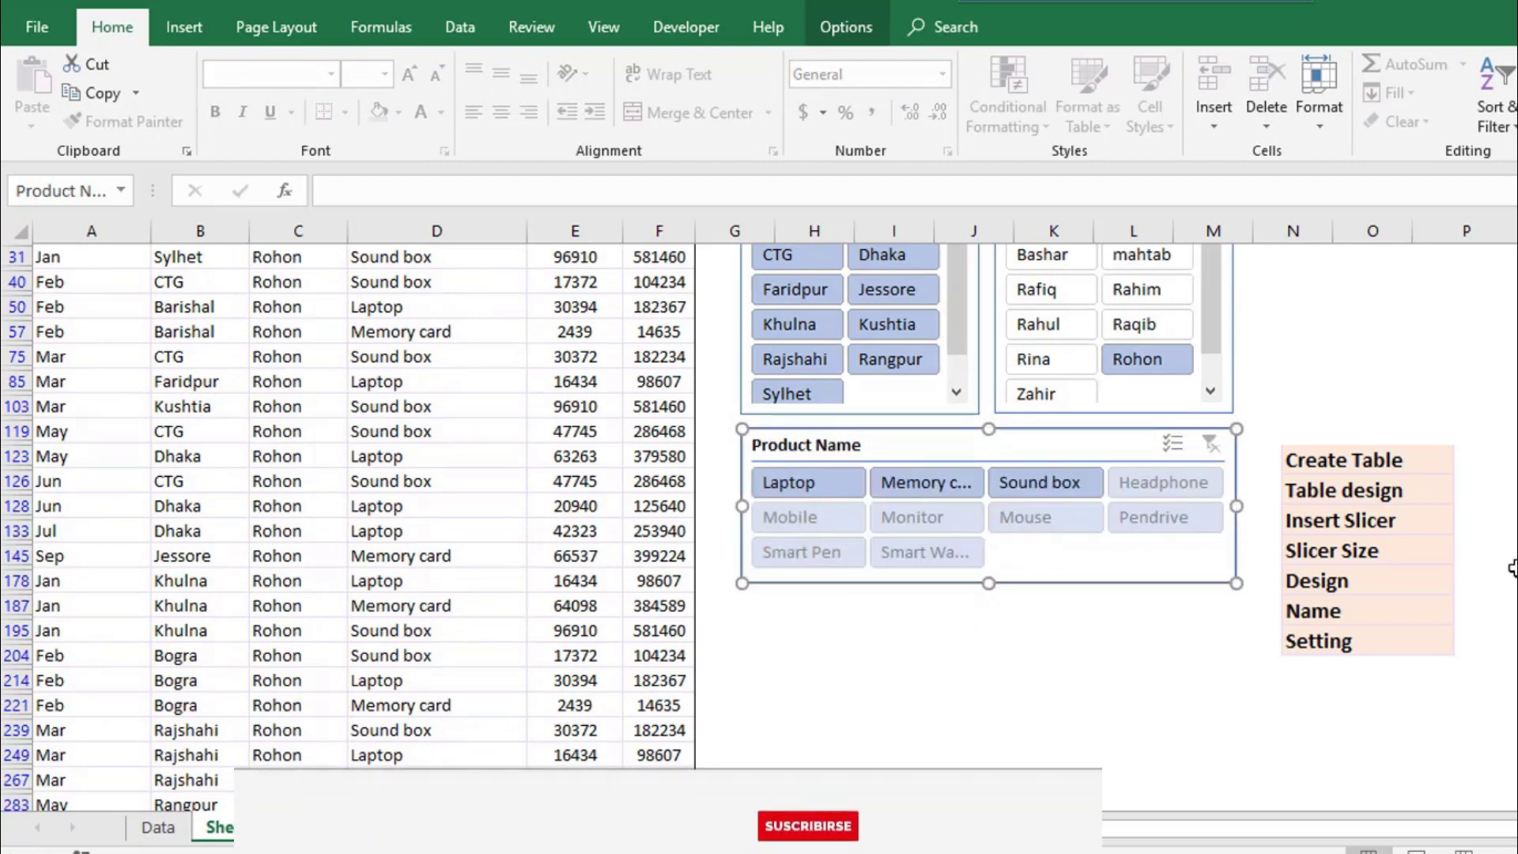
left_click(1467, 507)
scroll(1467, 507, "up", 1)
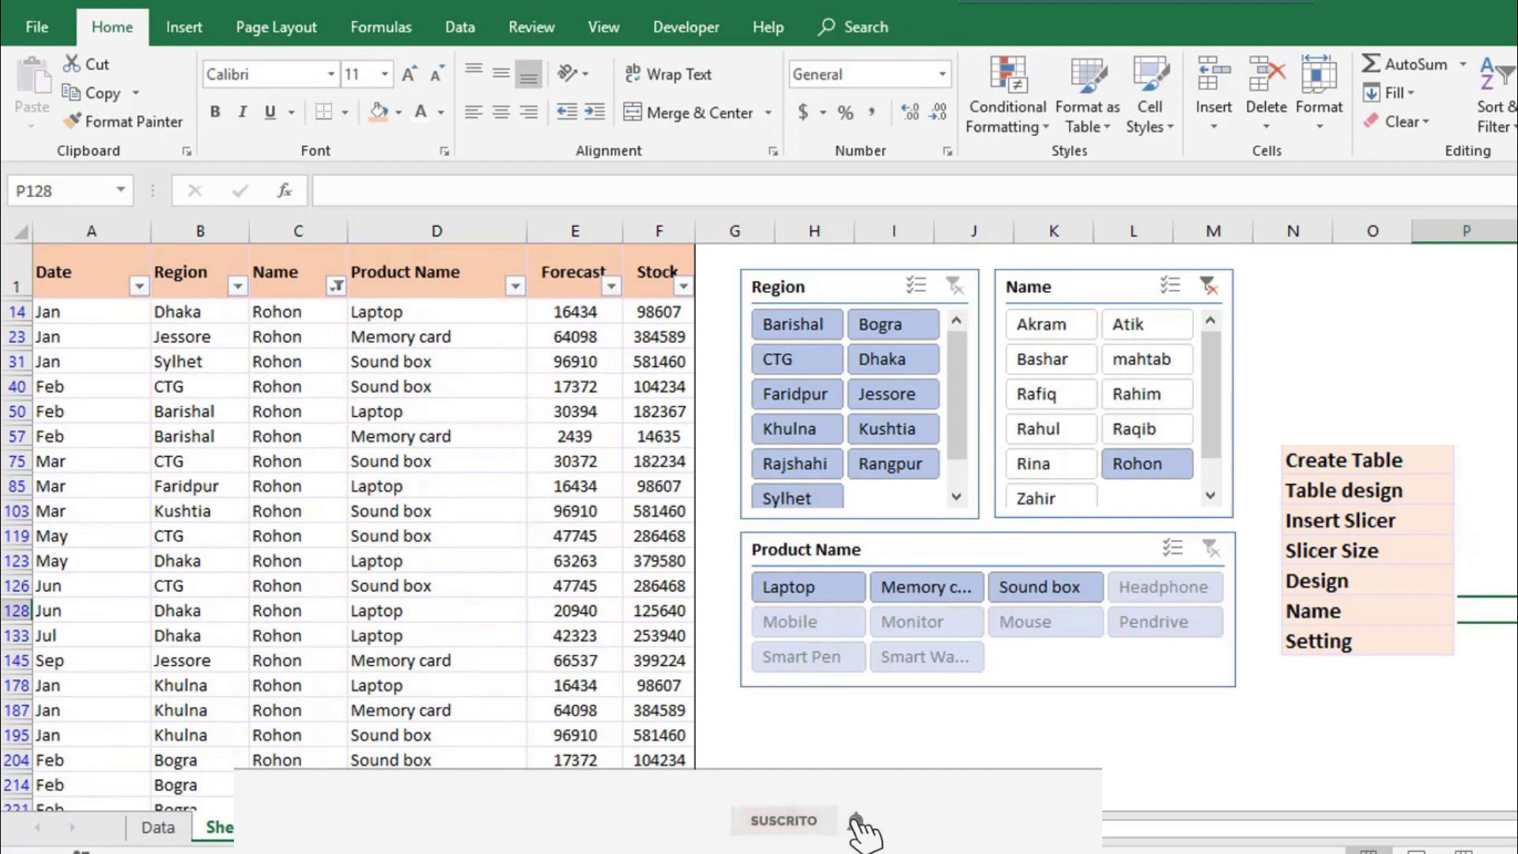
Keep the Product Name slicer's button height at 0.3" and widen its buttons to 0.96".
left_click(862, 286)
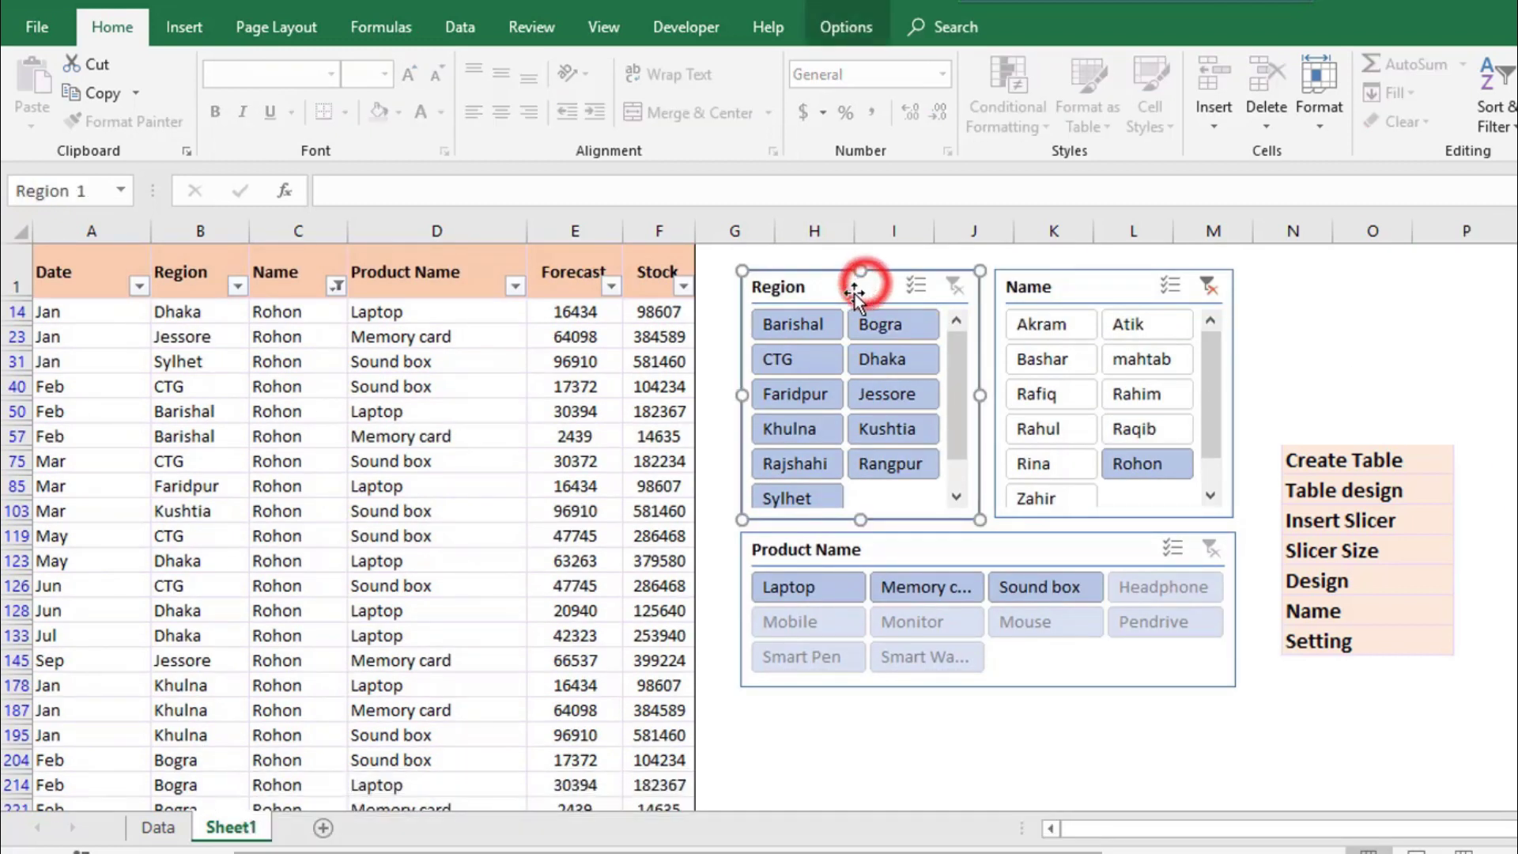
left_click(852, 28)
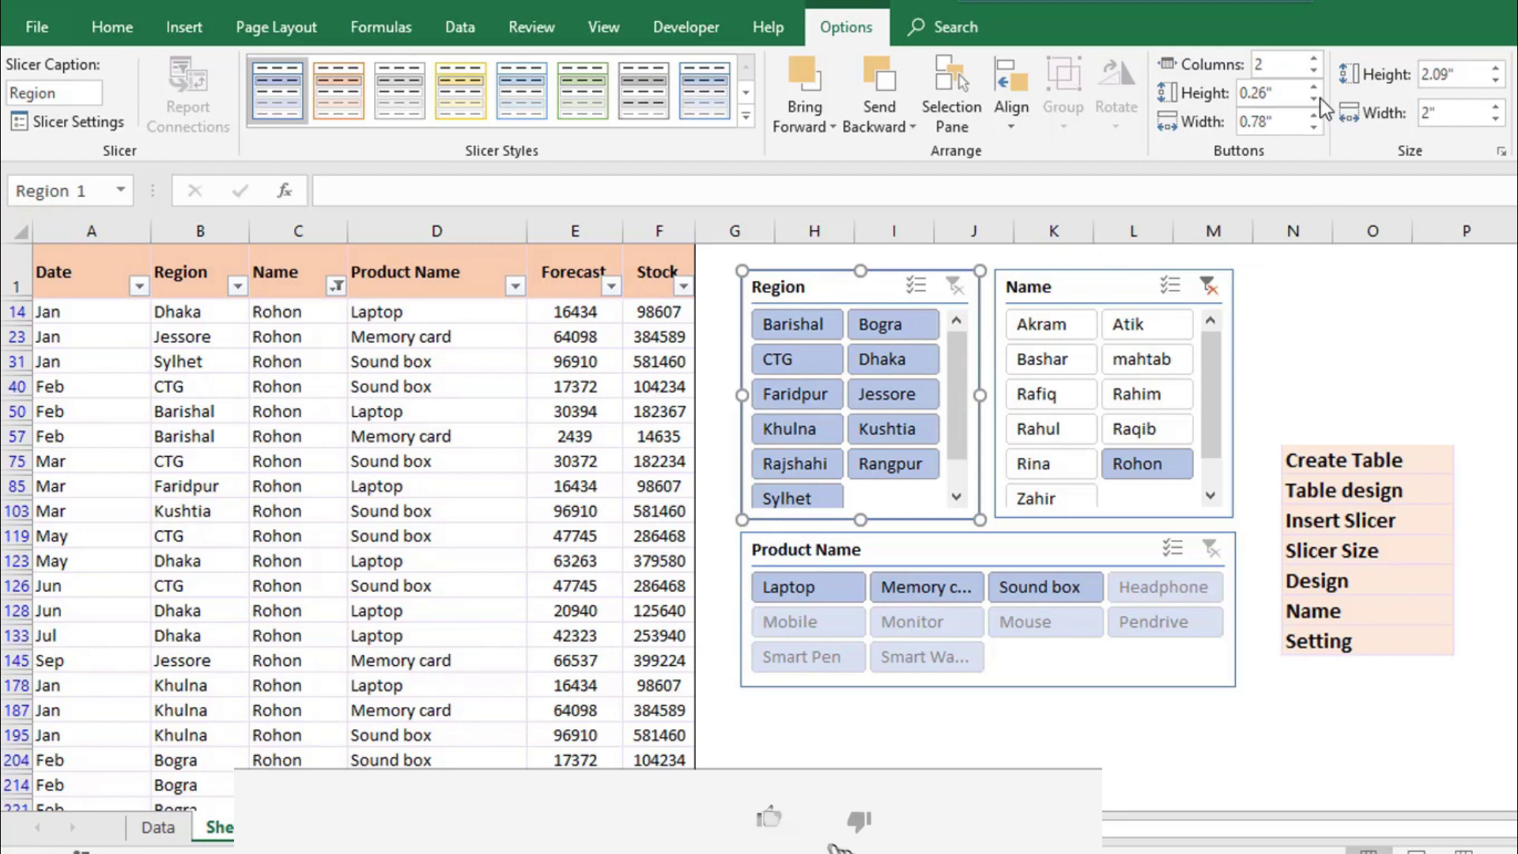
left_click(933, 548)
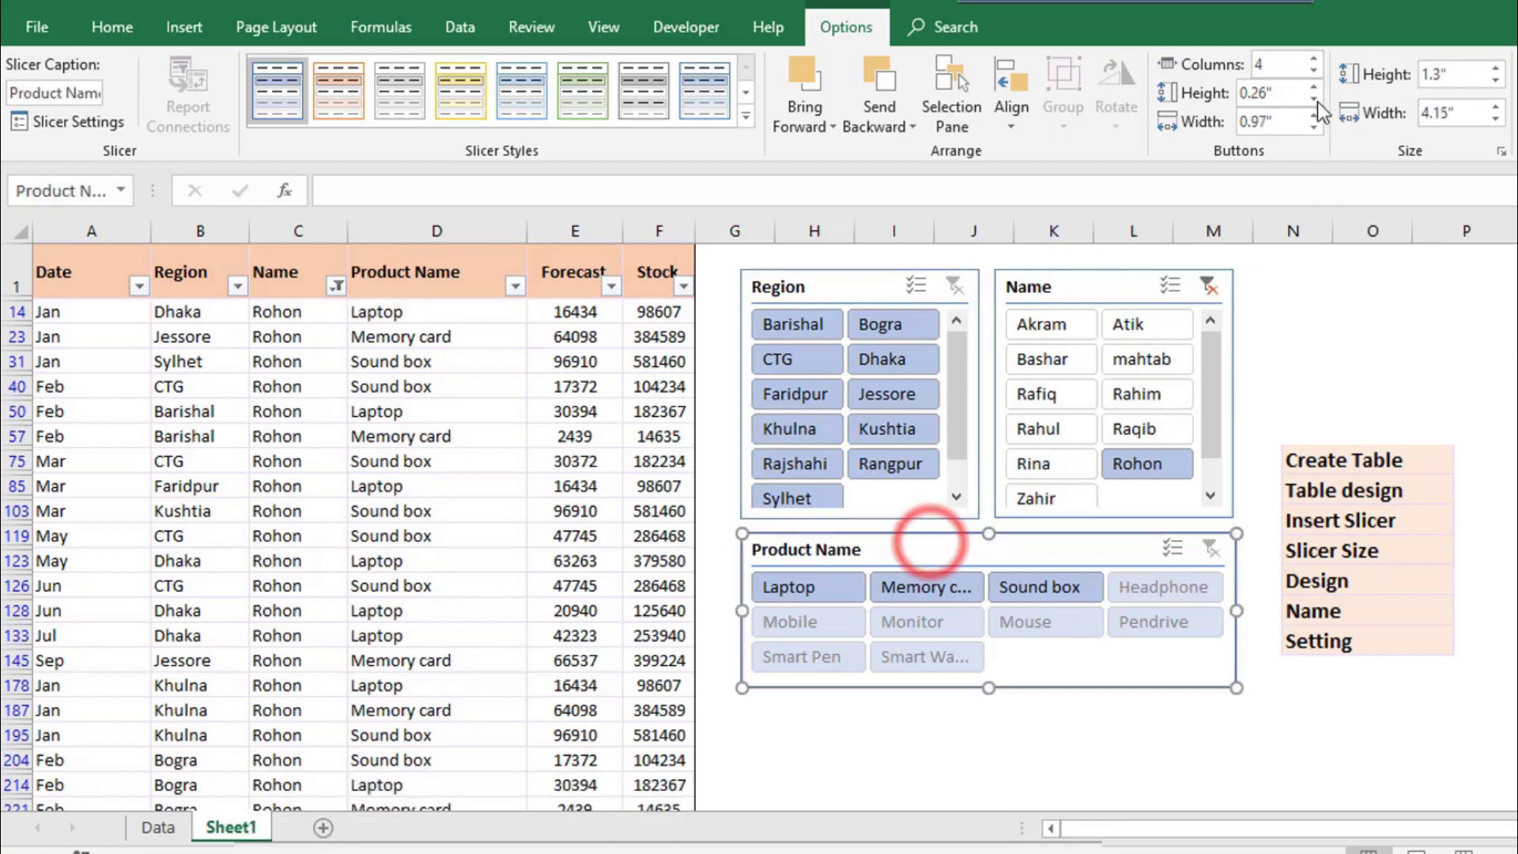
double_click(1275, 94)
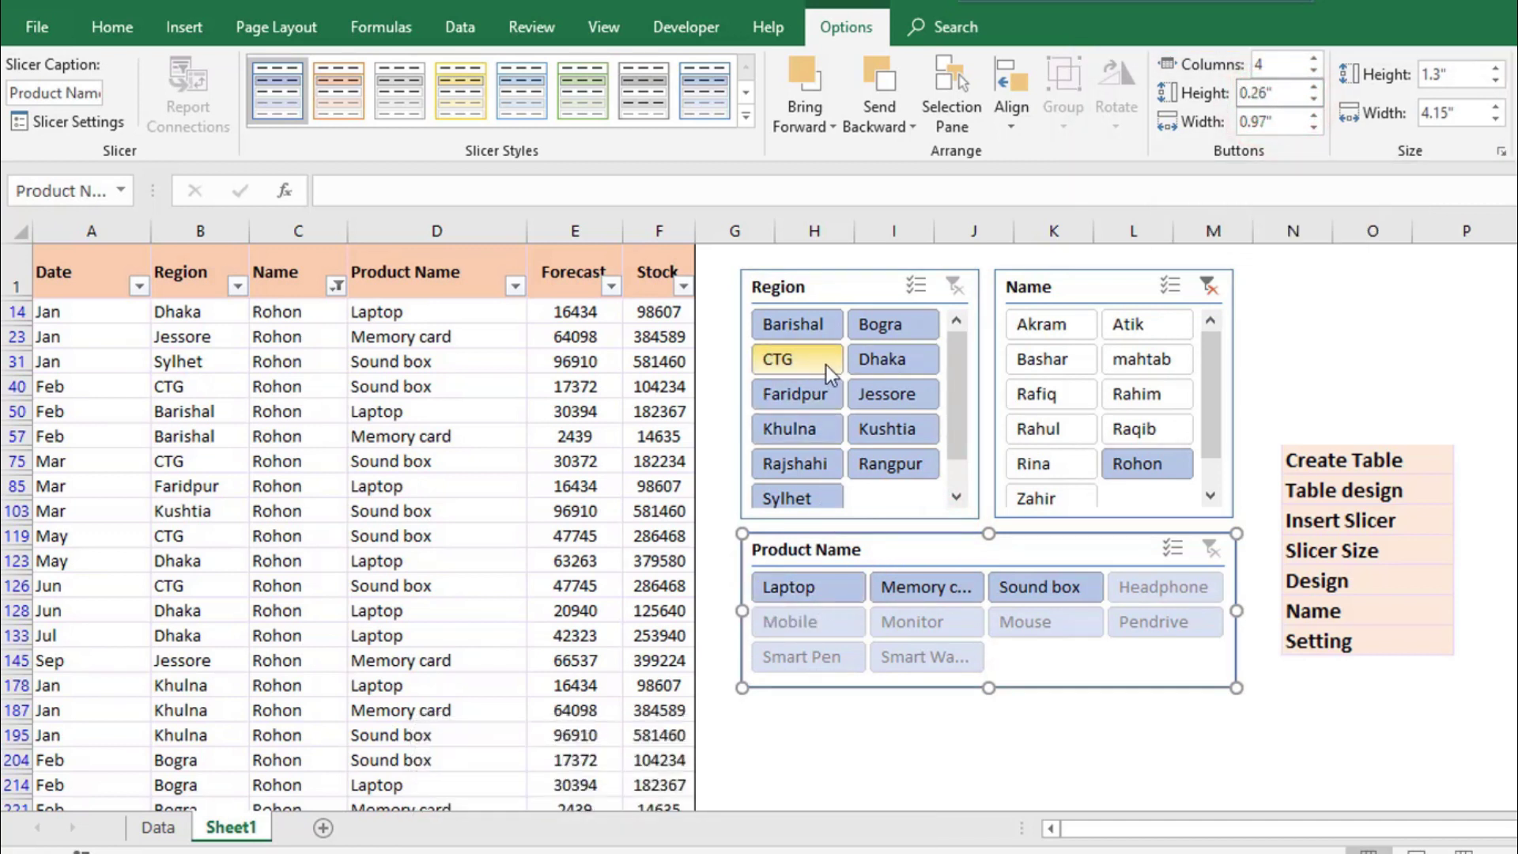
left_click(1319, 83)
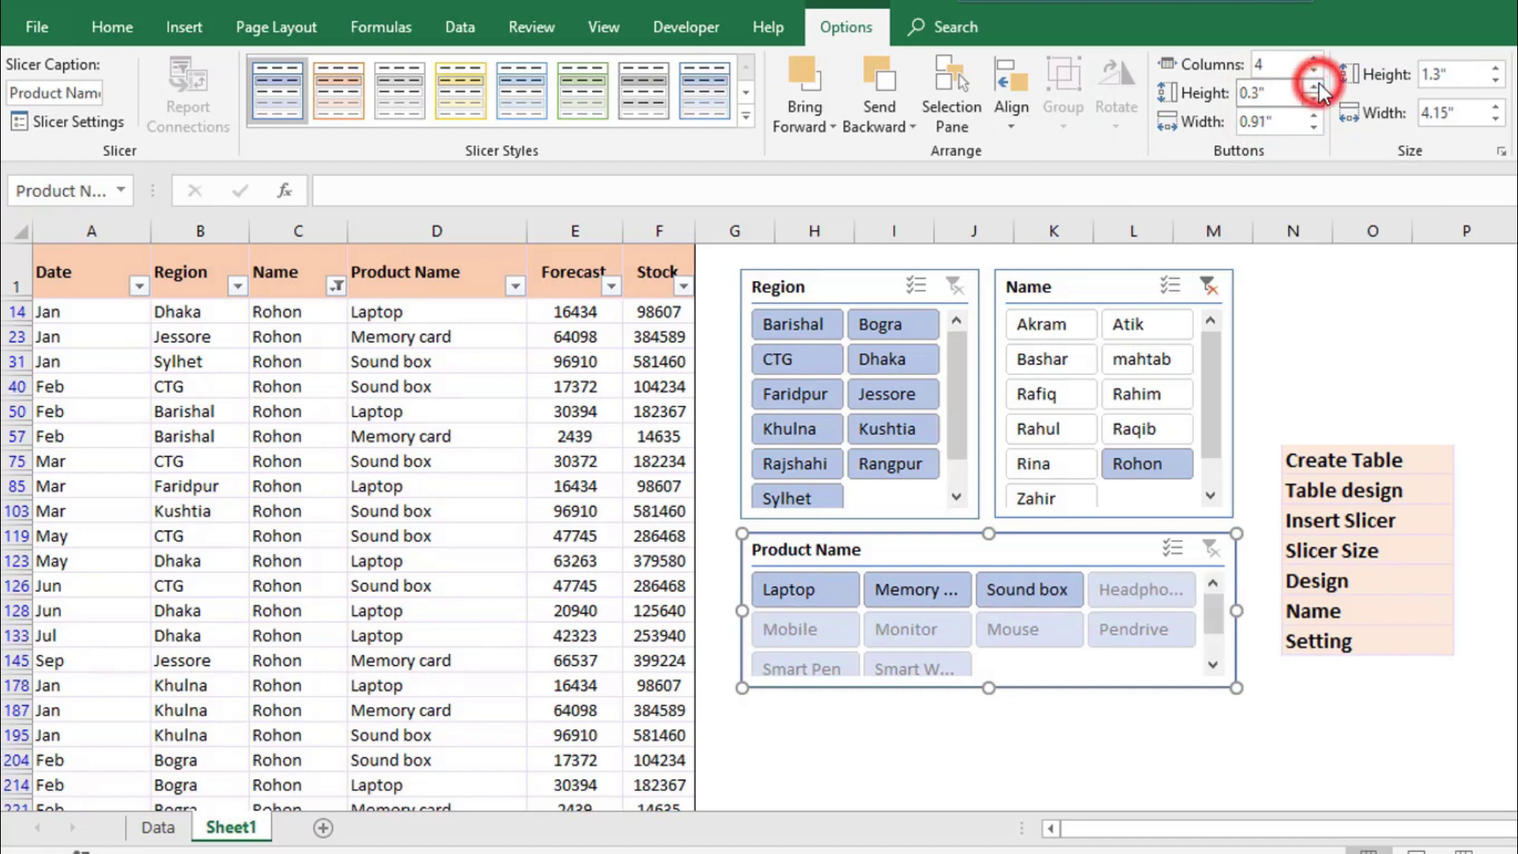
left_click(1316, 98)
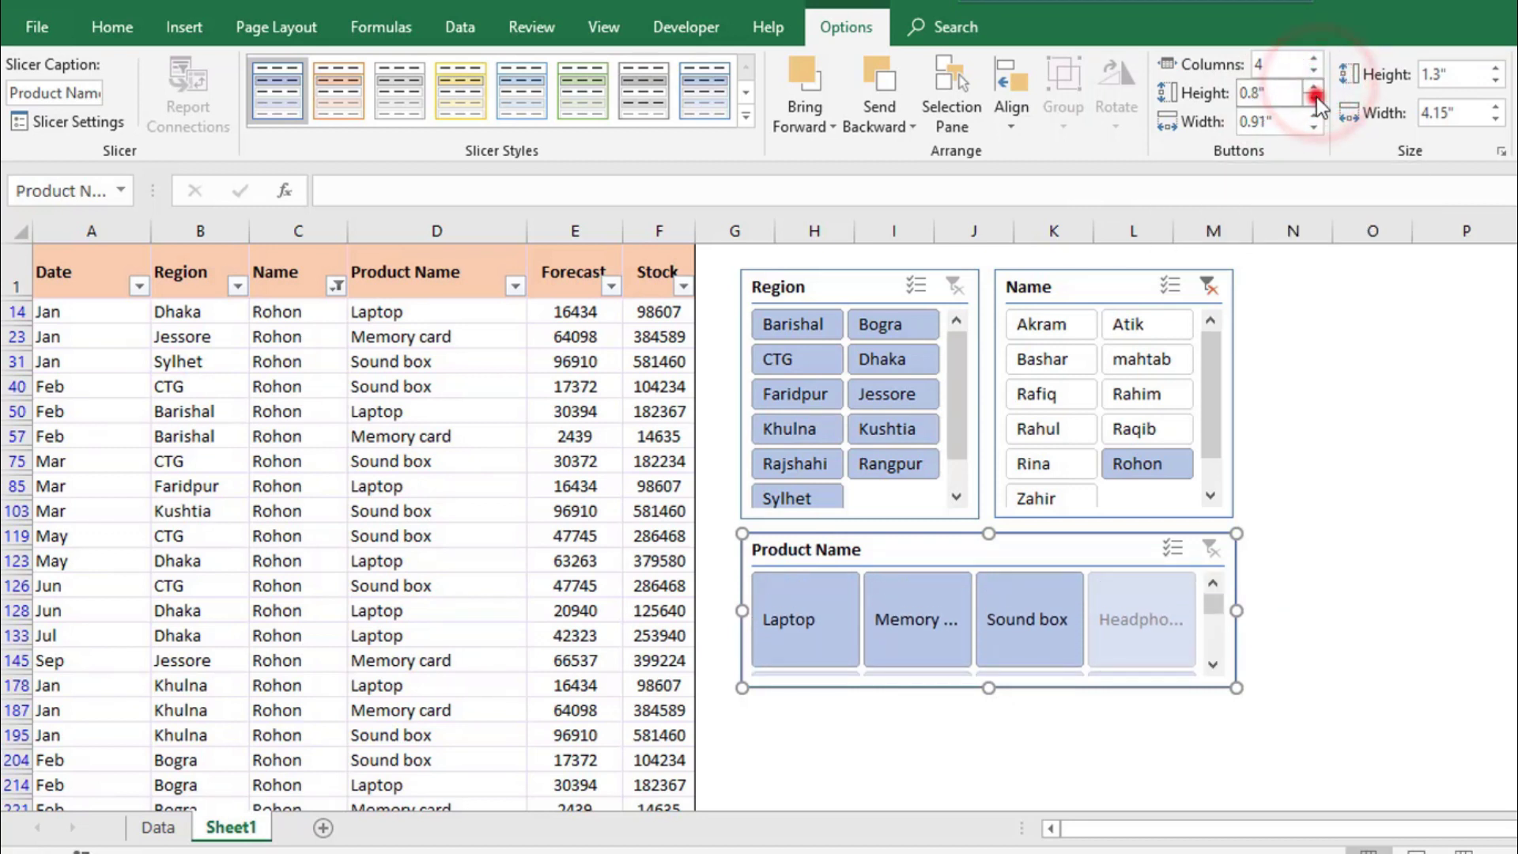
left_click(1317, 97)
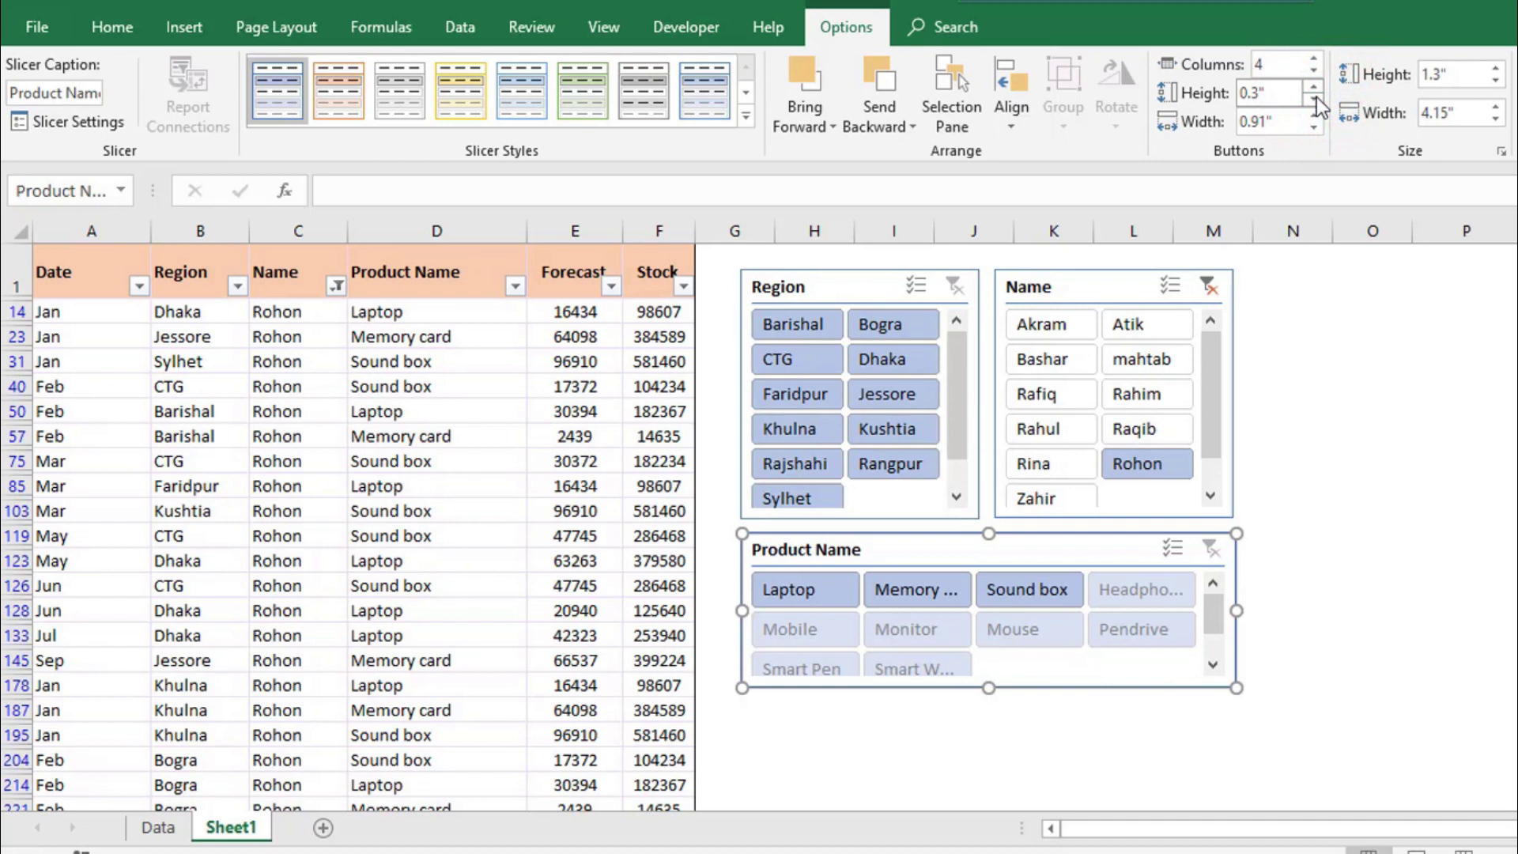
left_click(1316, 87)
left_click(1316, 127)
left_click(1316, 127)
left_click(1316, 127)
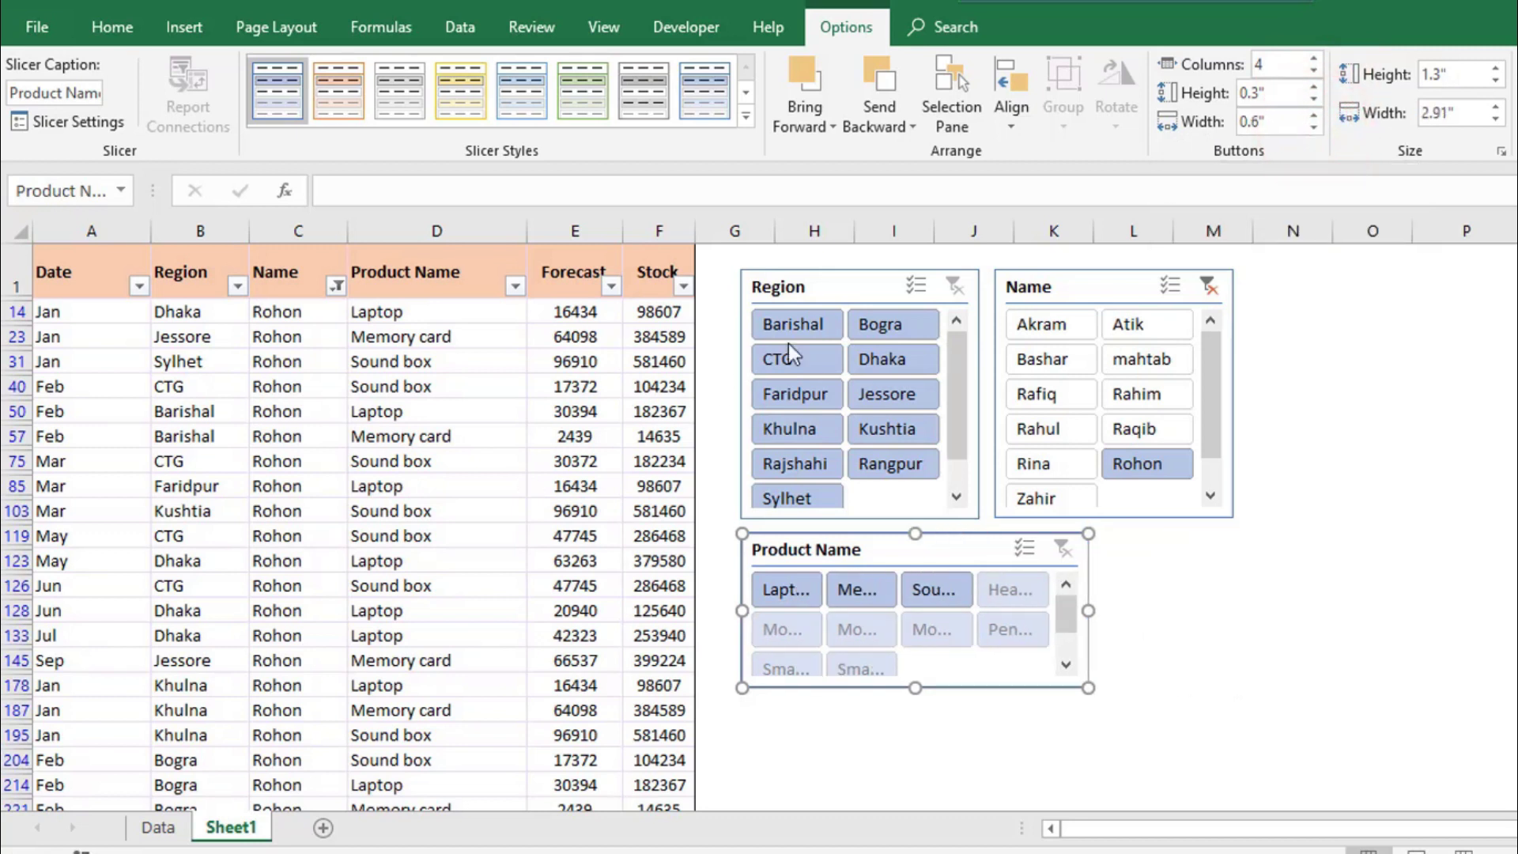
left_click(1317, 117)
left_click(1317, 117)
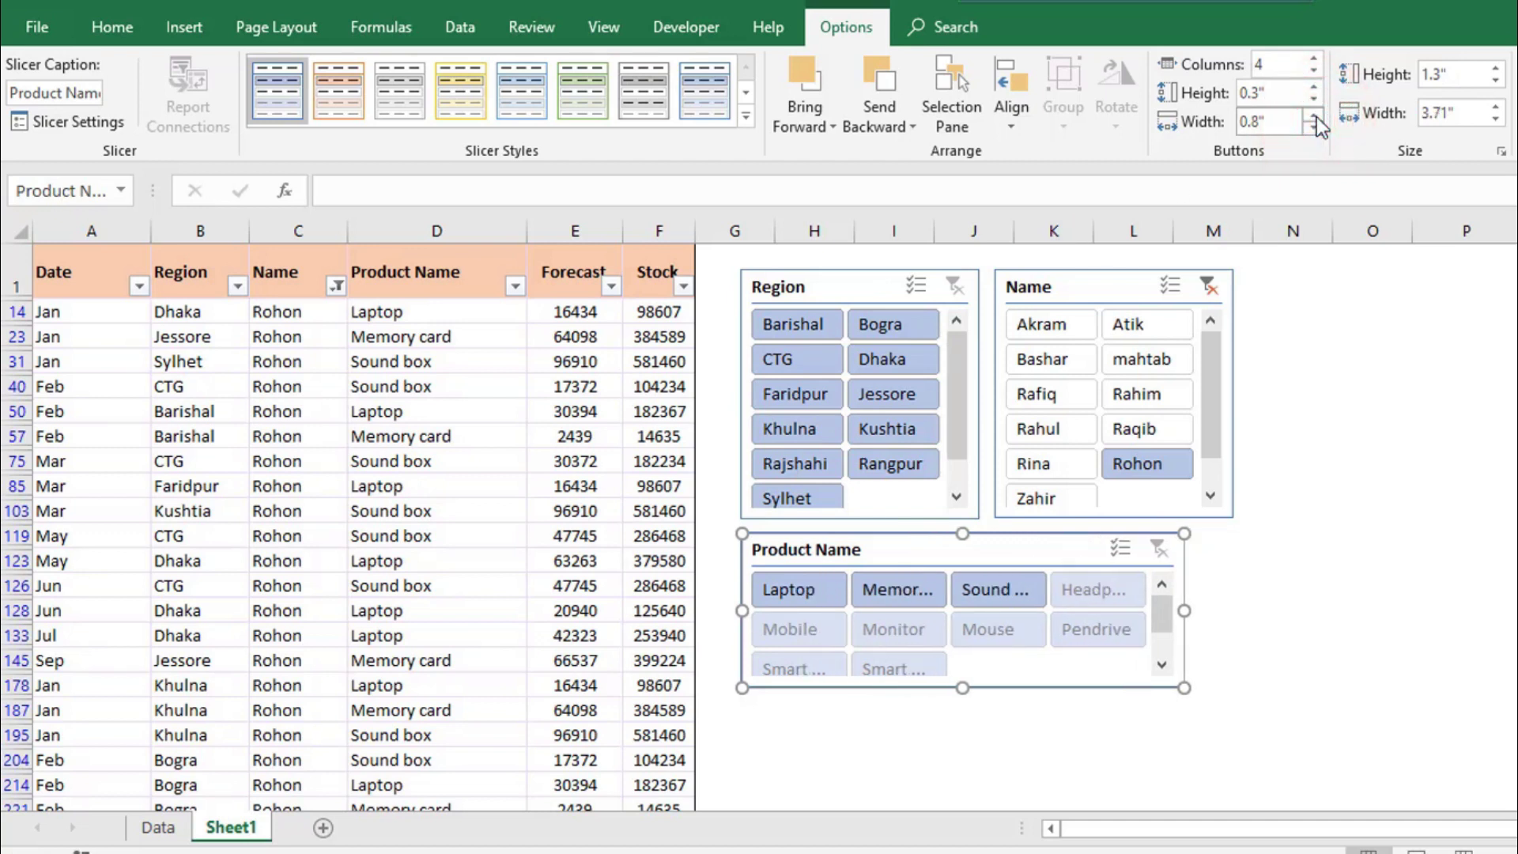
left_click(1317, 117)
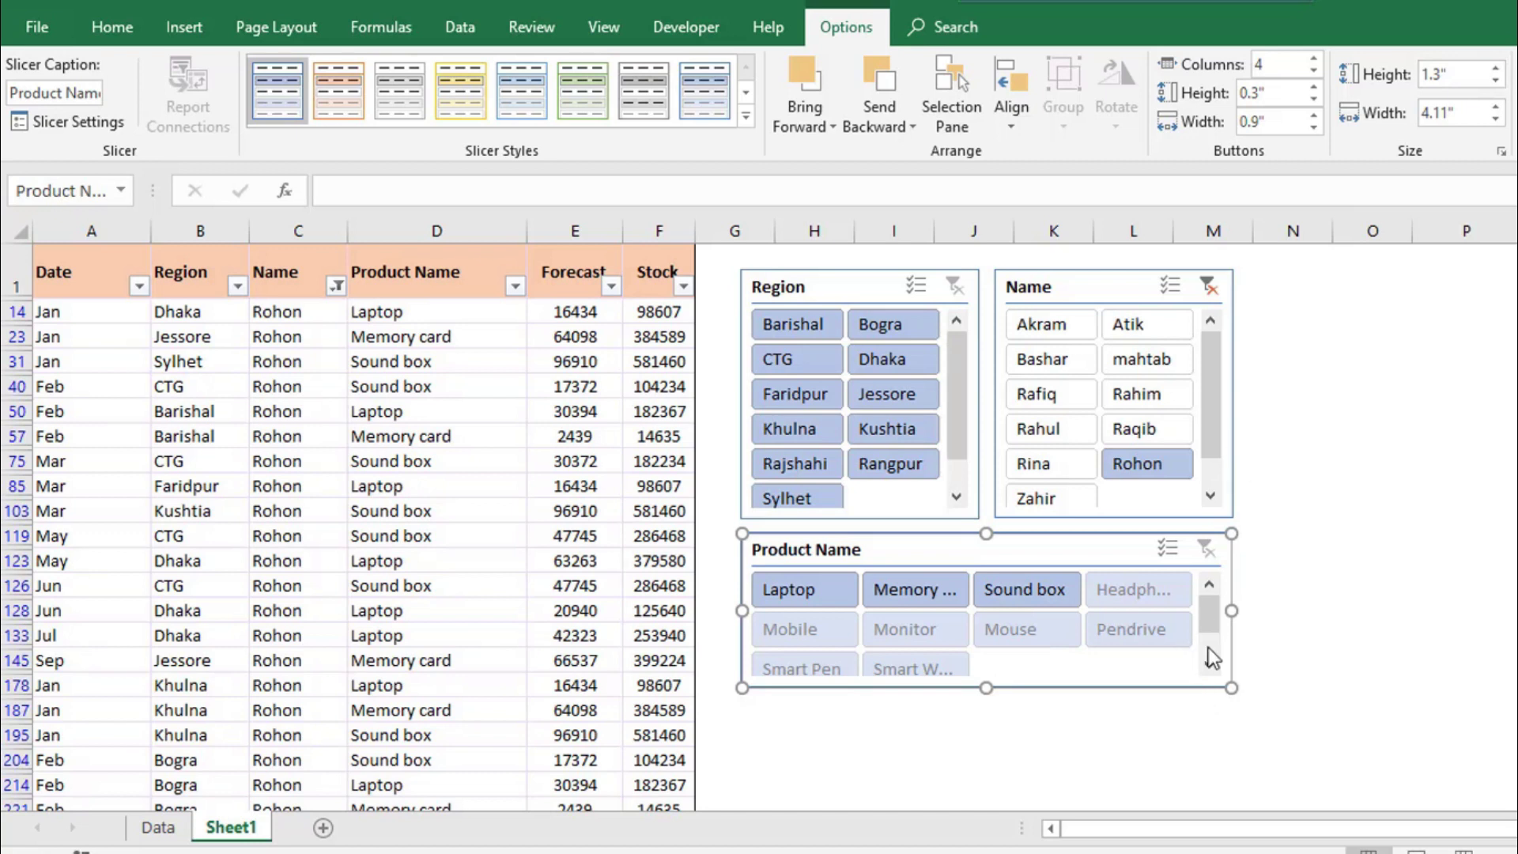
Resize the Product Name slicer to 1.4" tall and 4.1" wide.
left_click_drag(1234, 613, 1237, 612)
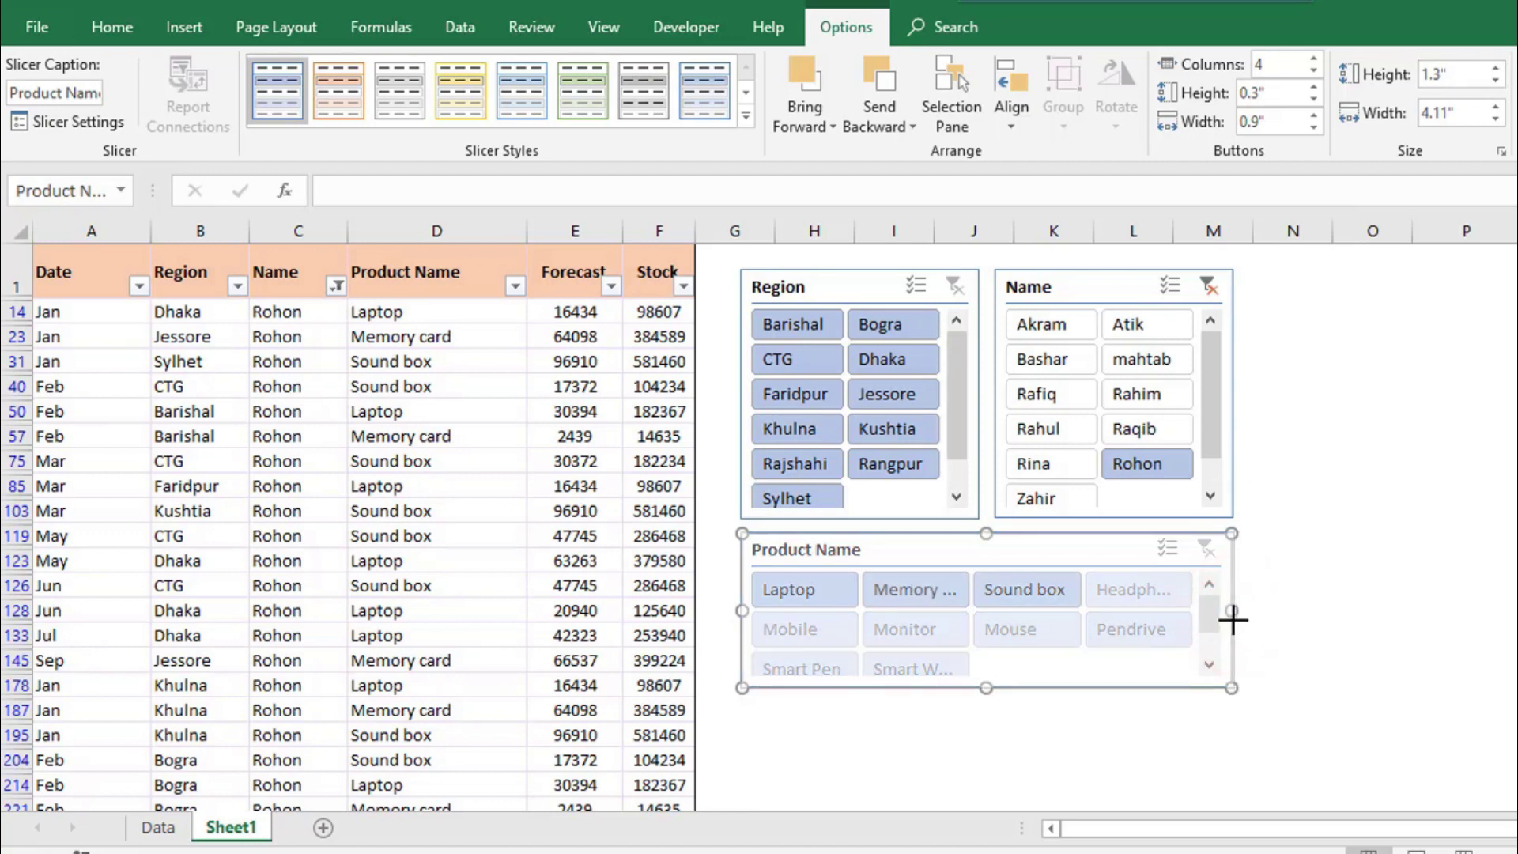
left_click(1497, 70)
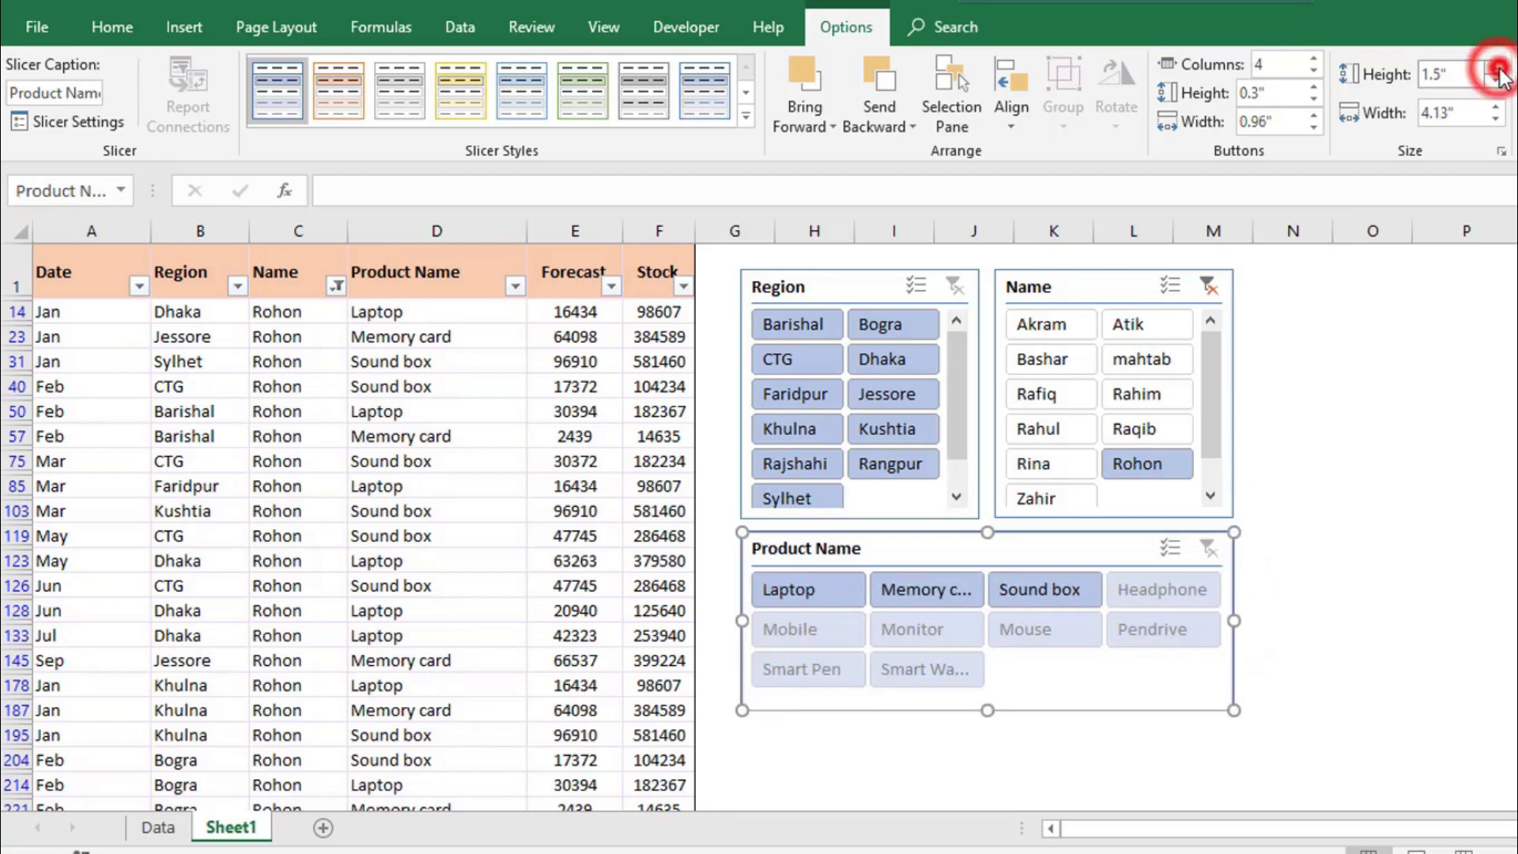
left_click(1497, 69)
left_click(1496, 80)
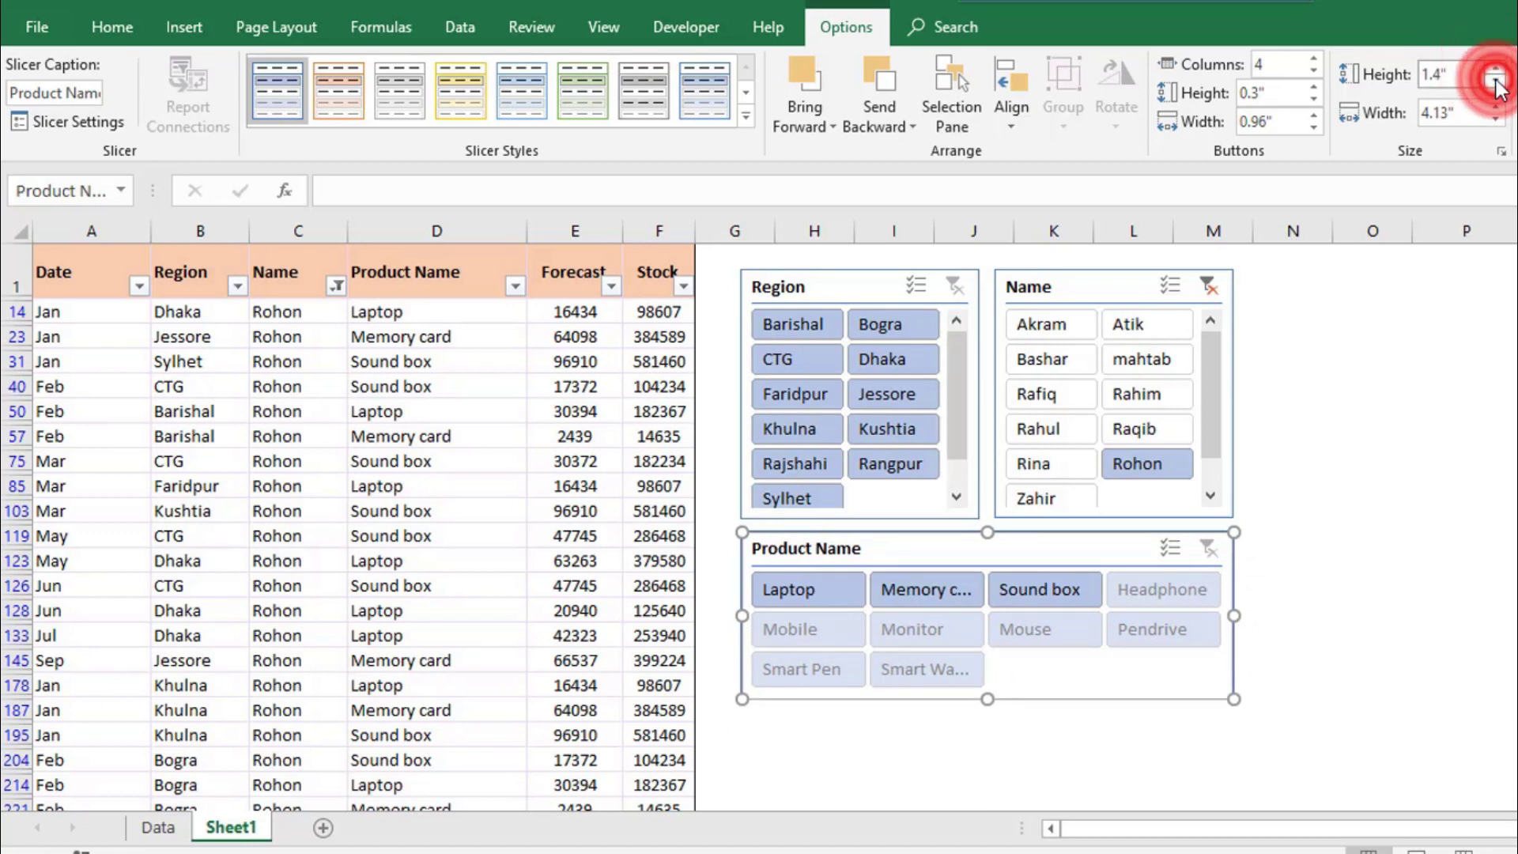
left_click(1496, 120)
left_click(1496, 119)
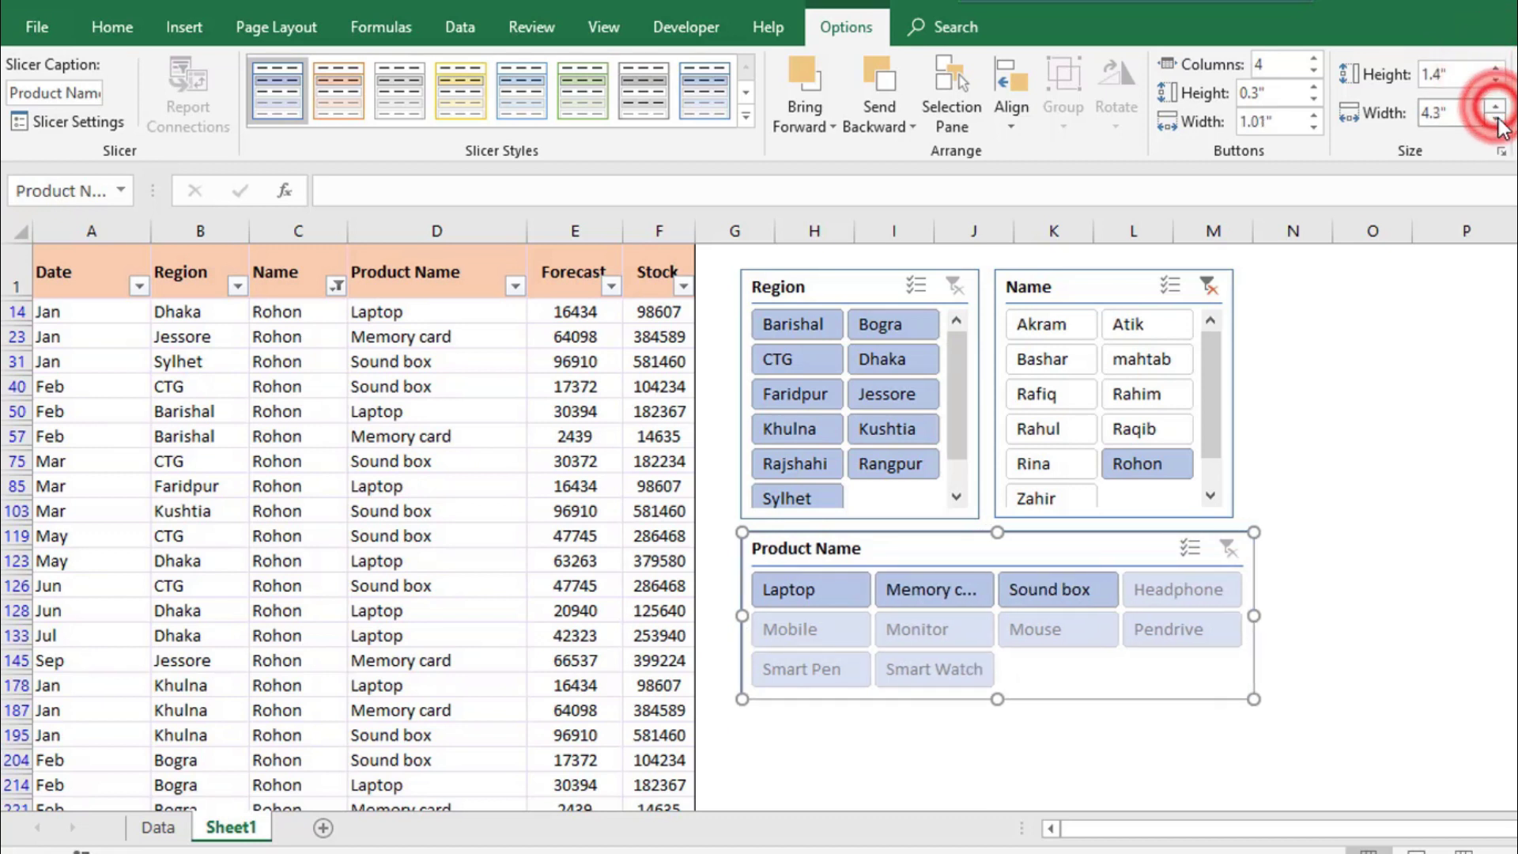
left_click(1496, 119)
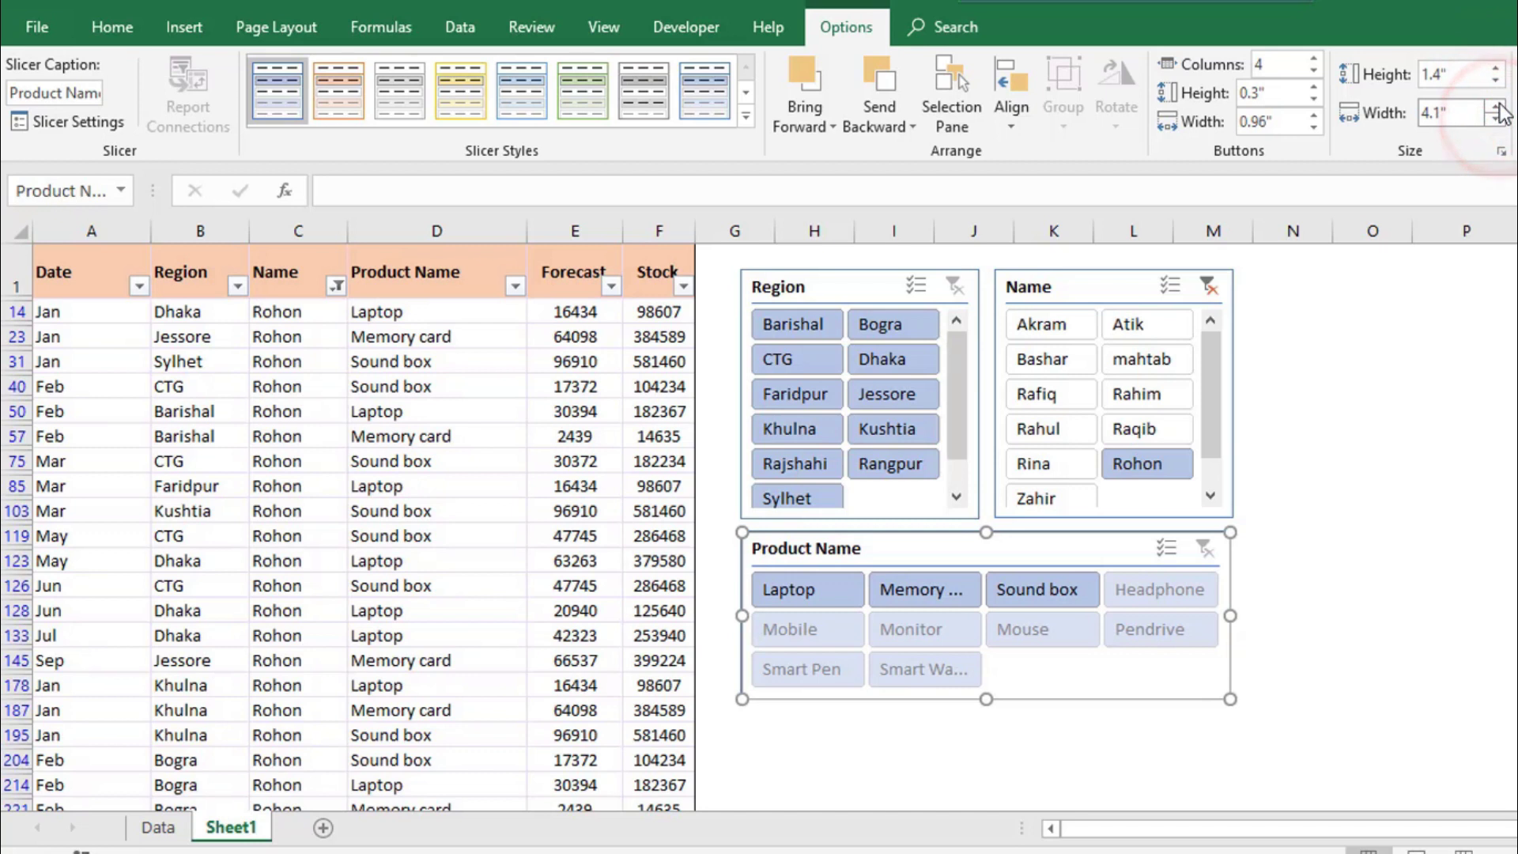
left_click(1496, 107)
left_click(1496, 119)
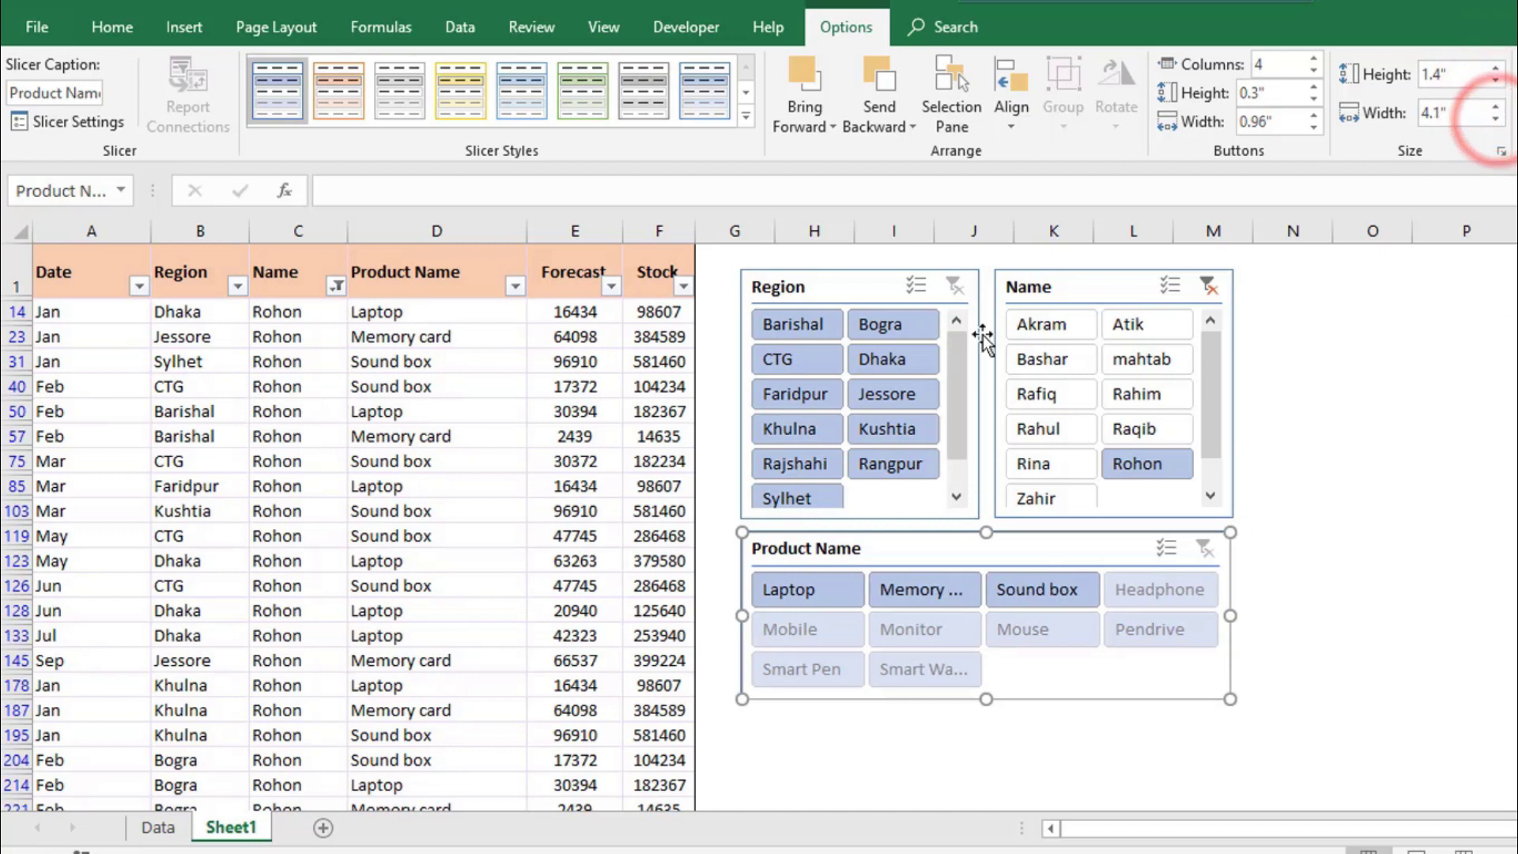
Apply the yellow slicer style to the Region slicer.
left_click(827, 281)
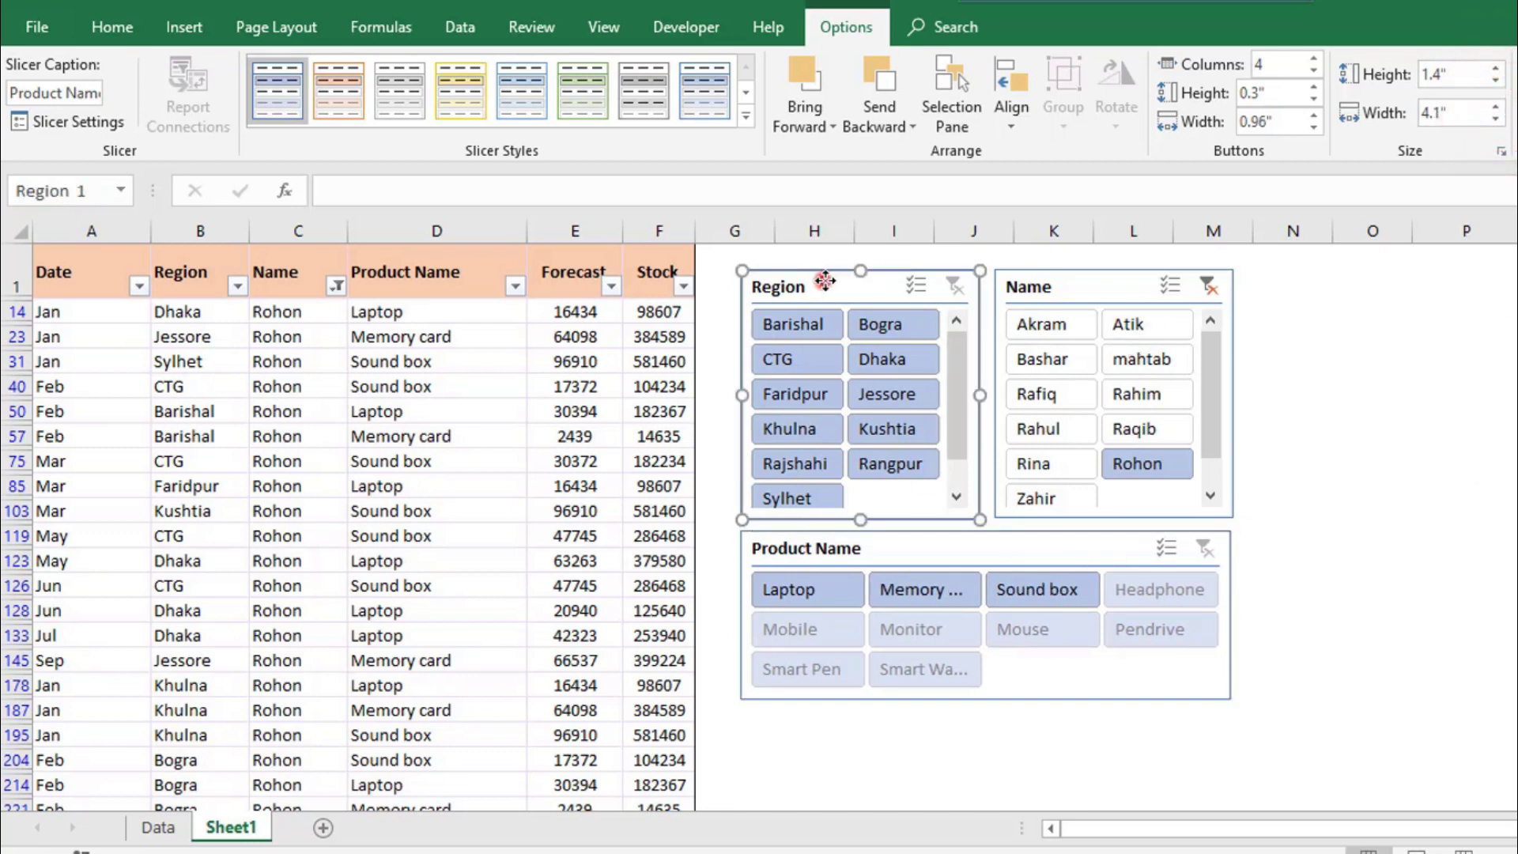
left_click(582, 98)
left_click(656, 91)
left_click(461, 99)
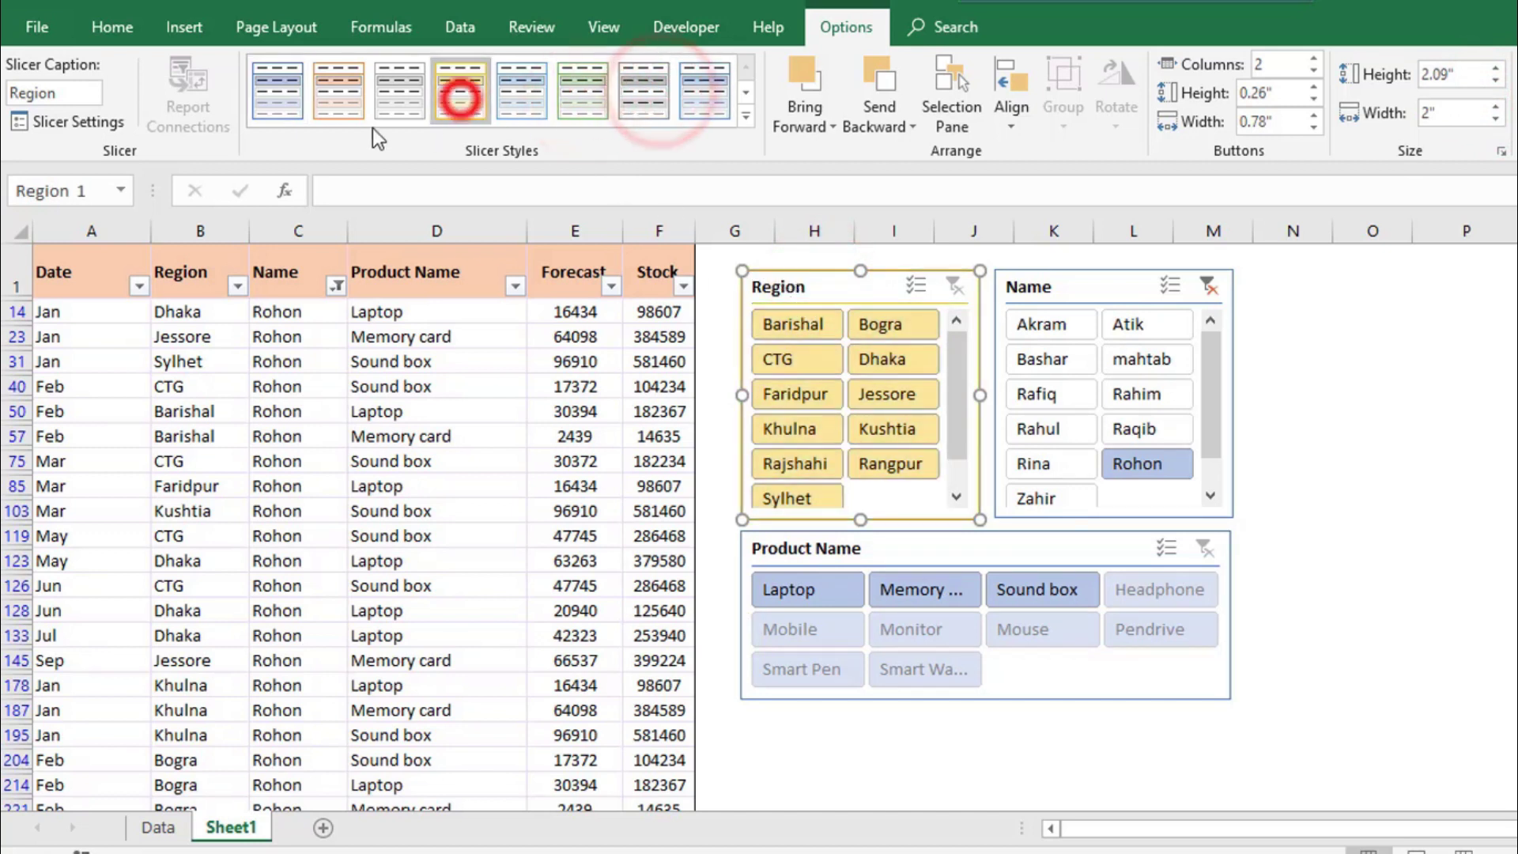
Give the Name slicer the orange style and clear its filter.
left_click(1100, 286)
left_click(283, 104)
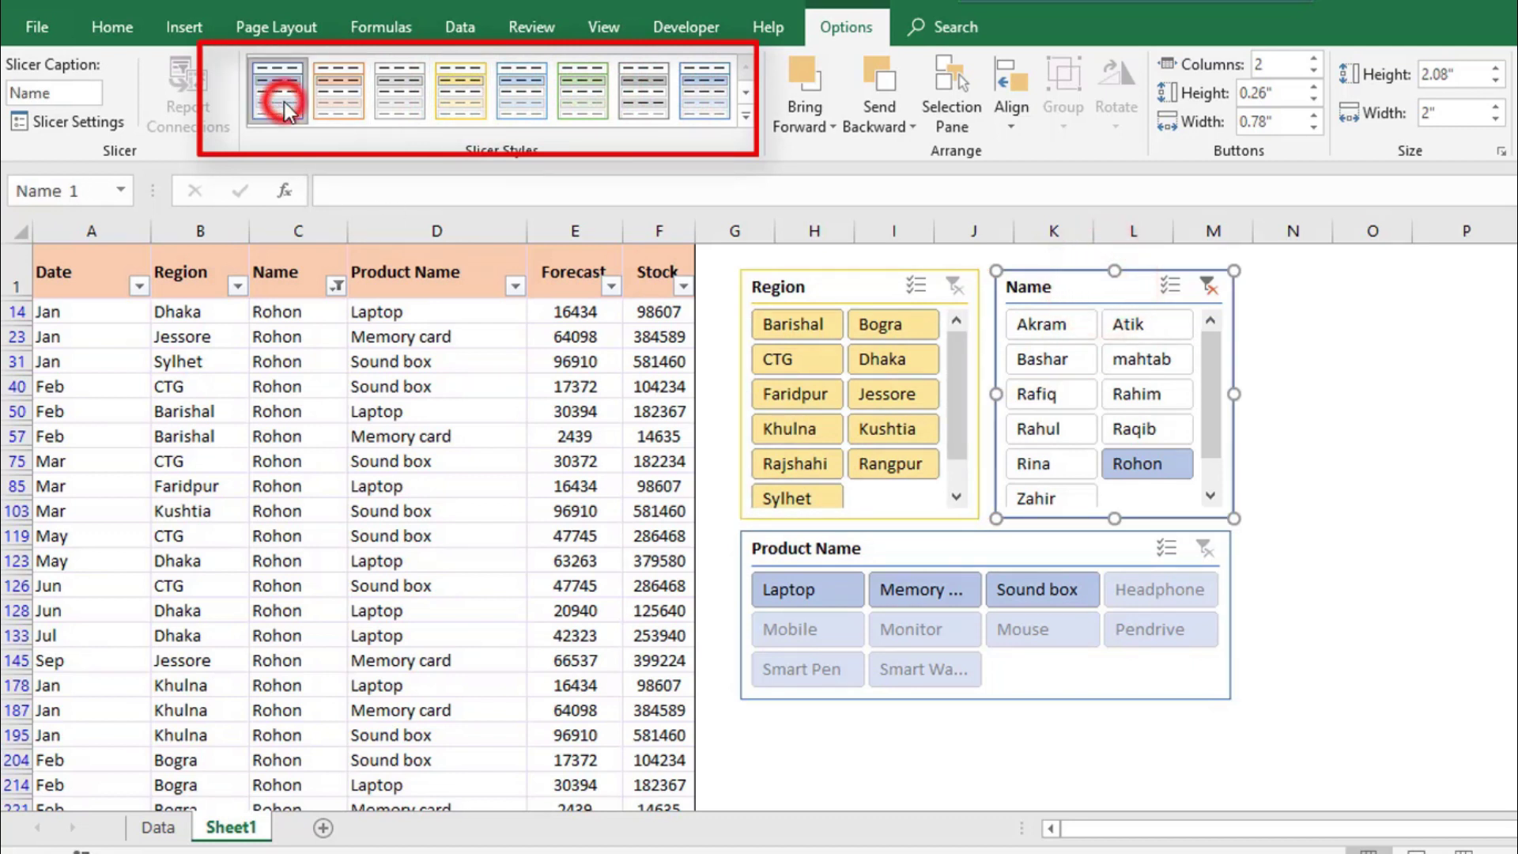
left_click(338, 93)
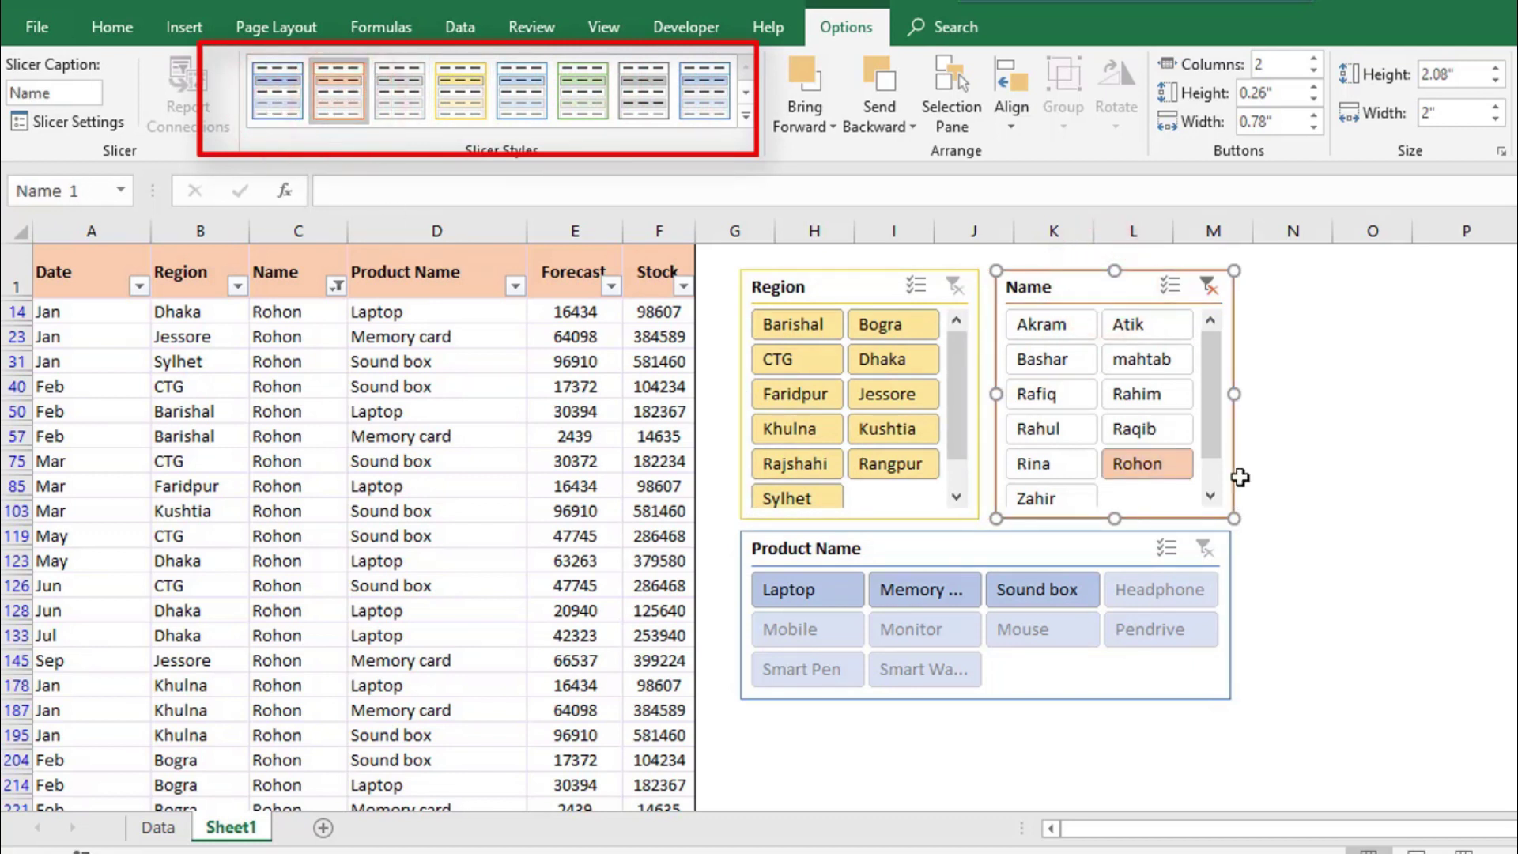
left_click(1211, 289)
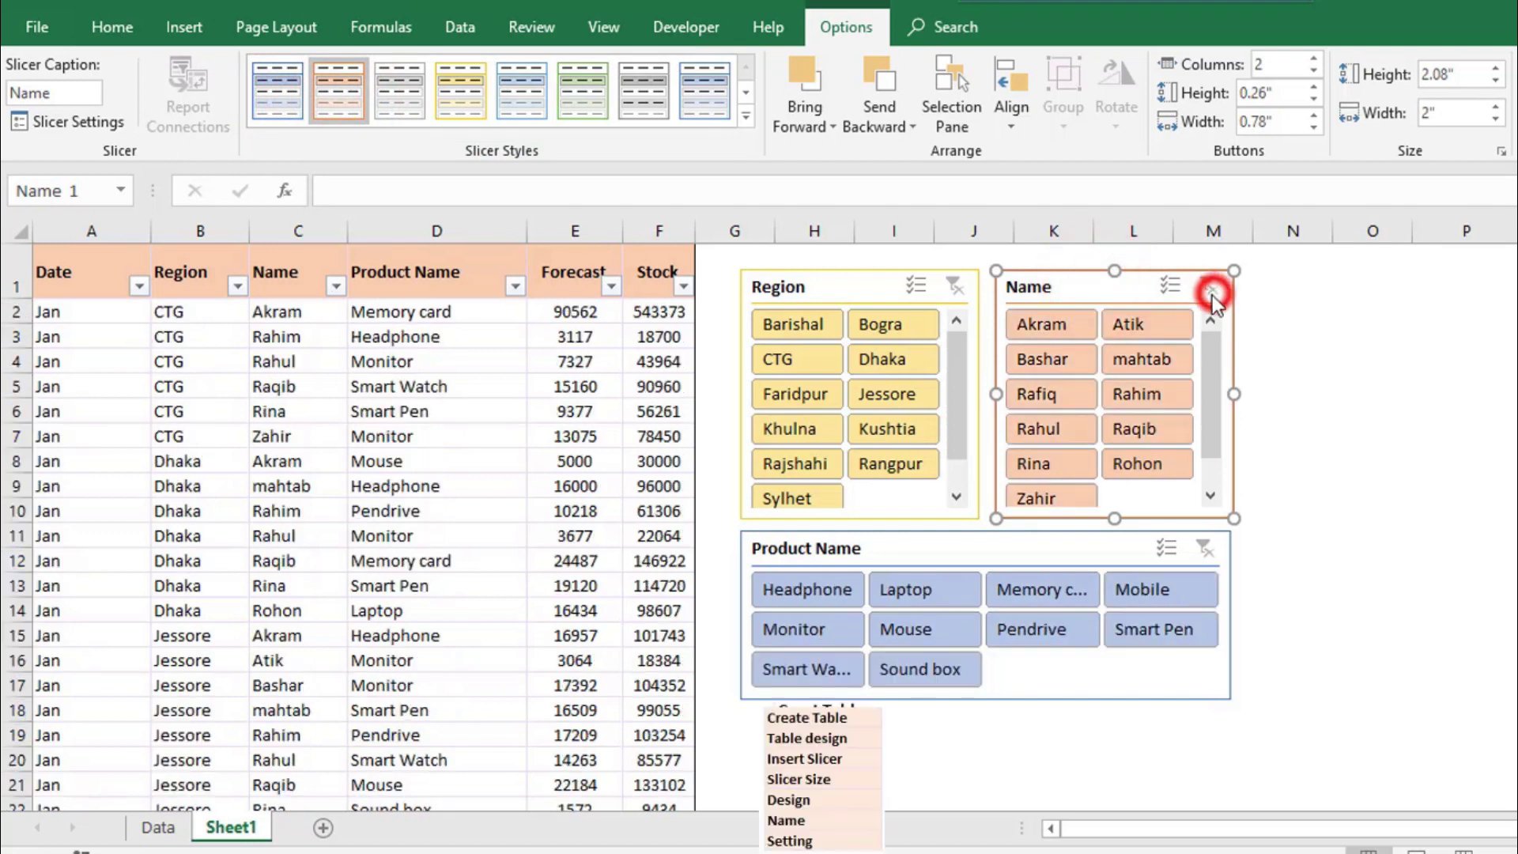
Apply the green slicer style to the Product Name slicer.
left_click(942, 549)
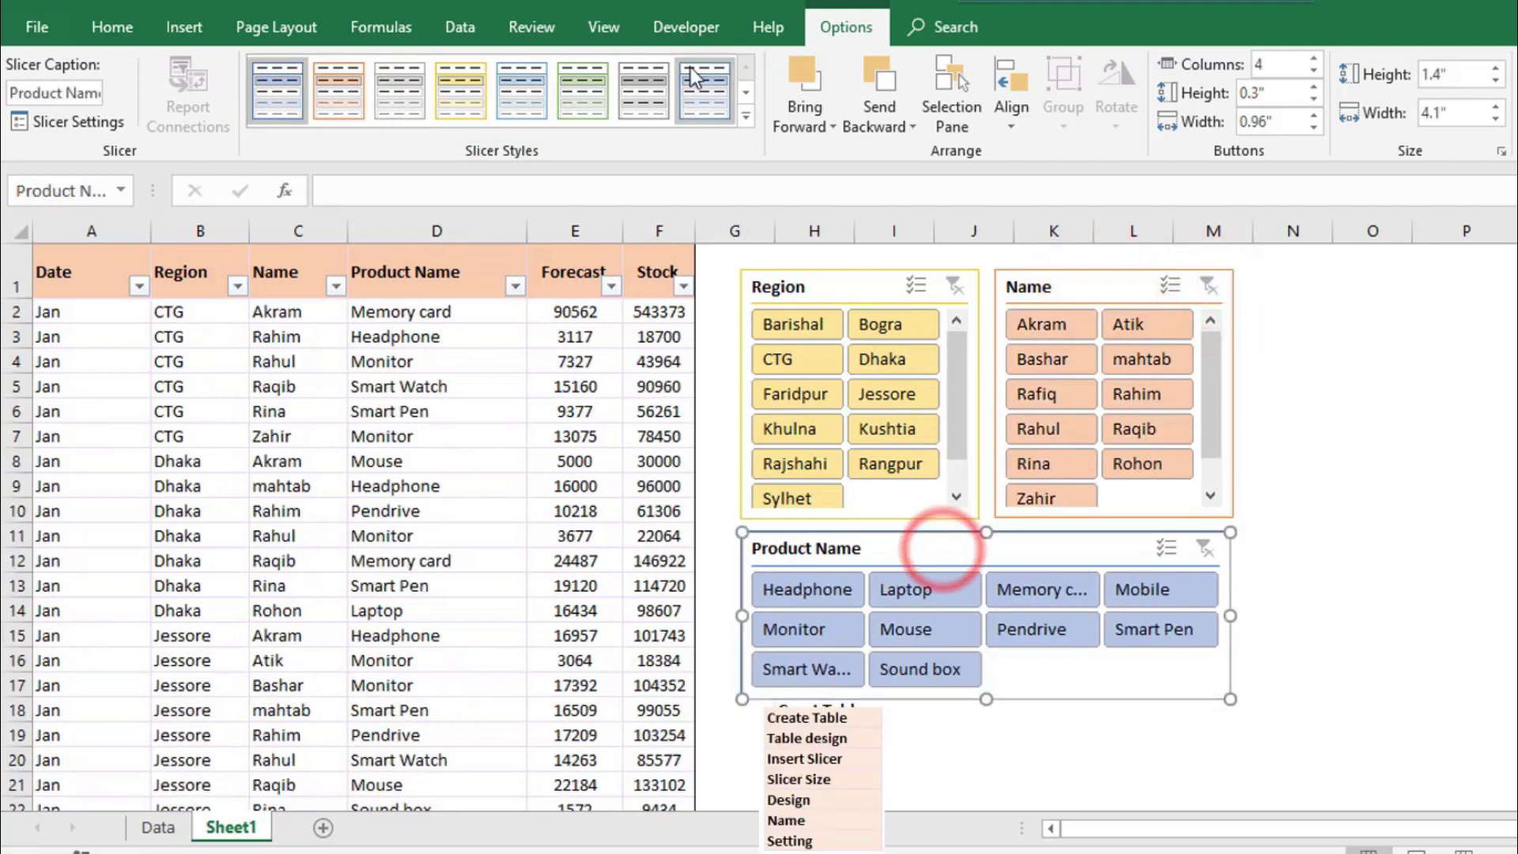
left_click(636, 95)
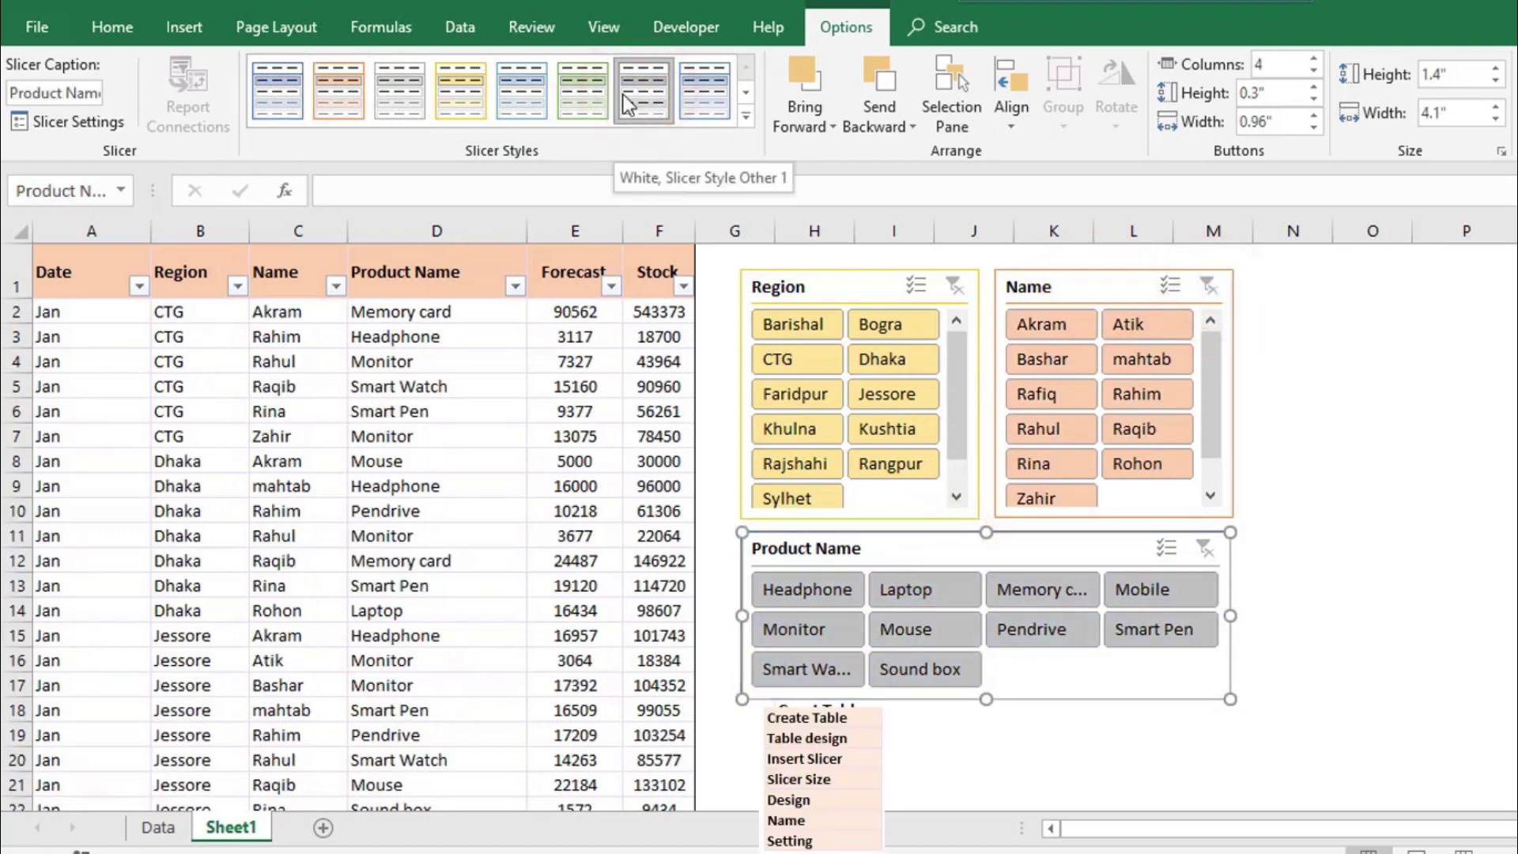
left_click(461, 91)
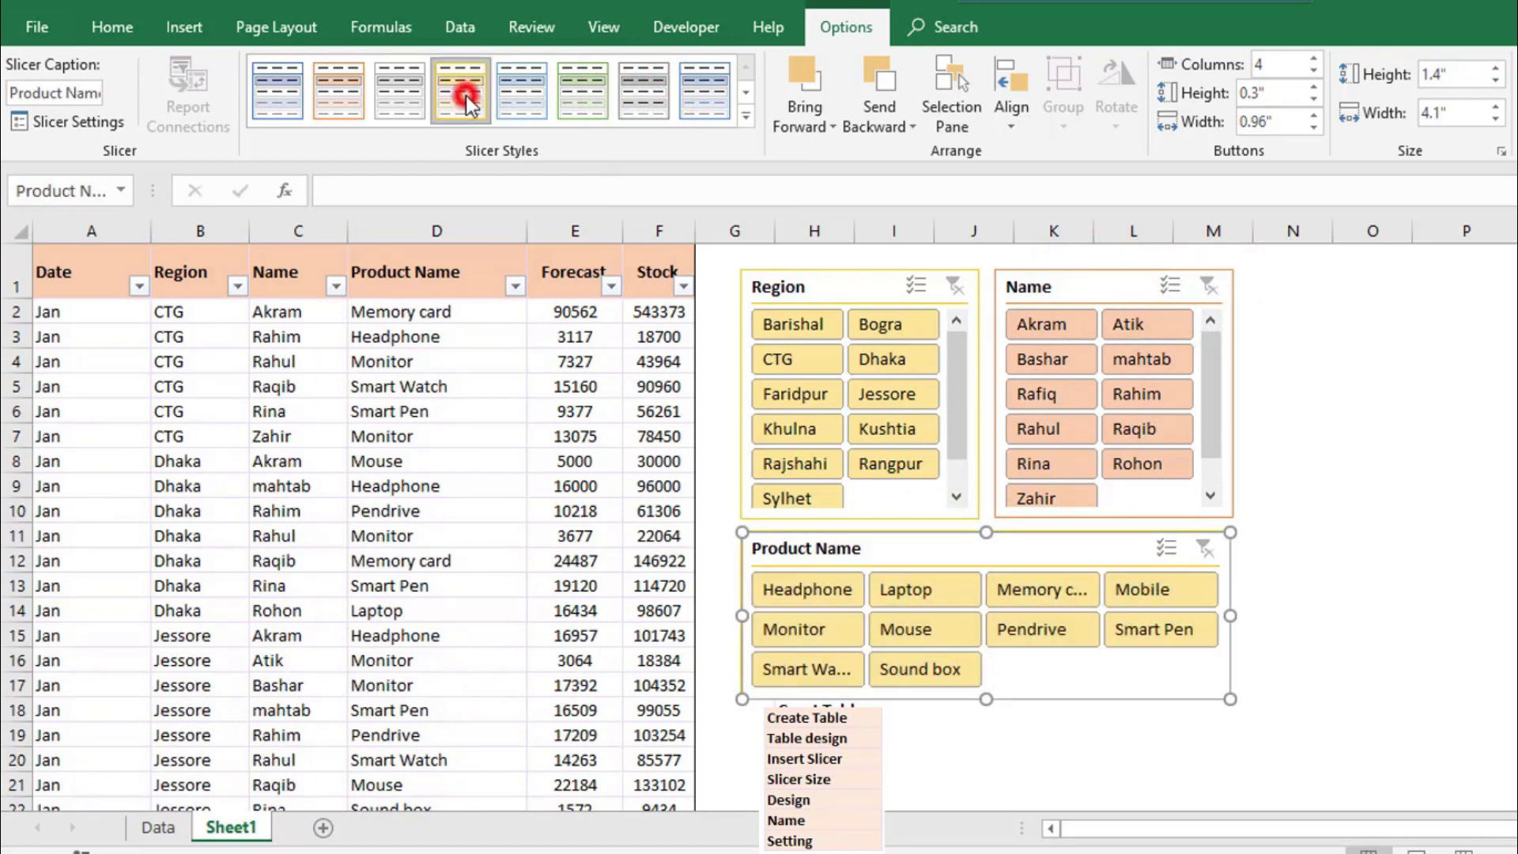
left_click(591, 101)
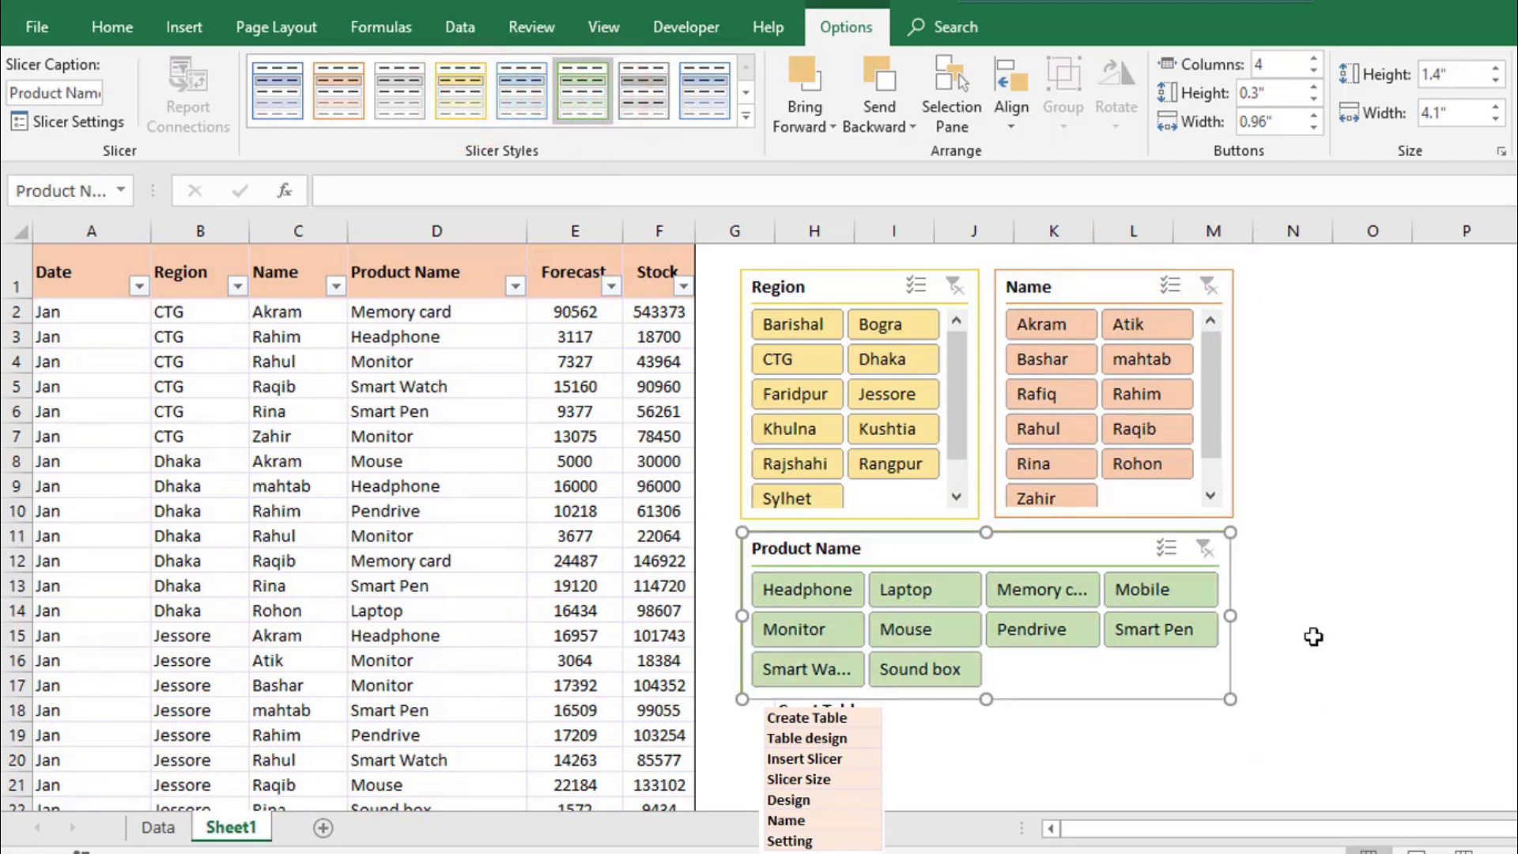
left_click(1366, 585)
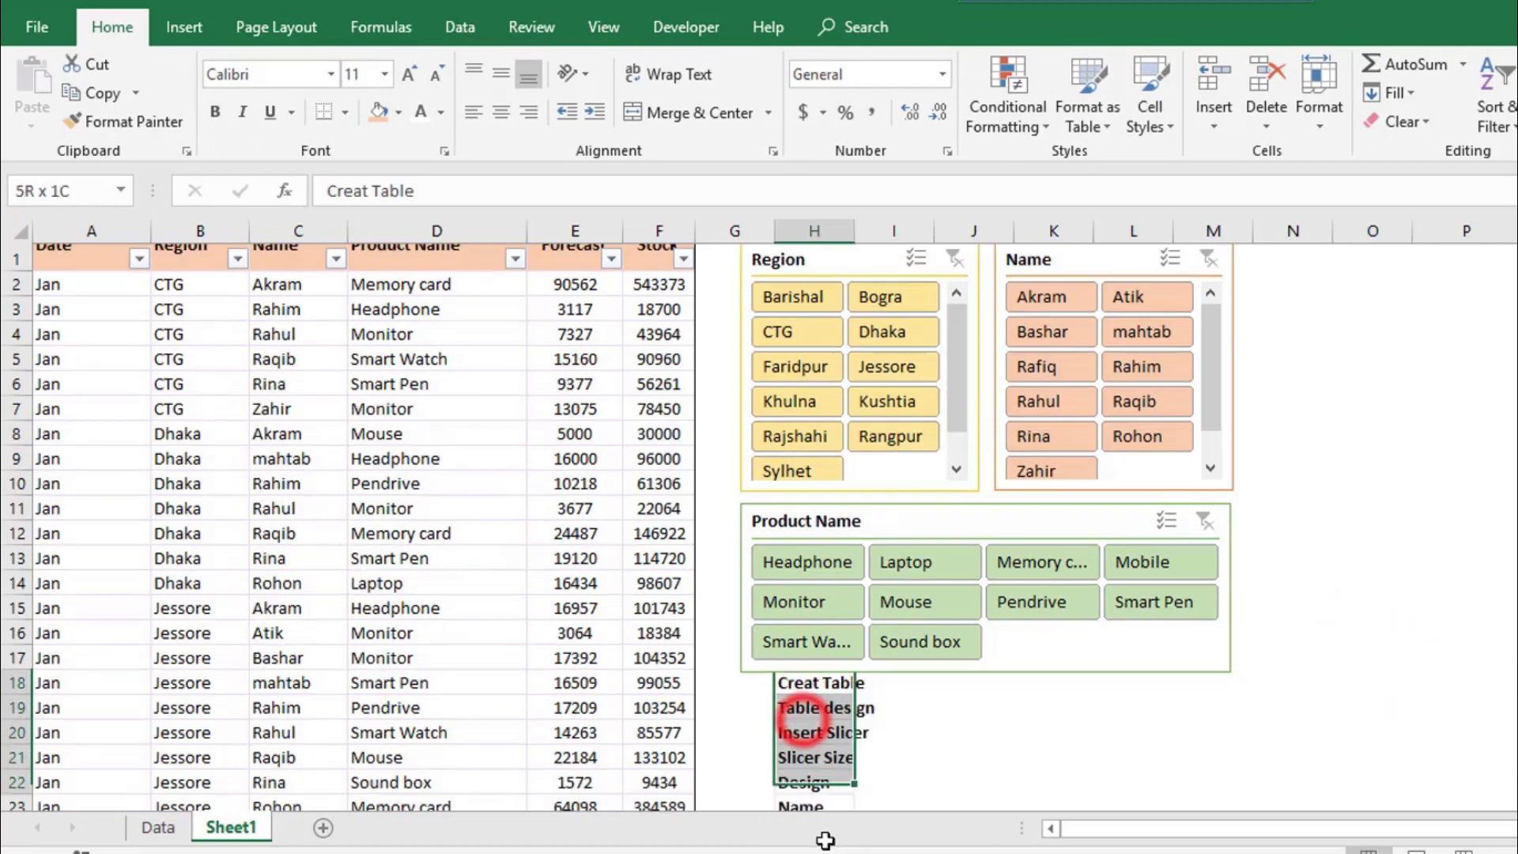
Widen column O to fit the step list and filter Table1 to the Faridpur region.
left_click_drag(1478, 237, 1475, 237)
left_click(1410, 562)
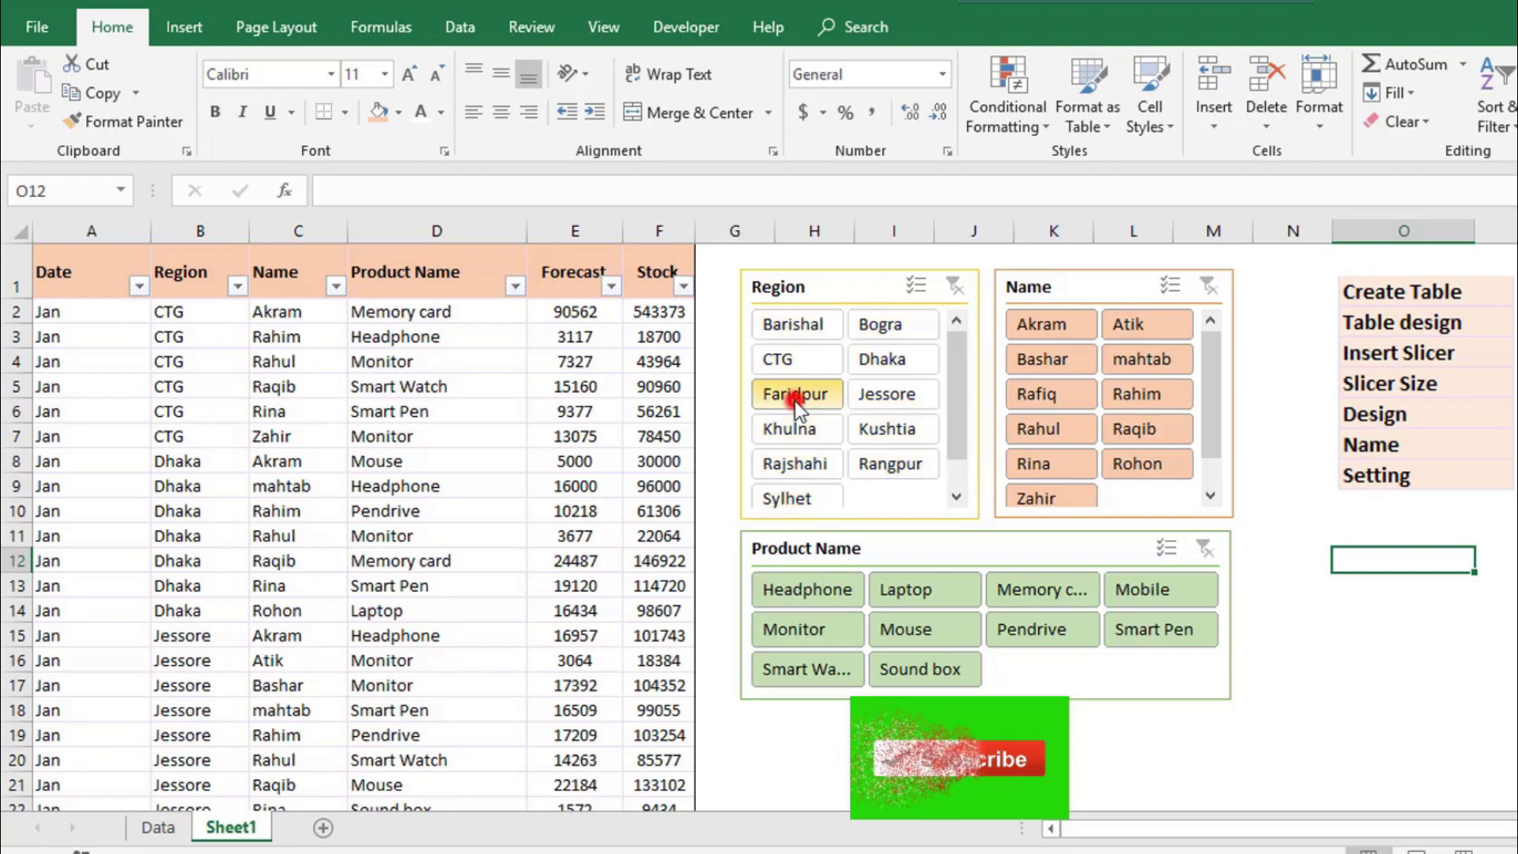
left_click(795, 397)
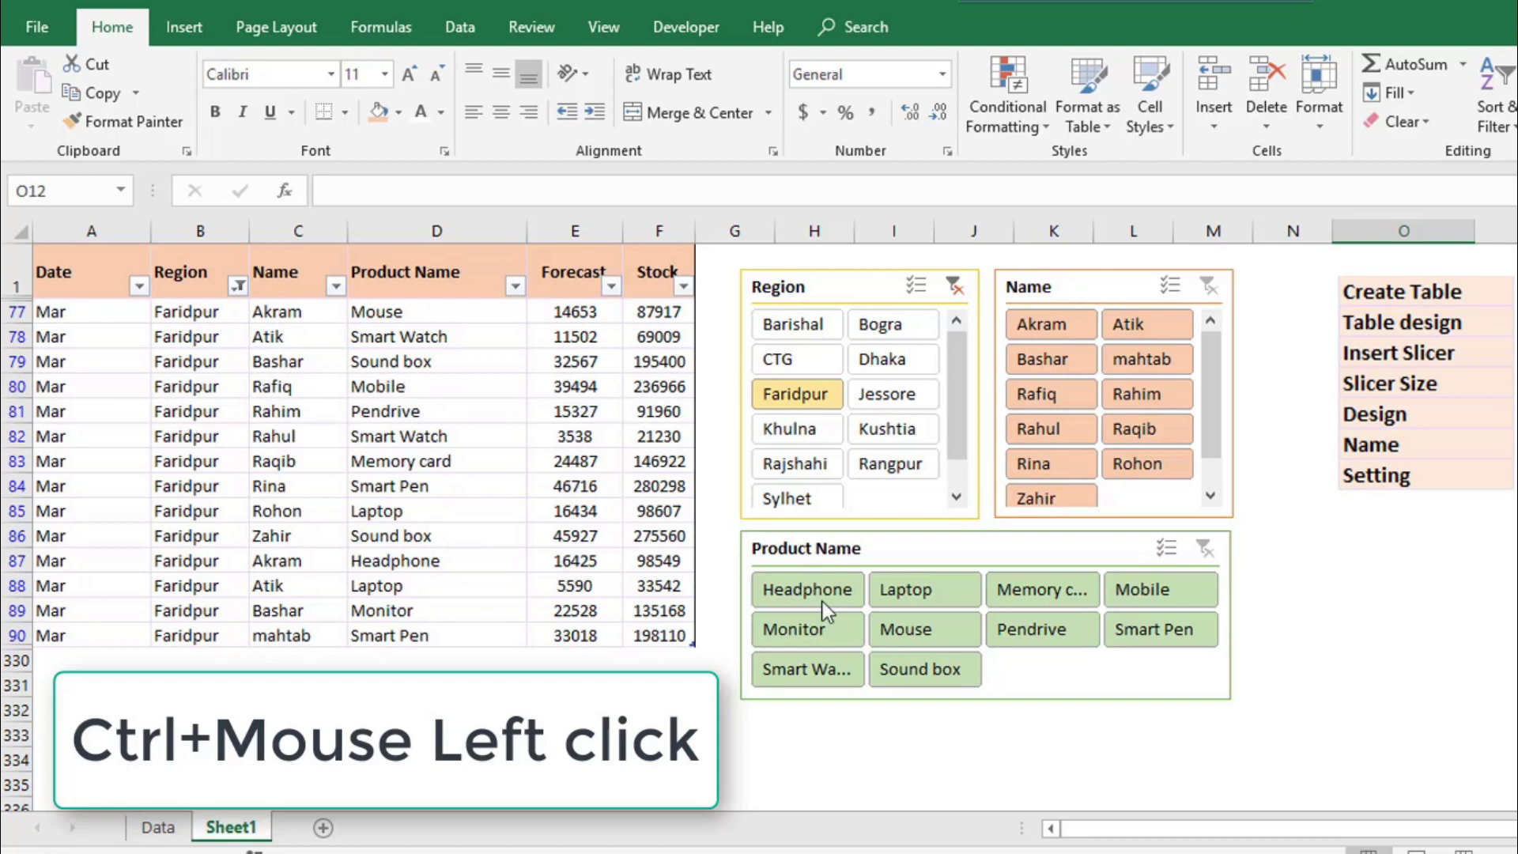
Experiment with slicer filters: Faridpur and Khulna, Pendrive and Monitor, and one salesperson.
left_click(791, 498, "ctrl")
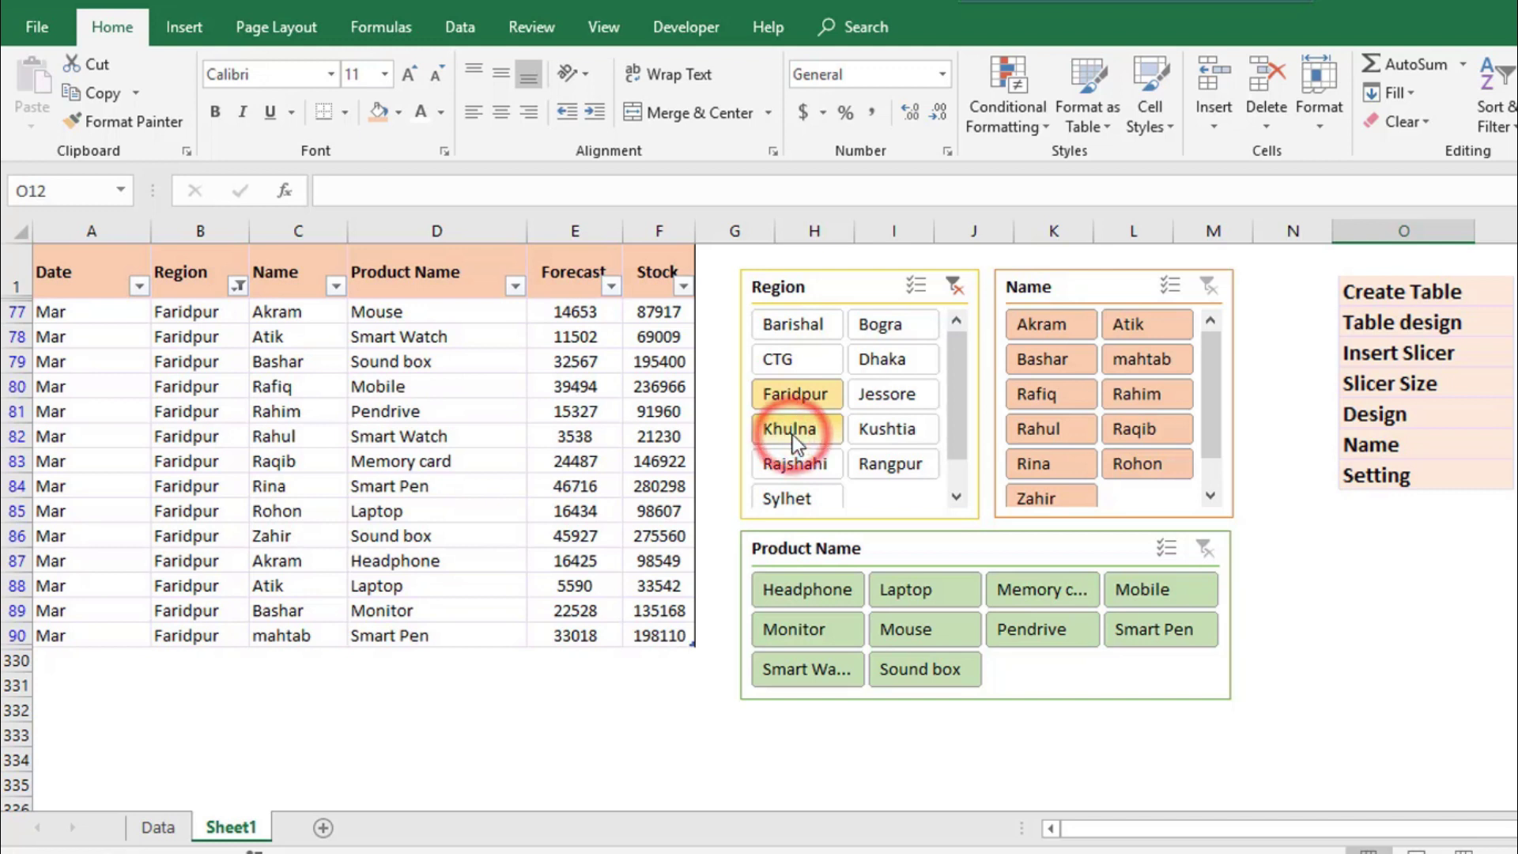
scroll(304, 535, "down", 5)
scroll(314, 540, "up", 4)
scroll(315, 540, "up", 1)
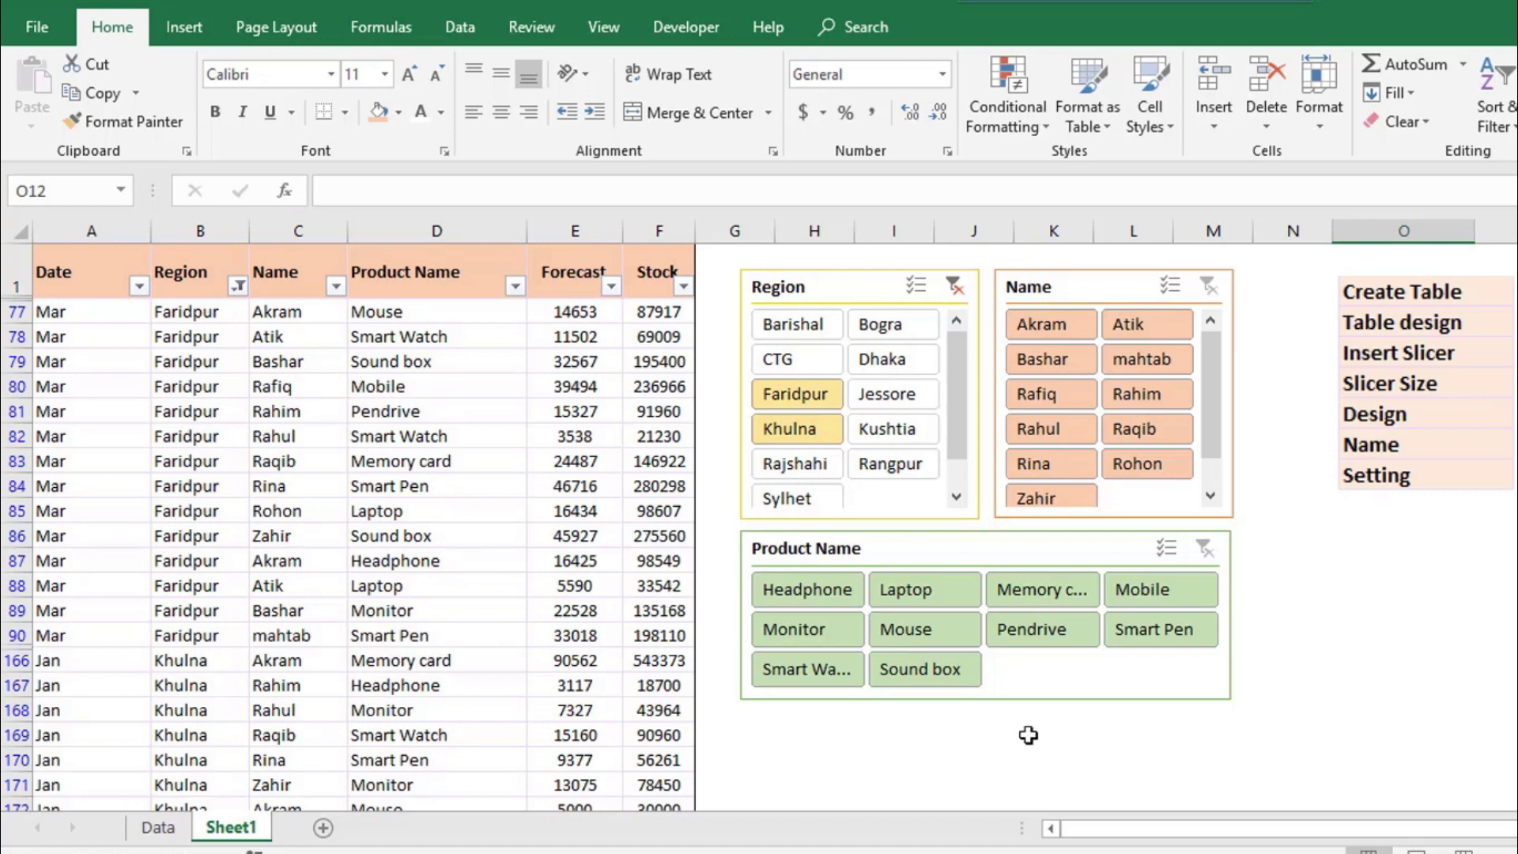
left_click(1036, 629)
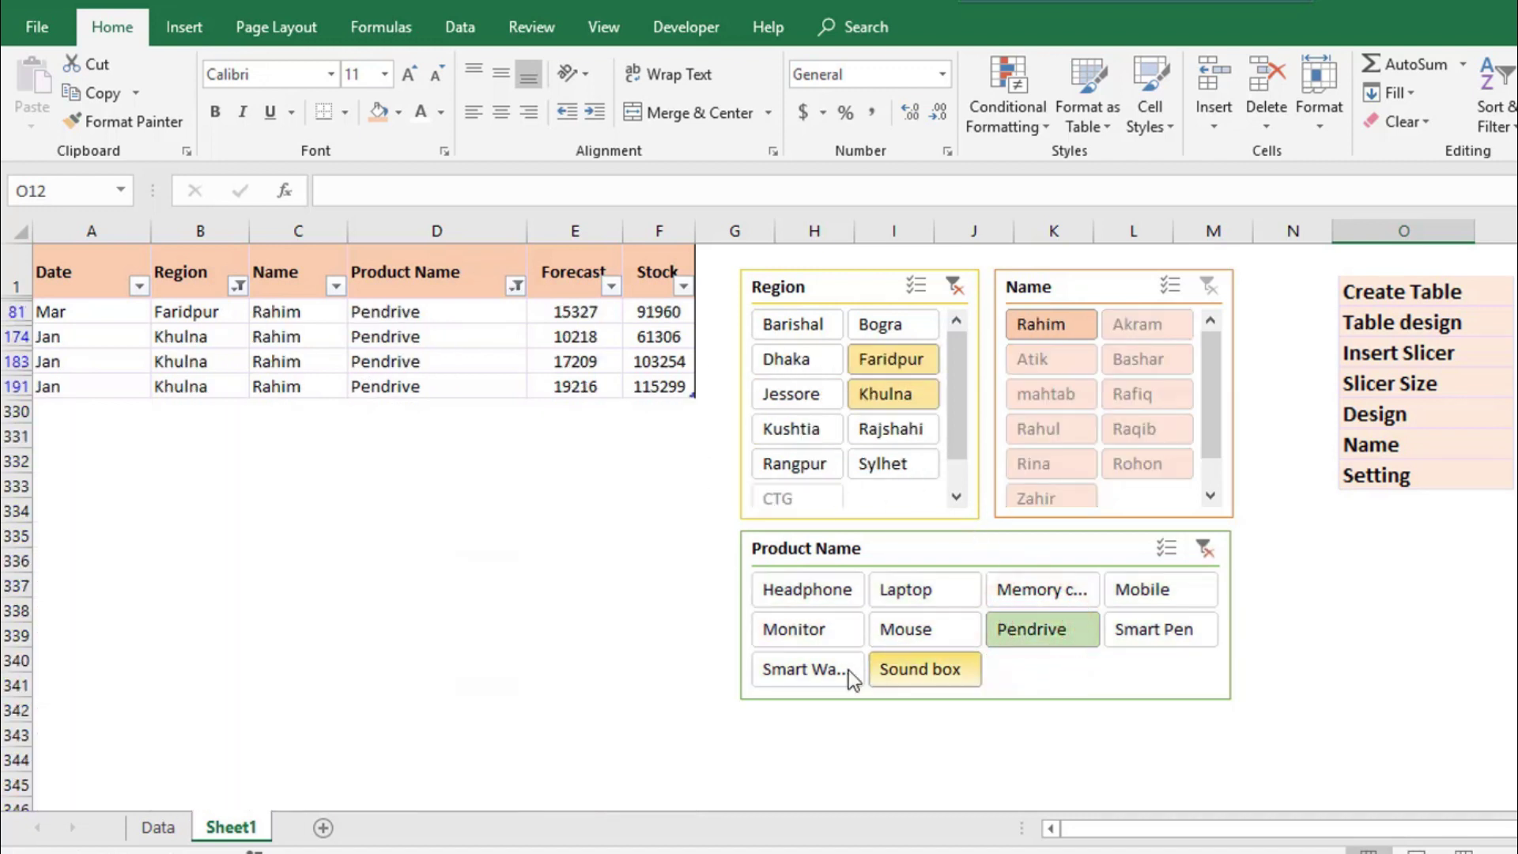
left_click(810, 632)
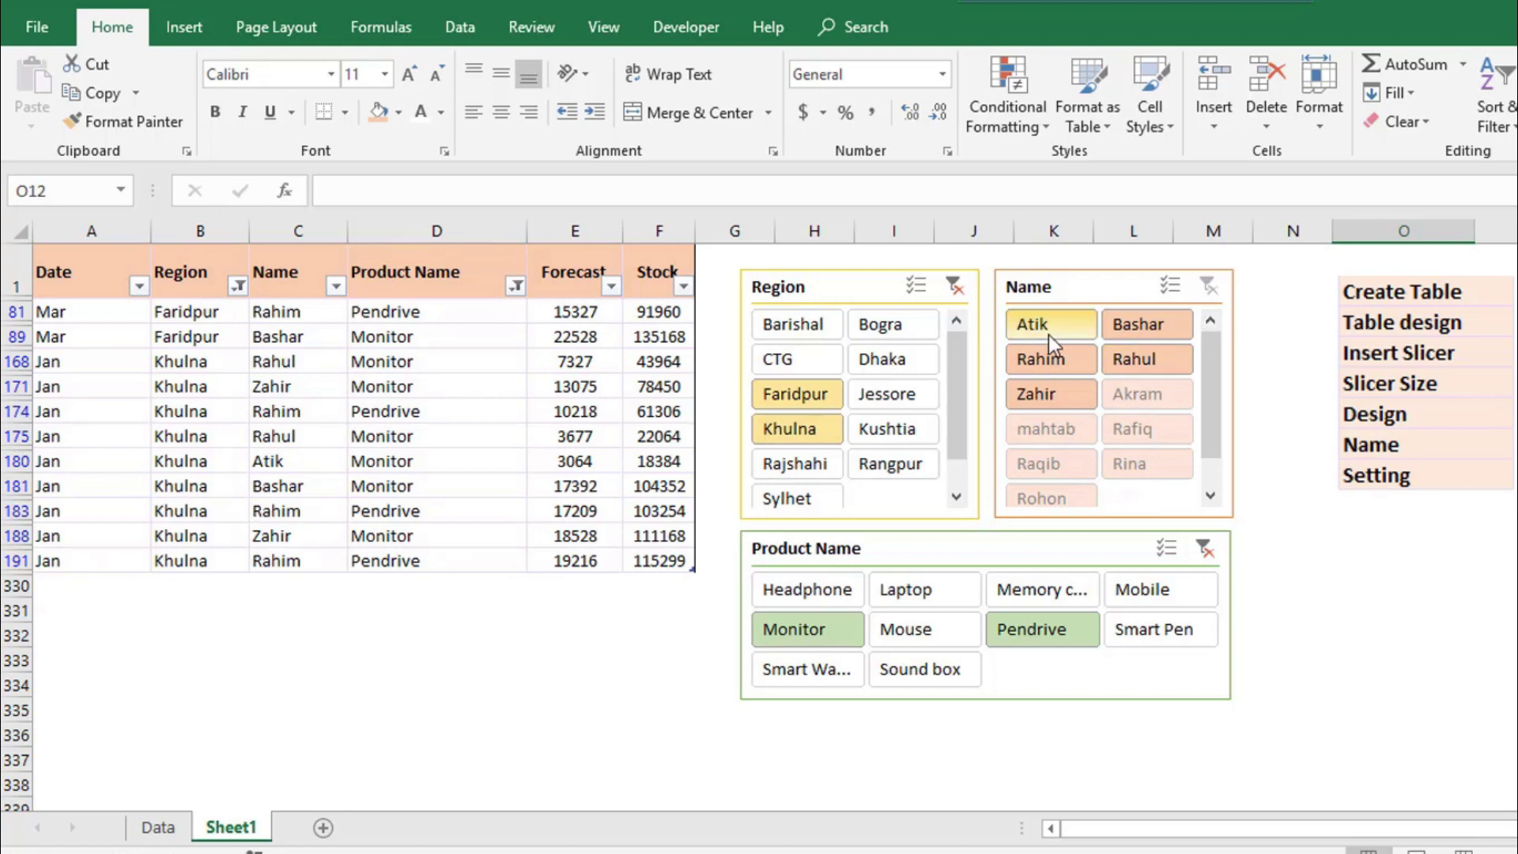
left_click(1041, 359)
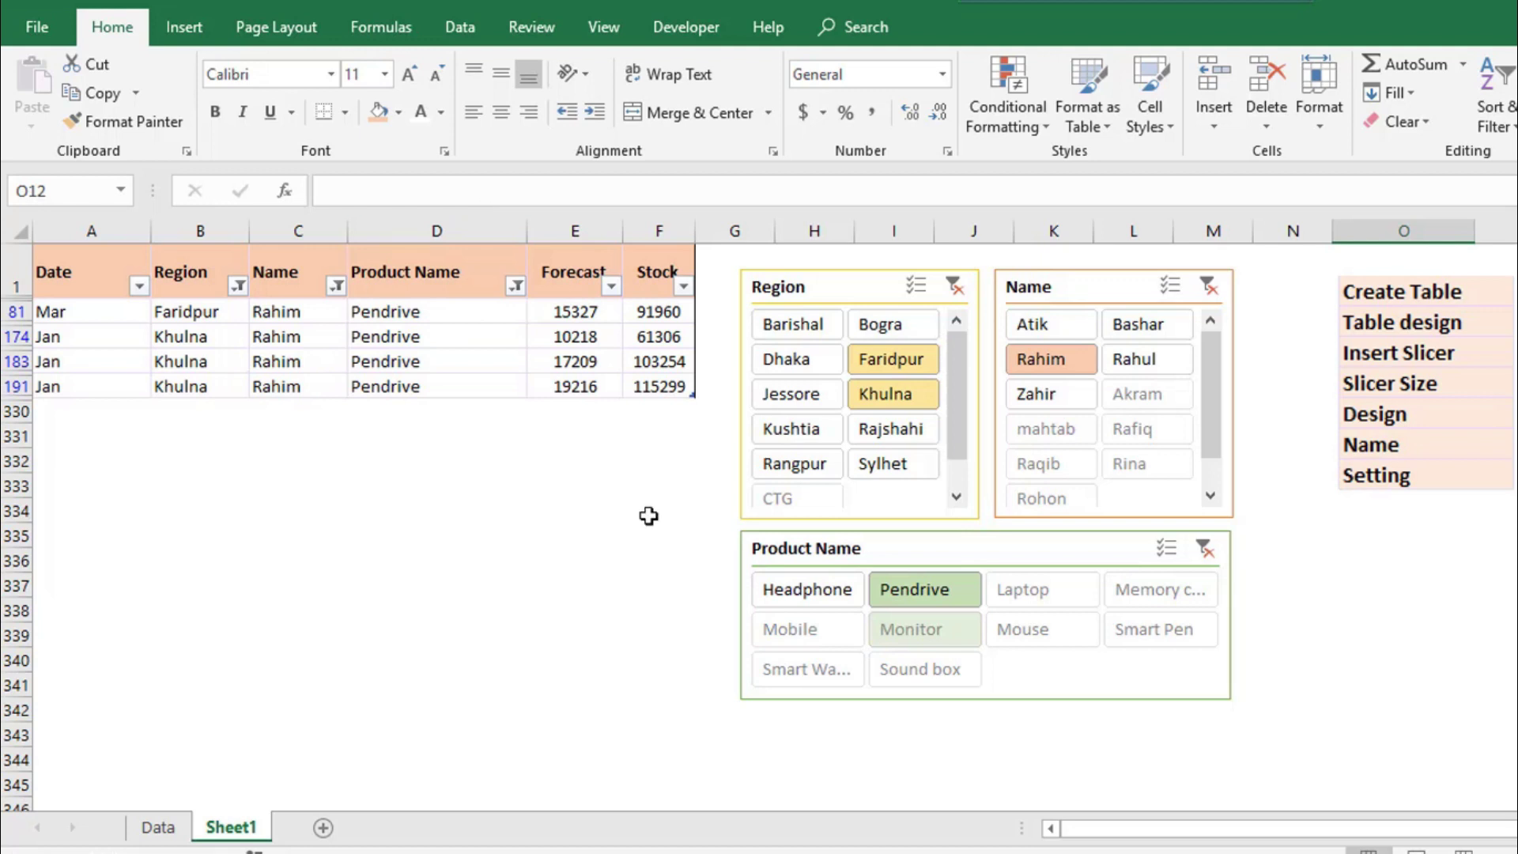
Clear the Product Name, Name and Region slicer filters so all rows show.
left_click(1165, 550)
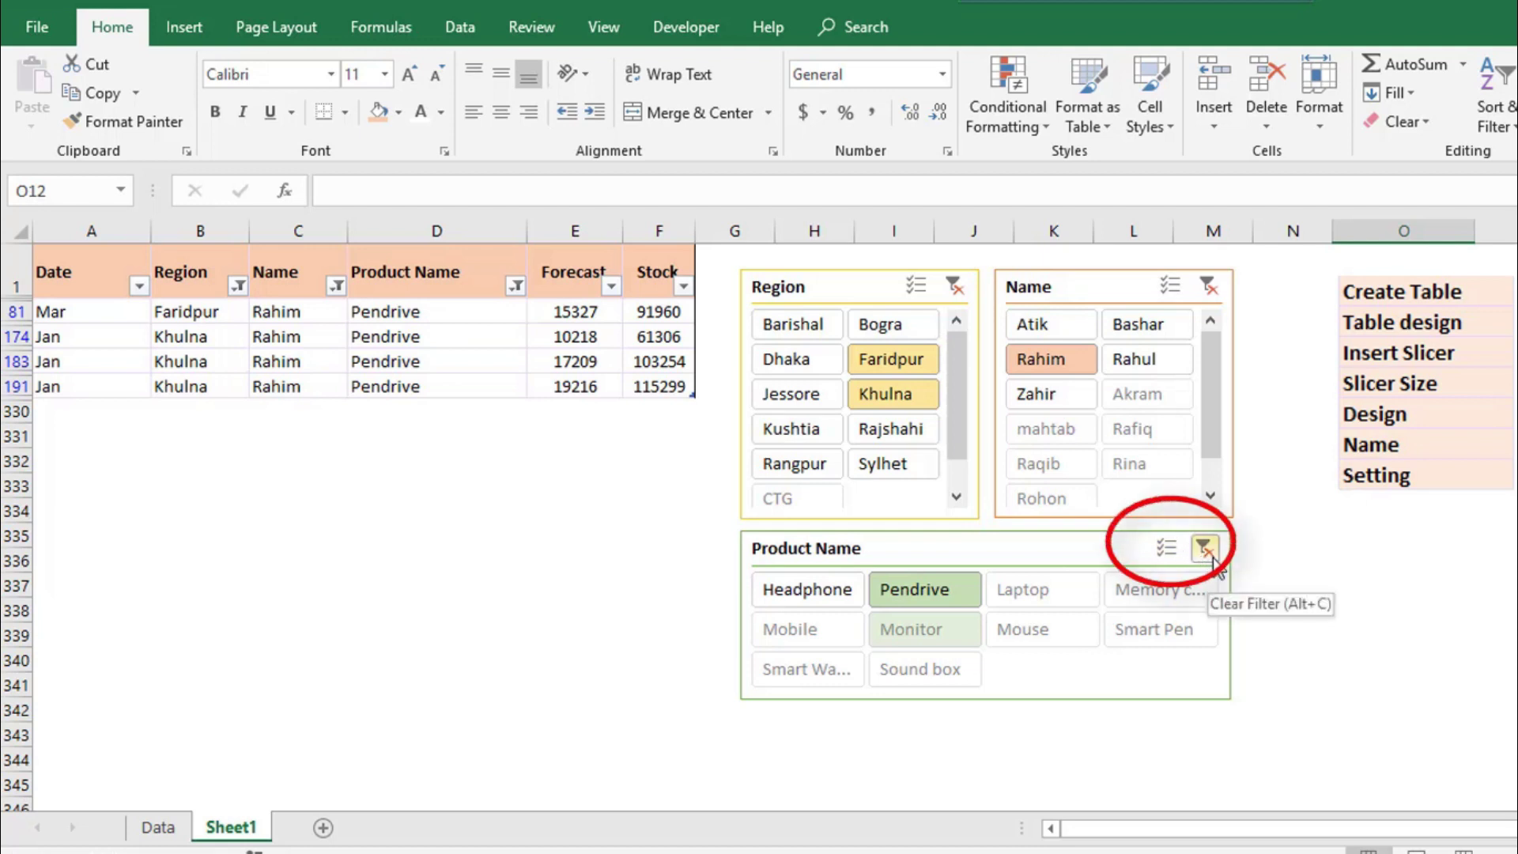
left_click(1210, 554)
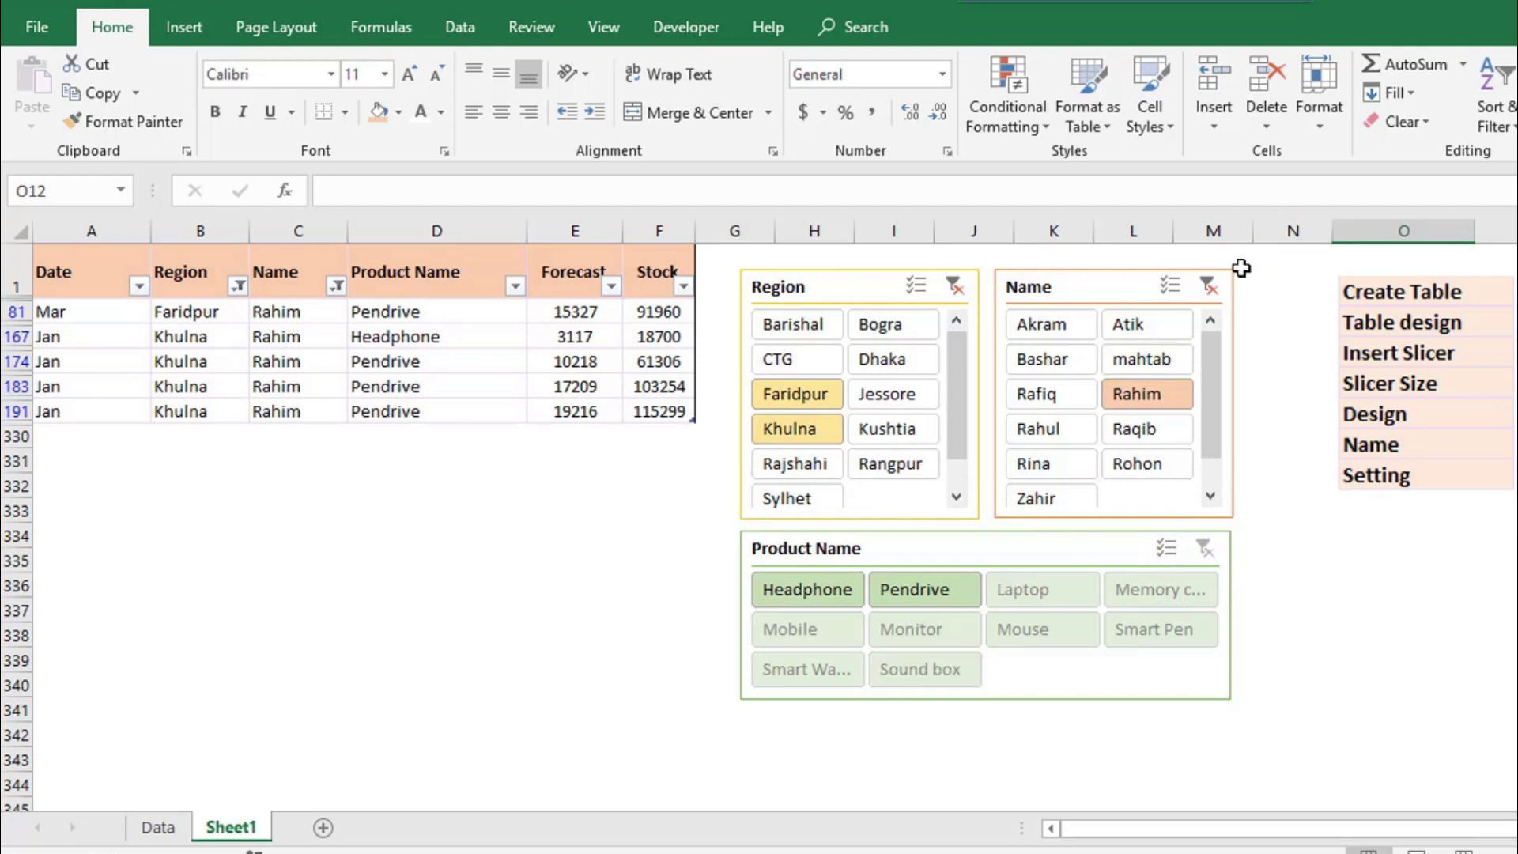
left_click(1206, 286)
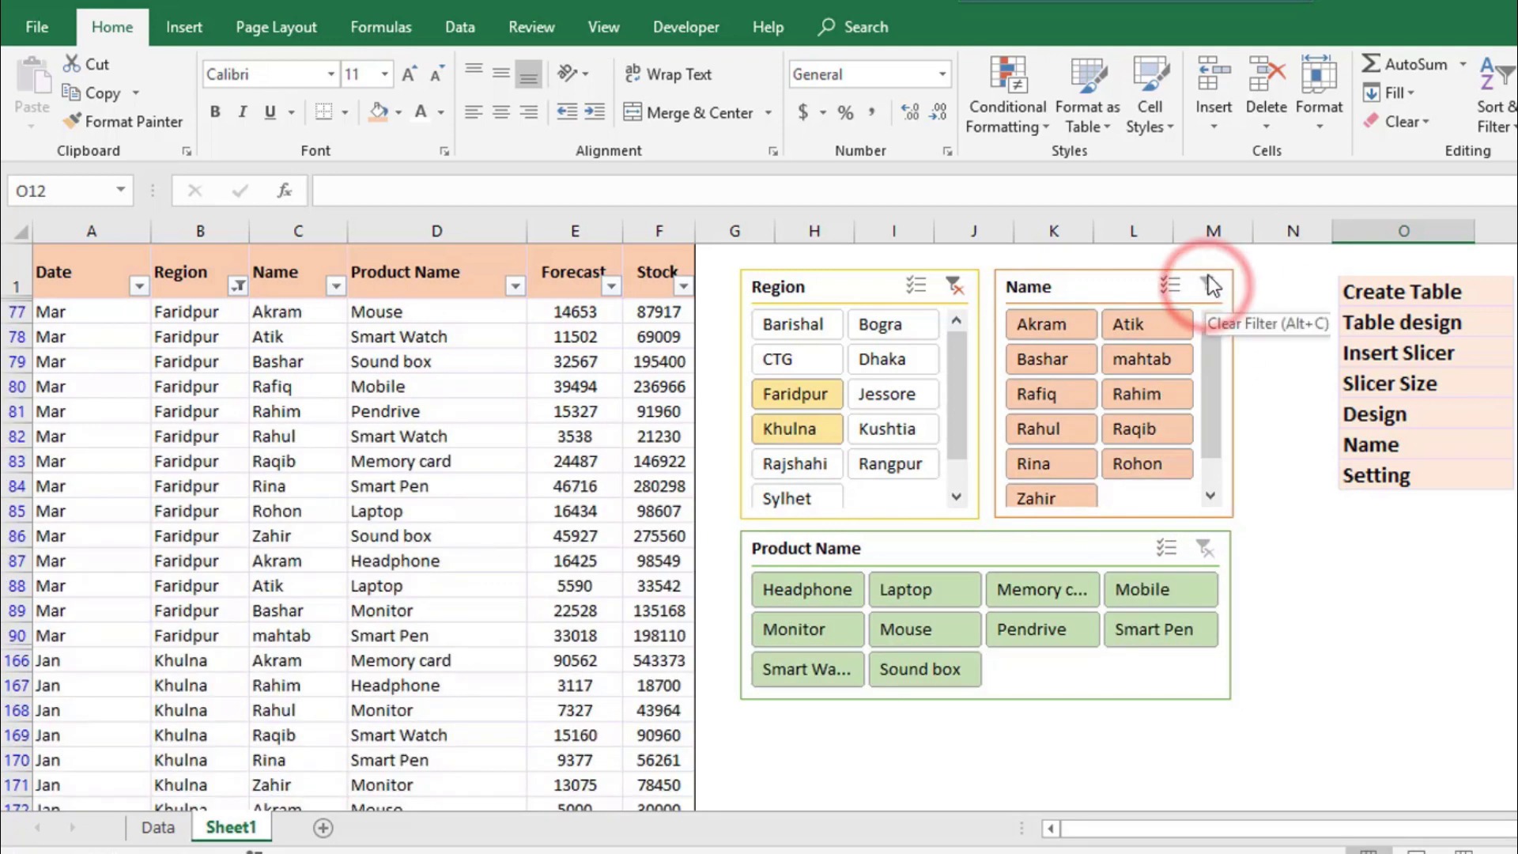
left_click(955, 284)
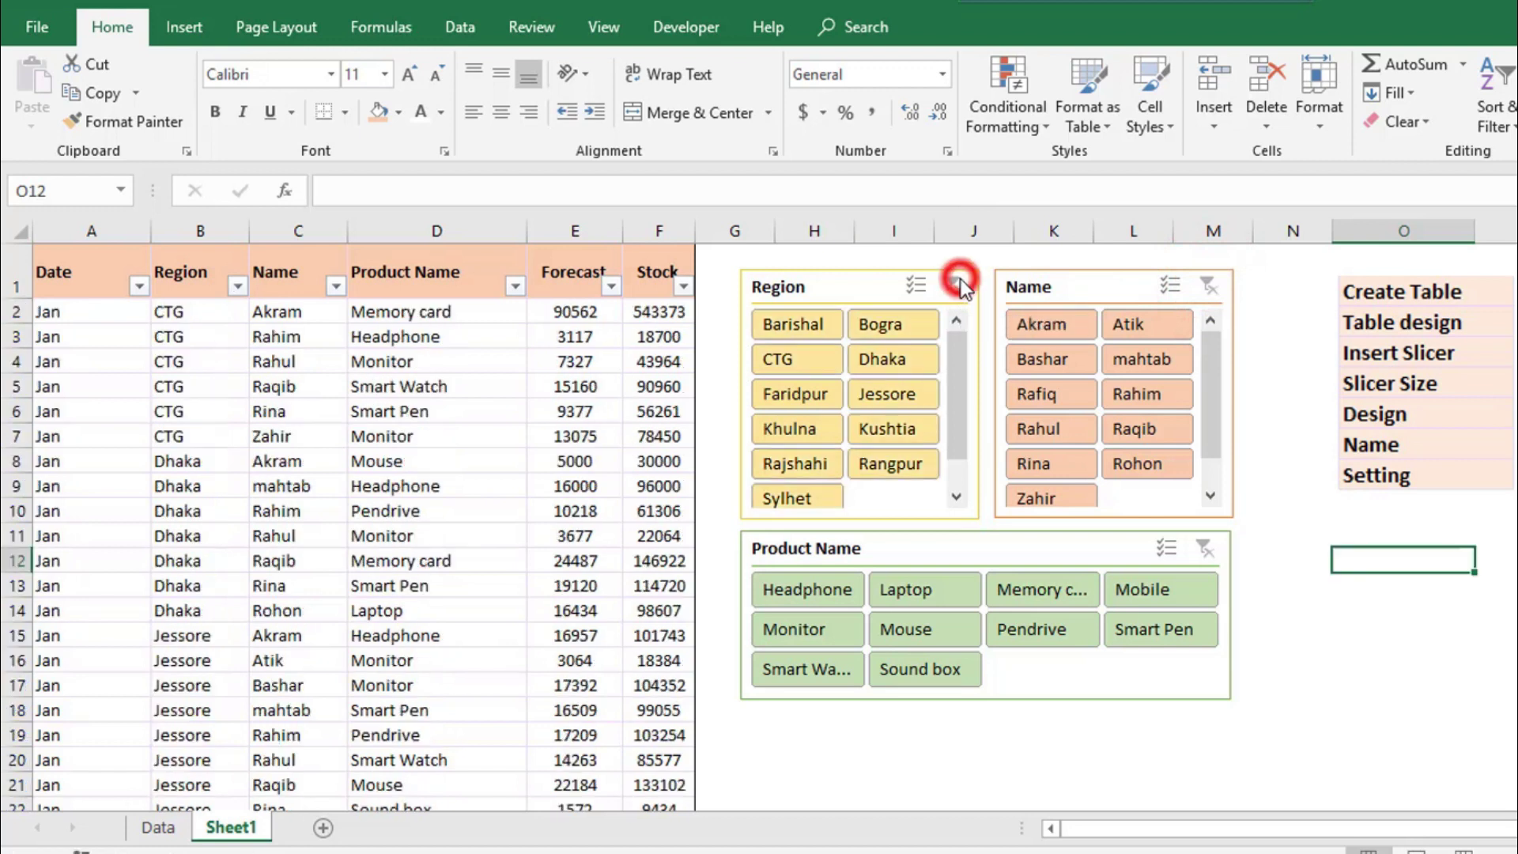
left_click(1124, 563)
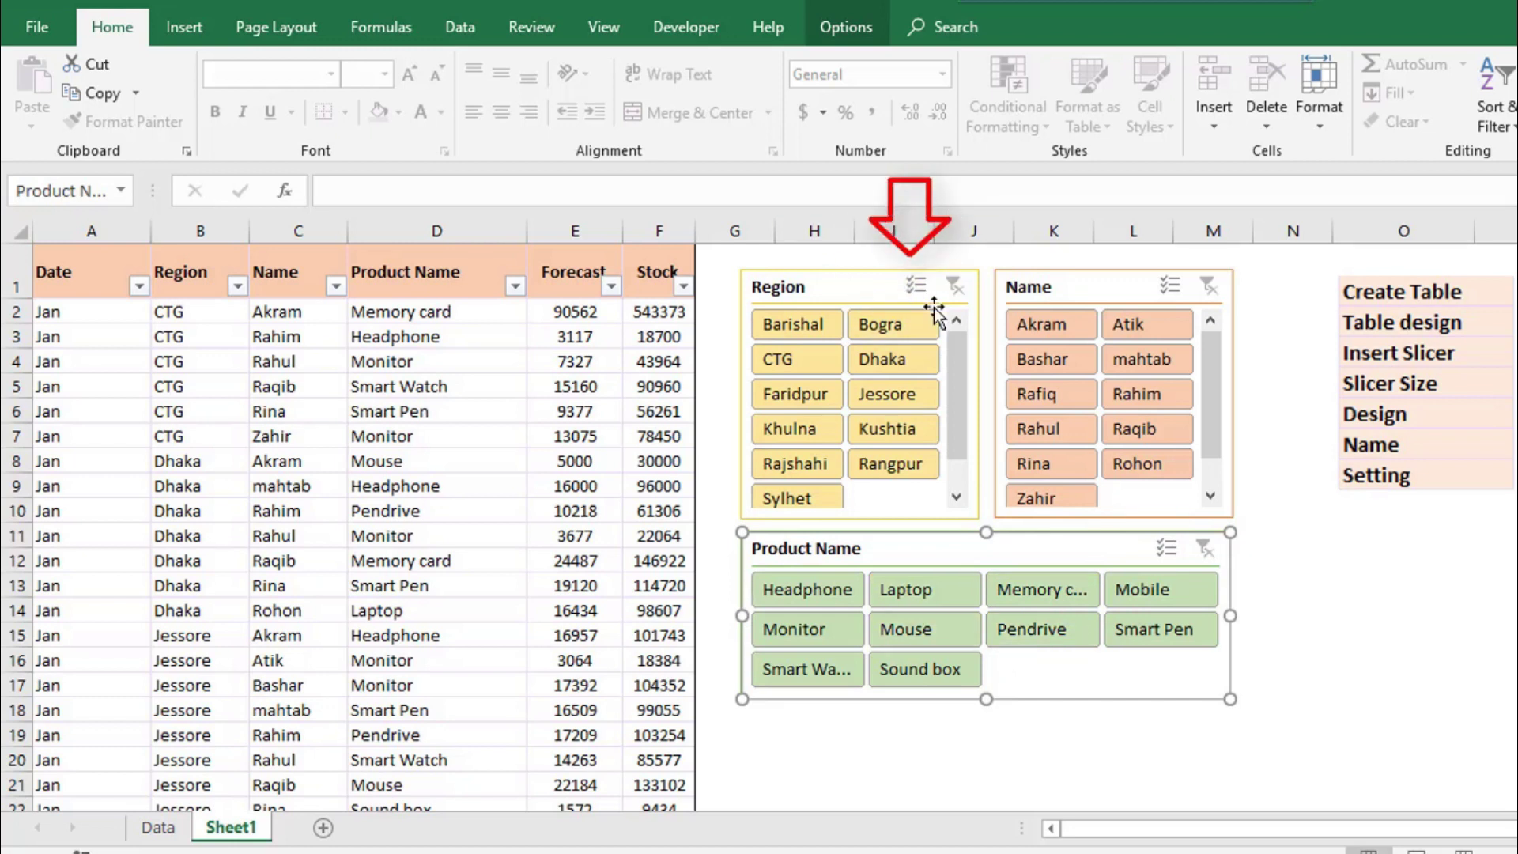
Enable Multi-Select on the Region slicer and deselect every region except Barishal, Bogra and Sylhet.
left_click(919, 284)
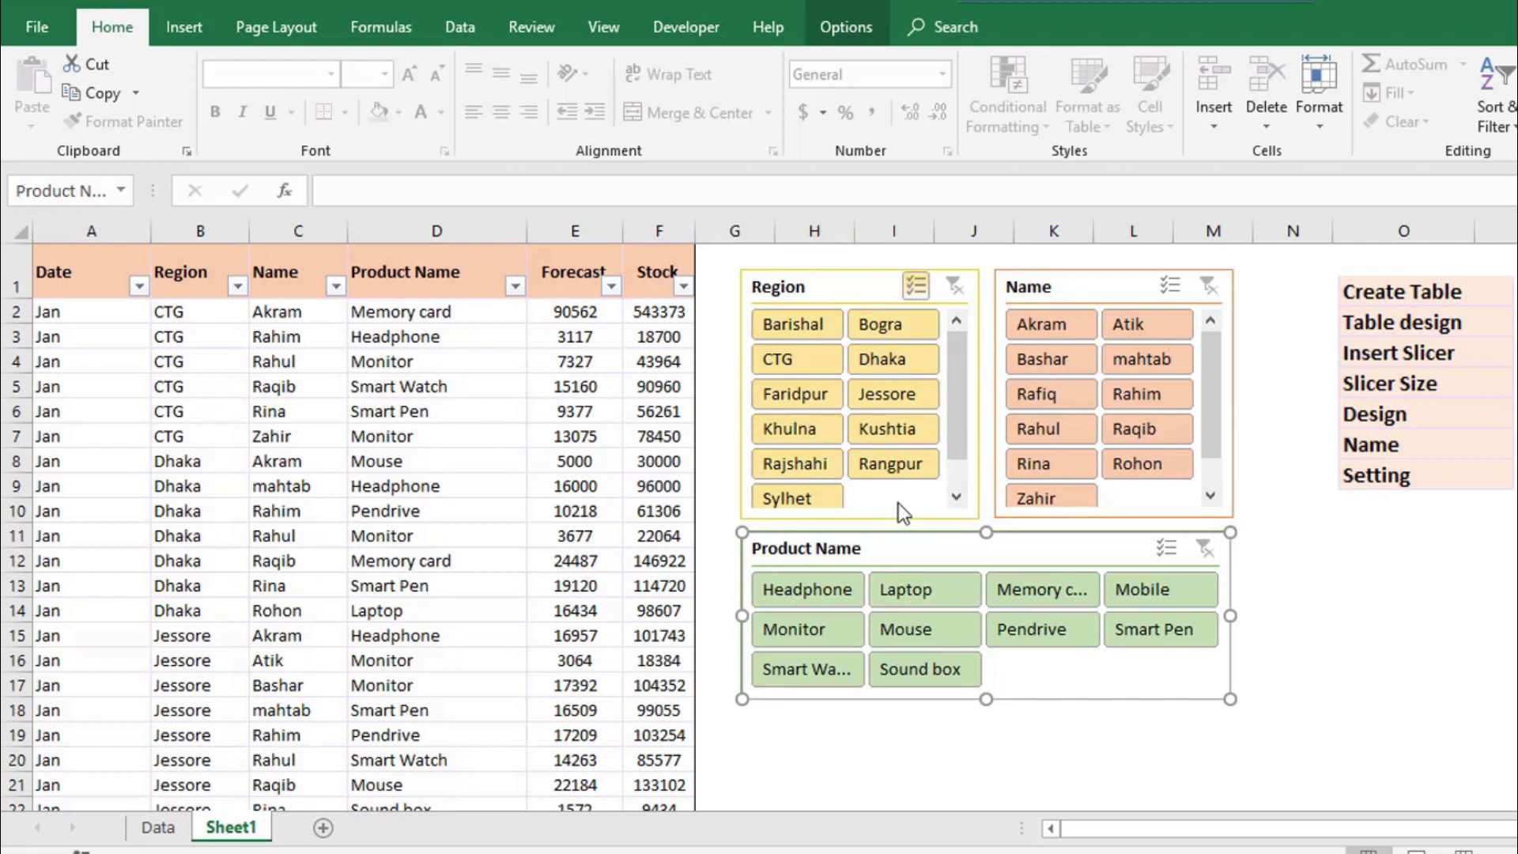
left_click(804, 387)
left_click(791, 359)
left_click(864, 359)
left_click(884, 394)
left_click(886, 429)
left_click(789, 429)
left_click(794, 464)
left_click(881, 458)
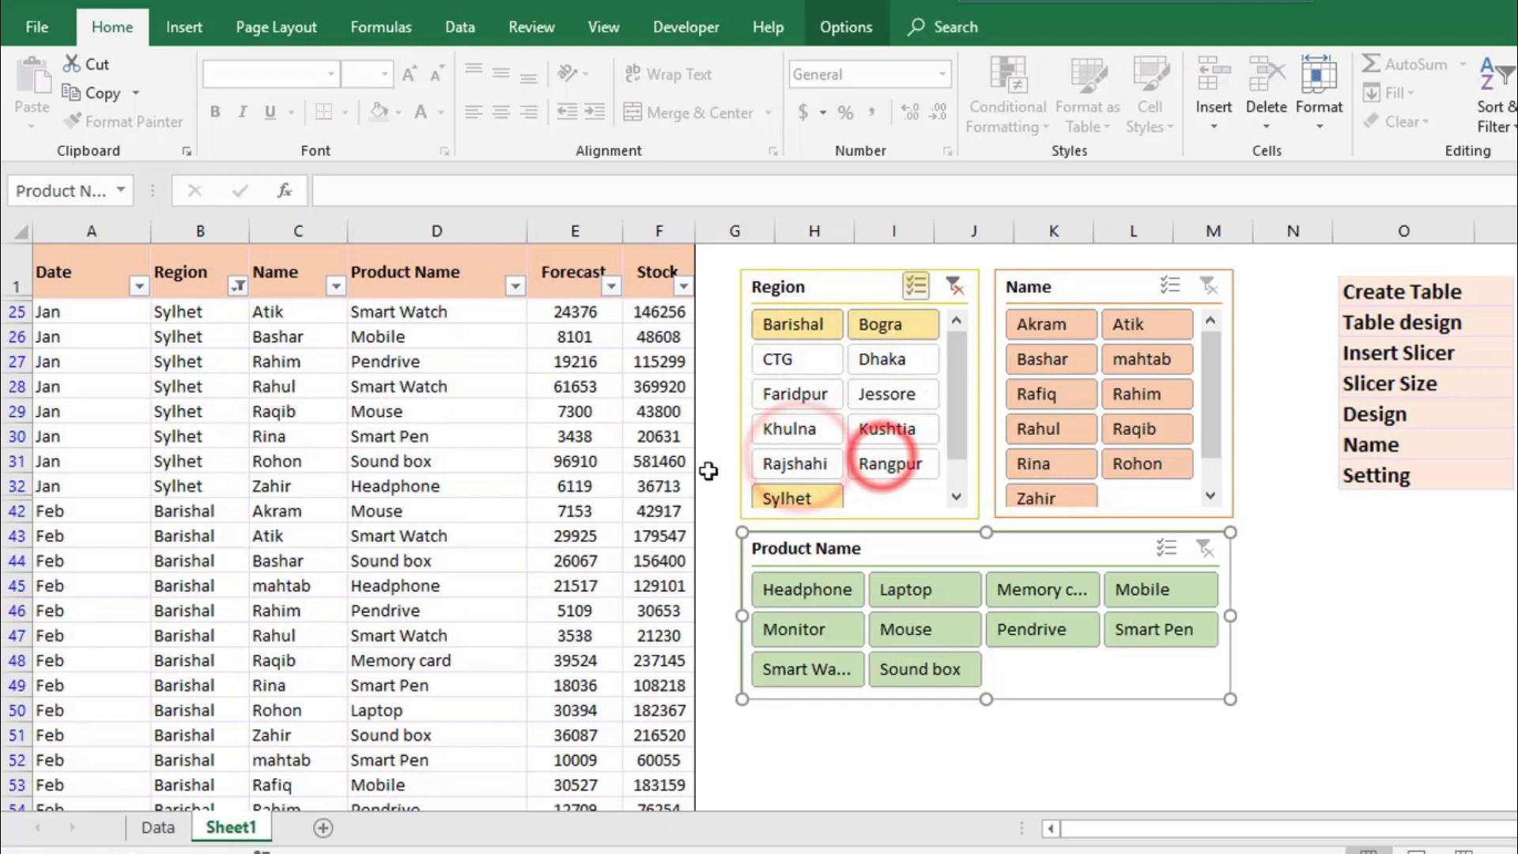
Review the filtered rows from cell D43 and turn on Multi-Select for the Name slicer.
left_click(374, 535)
scroll(378, 556, "down", 6)
scroll(378, 556, "up", 3)
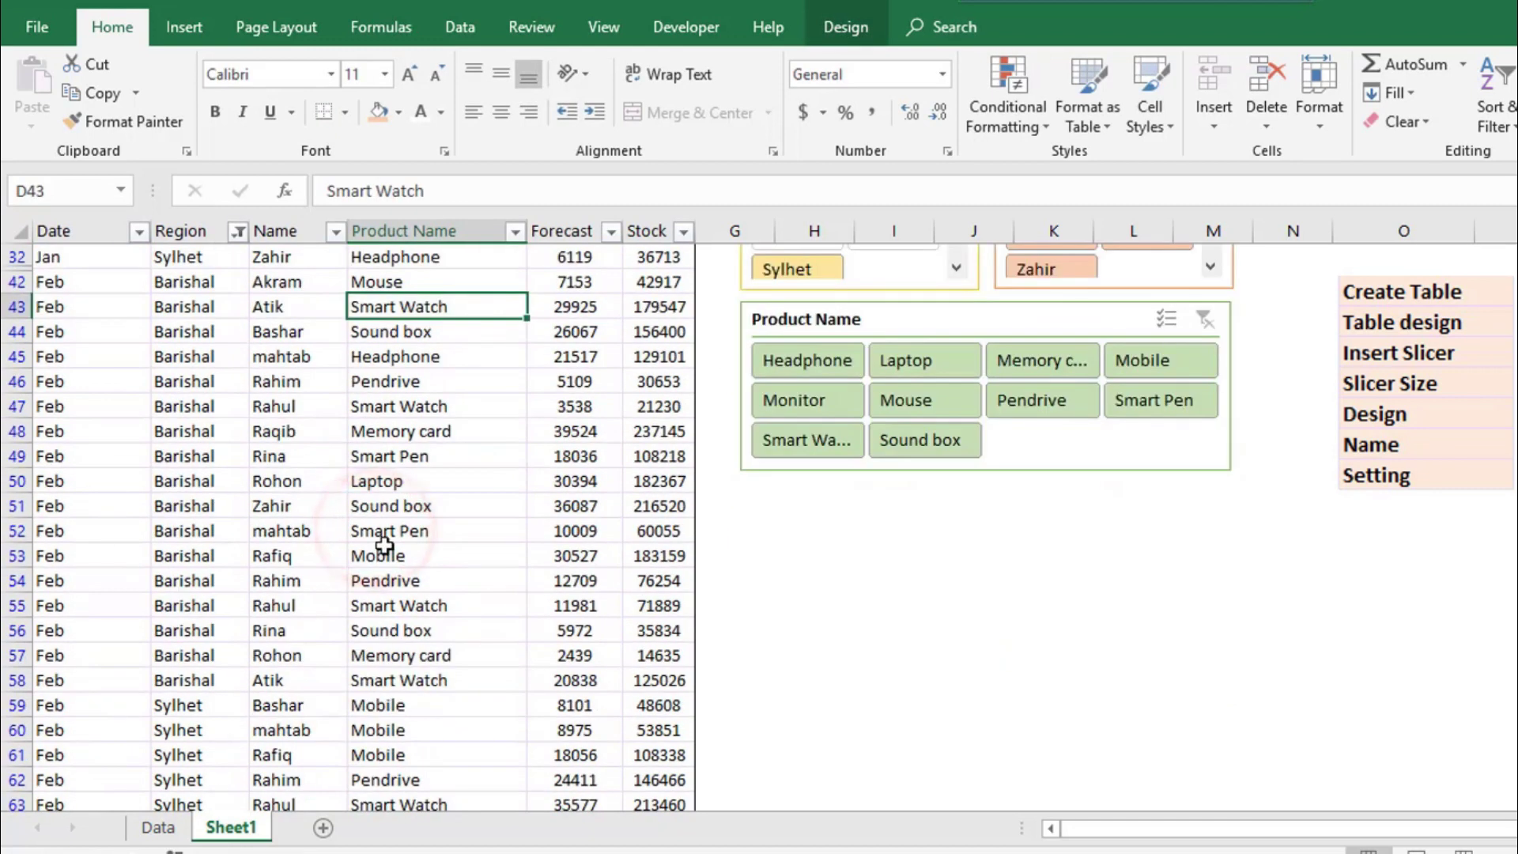
scroll(372, 535, "up", 3)
left_click(1169, 284)
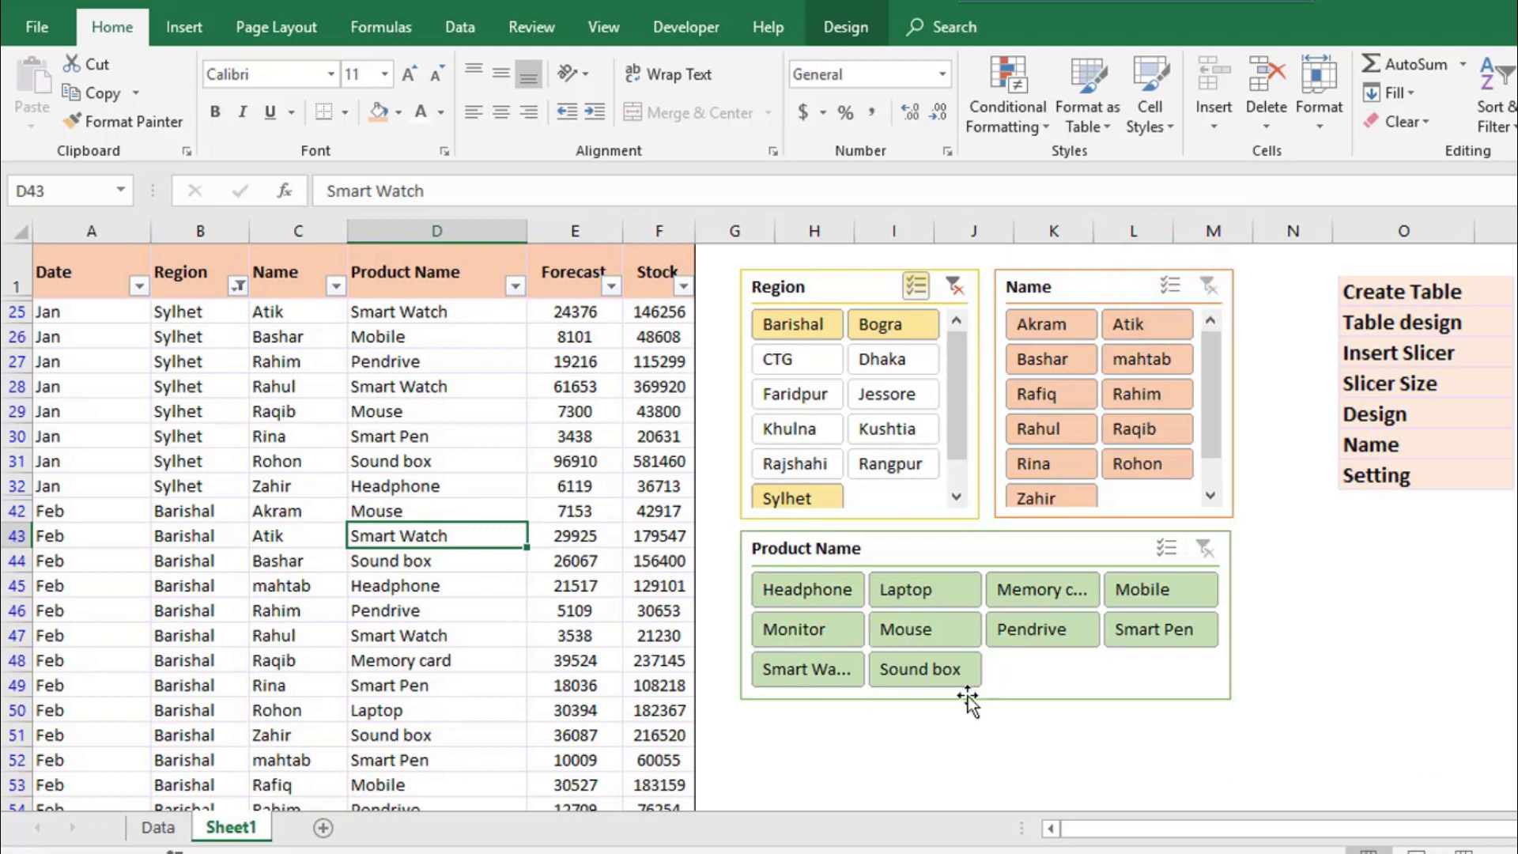
Enable Multi-Select on Product Name and deselect every product except Headphone and Monitor.
left_click(1167, 548)
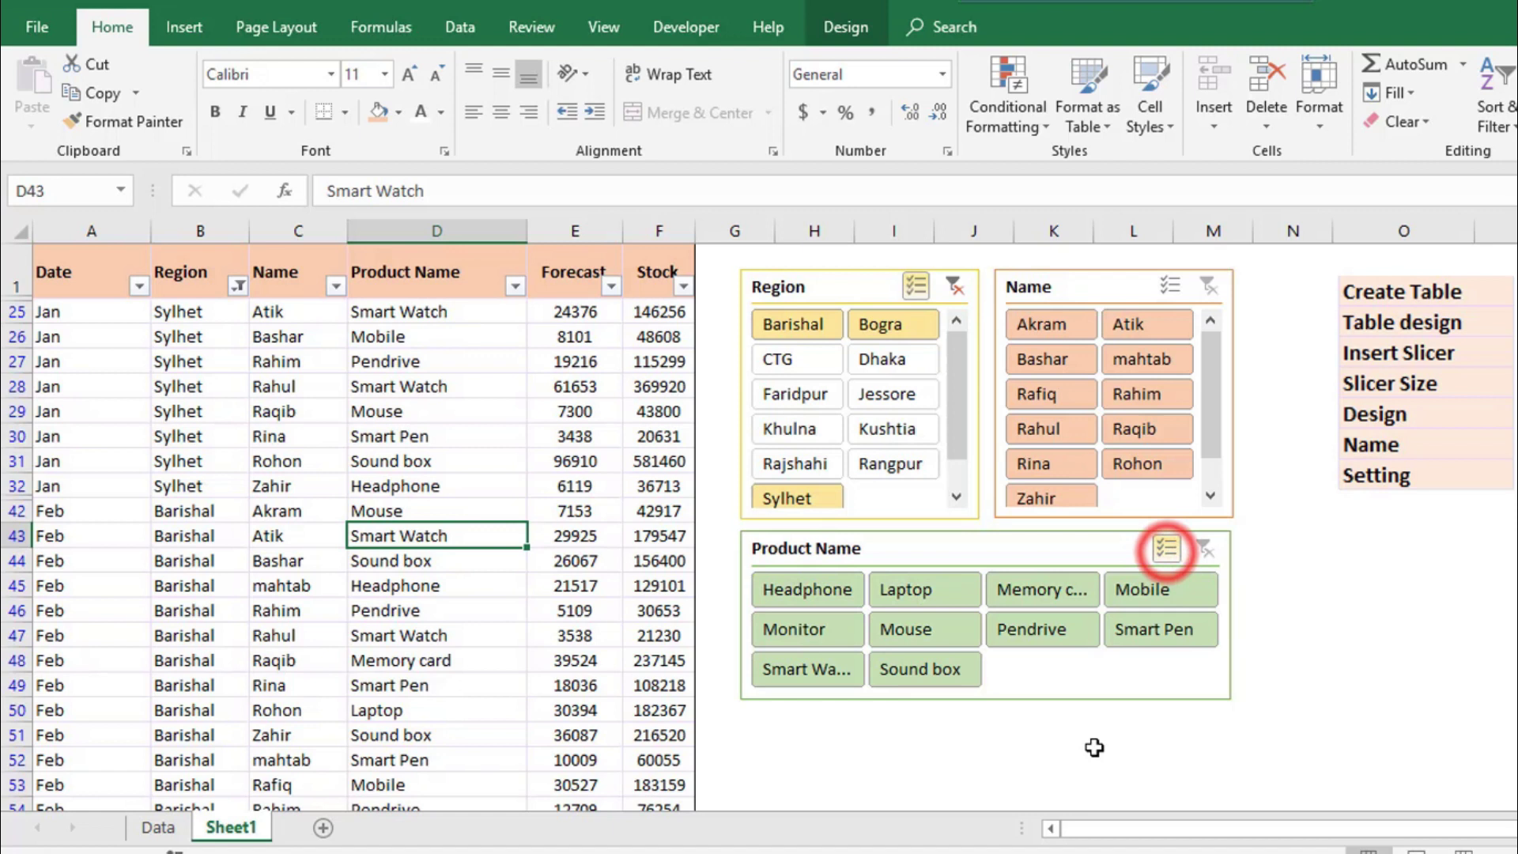
left_click(911, 631)
left_click(1036, 629)
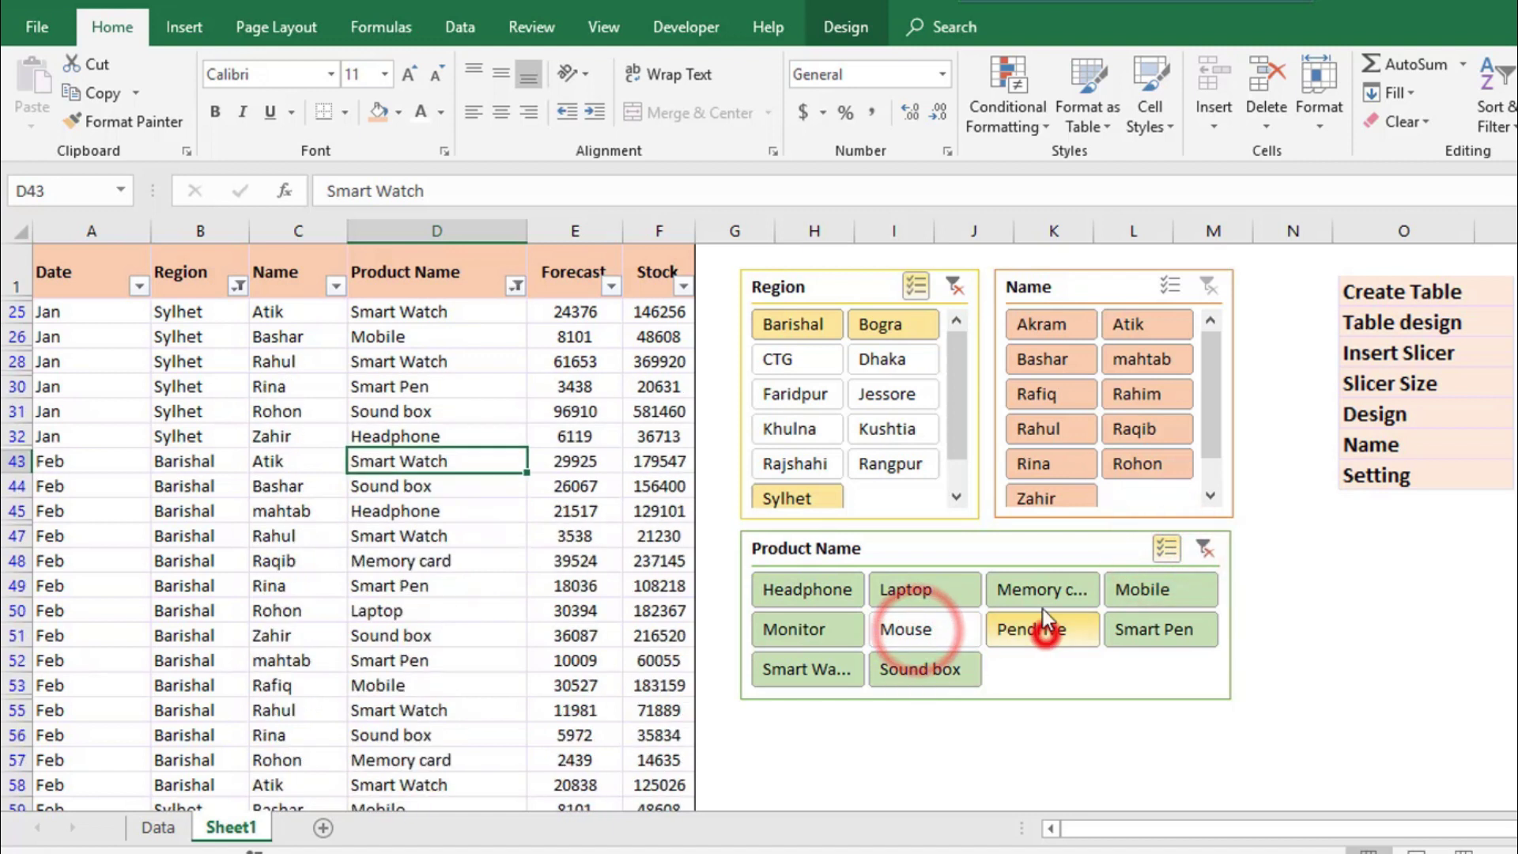
left_click(1028, 590)
left_click(907, 590)
left_click(806, 671)
left_click(921, 670)
left_click(1158, 629)
left_click(1167, 589)
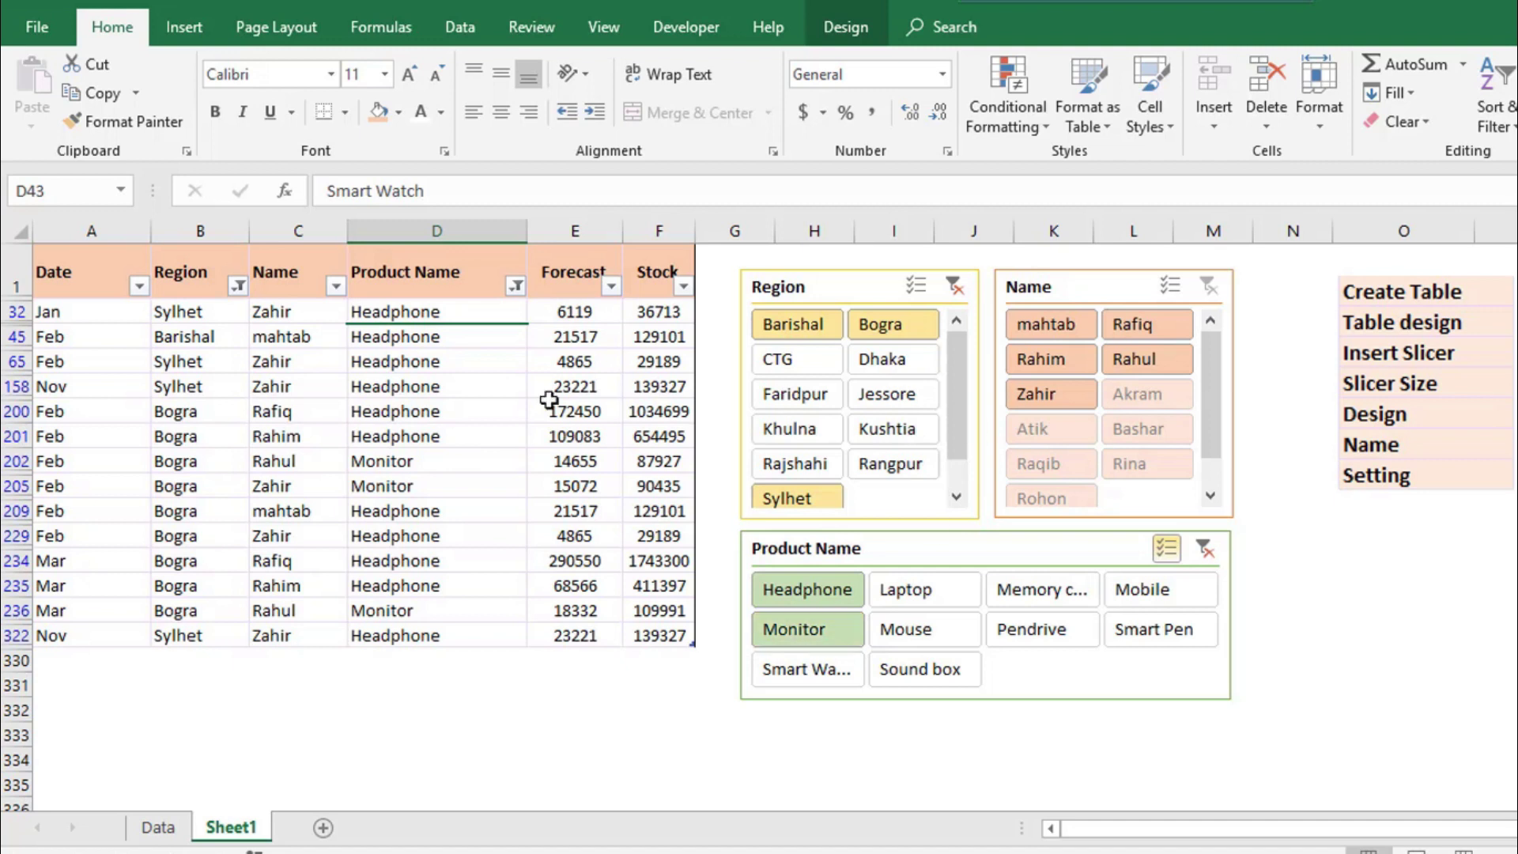
left_click(238, 285)
Inspect the Region and Product Name column filter lists, closing them unchanged.
scroll(308, 696, "down", 1)
scroll(319, 671, "up", 1)
scroll(320, 671, "down", 1)
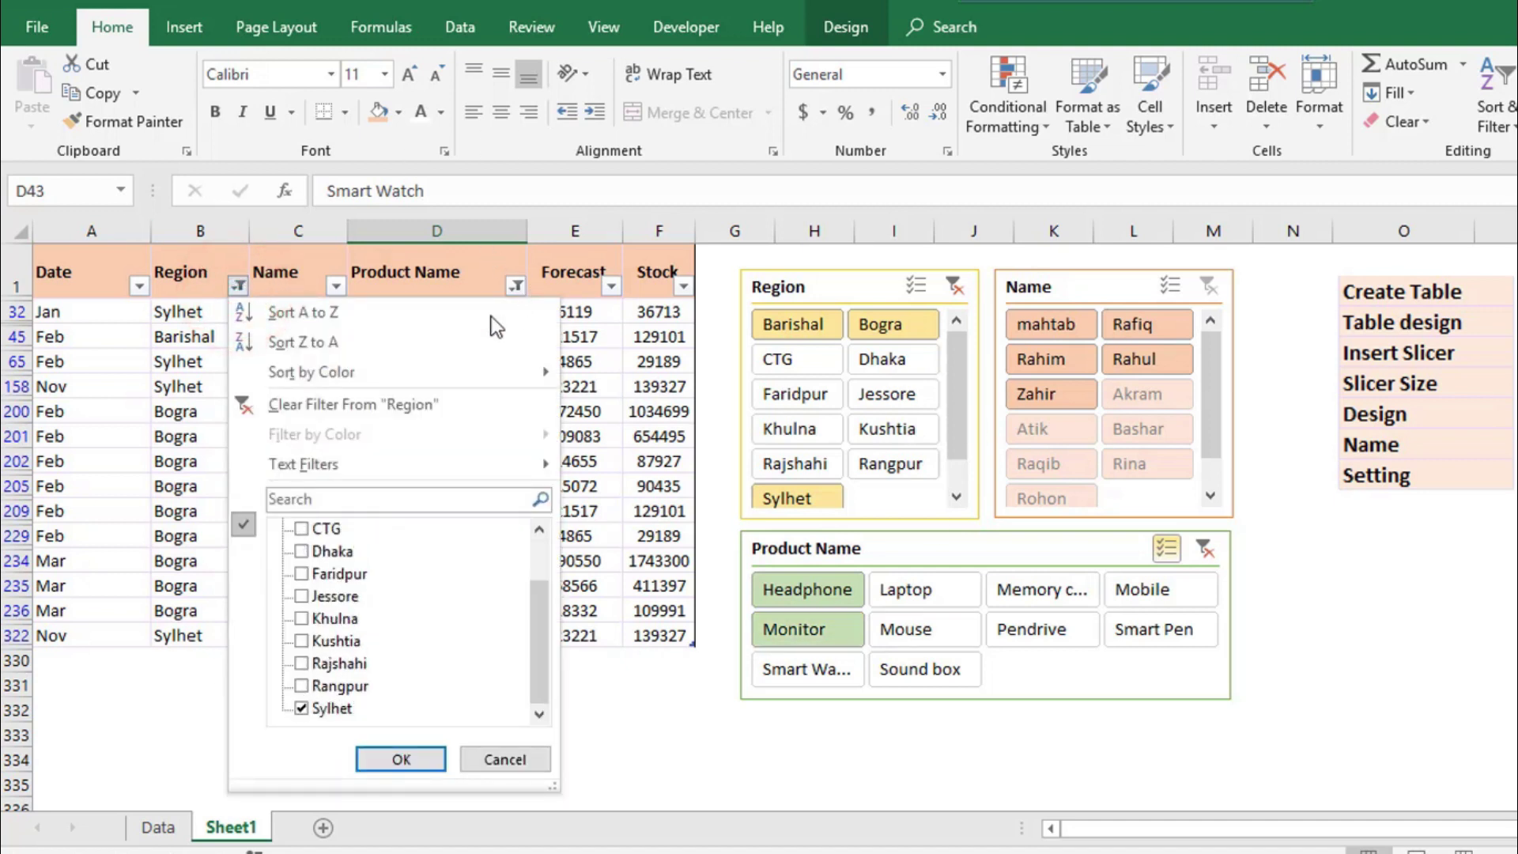
left_click(515, 285)
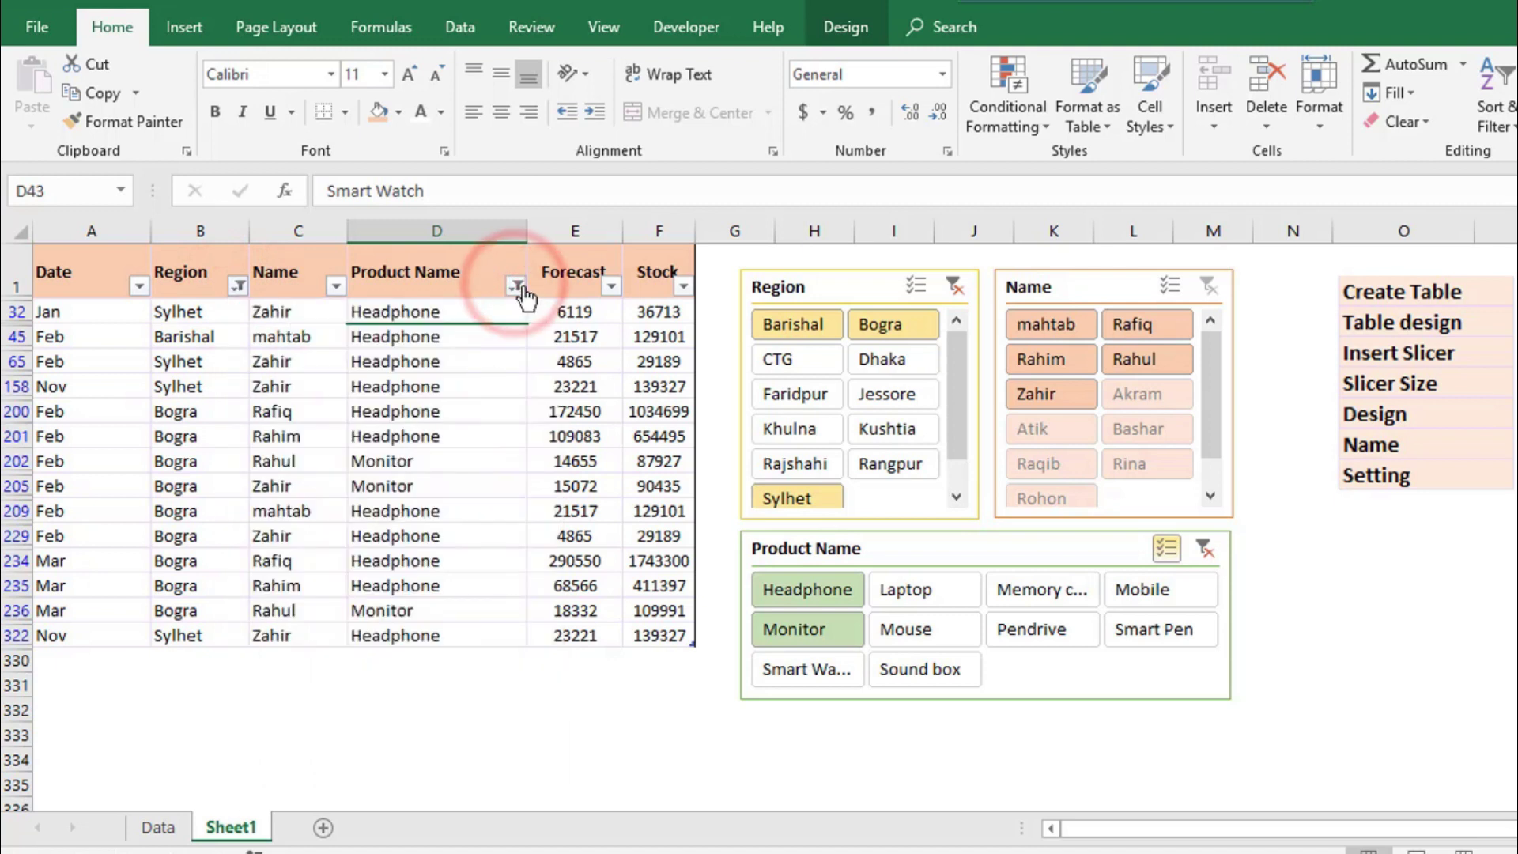
left_click(788, 752)
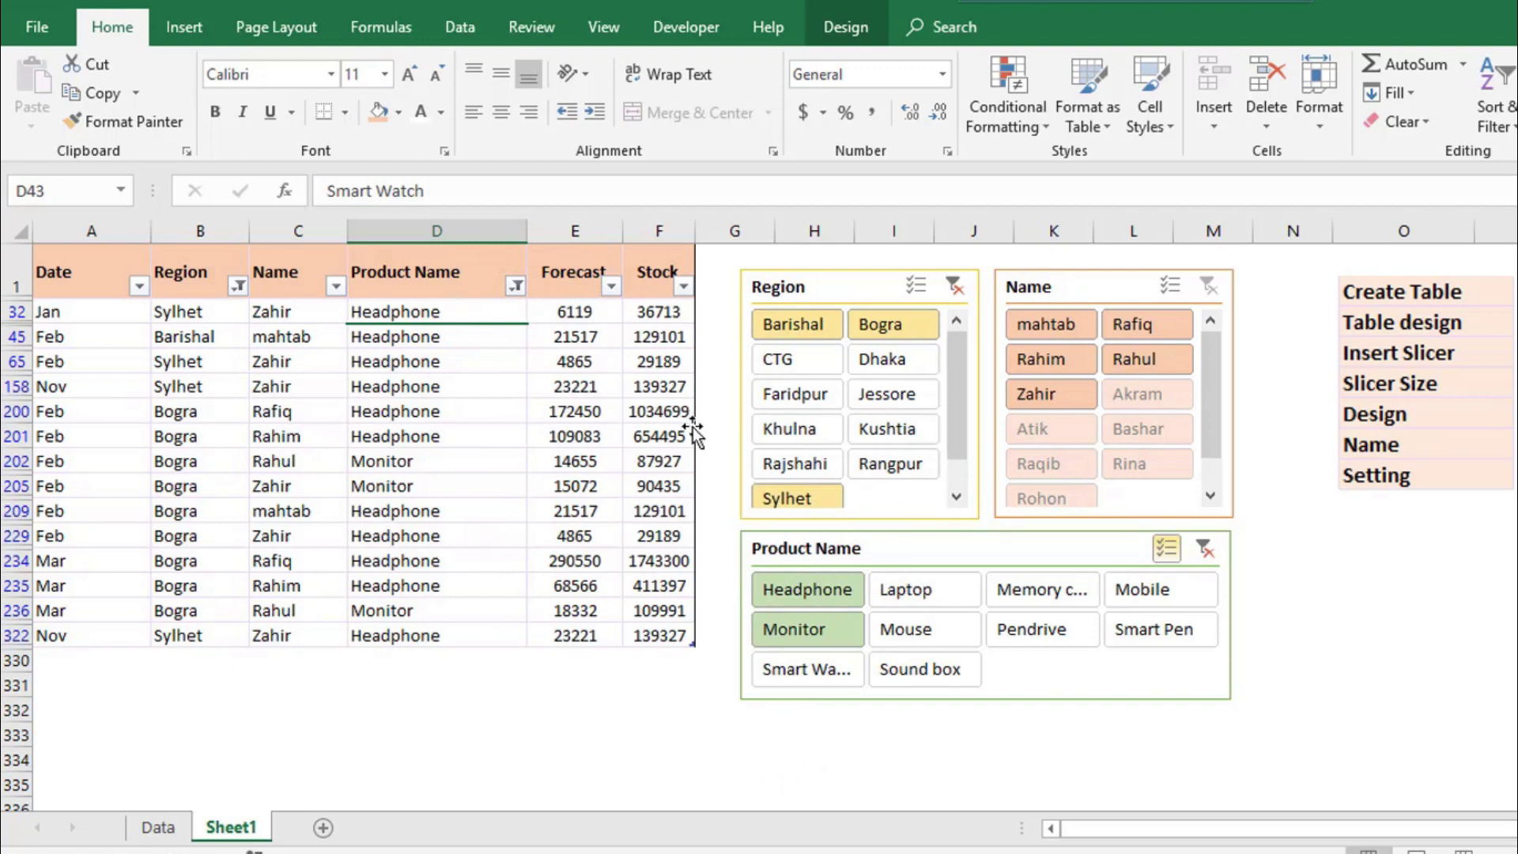
Clear the Region and Product Name slicer filters and turn their Multi-Select off.
left_click(957, 285)
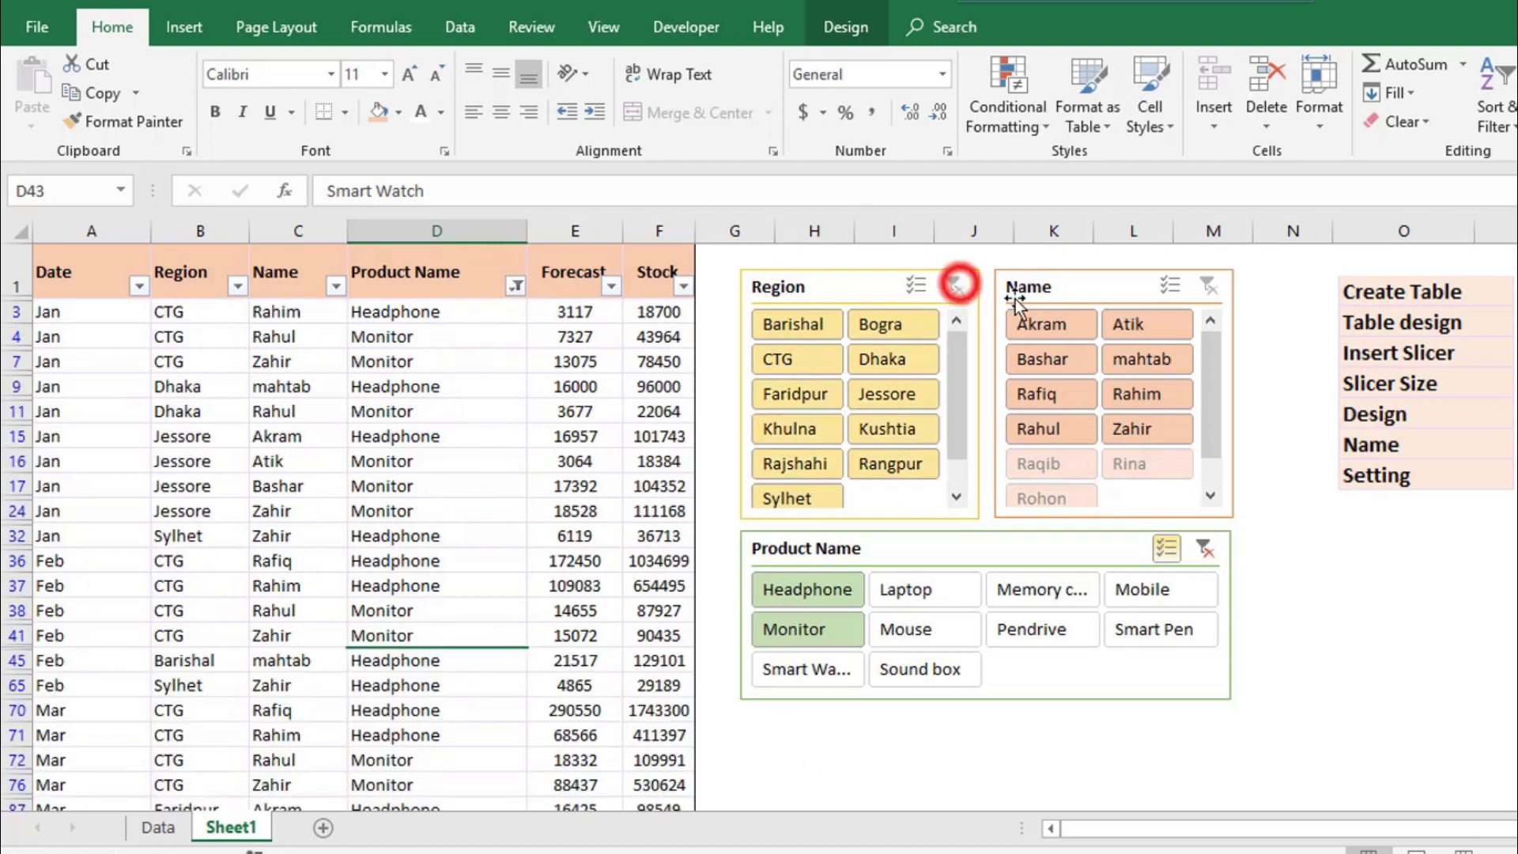
left_click(1210, 286)
left_click(1208, 547)
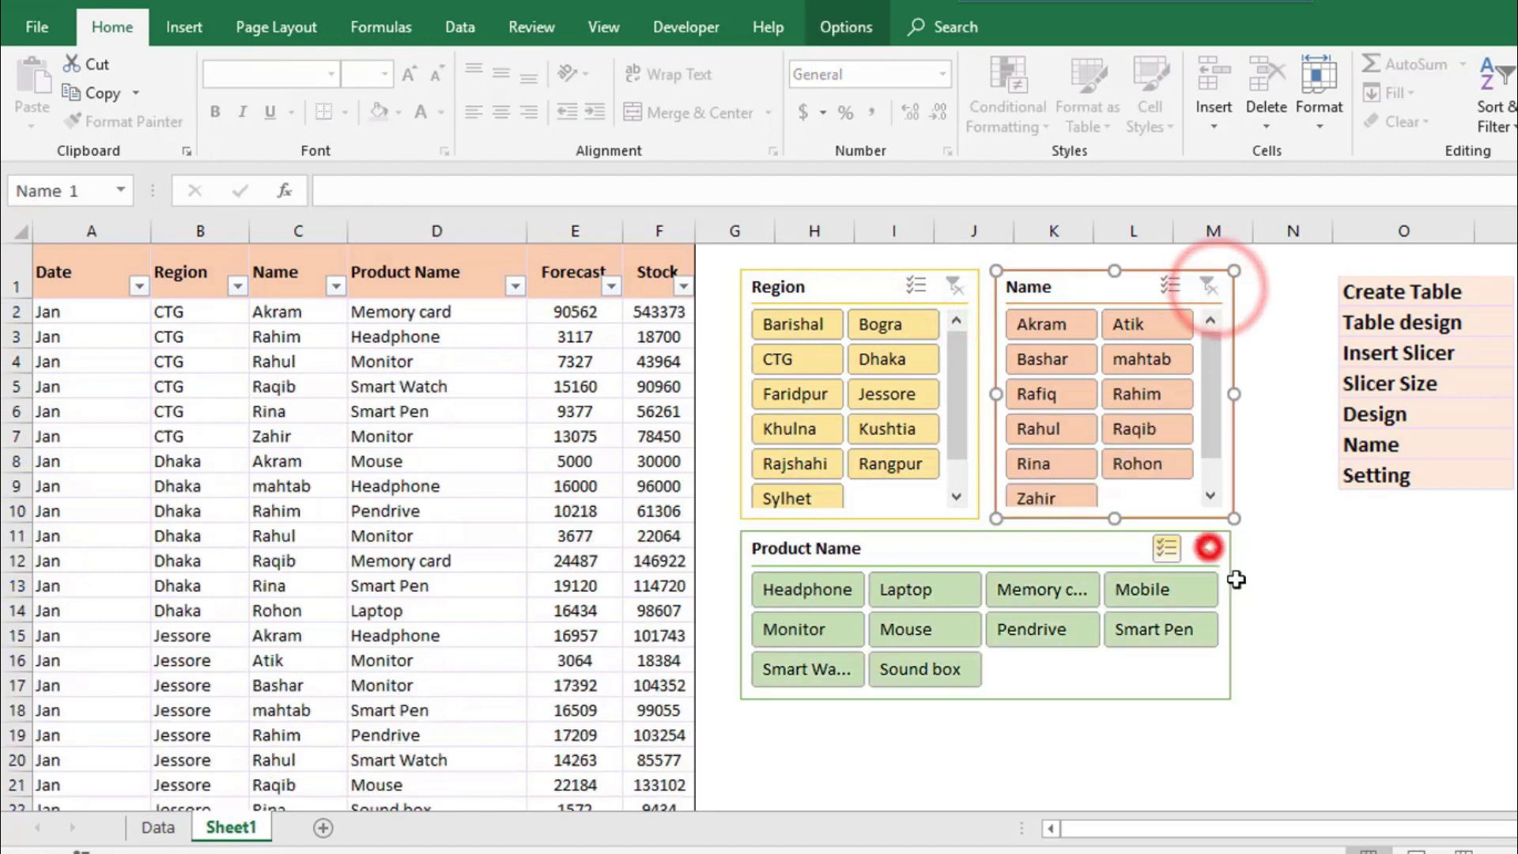
left_click(1166, 547)
left_click(918, 286)
left_click(917, 286)
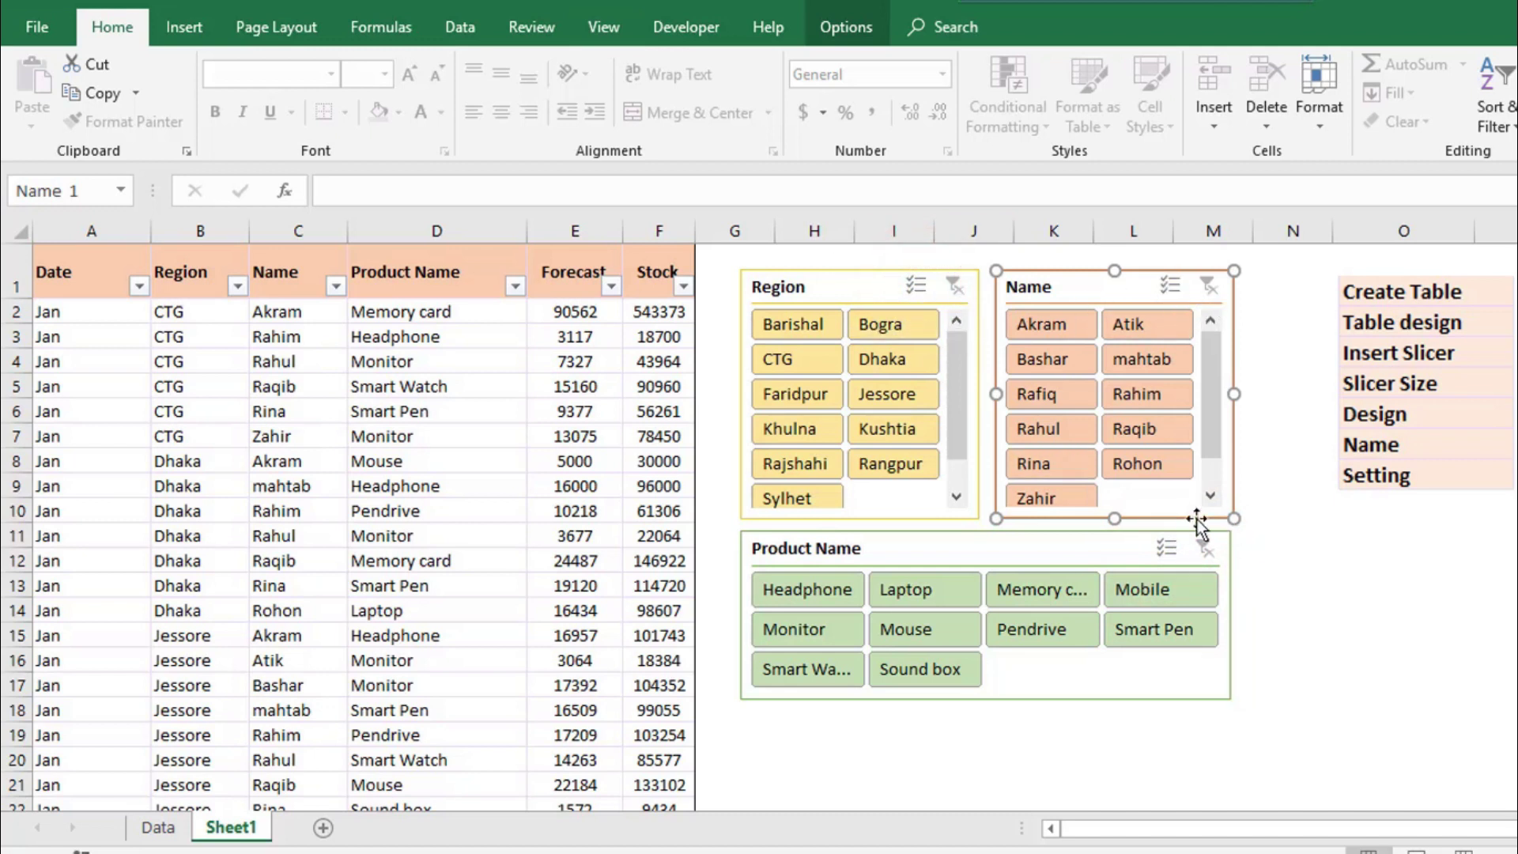
left_click(917, 286)
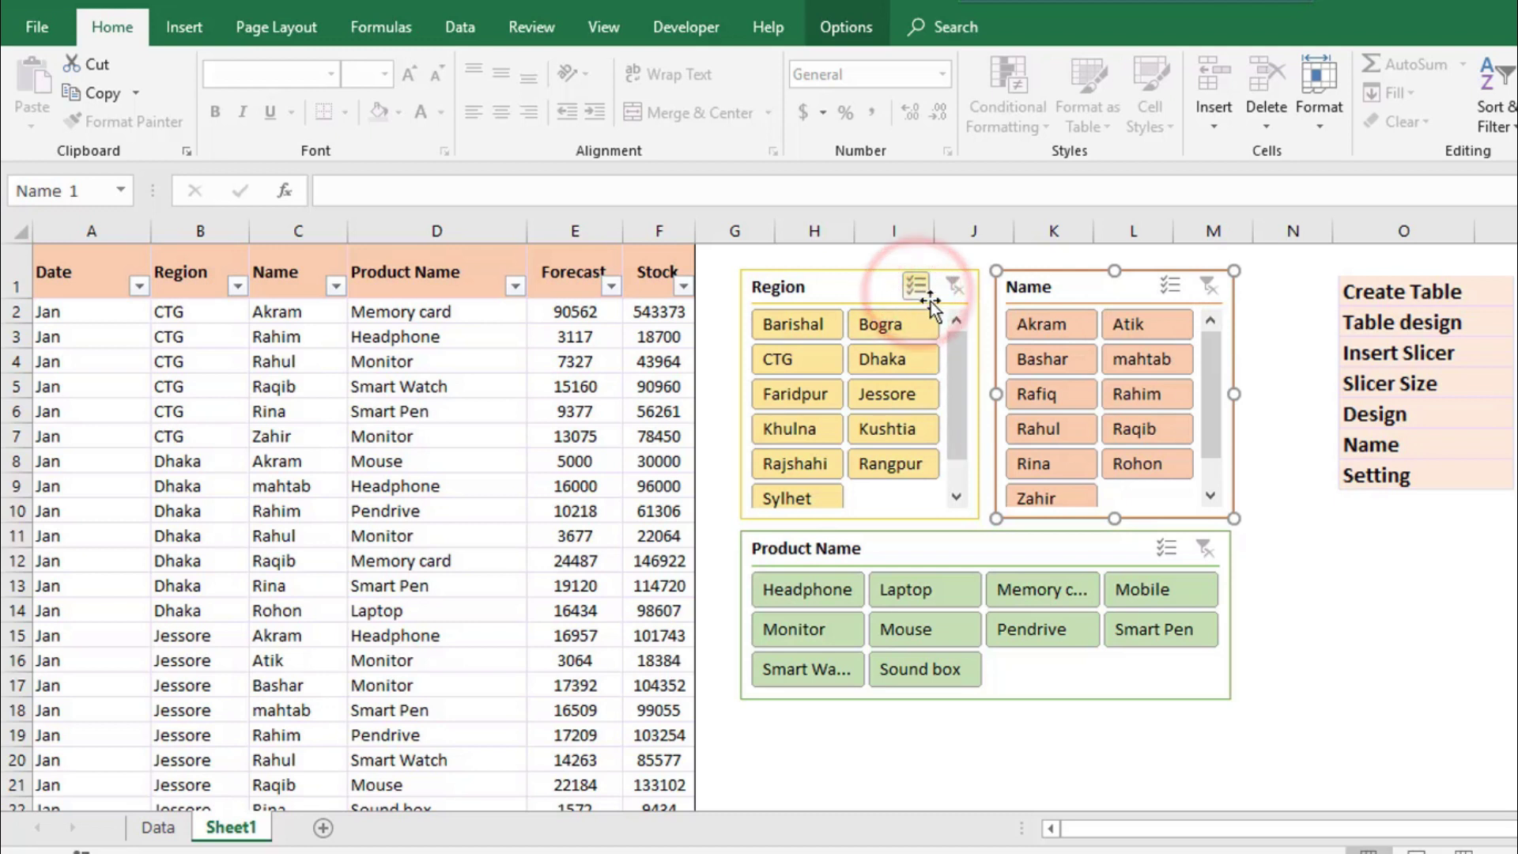
left_click(918, 286)
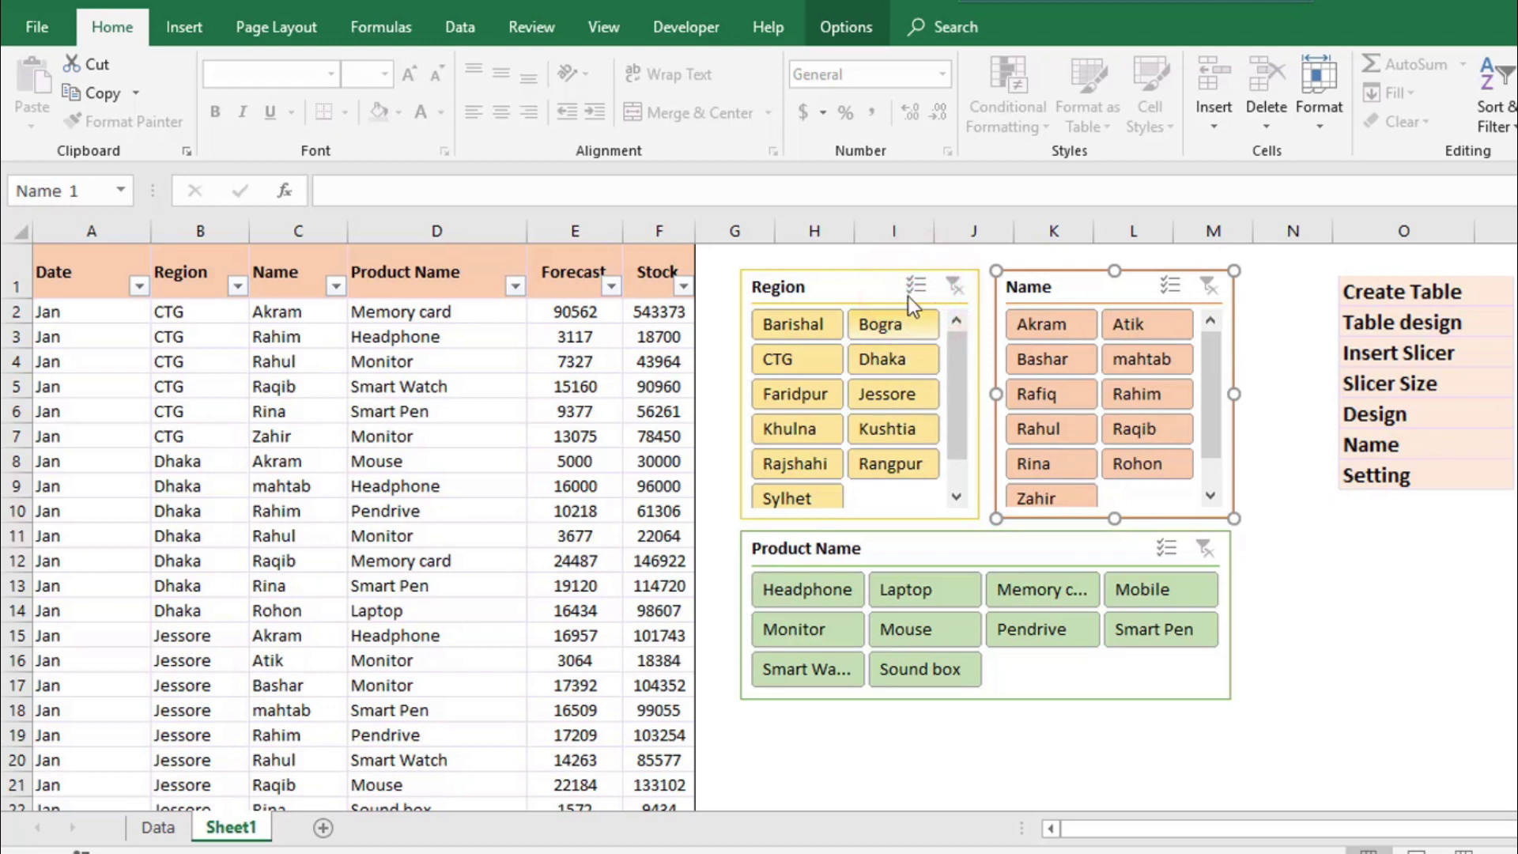
left_click(954, 291)
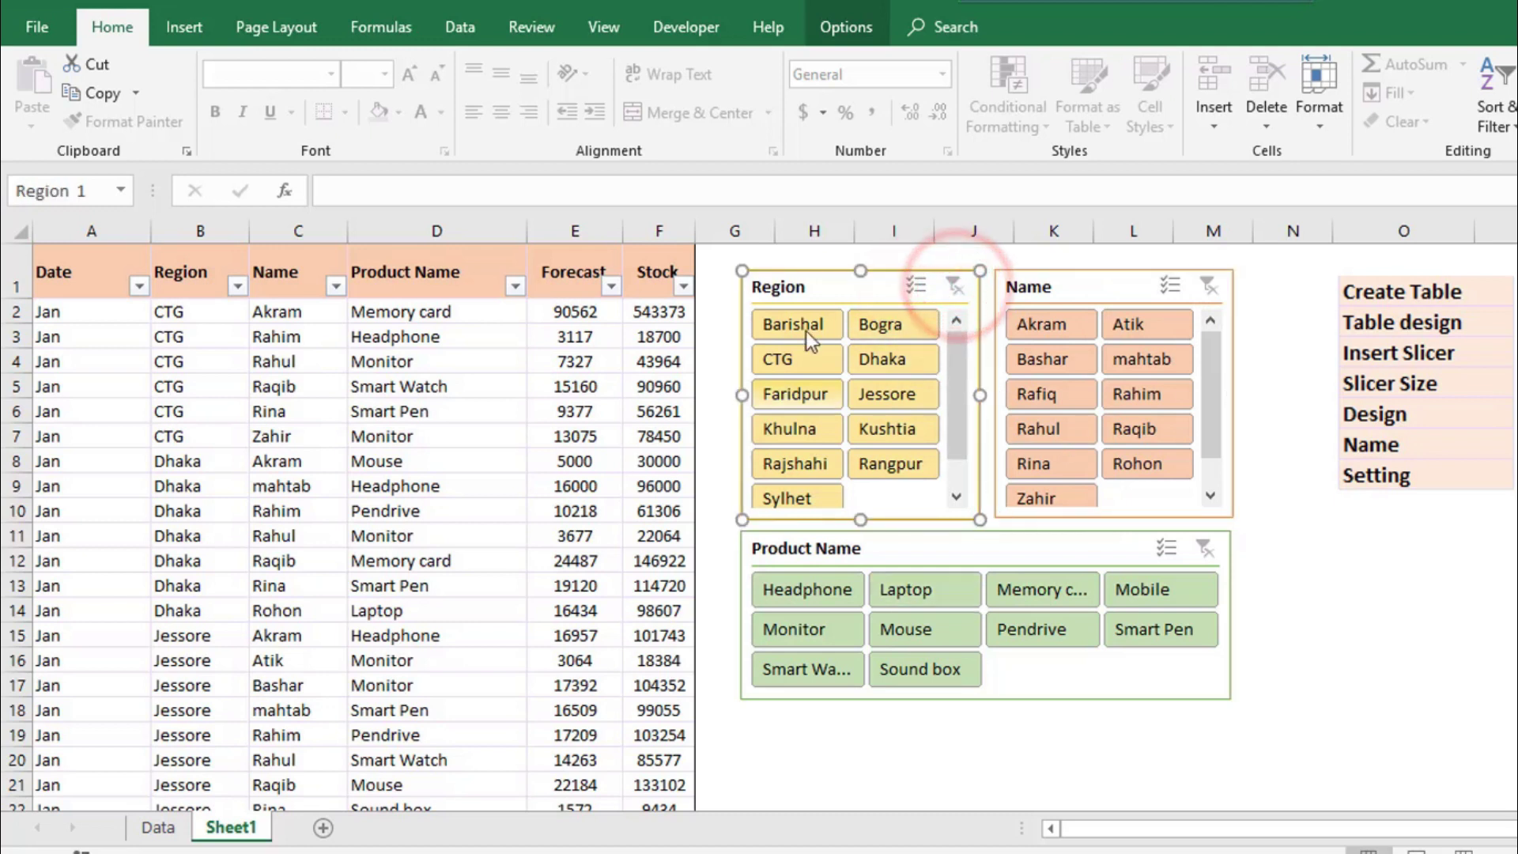
left_click(880, 324)
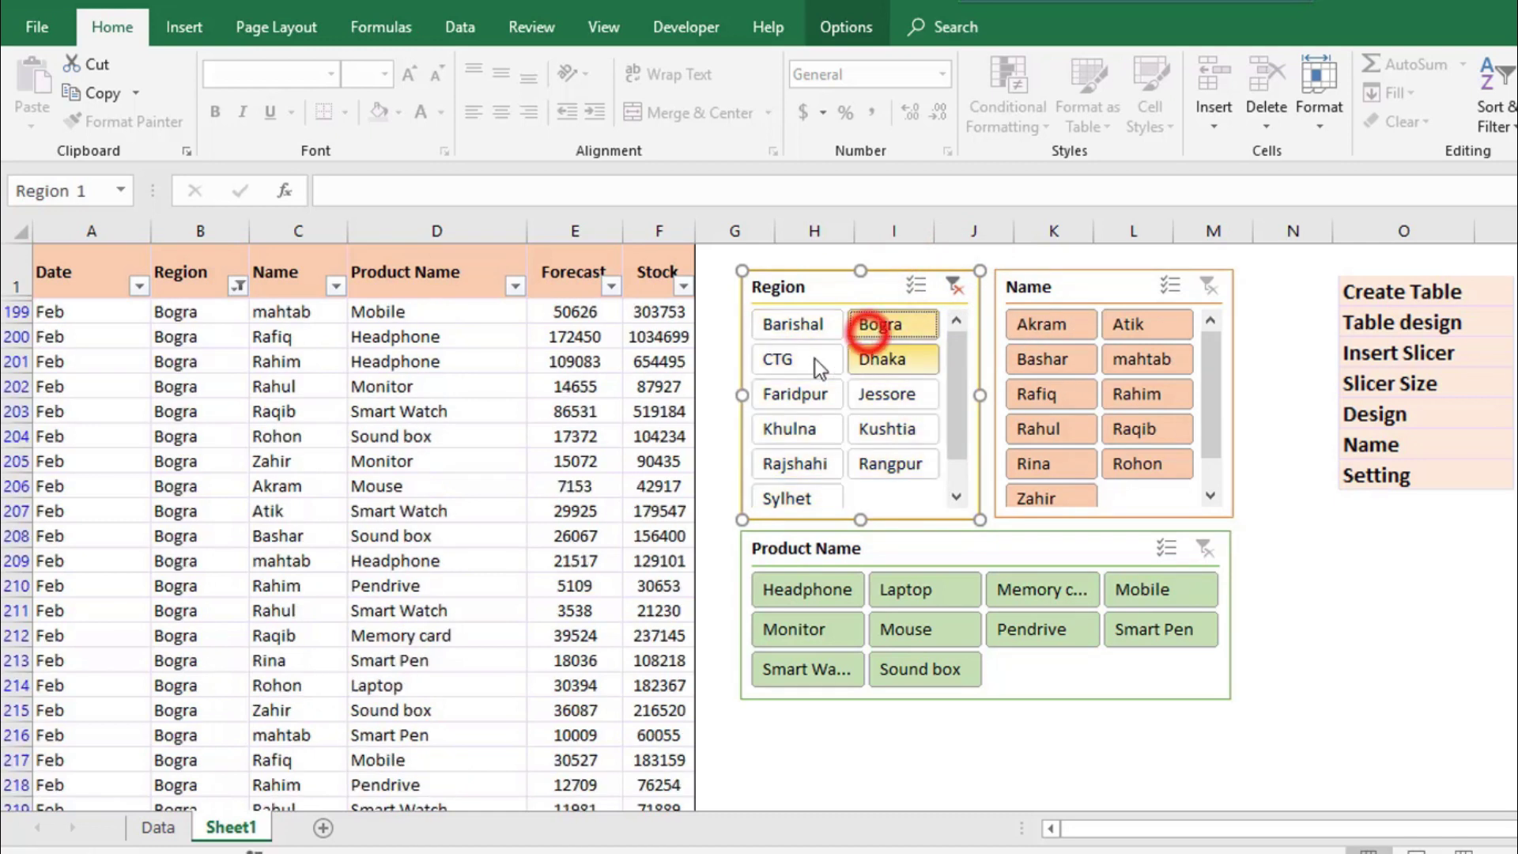
left_click_drag(795, 325, 790, 359)
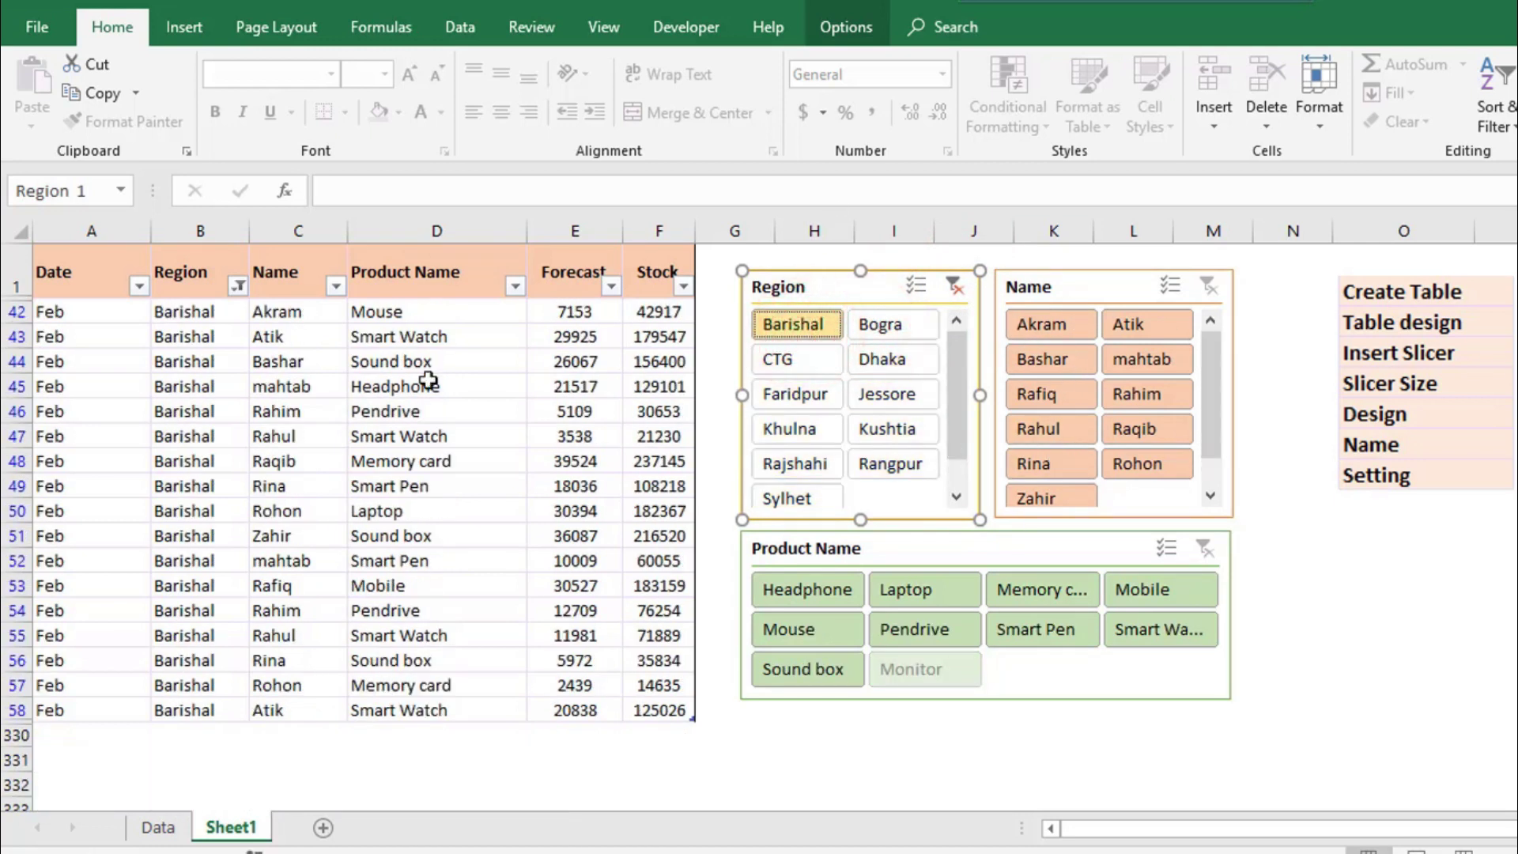
left_click(236, 283)
left_click(304, 529)
left_click(400, 761)
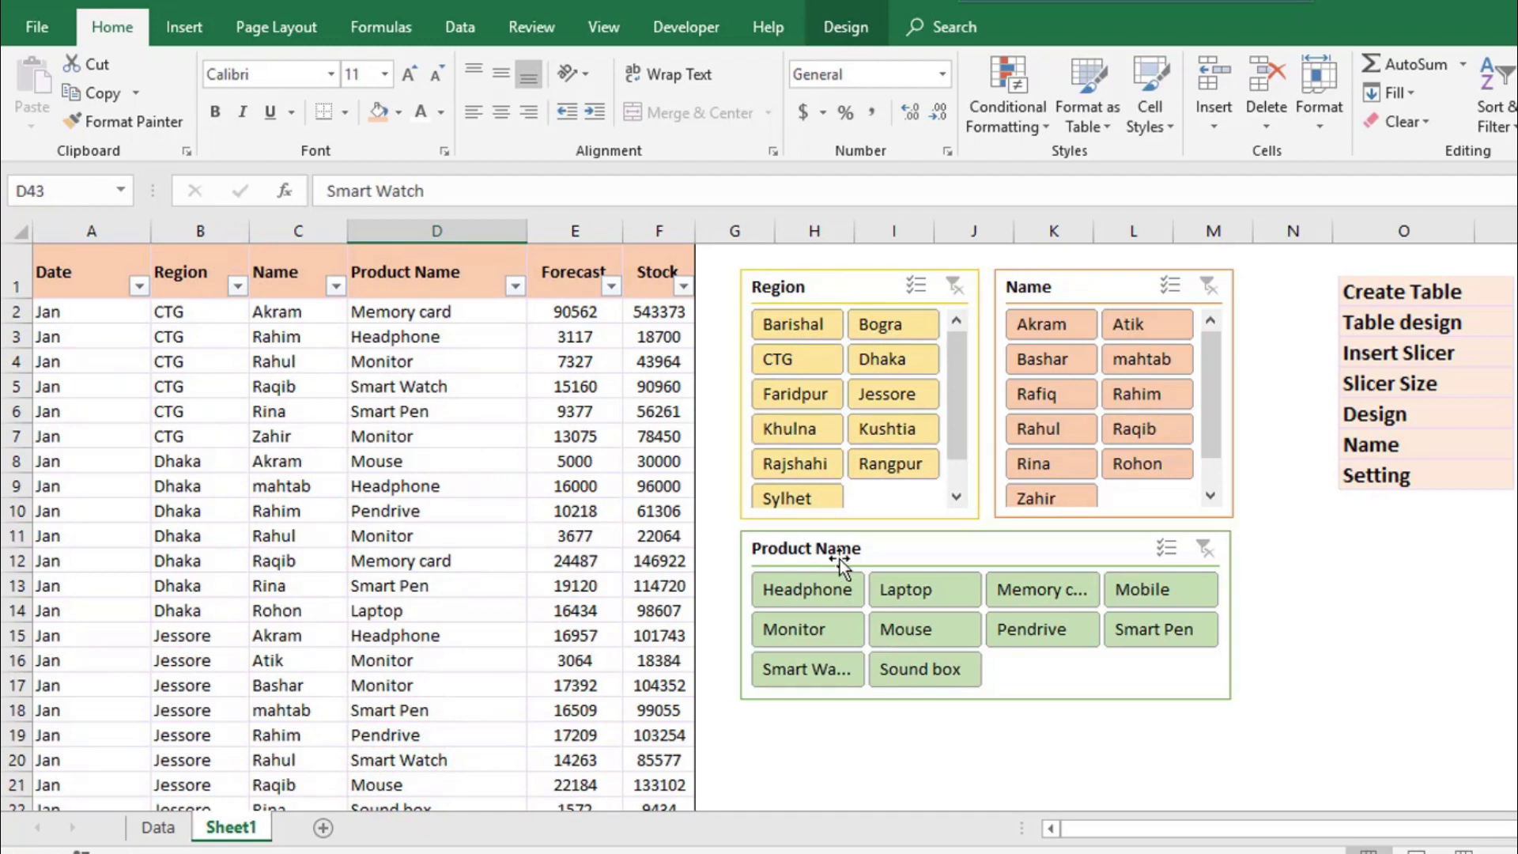
left_click(854, 286)
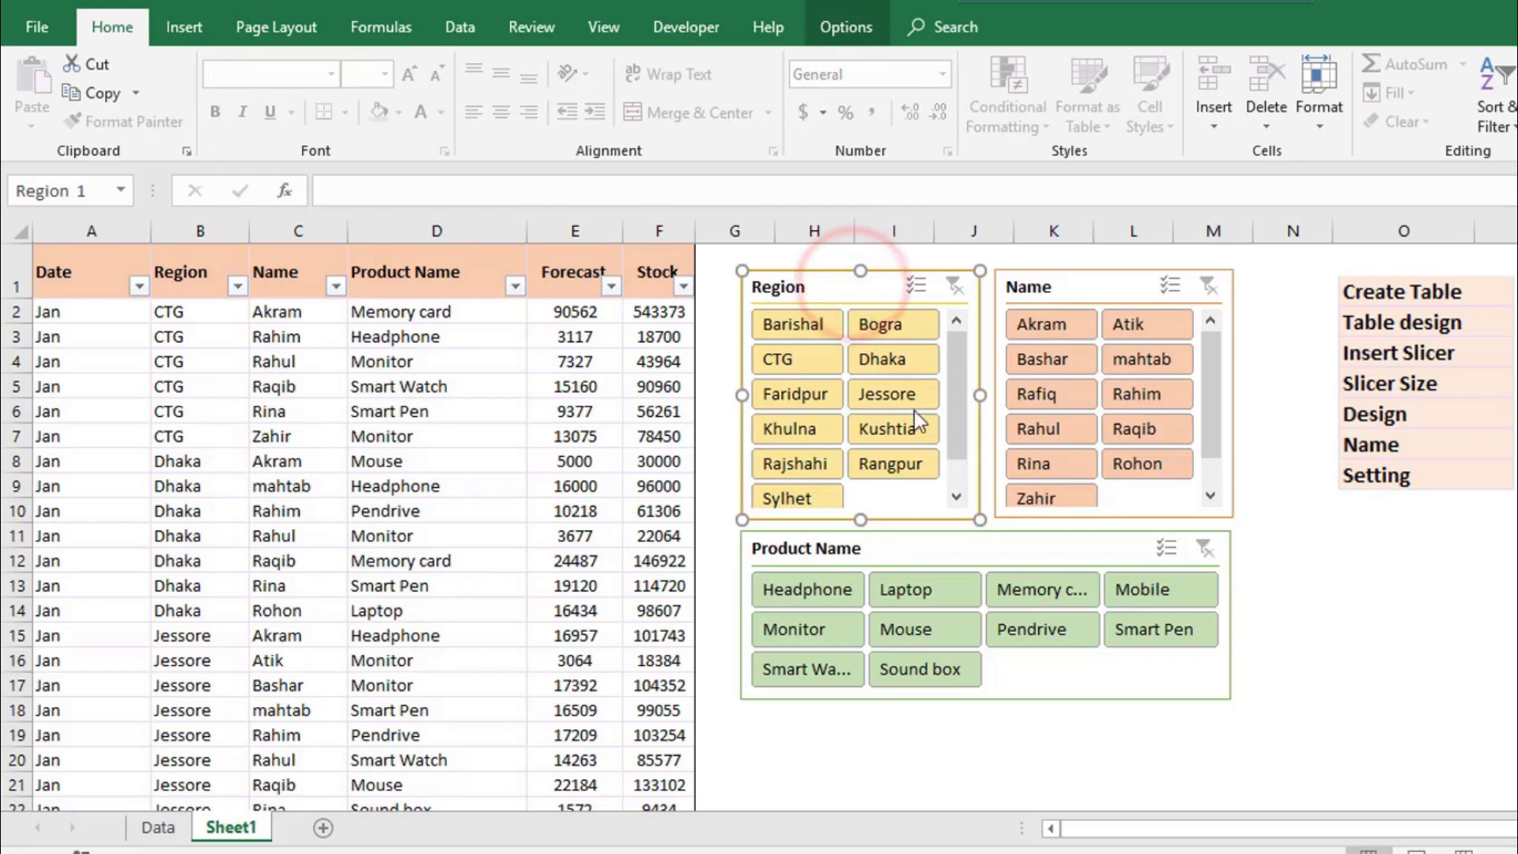
In the Region slicer's settings, toggle Hide items with no data back off, keeping empty items last.
left_click(854, 26)
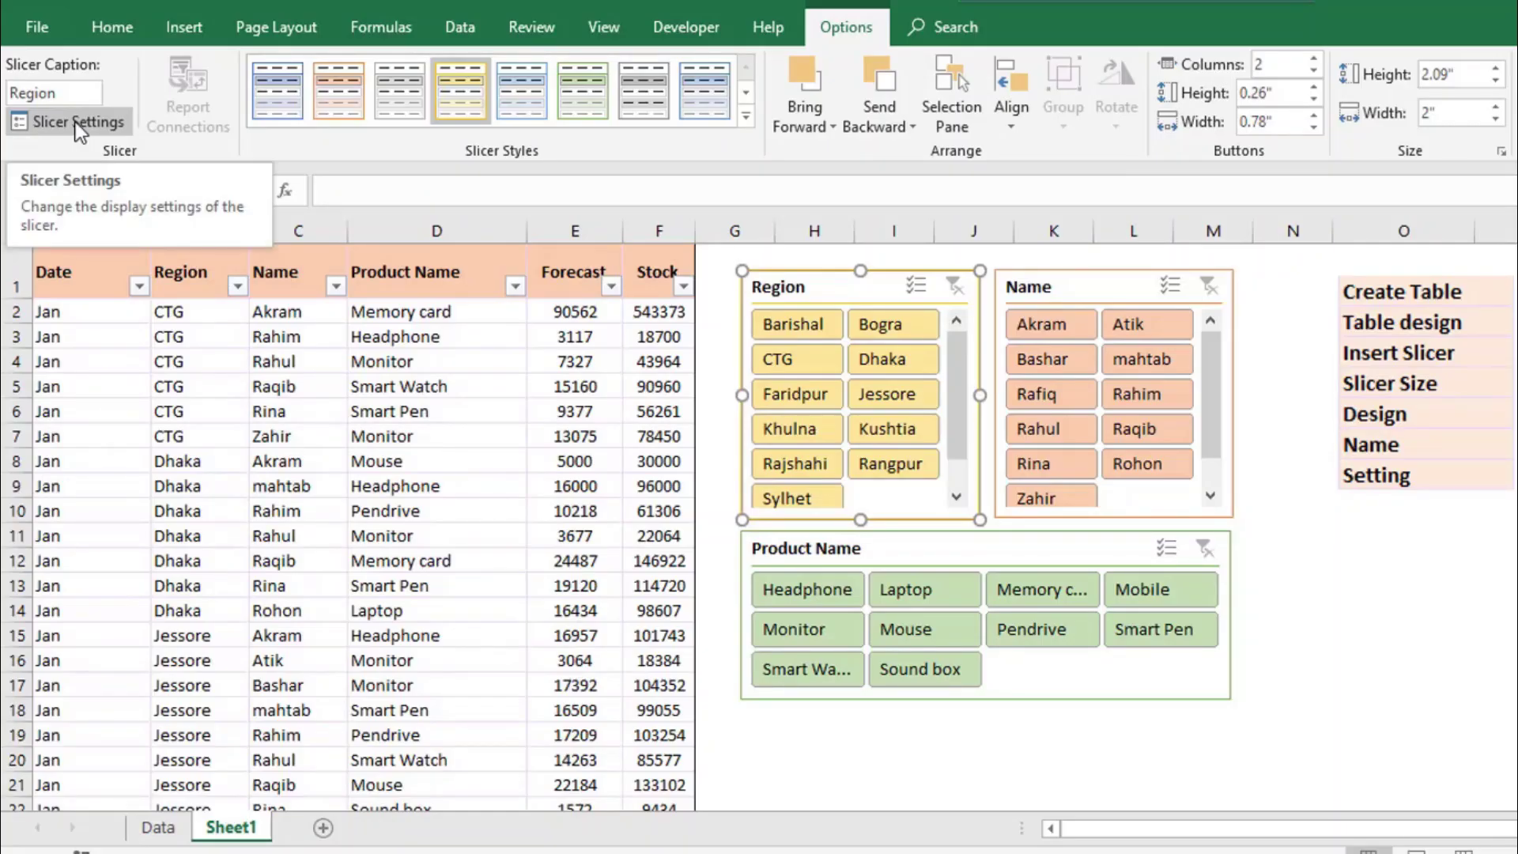
left_click(77, 123)
mouse_move(981, 348)
left_mouse_down()
mouse_move(343, 131)
mouse_move(397, 233)
left_mouse_up()
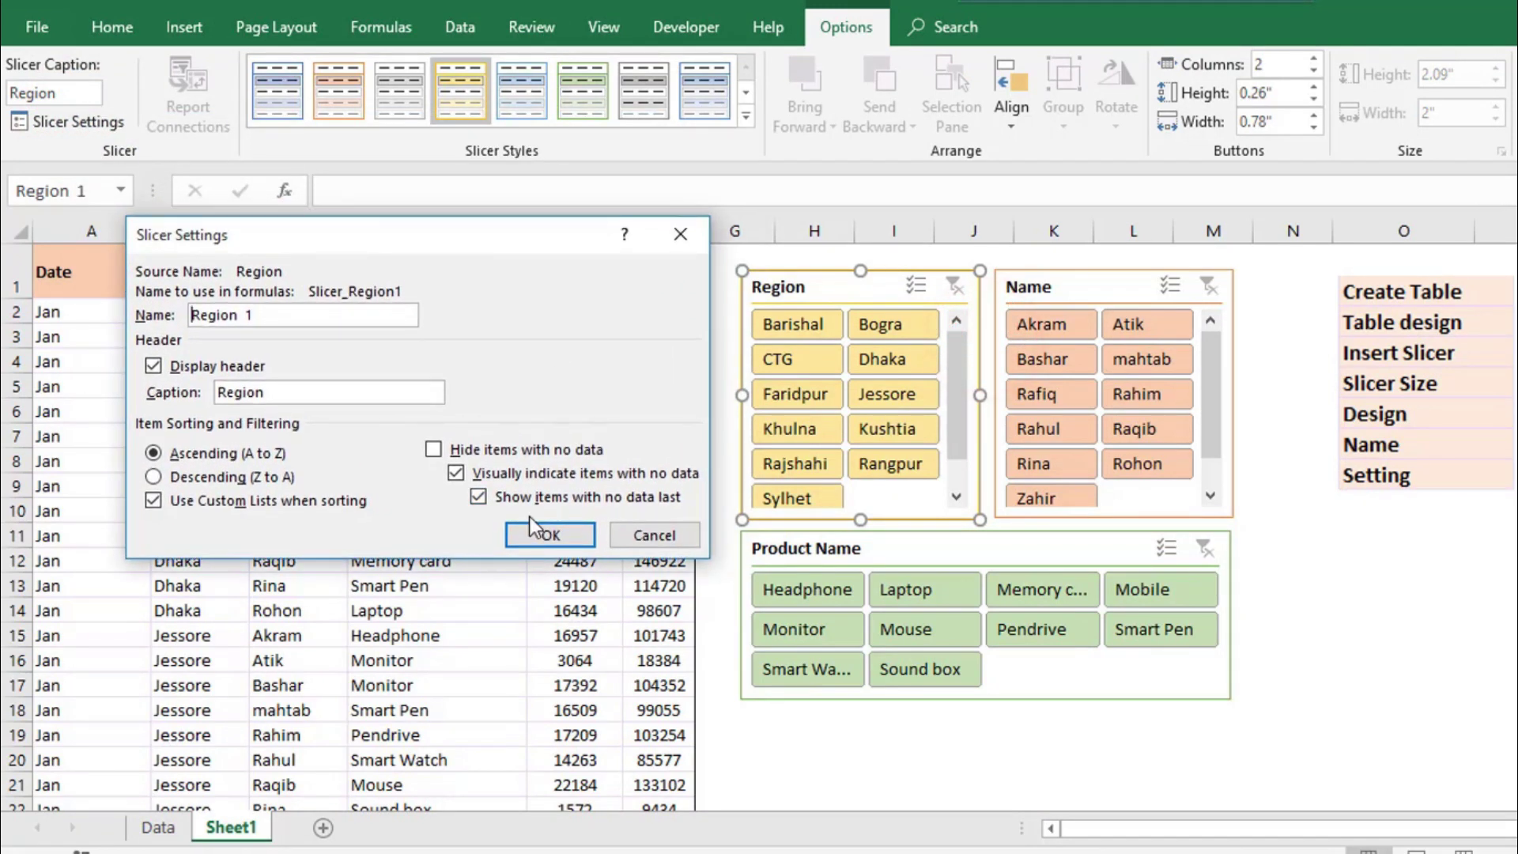
left_click(440, 454)
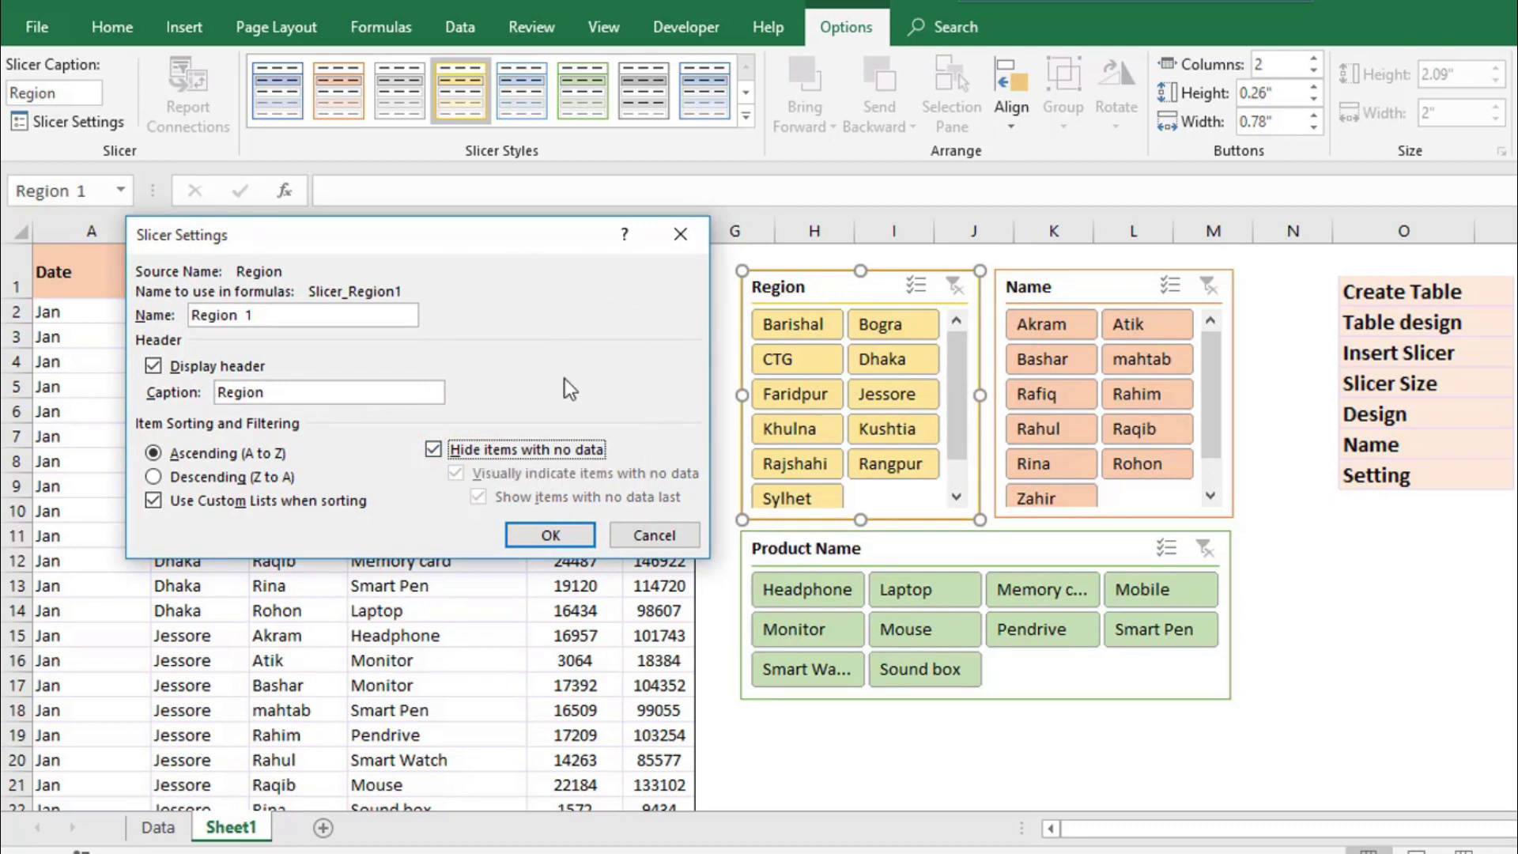
left_click(433, 450)
left_click(477, 495)
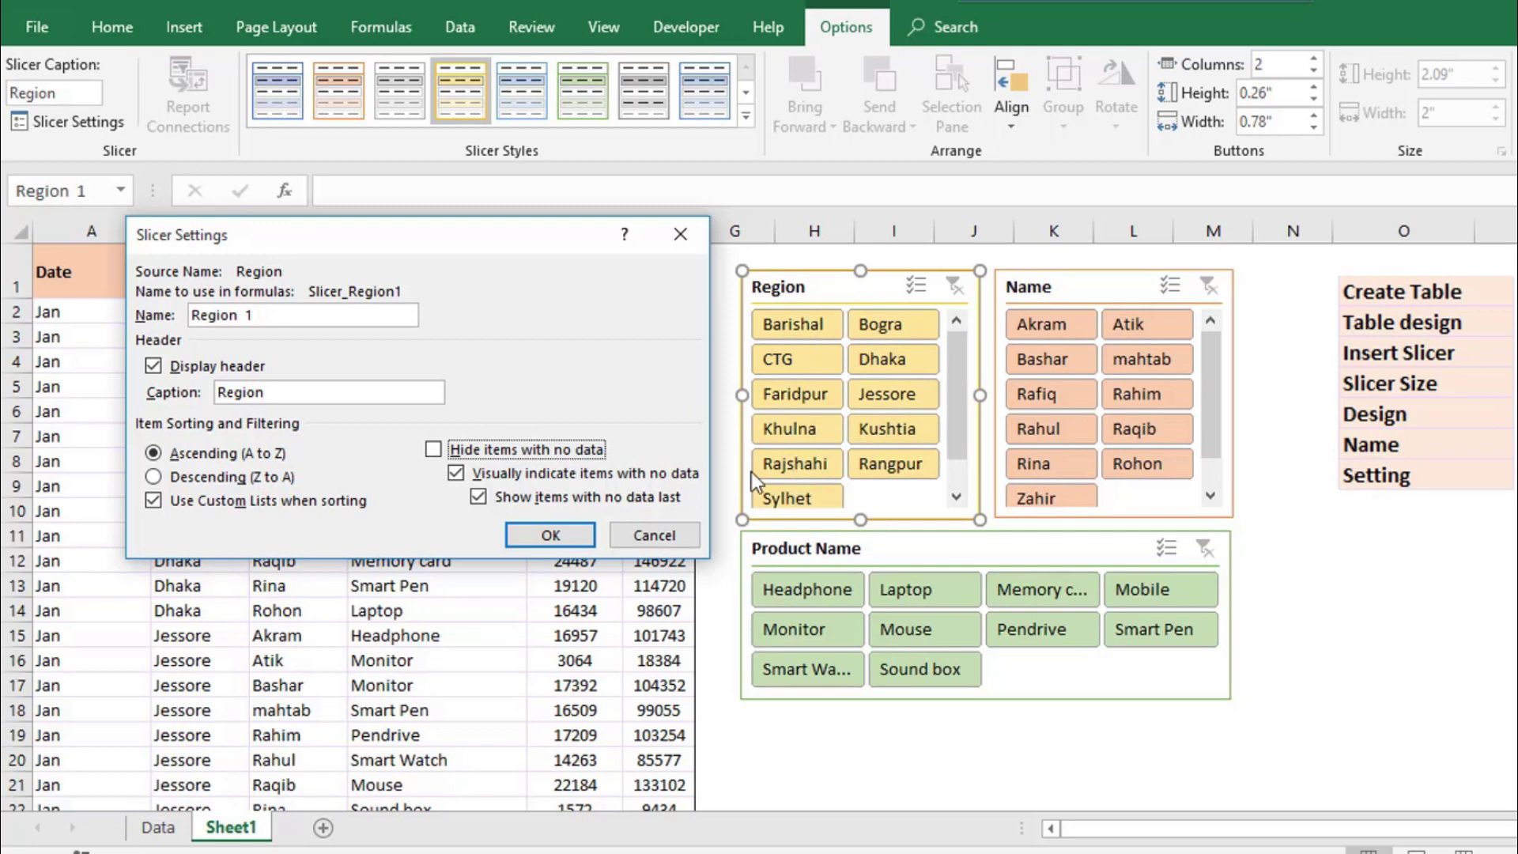
Try Z-to-A sorting, return to ascending A-to-Z order, and confirm the settings.
left_click(153, 477)
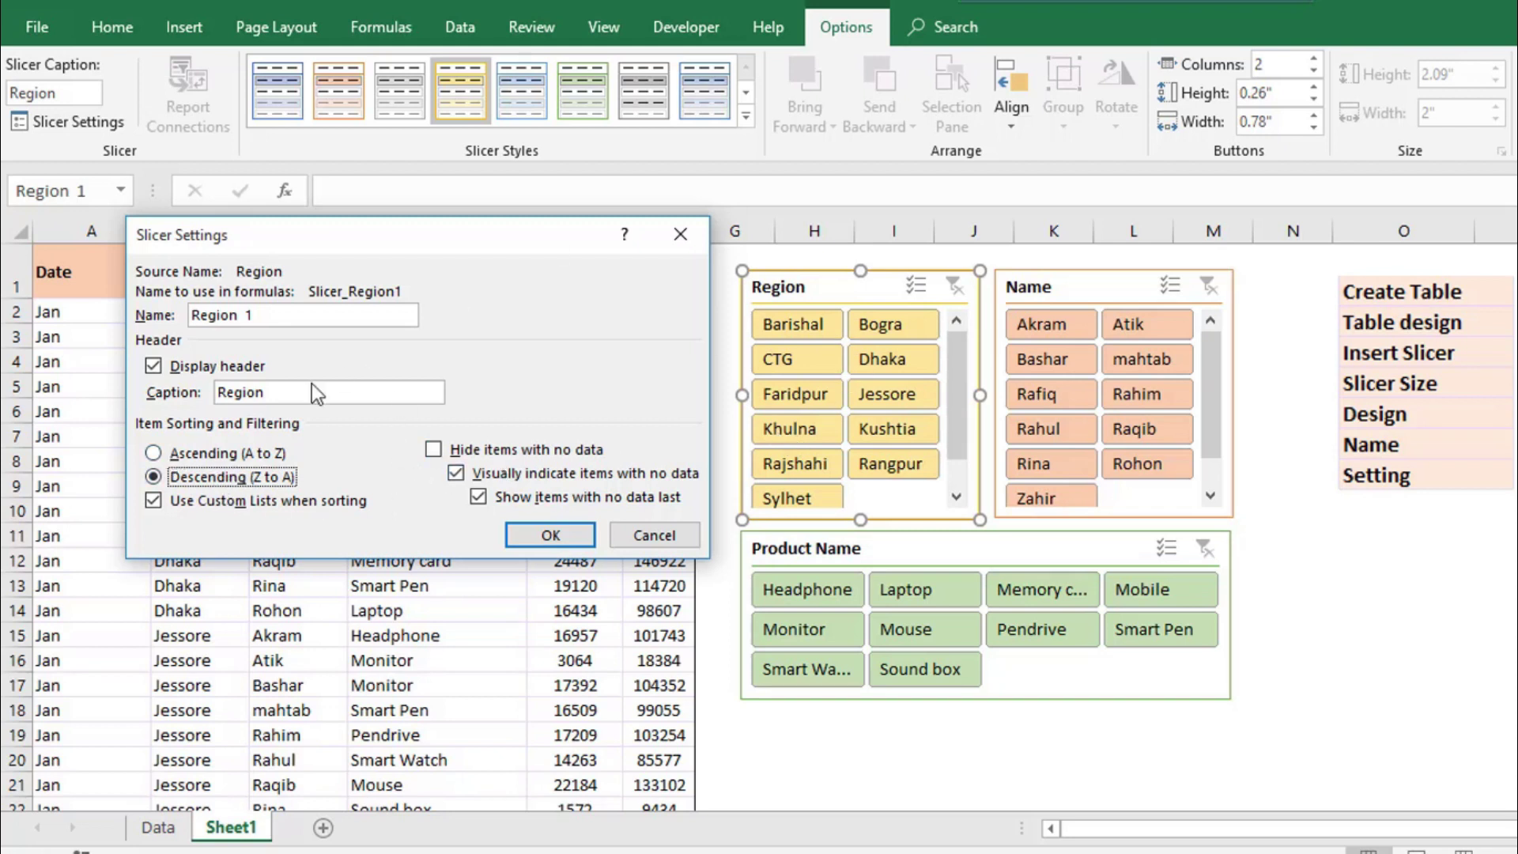
left_click(152, 453)
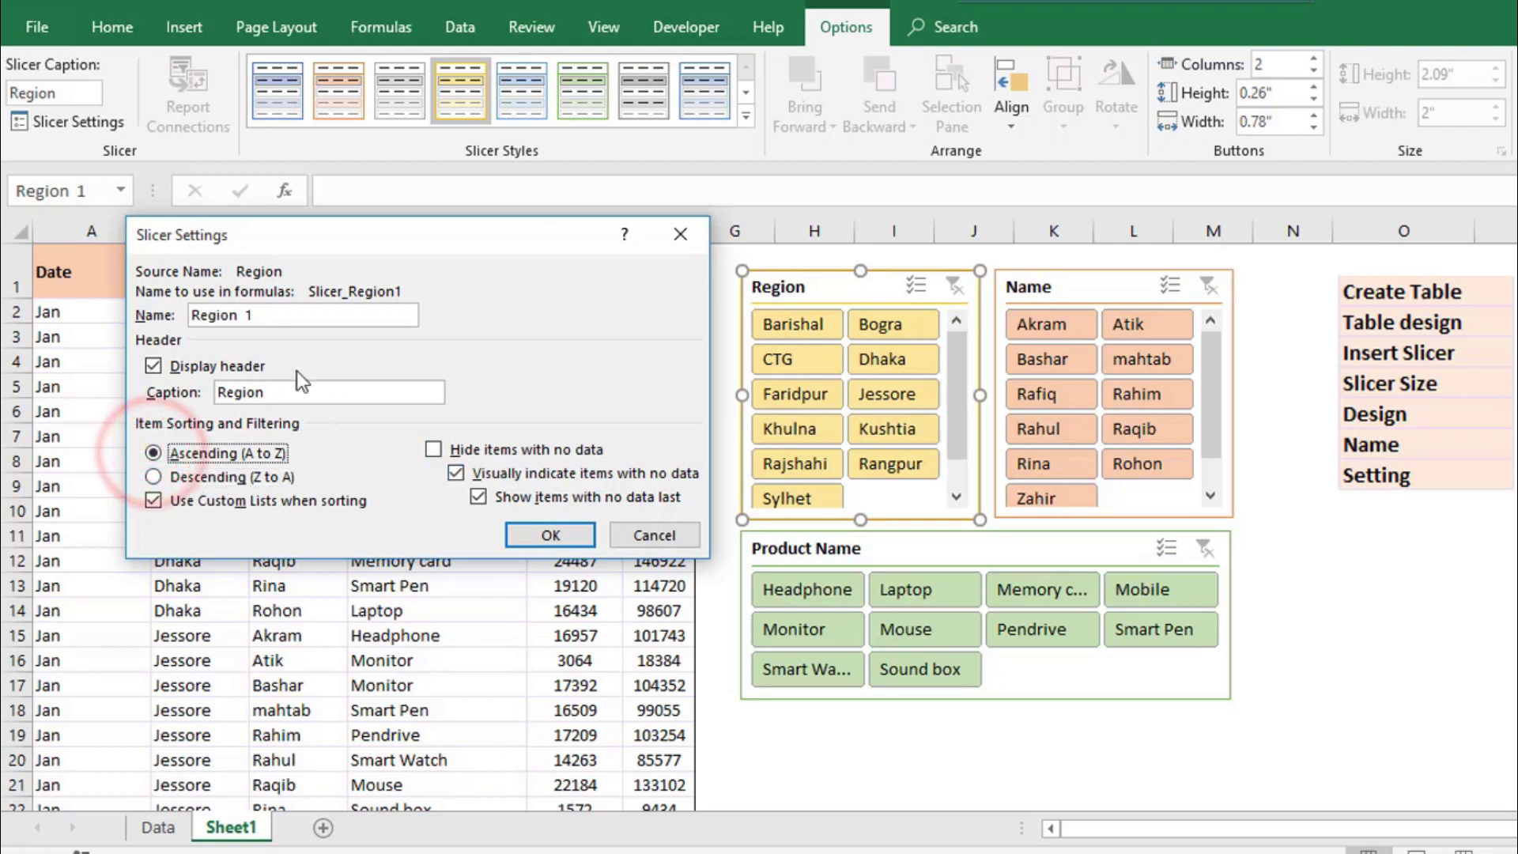
left_click(281, 391)
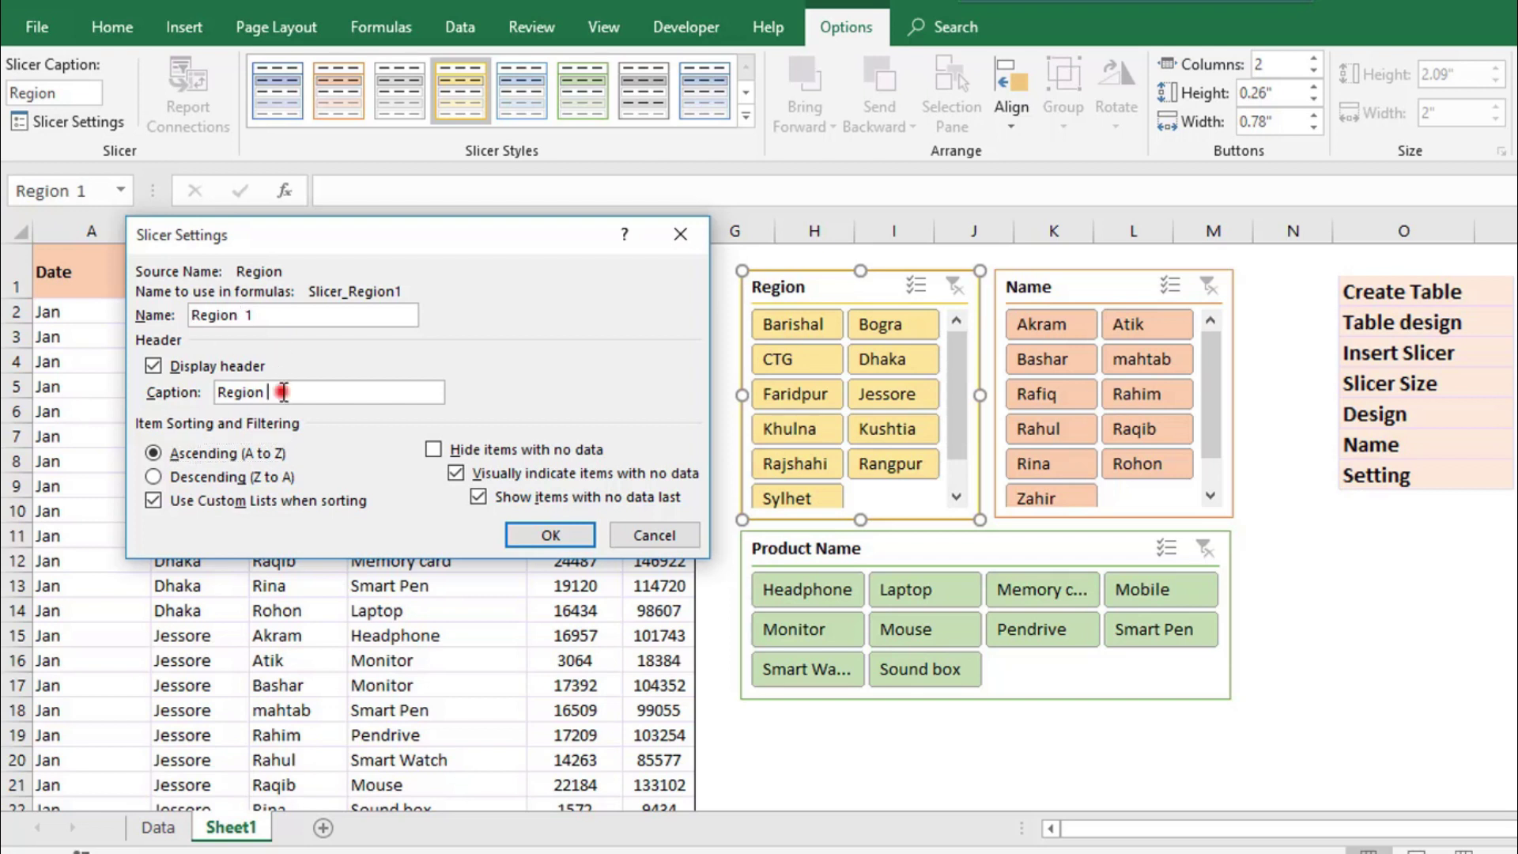
left_click(254, 315)
left_click(550, 536)
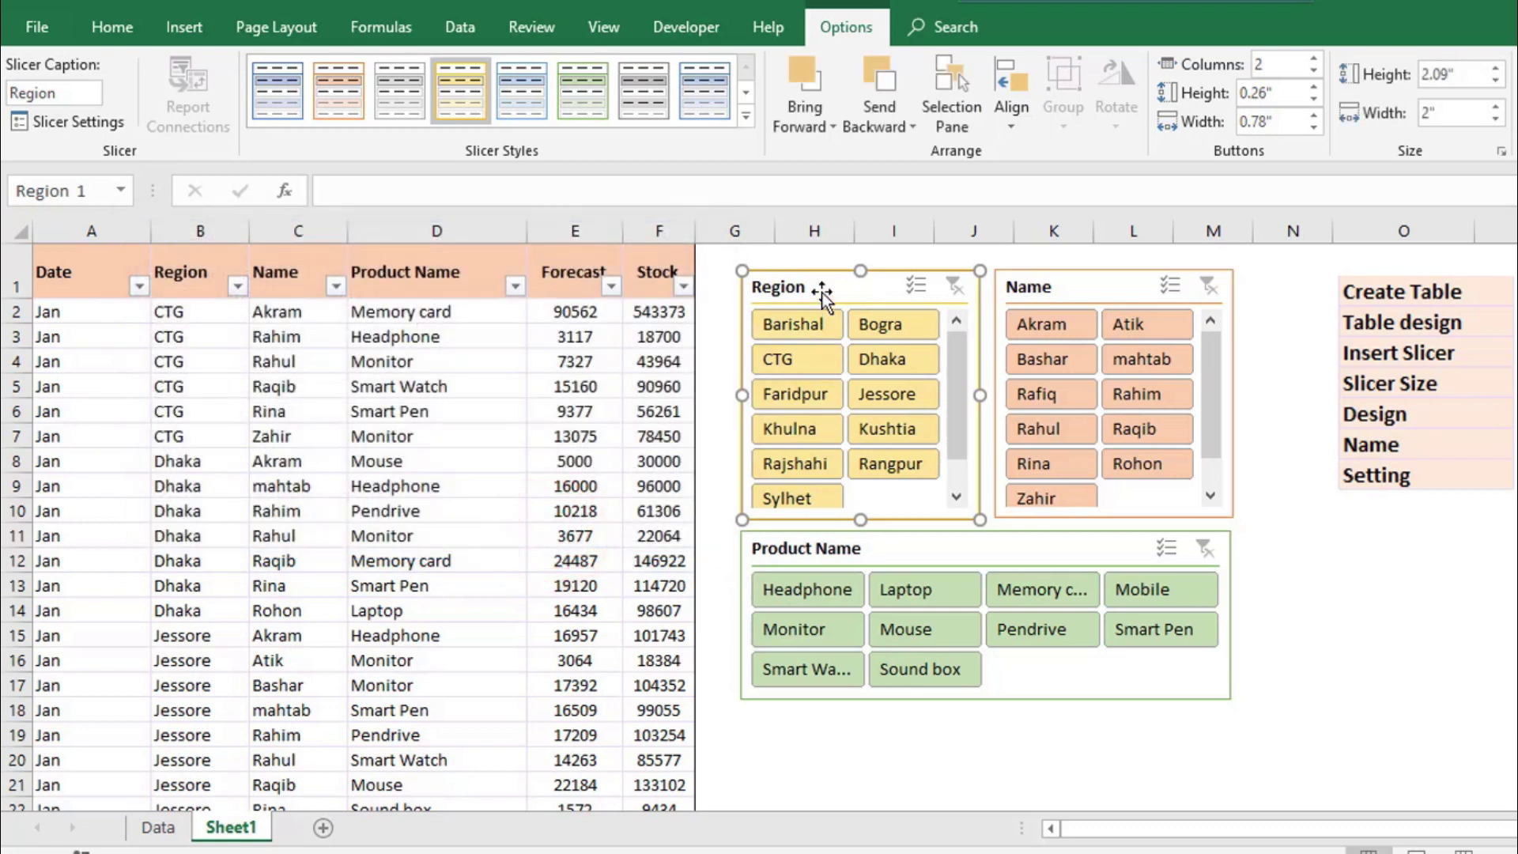
Replace the Region slicer's caption with 'Slicer-1' and reselect the renamed slicer.
left_click_drag(63, 92, 4, 88)
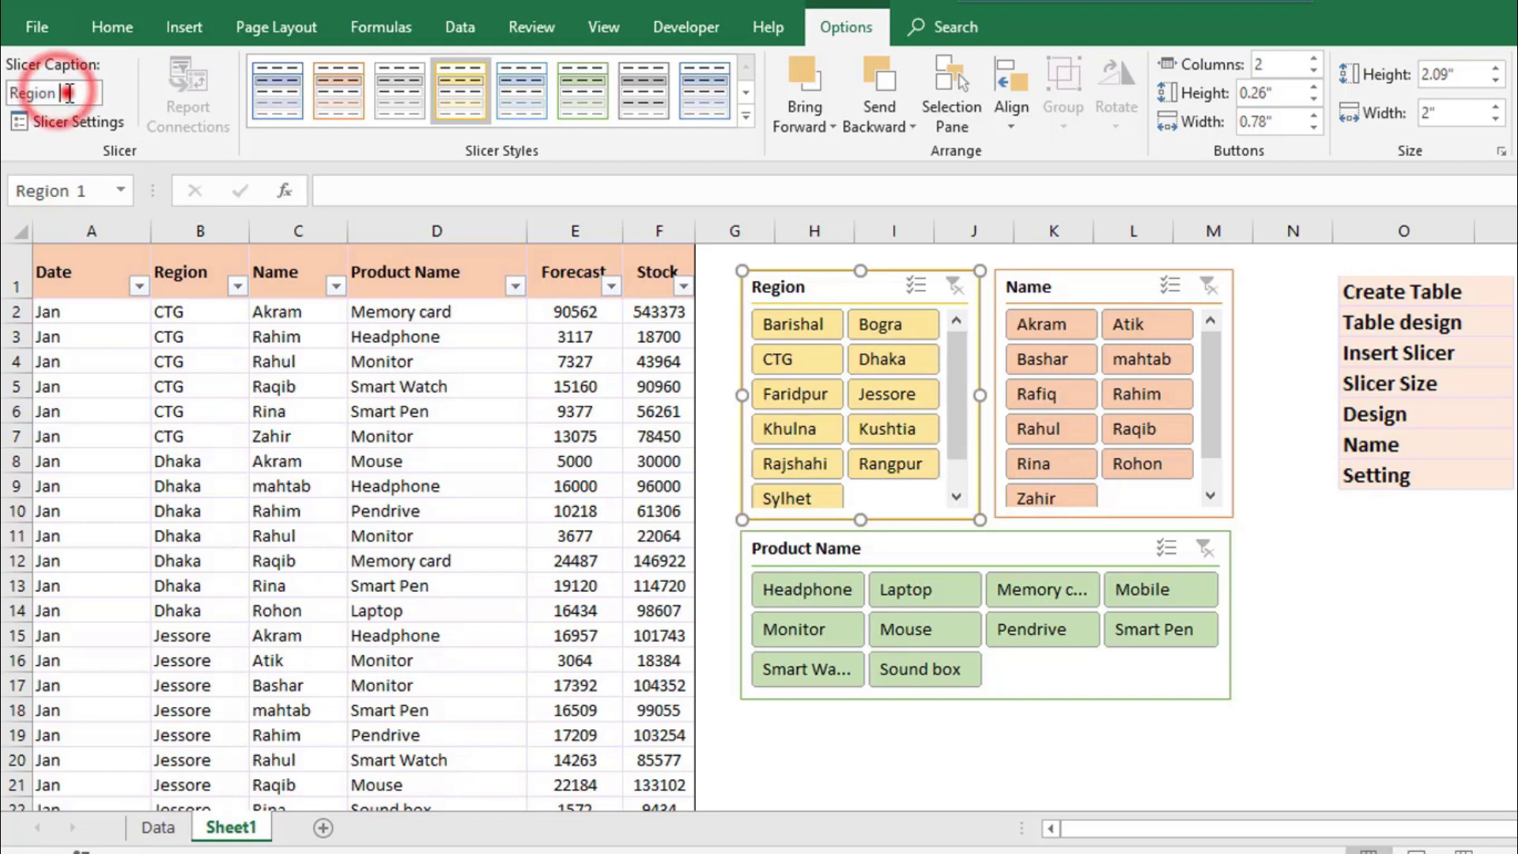
key("BackSpace")
type("Slicer-1")
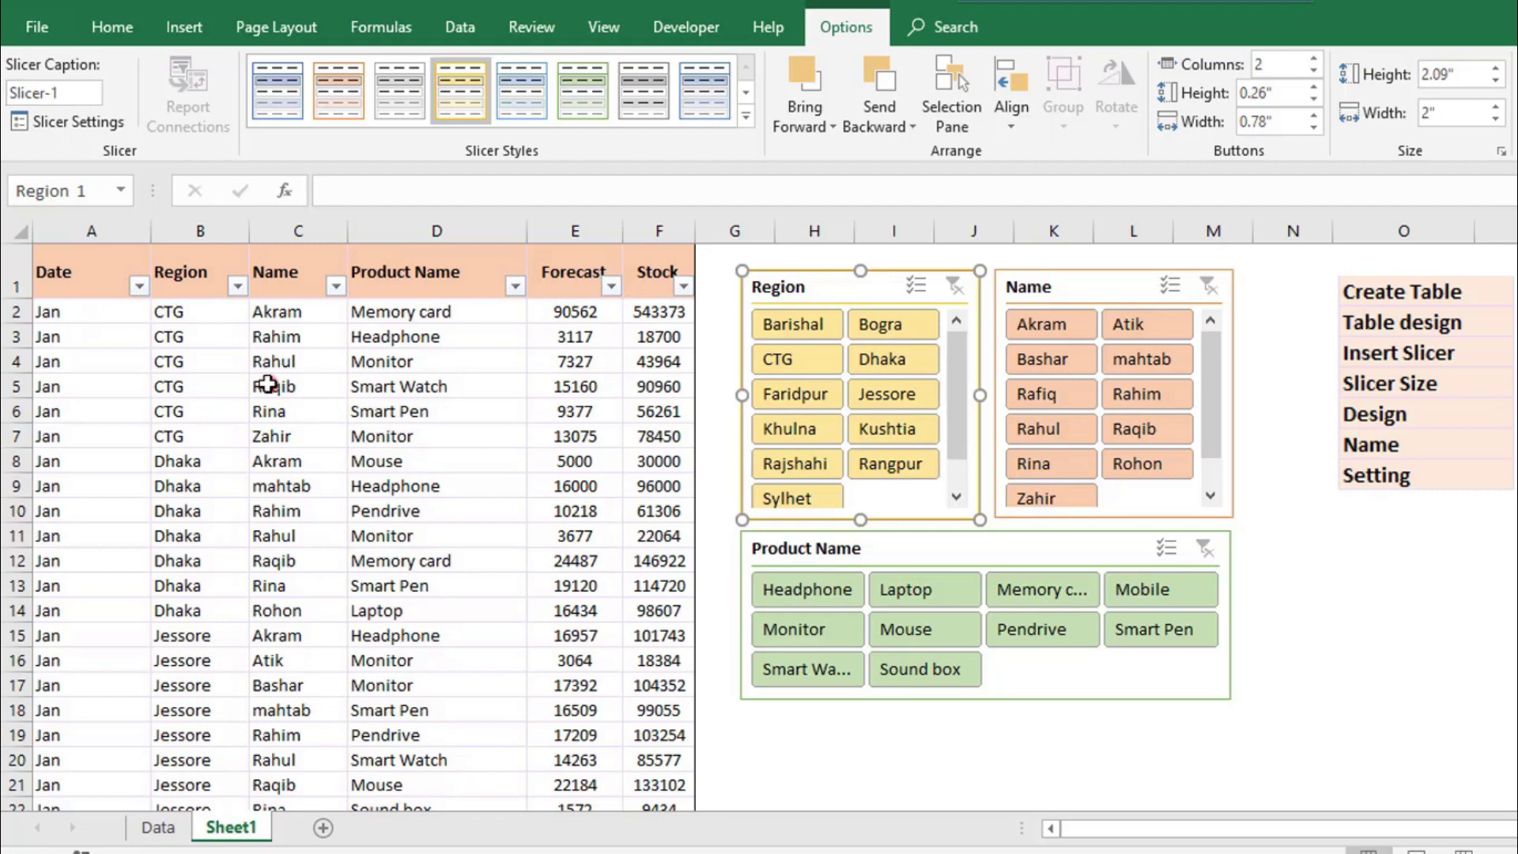
left_click(269, 386)
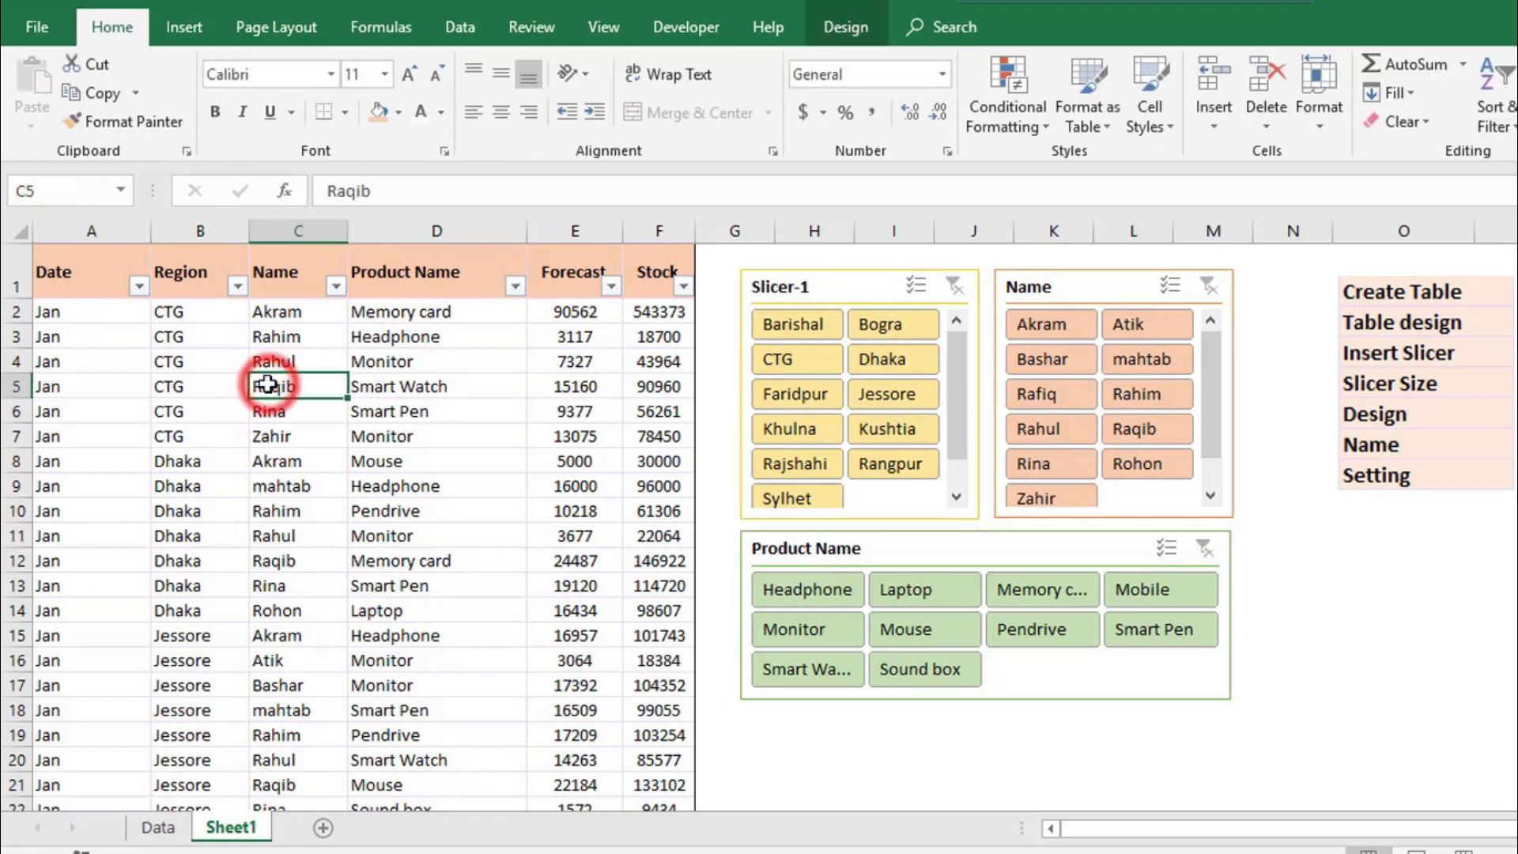
left_click(840, 290)
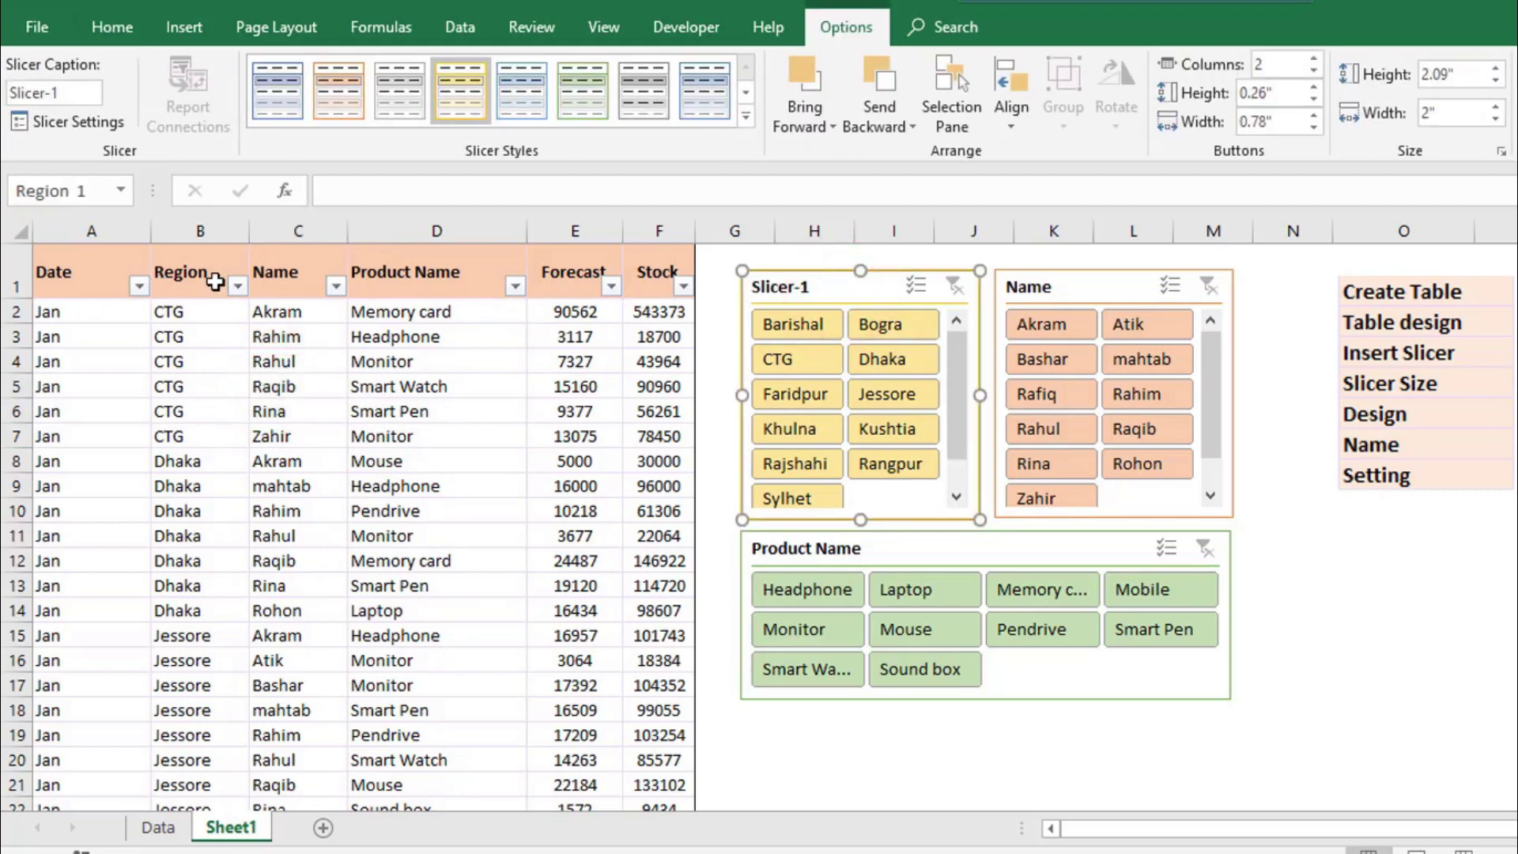
left_click(824, 289)
Undo column O's widening to restore its default width, then reselect the Slicer-1 slicer.
left_click(1396, 231)
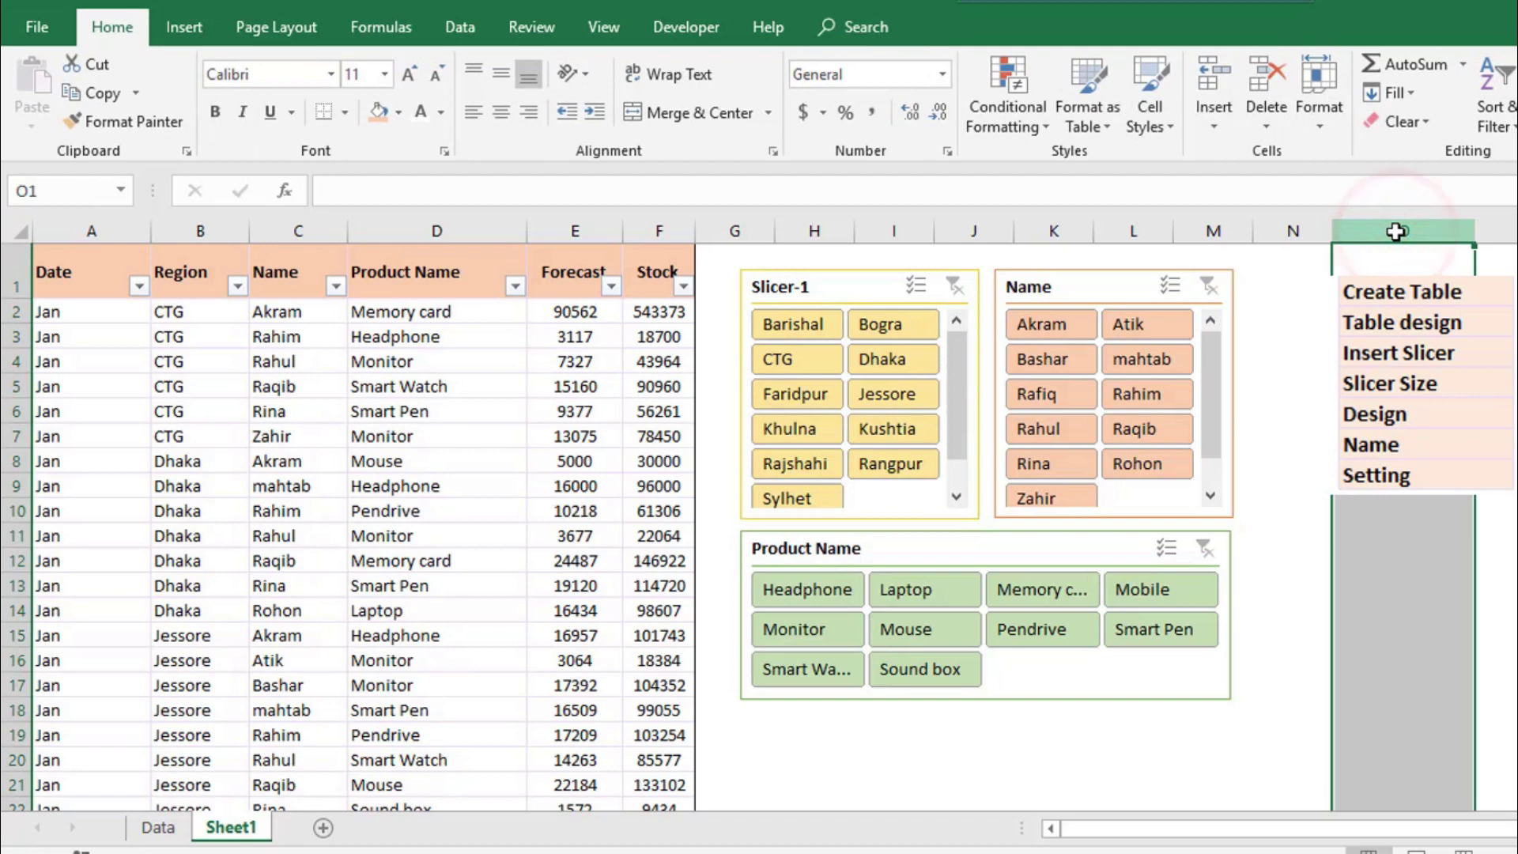
key("ctrl+z")
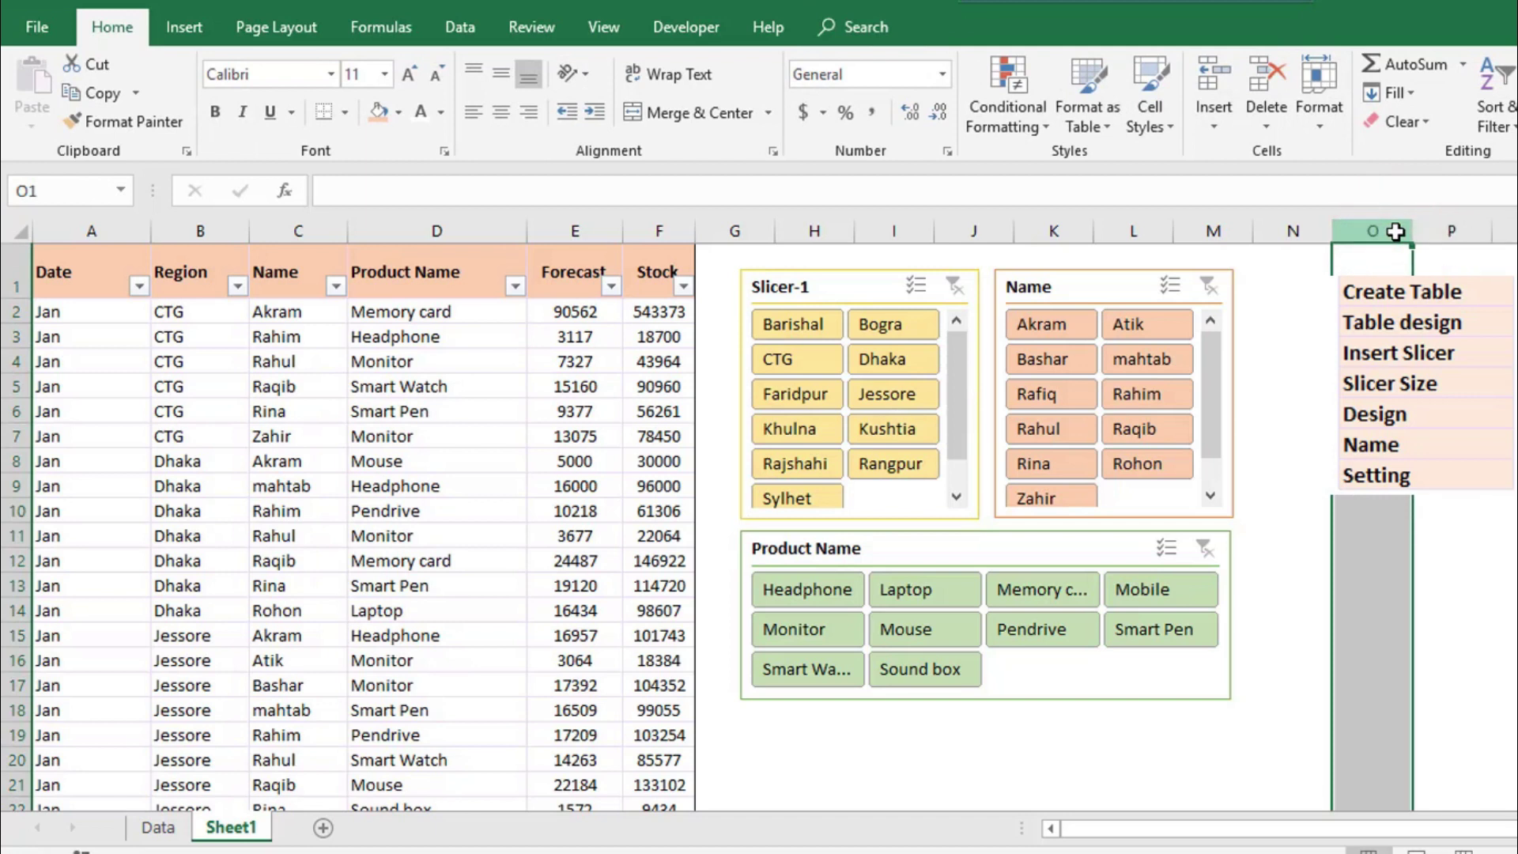
left_click(1340, 411)
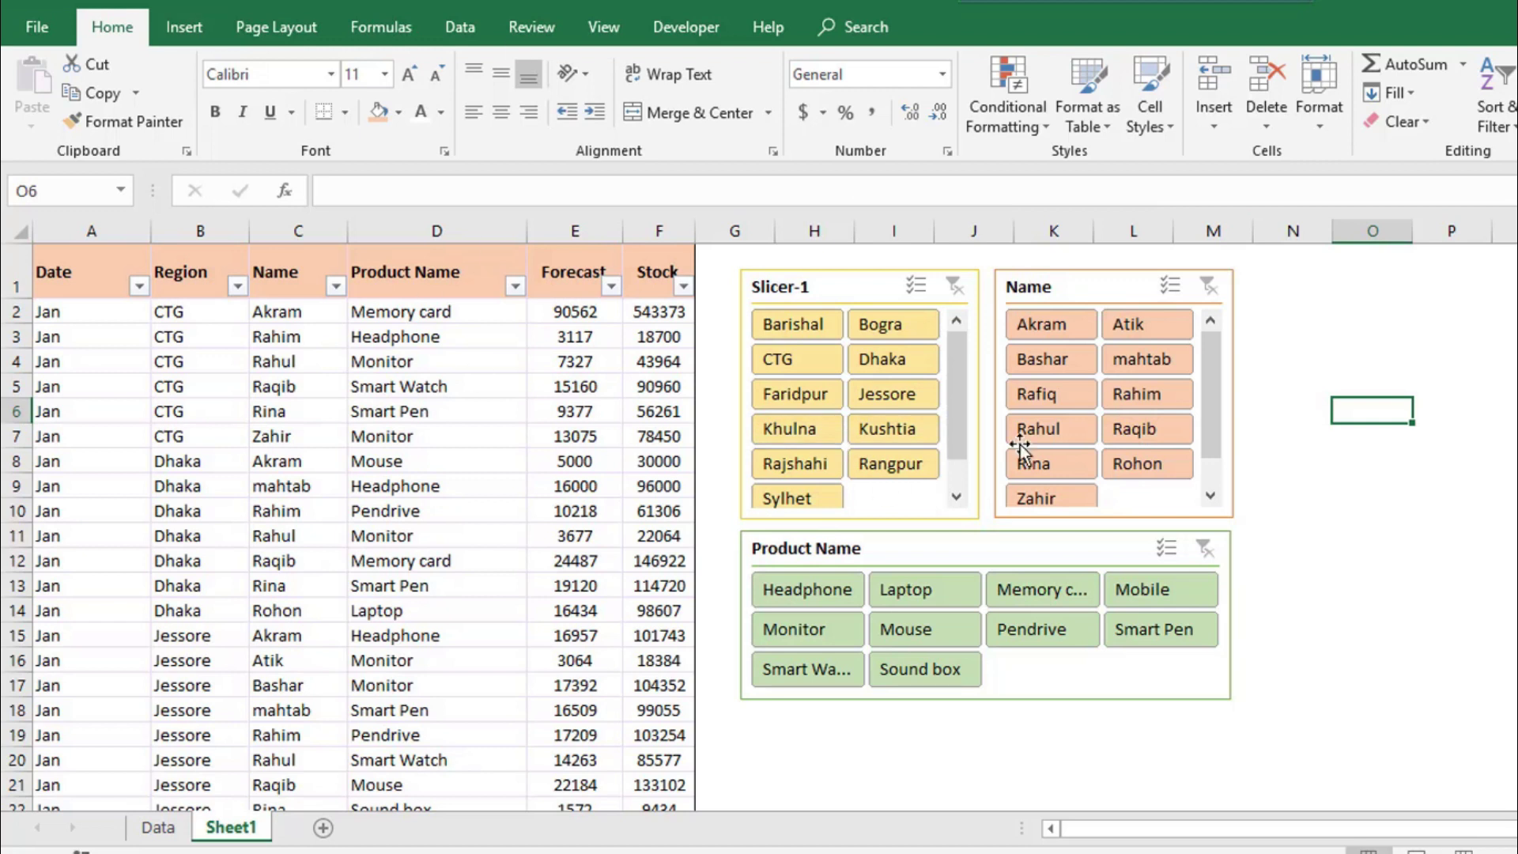
left_click(860, 283)
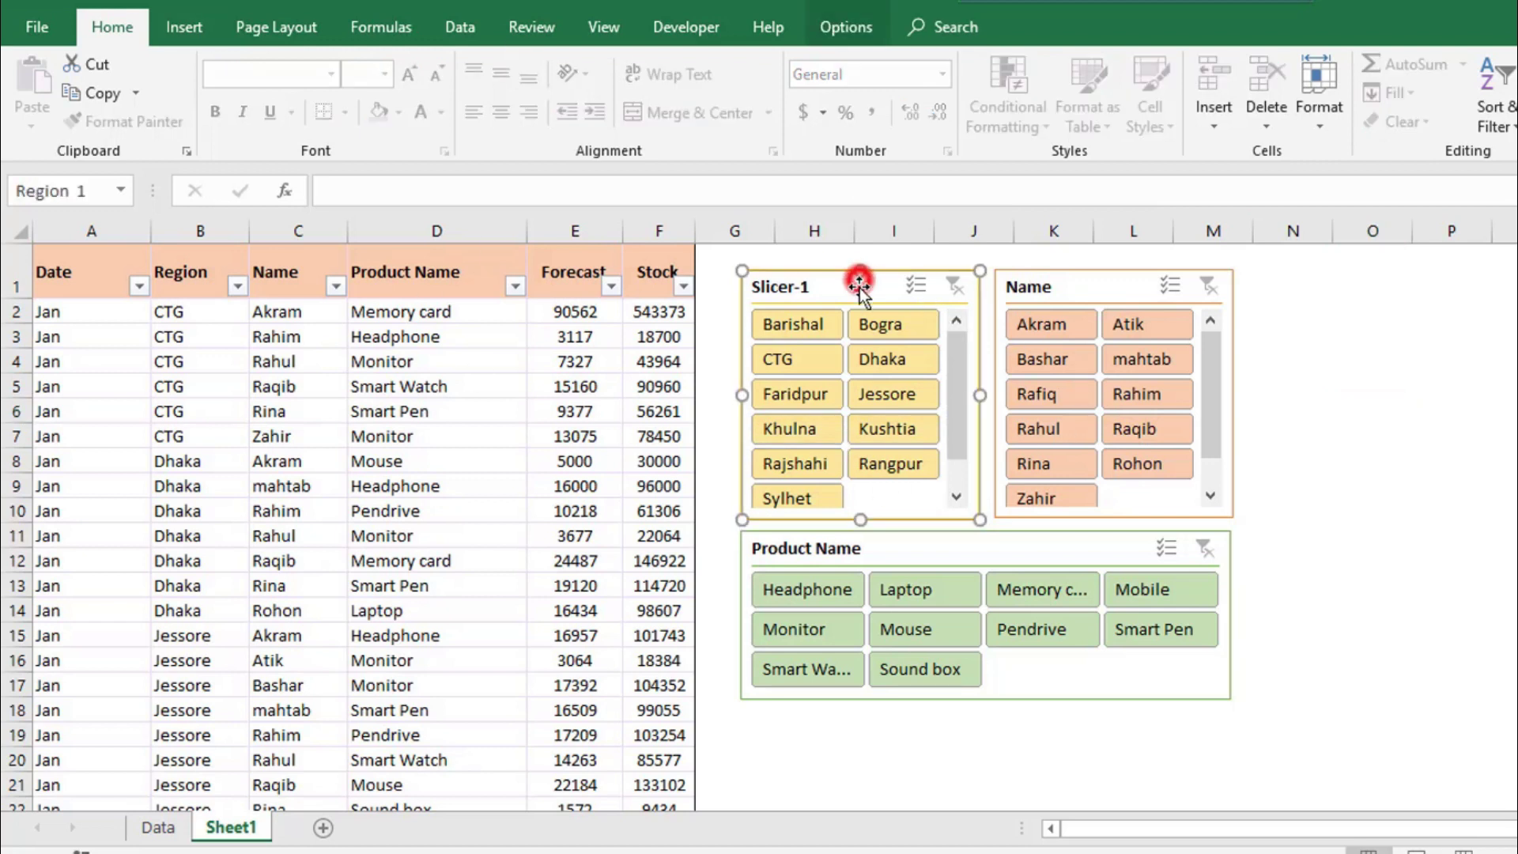
left_click(845, 31)
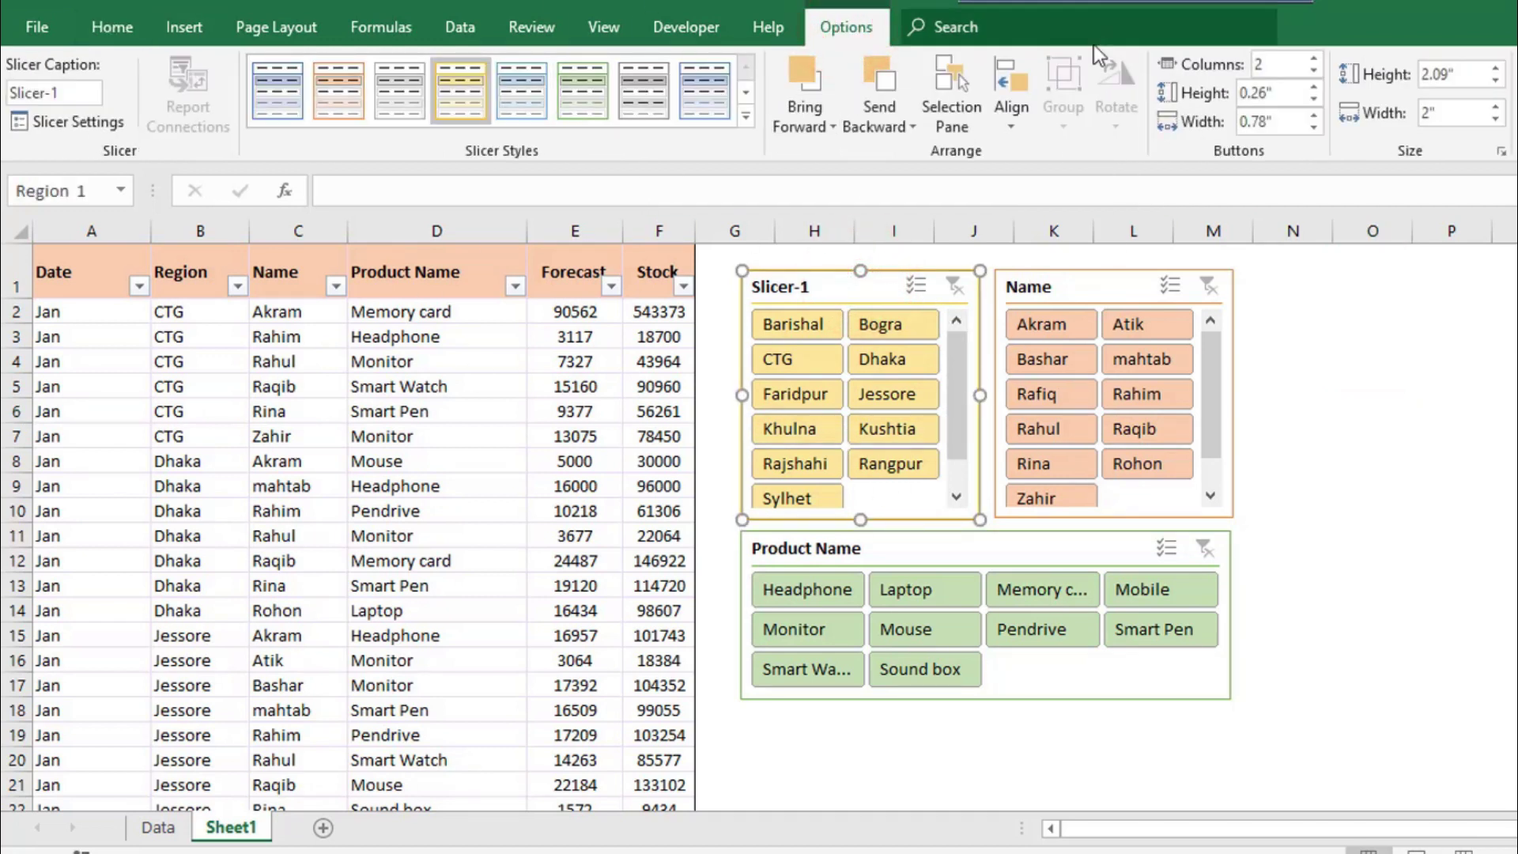
left_click(971, 112)
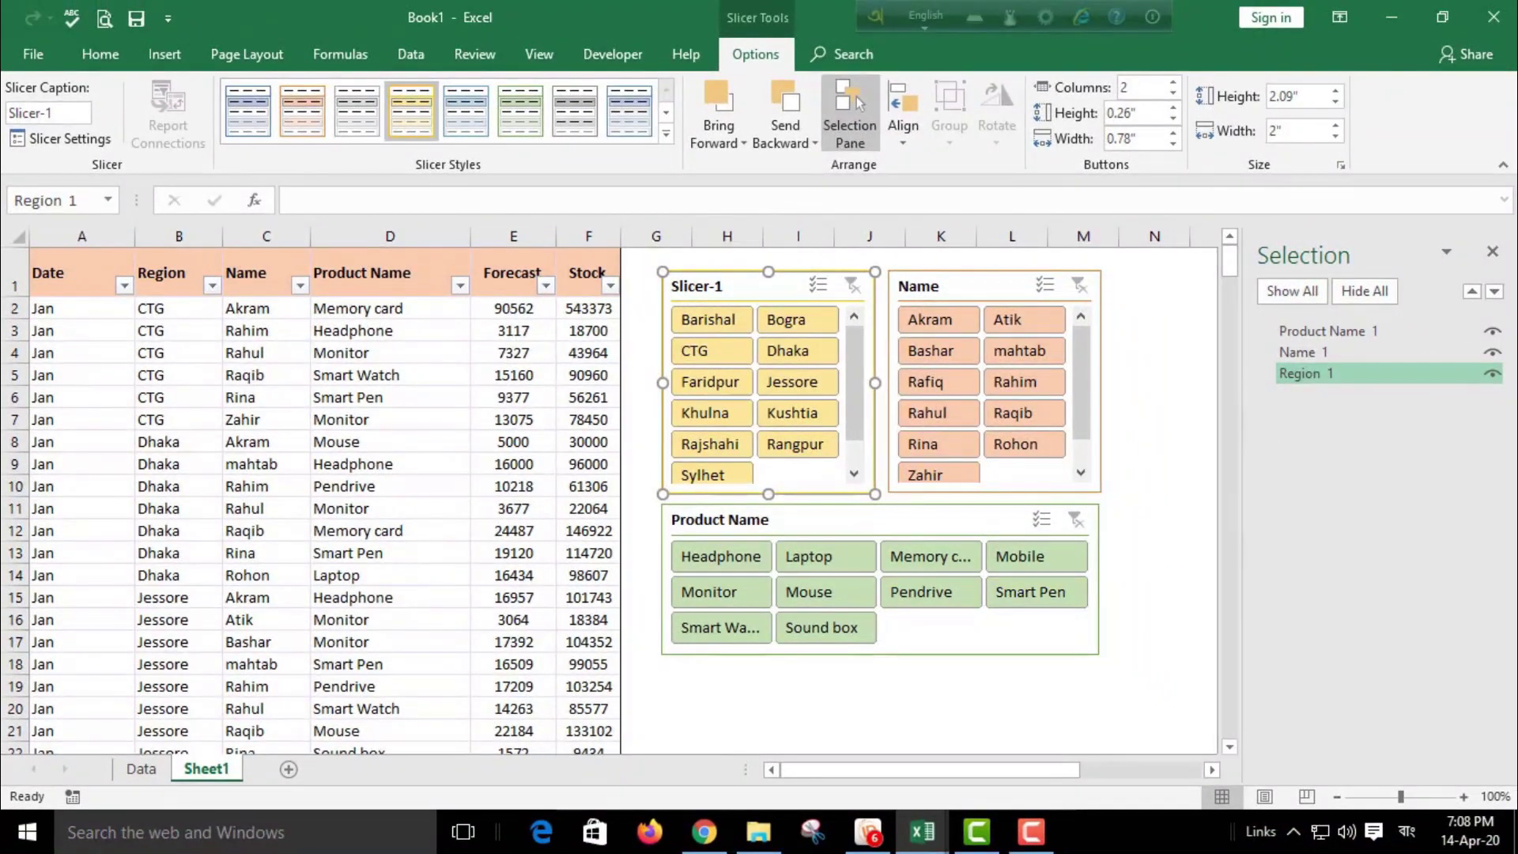
left_click(1493, 353)
left_click(1493, 373)
left_click(1491, 330)
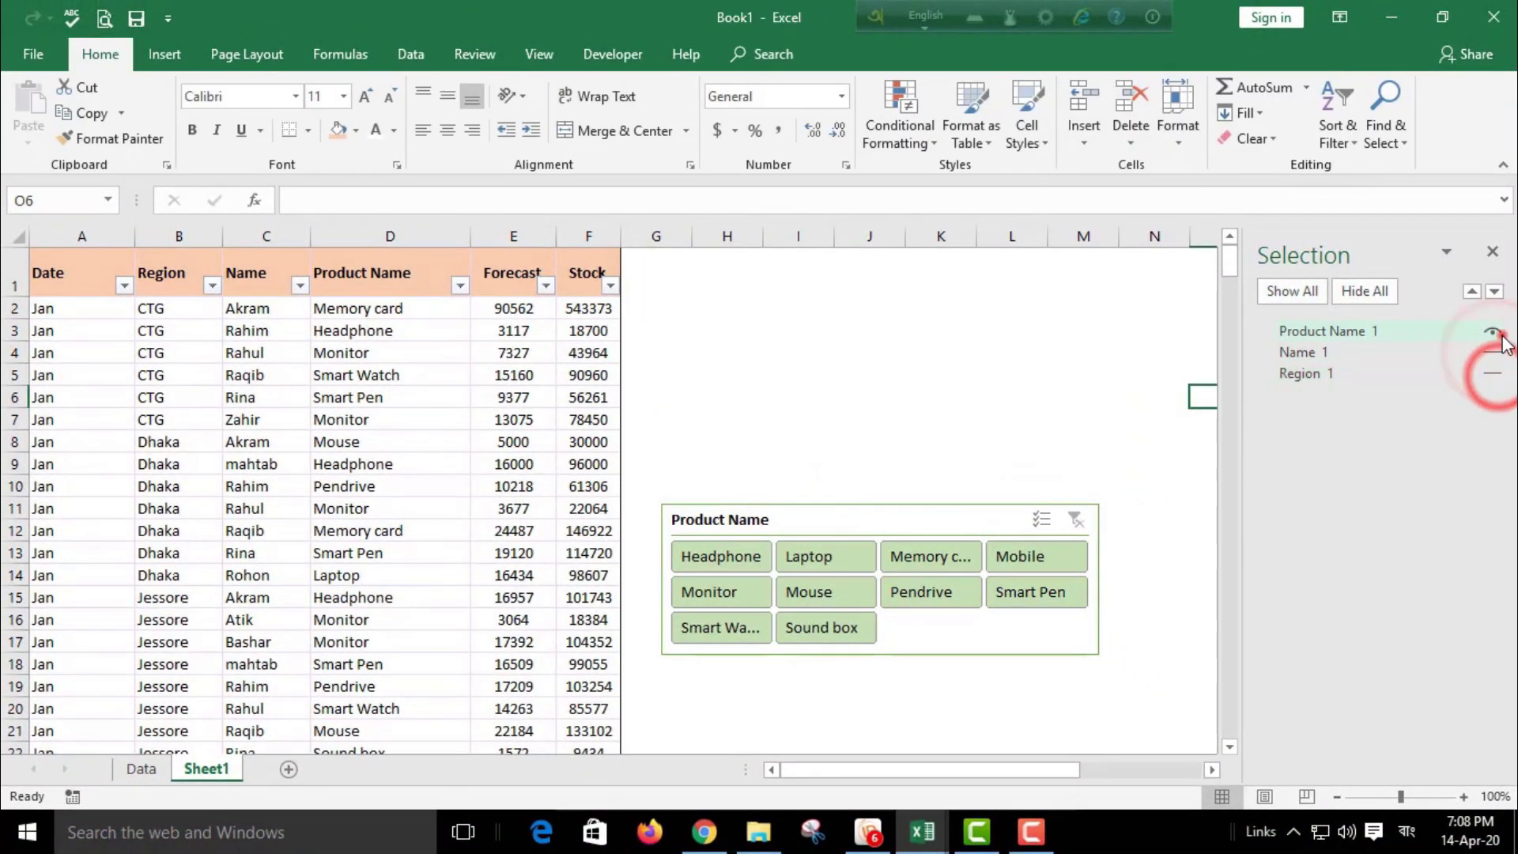
left_click(1493, 330)
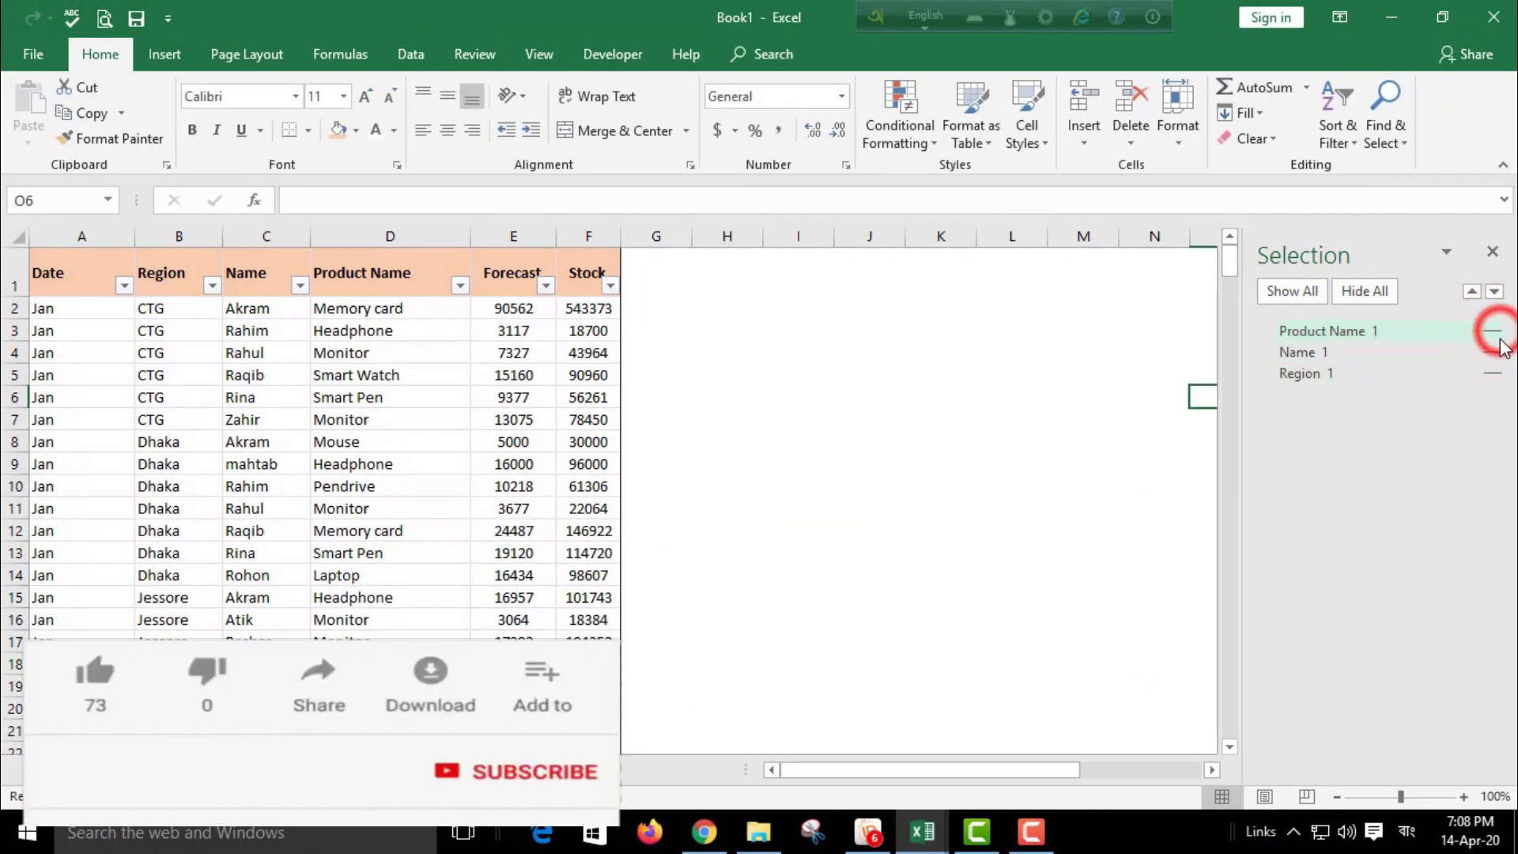
left_click(1493, 330)
left_click(1492, 352)
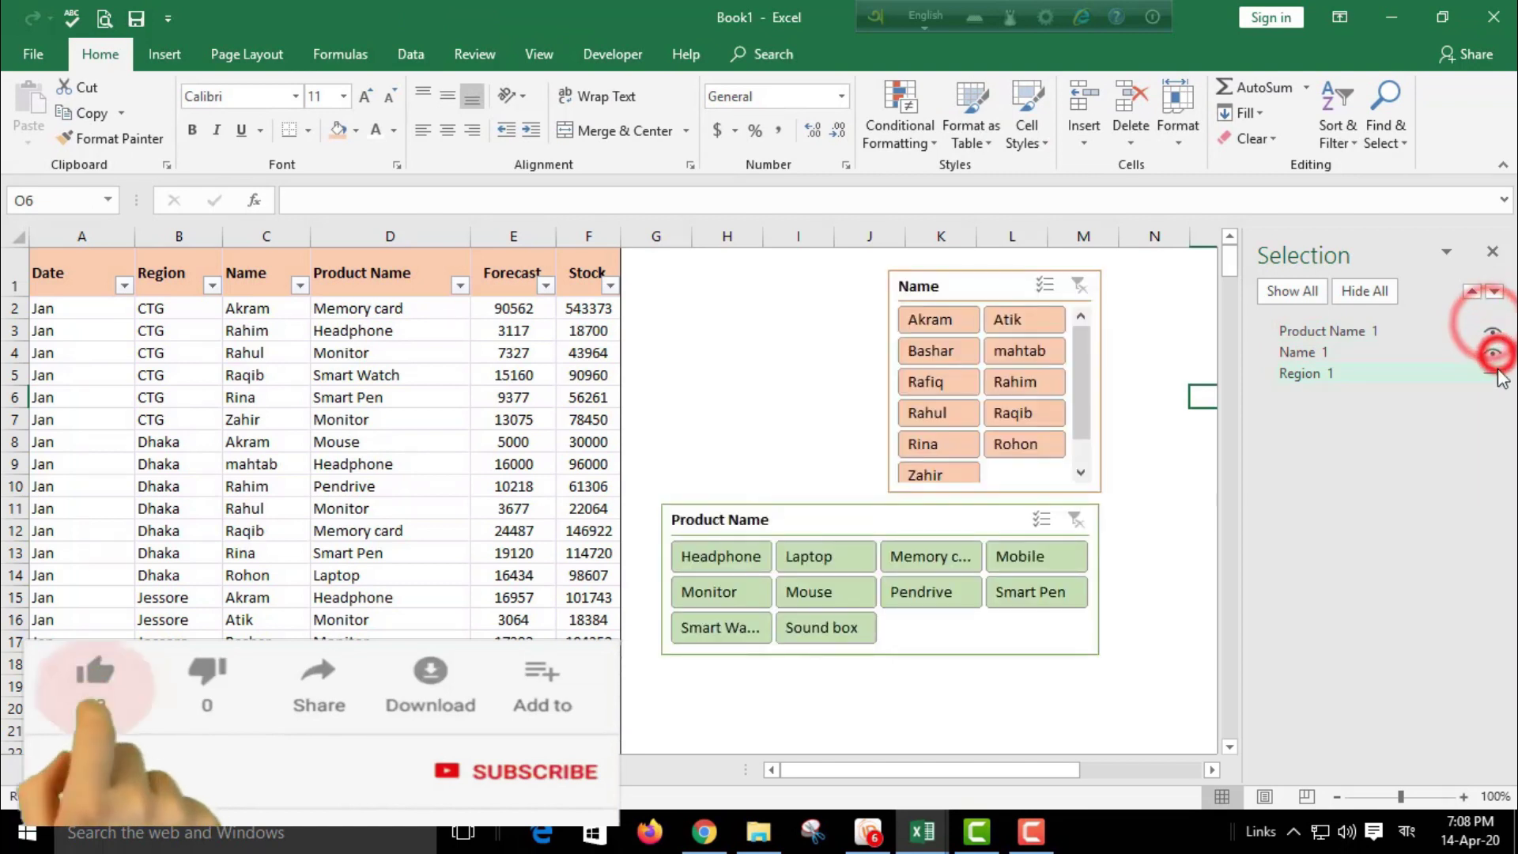
left_click(1493, 373)
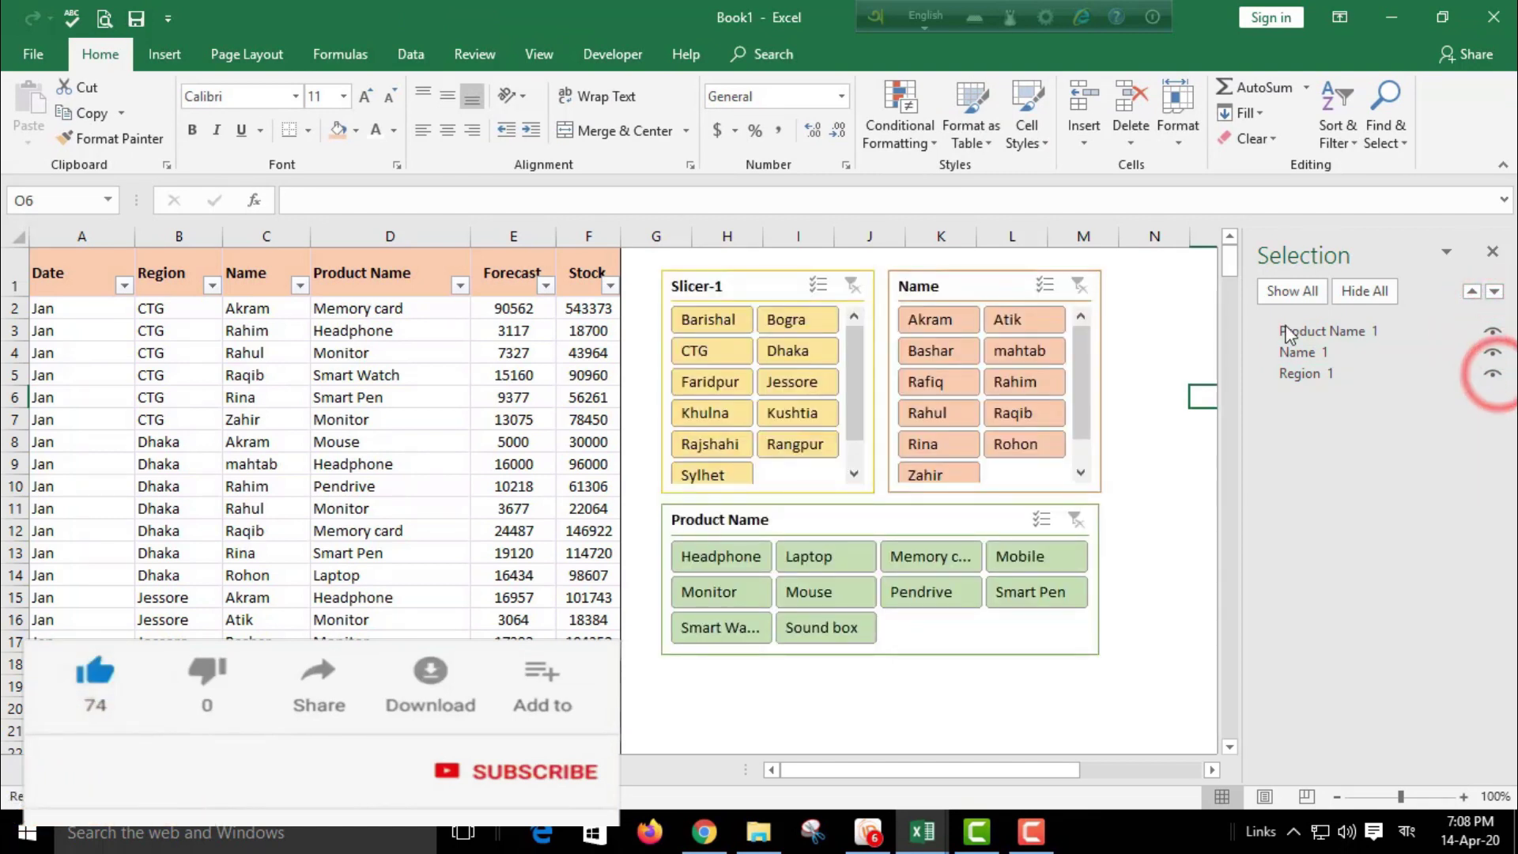
left_click(1380, 299)
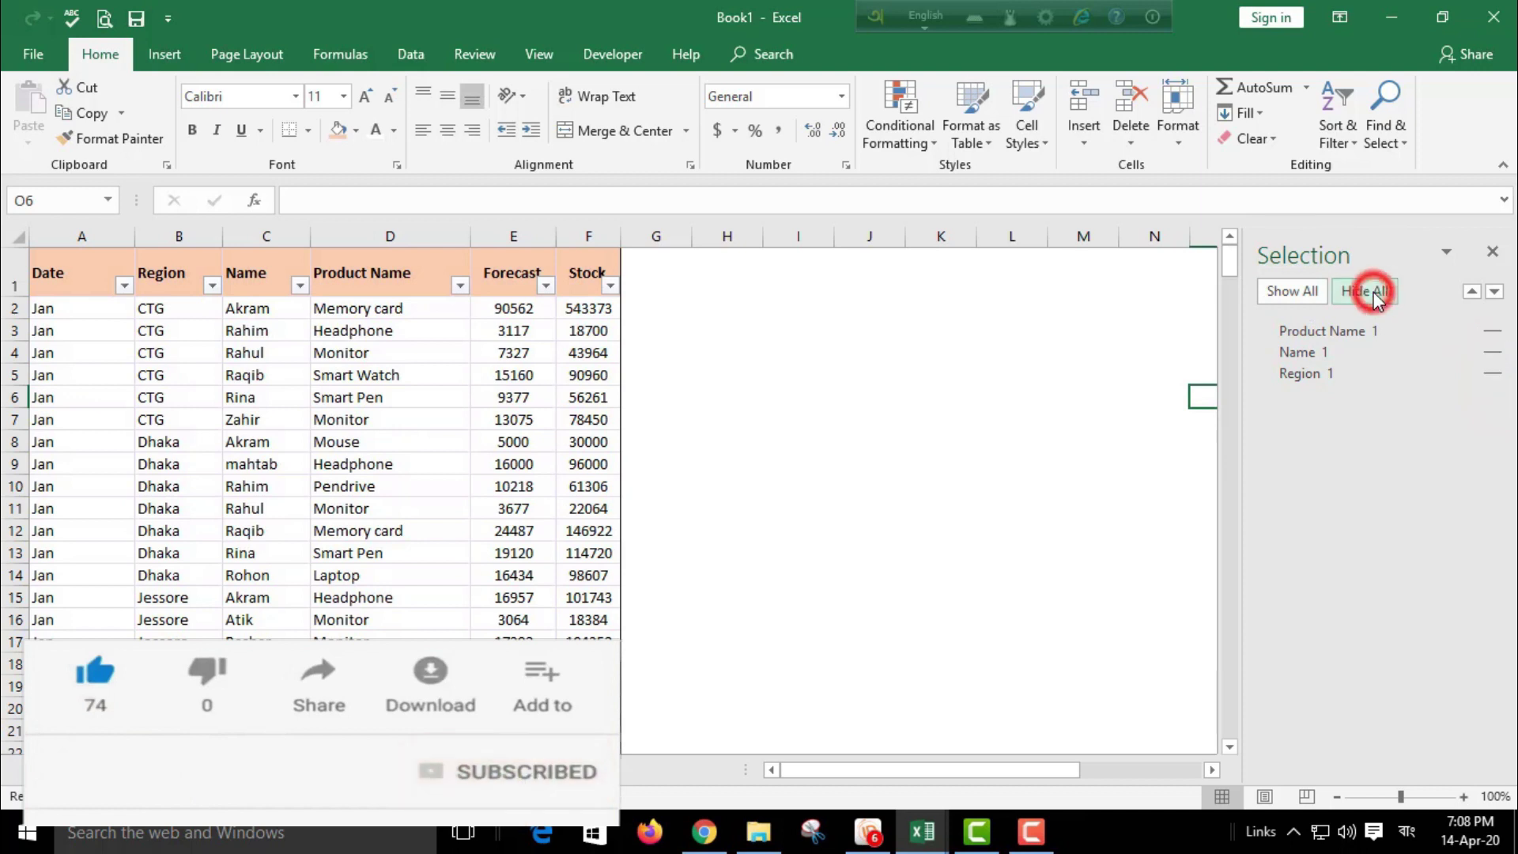
left_click(1493, 251)
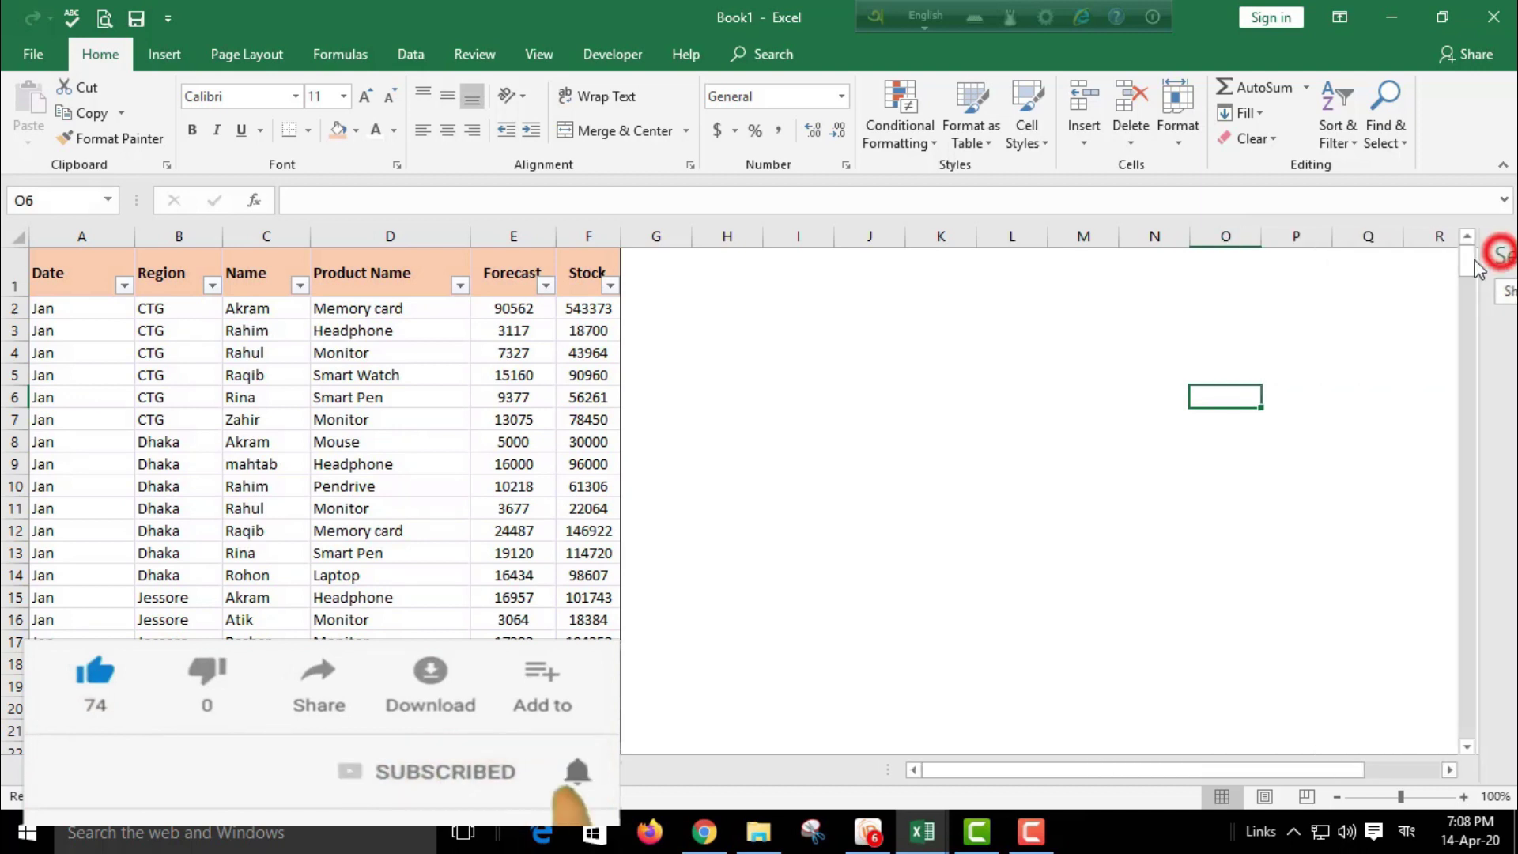
left_click(892, 368)
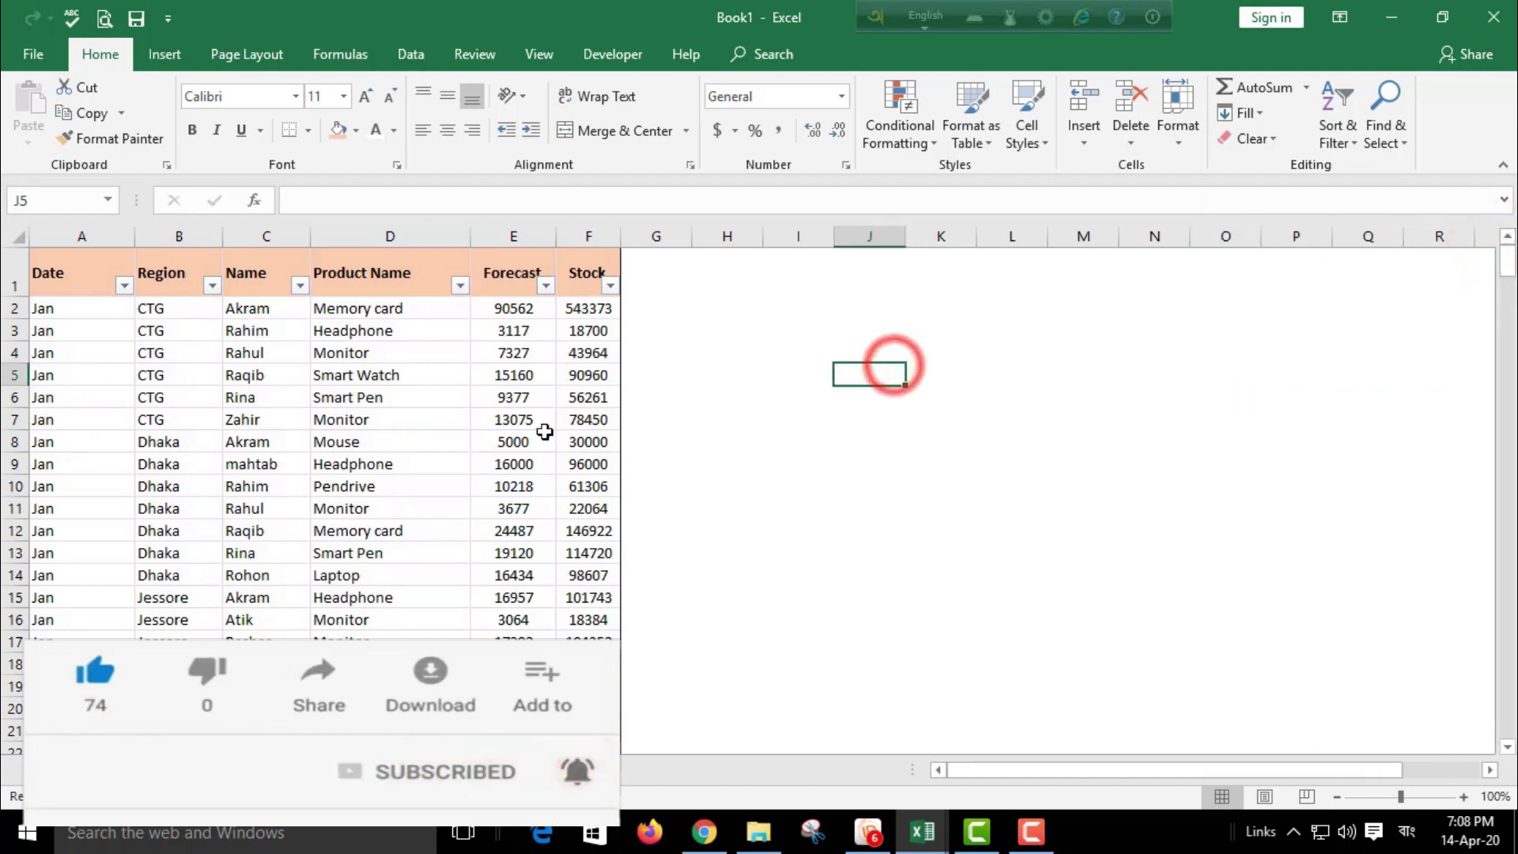
left_click(774, 297)
left_click(751, 340)
left_click(854, 434)
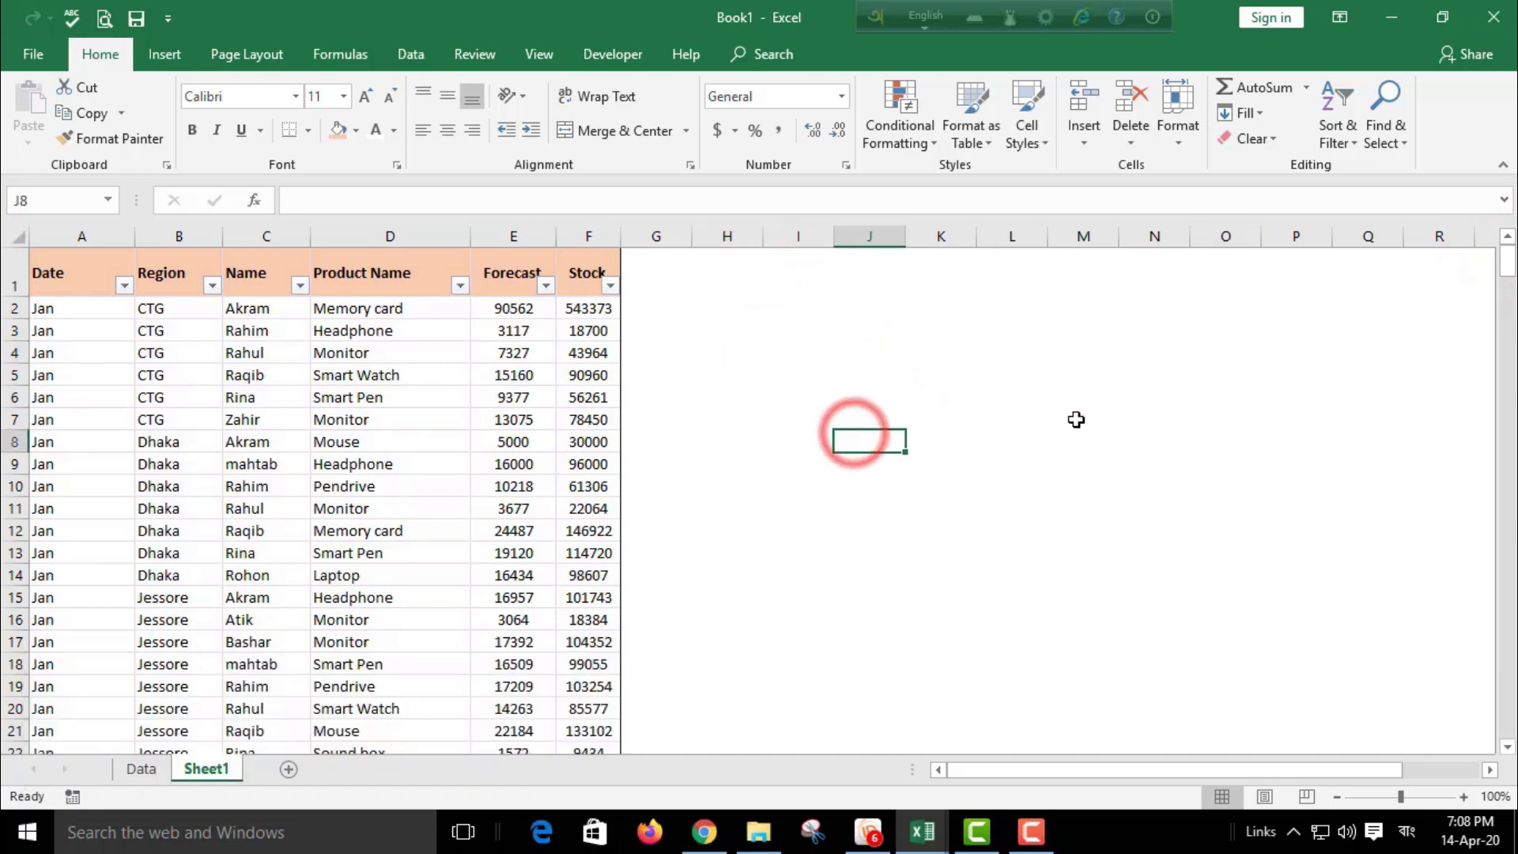
left_click(825, 314)
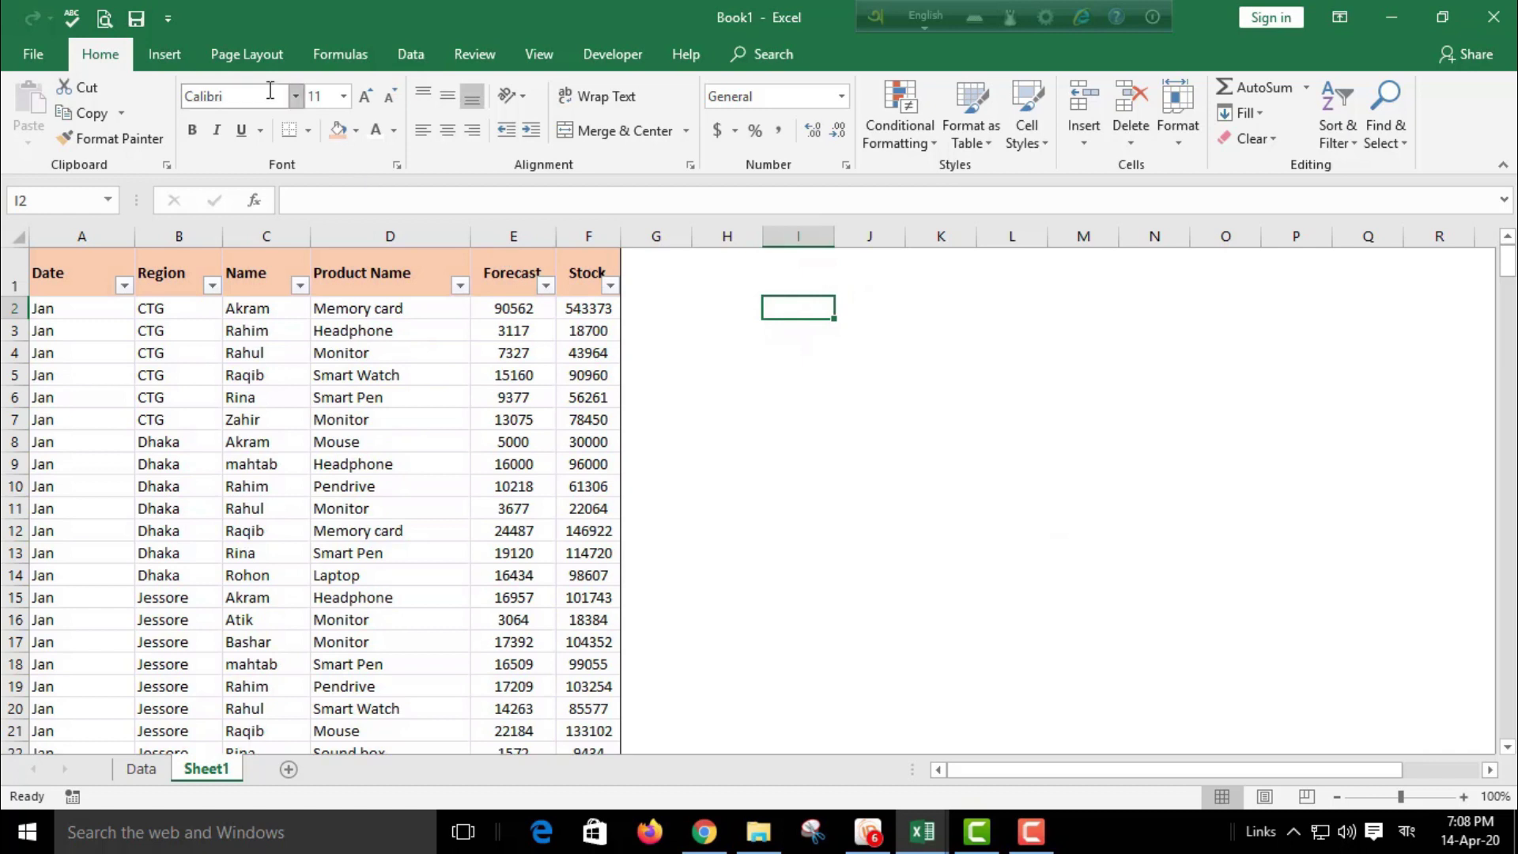
left_click(249, 62)
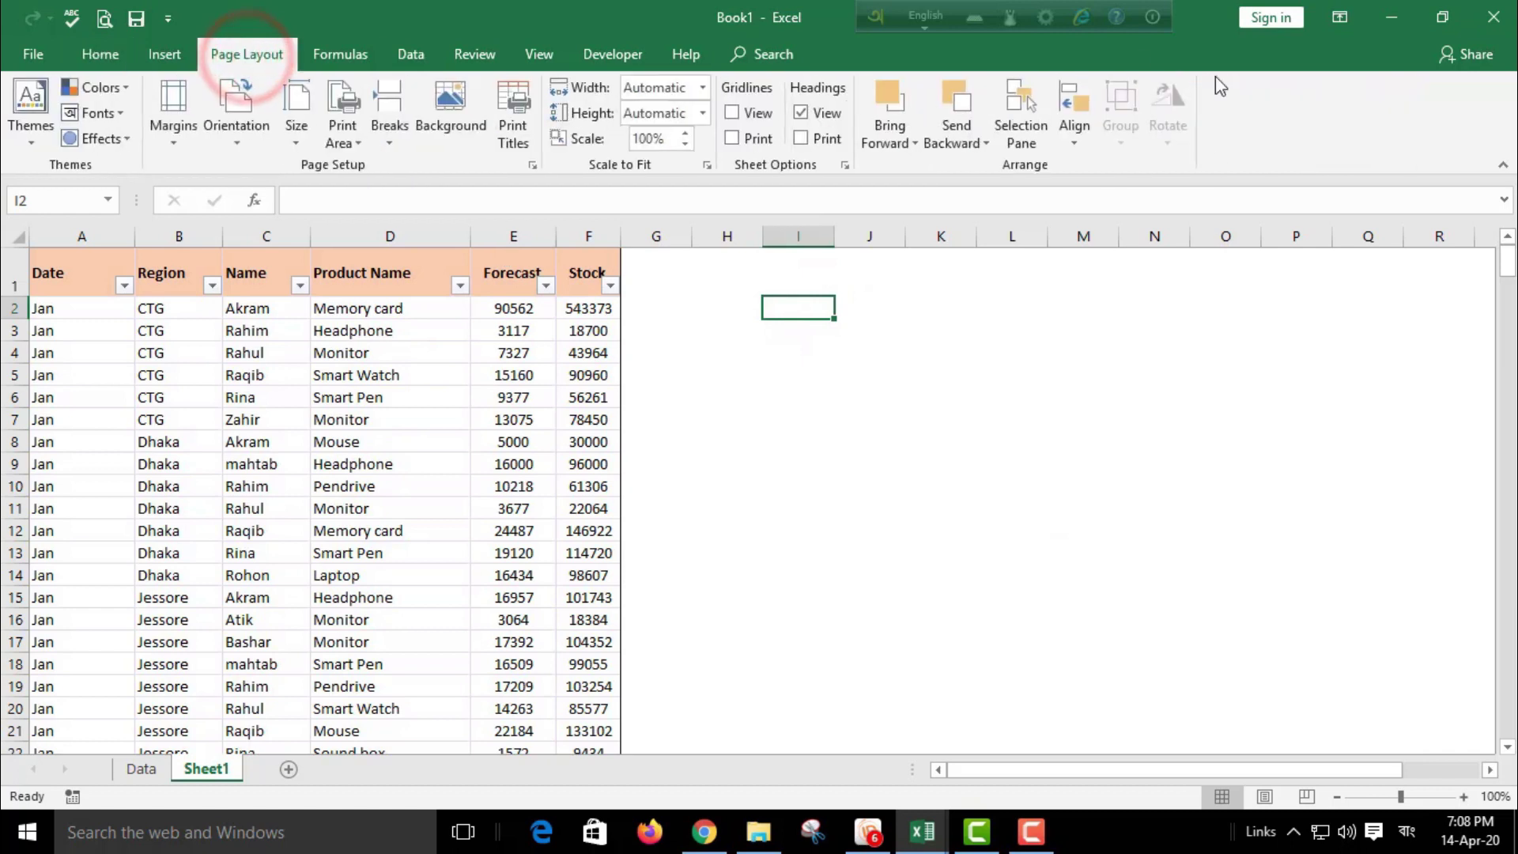
left_click(1032, 131)
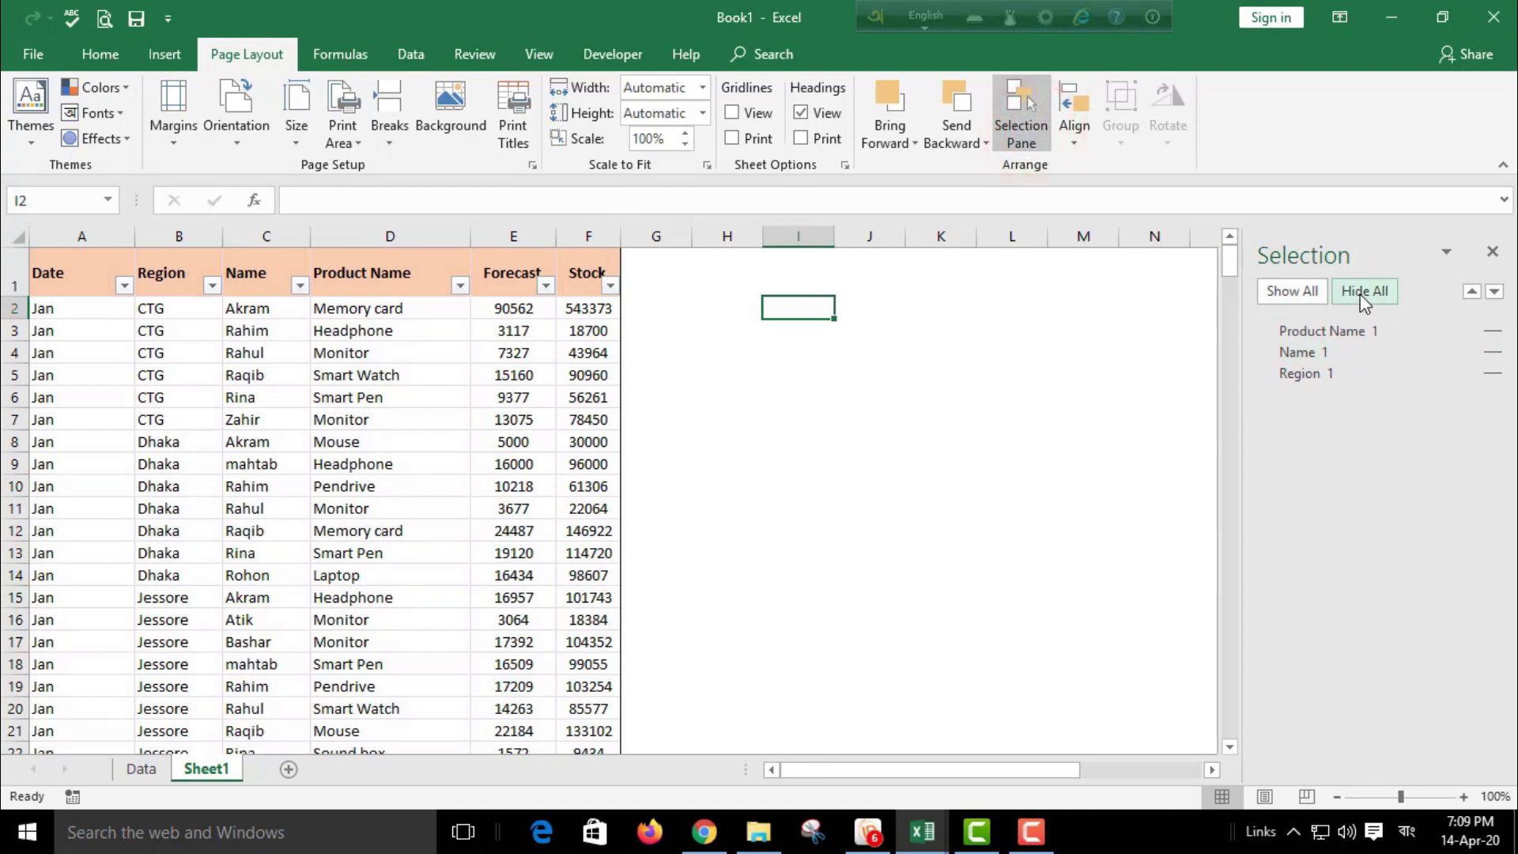
left_click(1293, 291)
left_click(1493, 252)
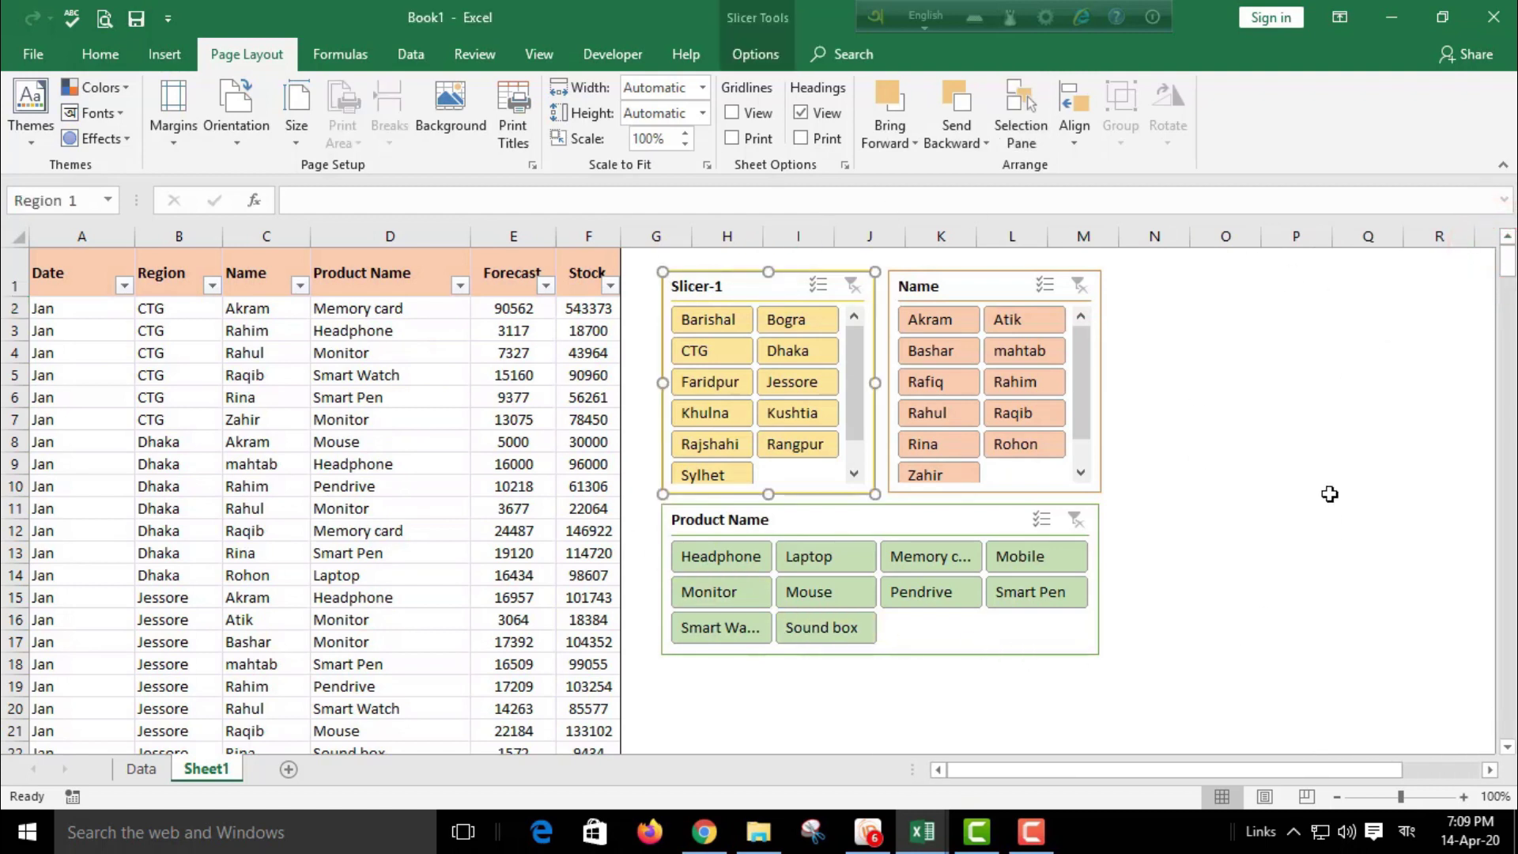
left_click(748, 286)
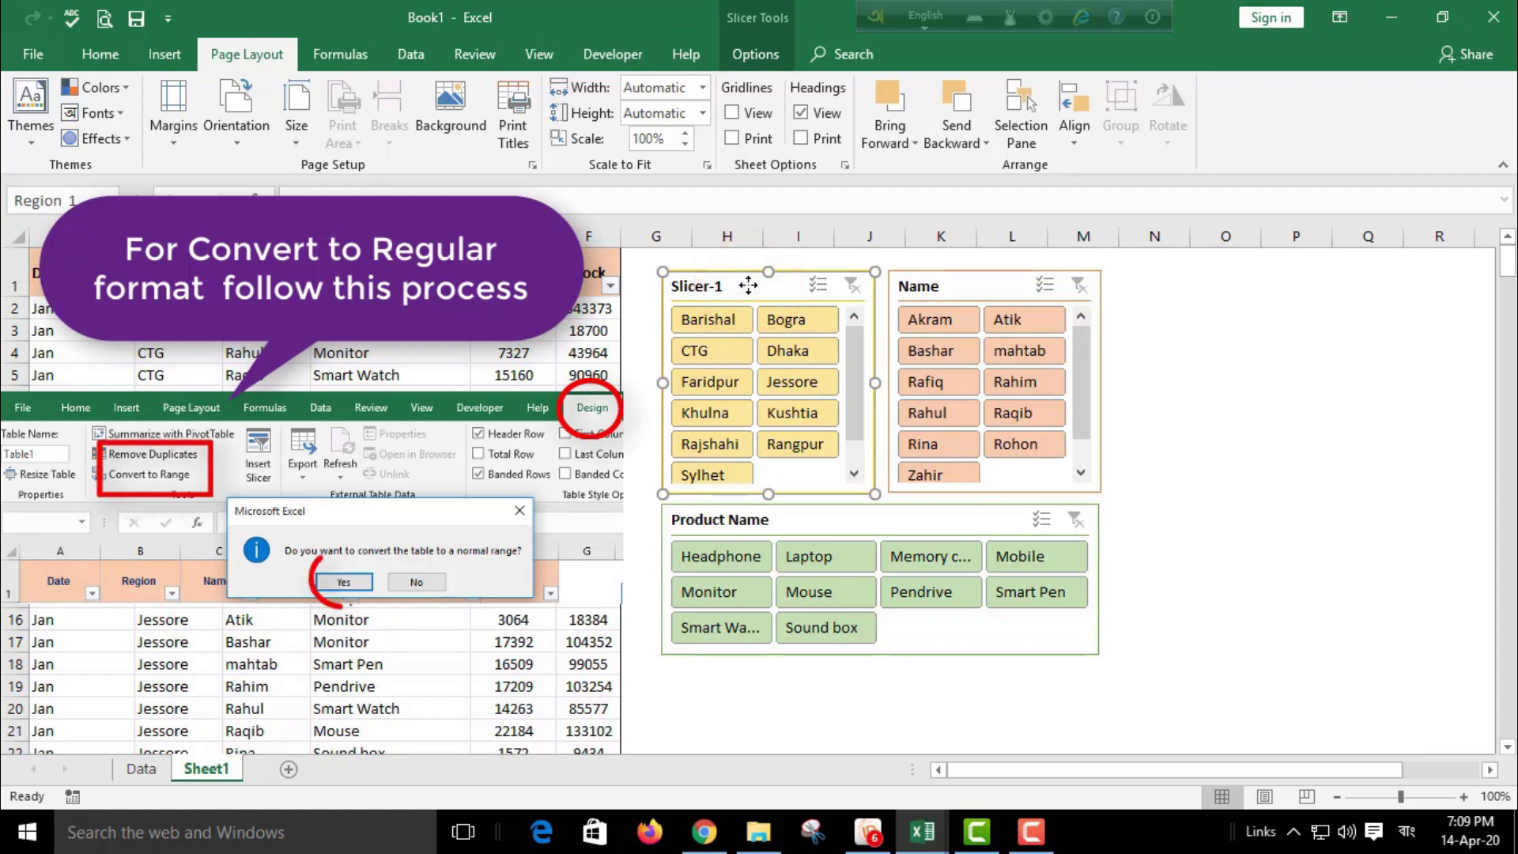
key("Delete")
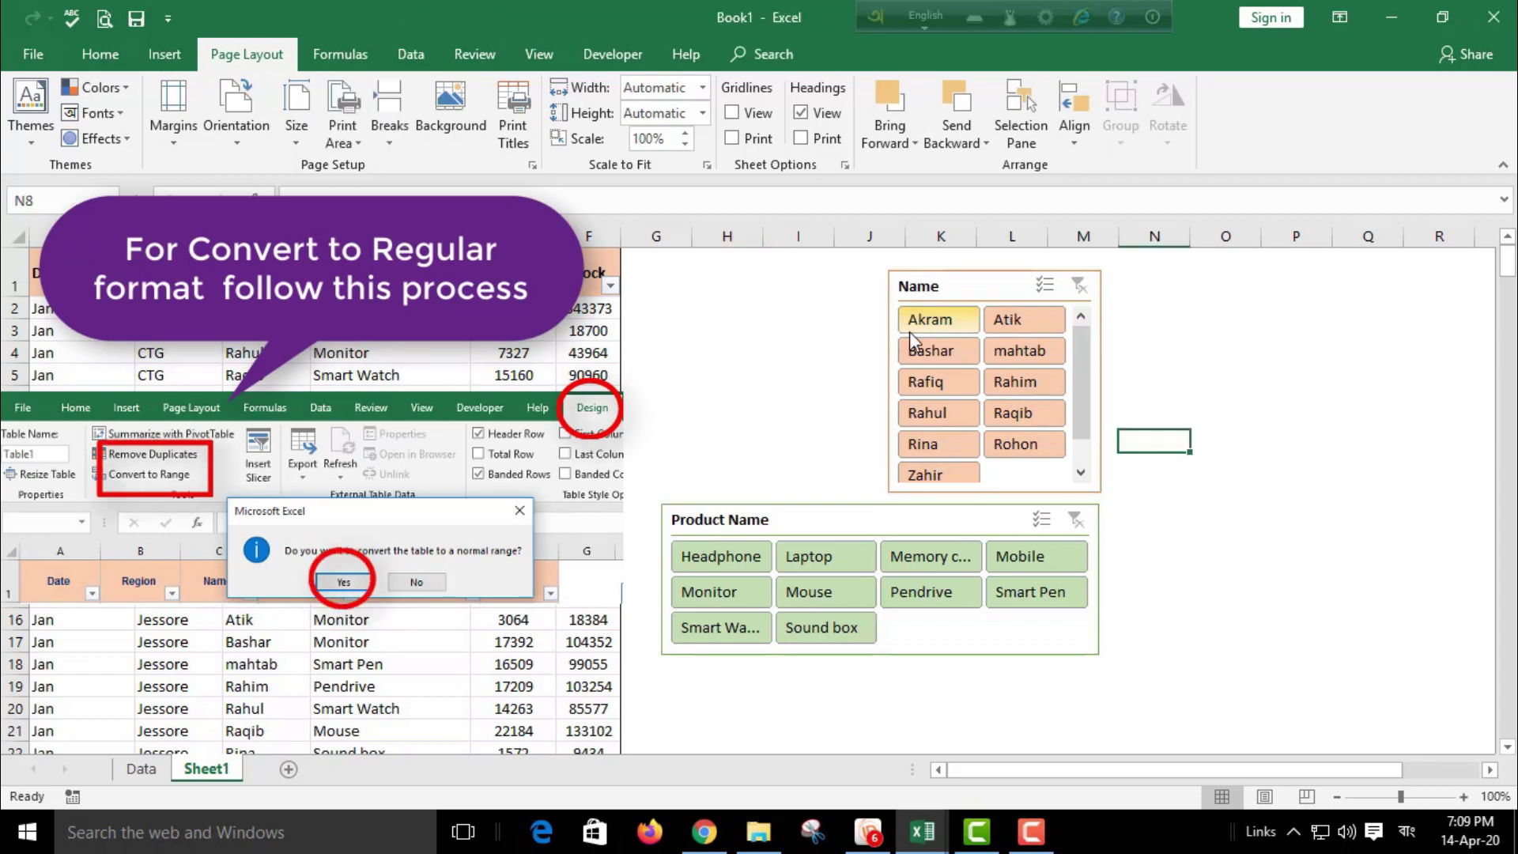
left_click(983, 284)
key("Delete")
left_click(828, 513)
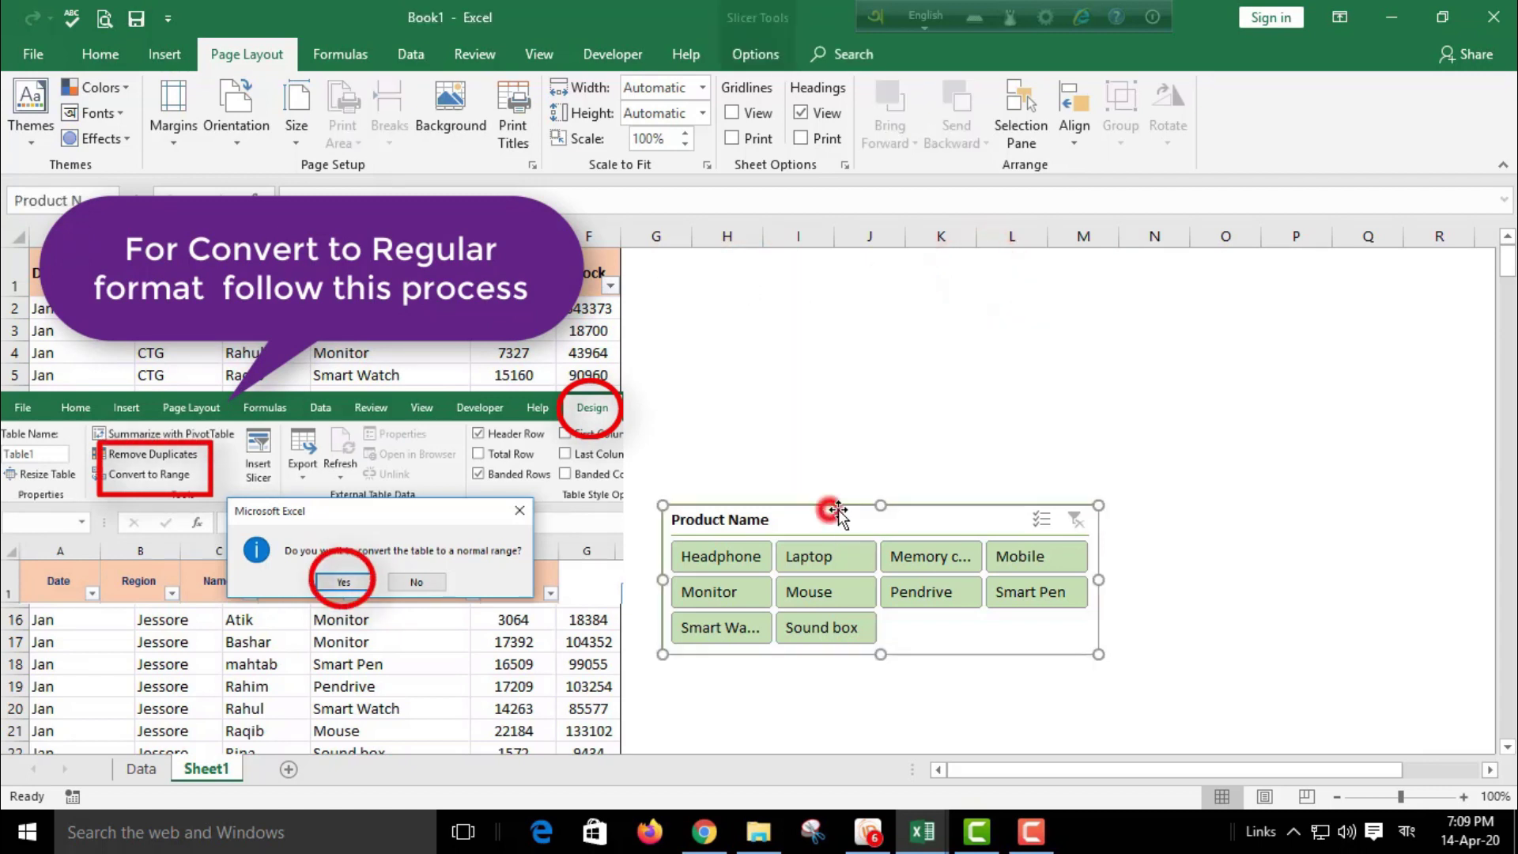
key("Delete")
left_click(877, 463)
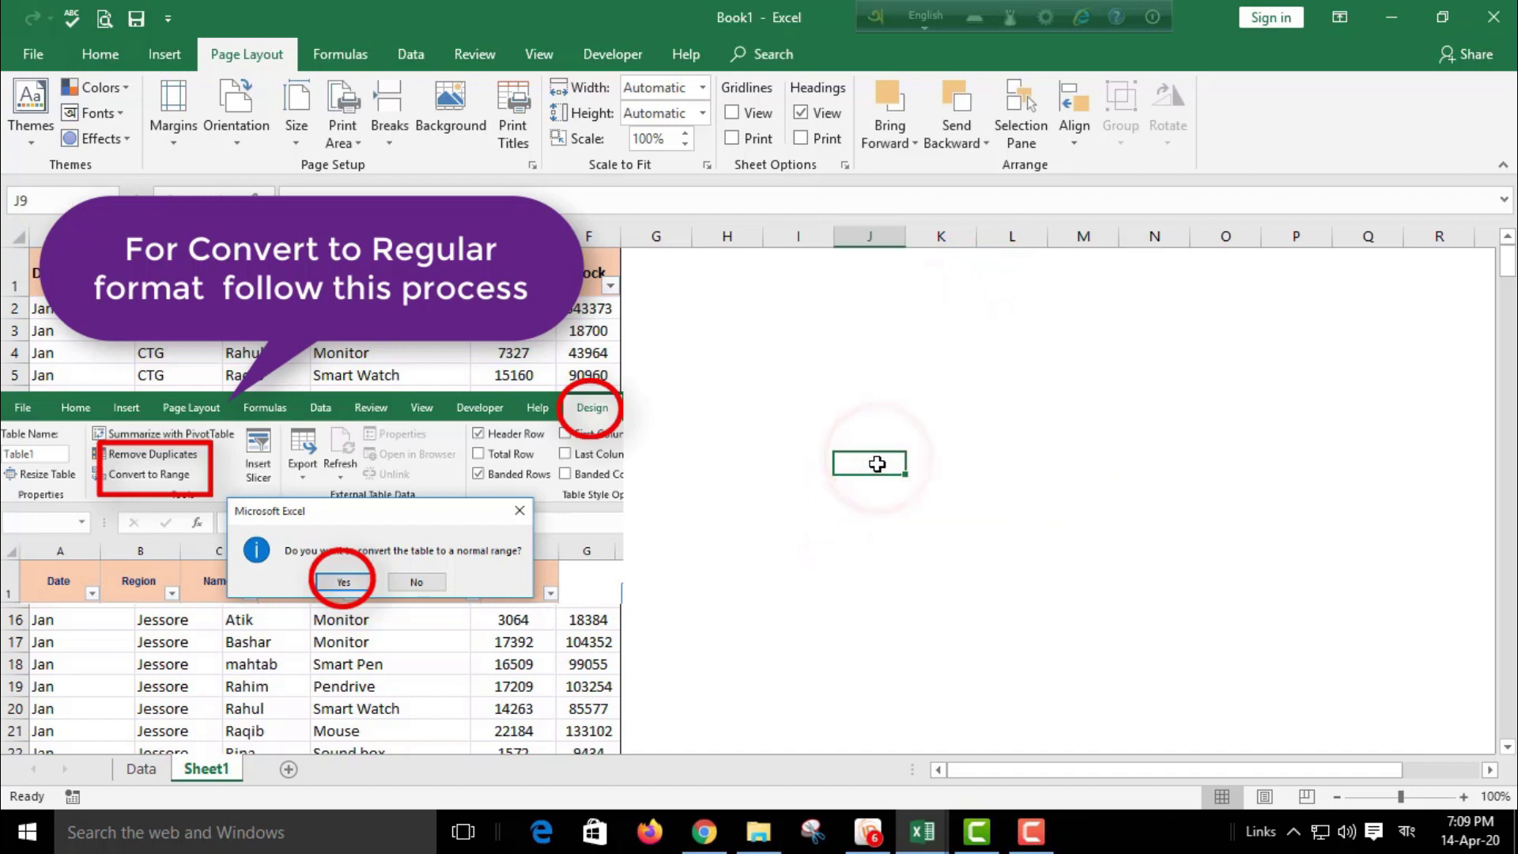
key("ctrl+z")
key("ctrl+z")
key("ctrl+z")
left_click(1224, 425)
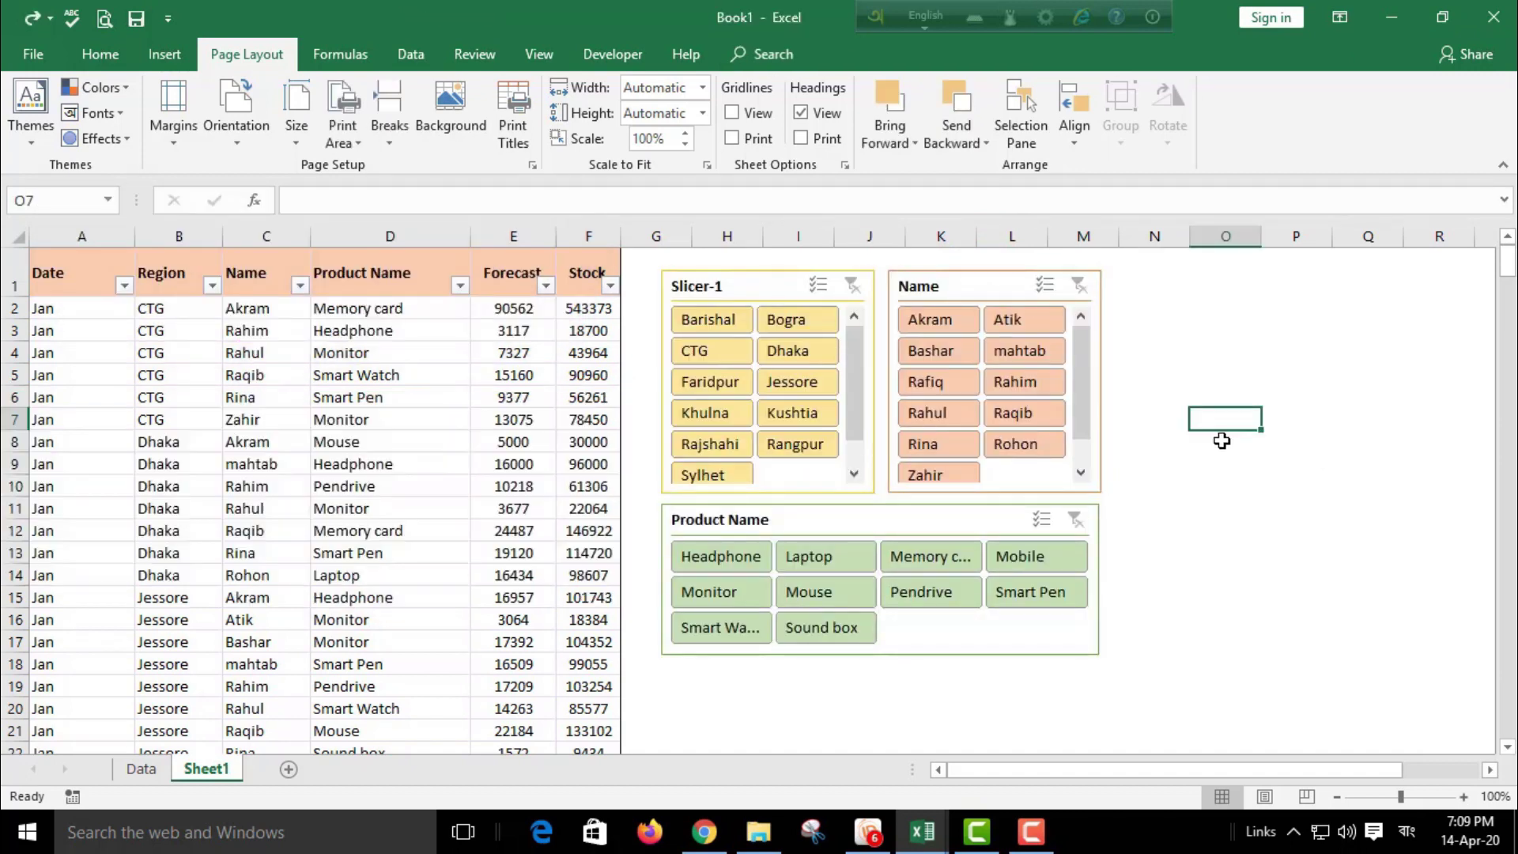